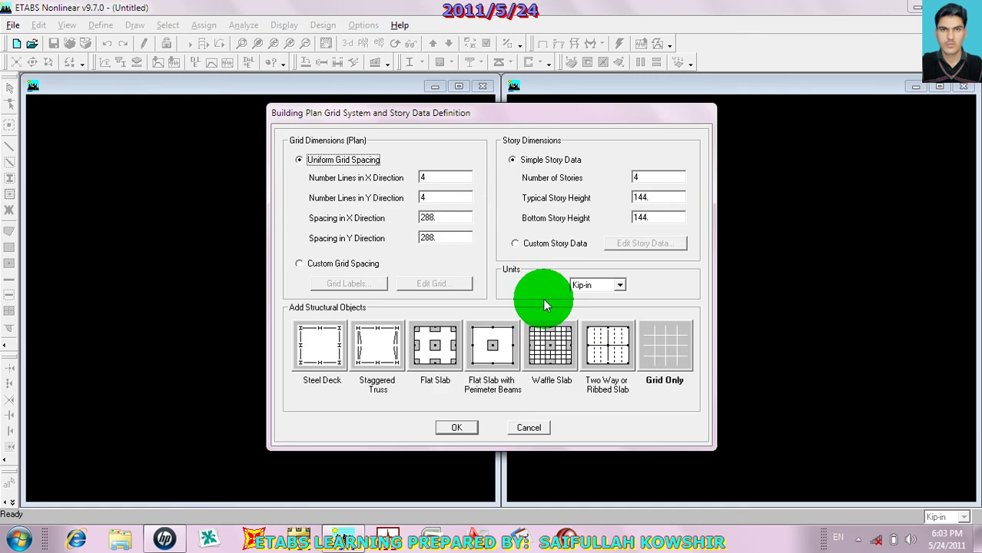
- Create a Grid Only building model with the default uniform grid and story data in Kip-in units
left_click(456, 425)
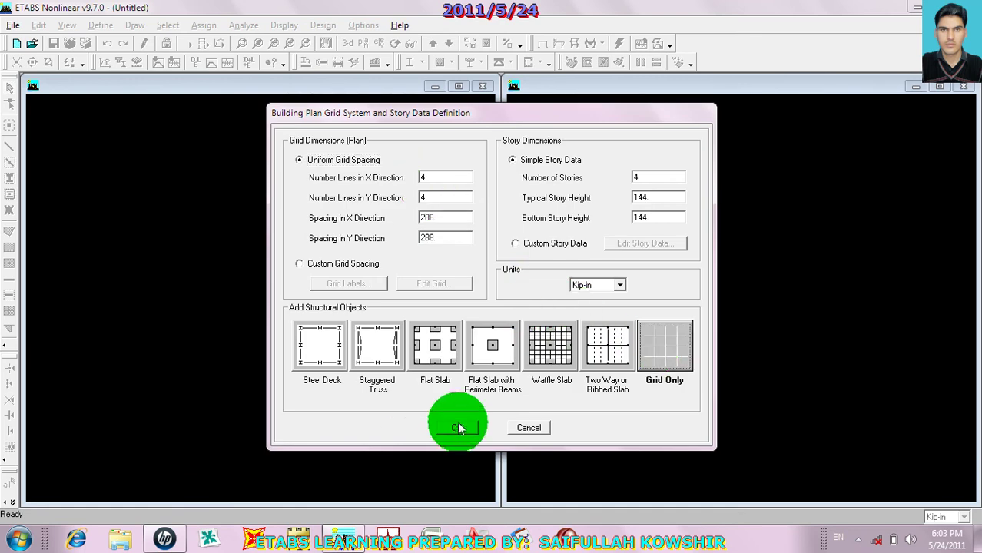
scroll(328, 350, "down", 3)
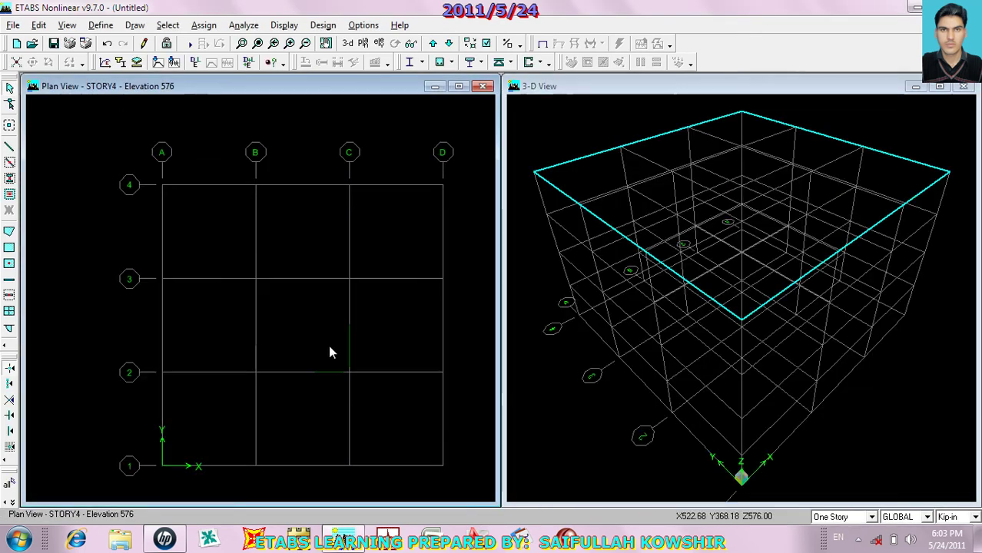
- Add a new cylindrical coordinate system from the grid data, naming it with the person's name and keeping the default grid lines and spacing
right_click(335, 205)
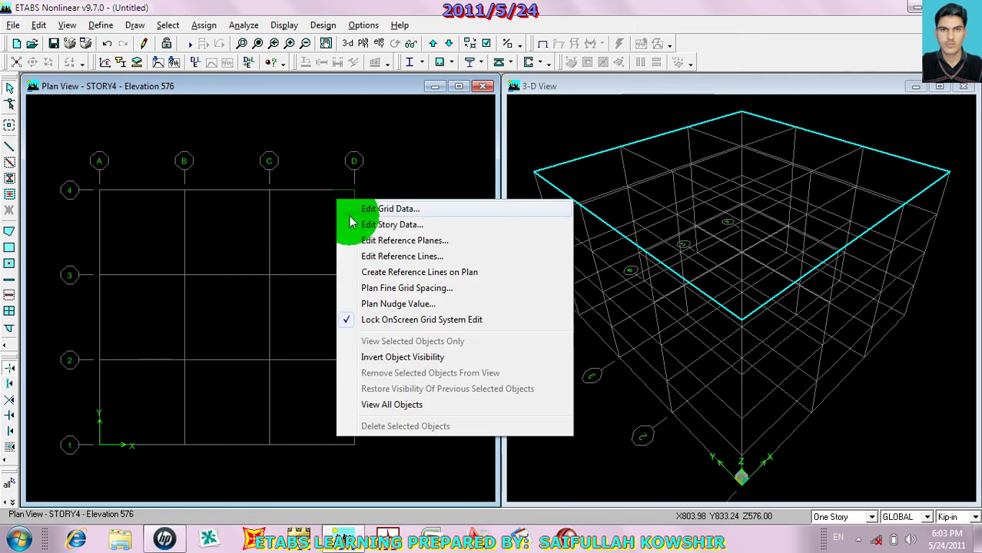
left_click(359, 209)
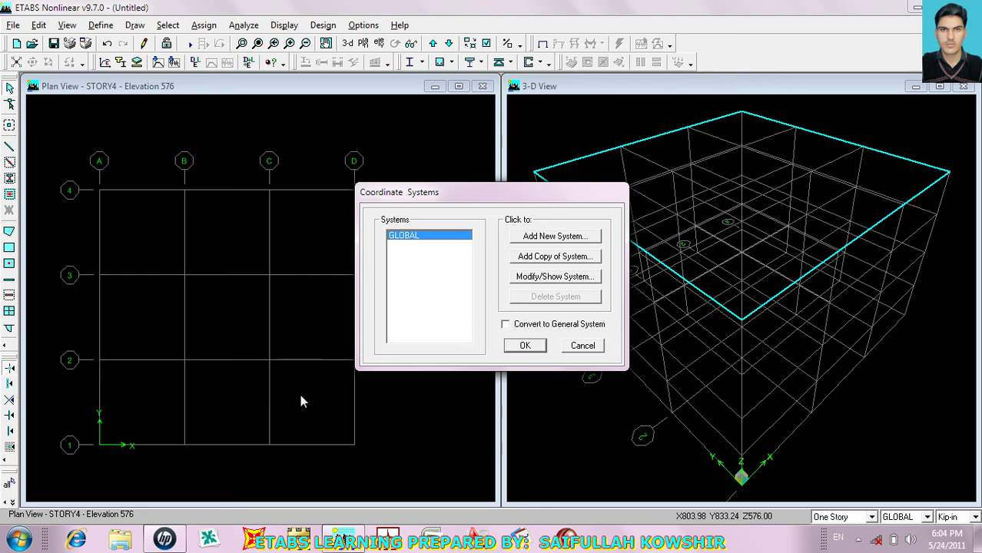
left_click(418, 306)
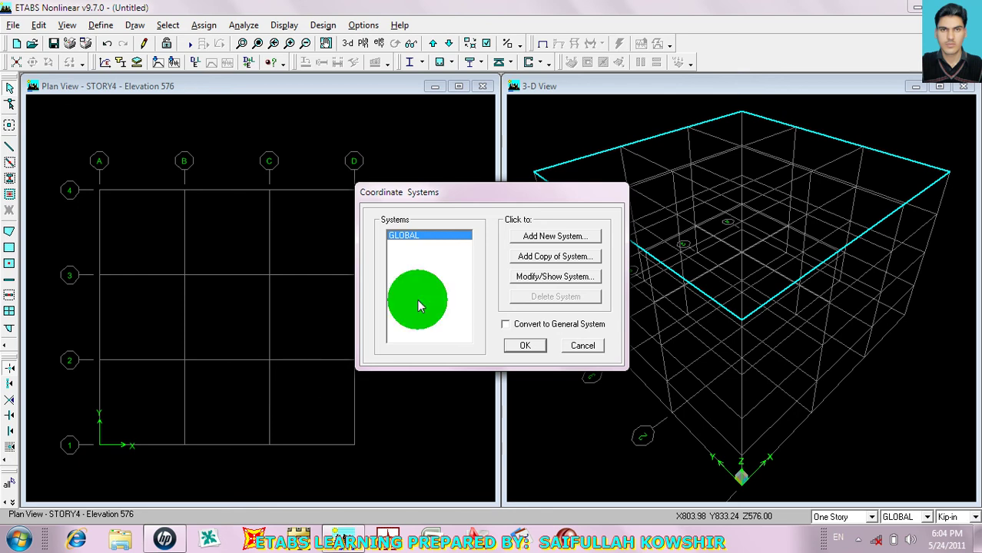
left_click(555, 236)
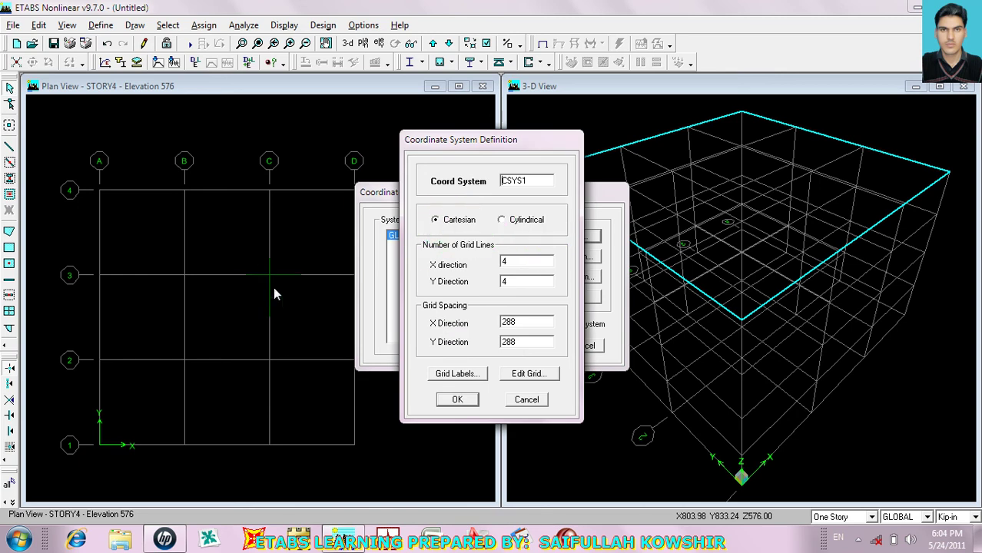
left_click(505, 220)
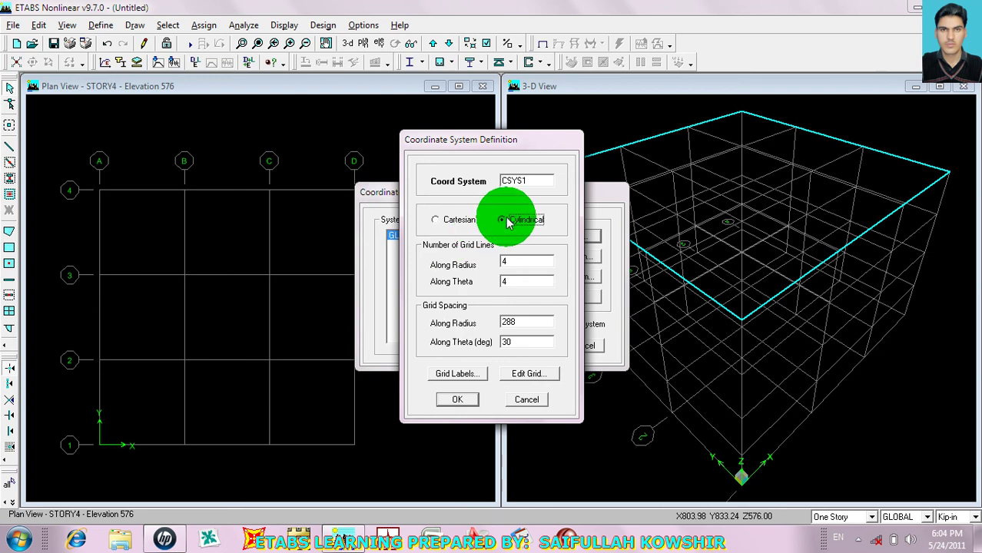
double_click(502, 180)
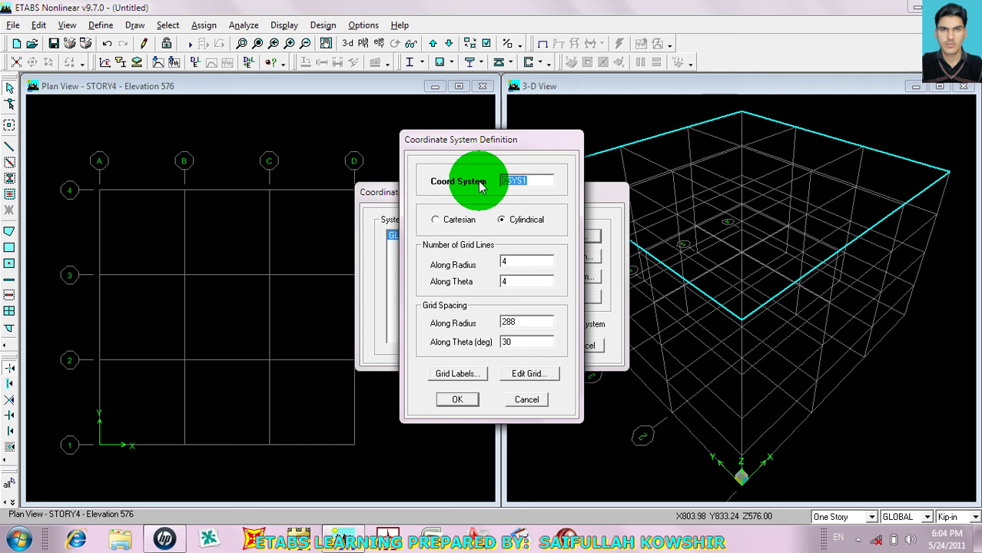
type("H")
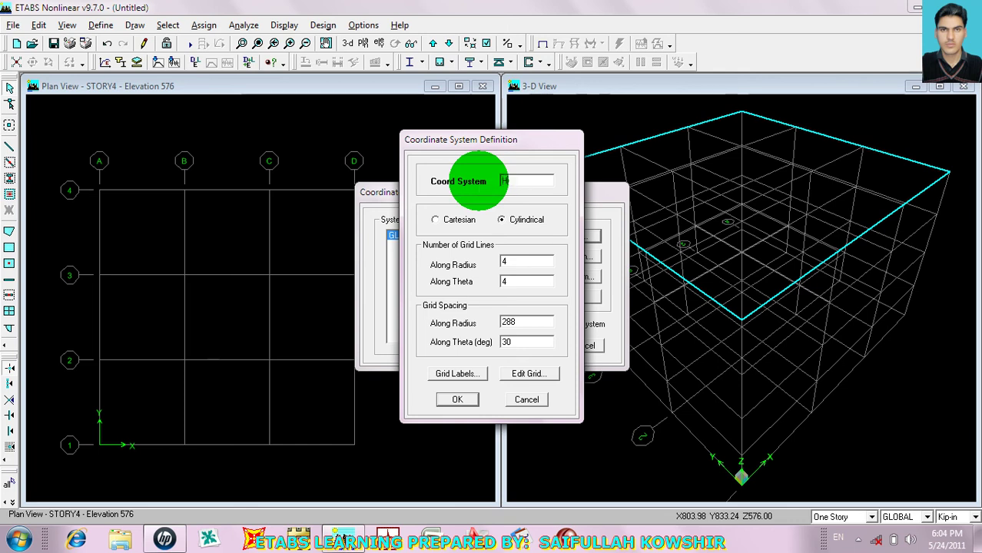
type("ekmat")
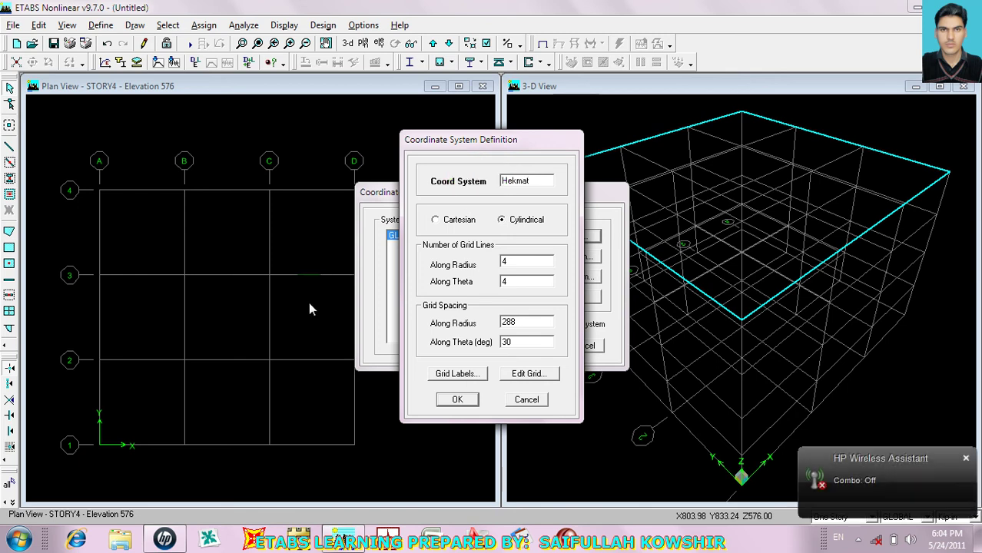
left_click(511, 261)
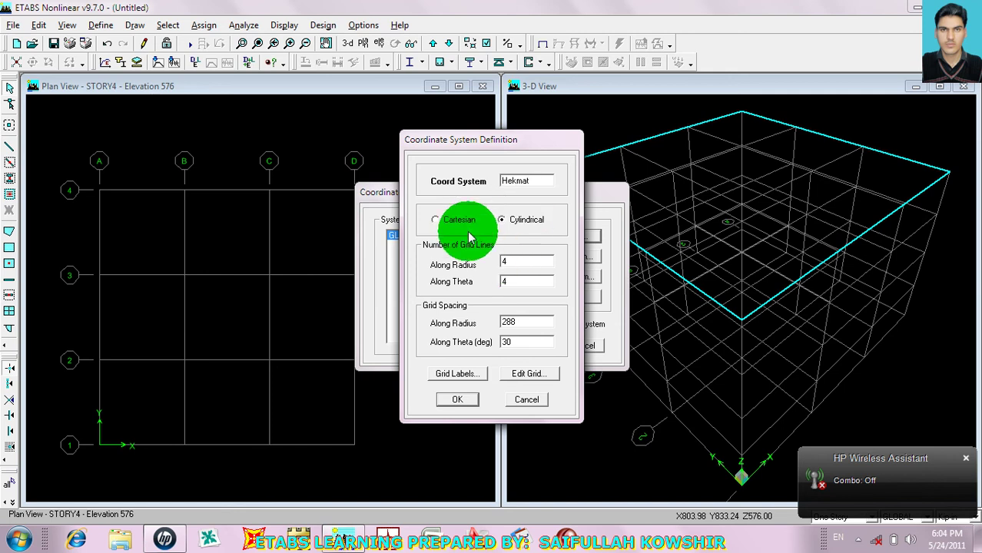
left_click(461, 399)
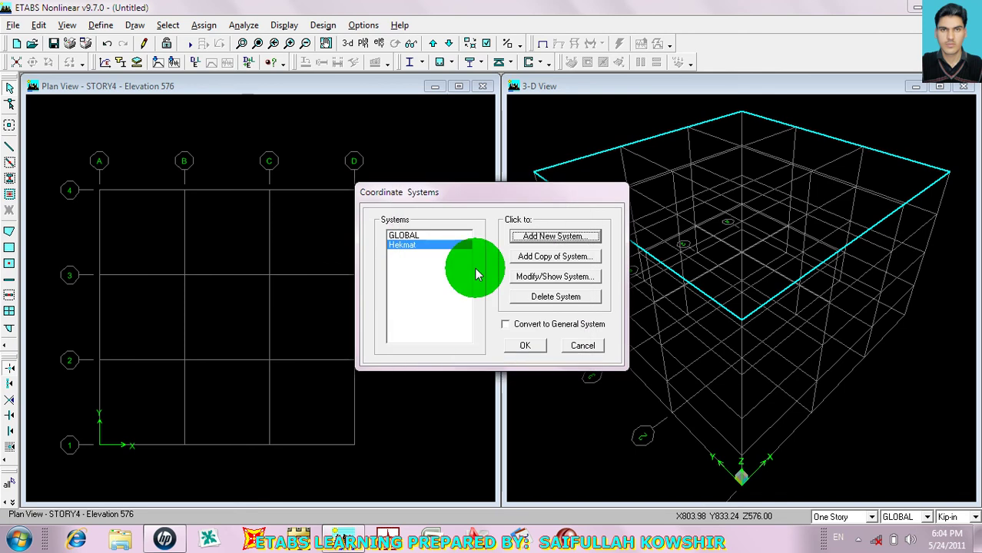
- Hide all grid lines of the GLOBAL coordinate system and apply the coordinate system changes
left_click(418, 236)
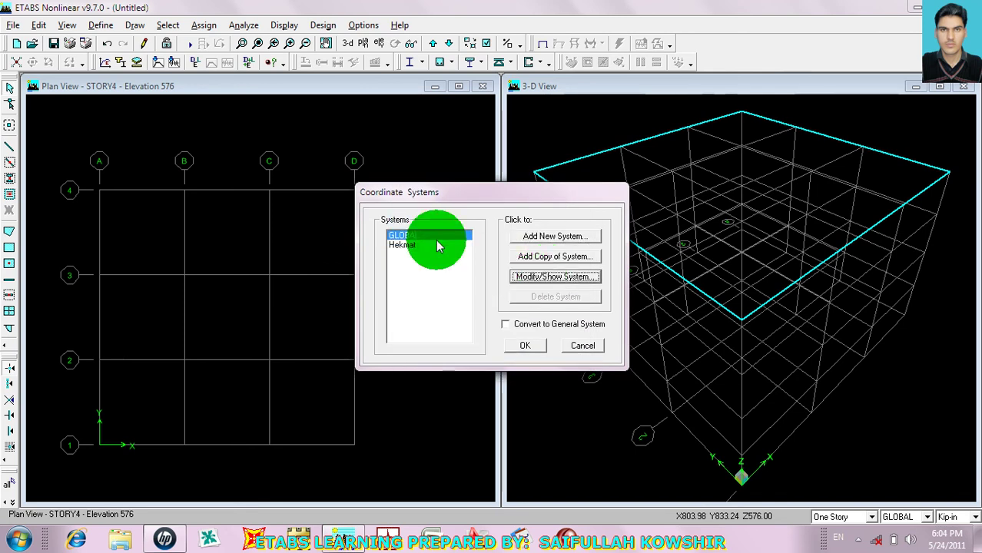
left_click(554, 276)
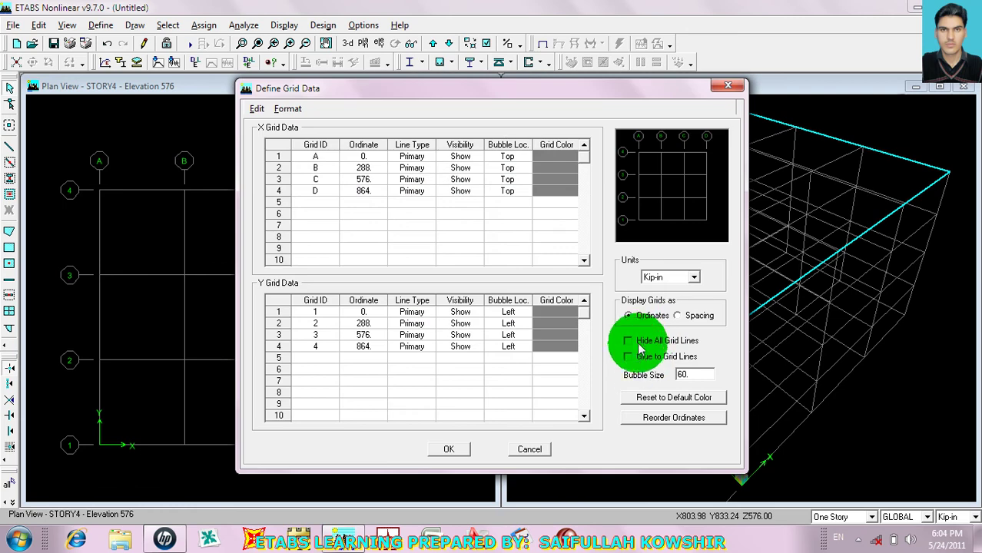
left_click(638, 342)
left_click(453, 450)
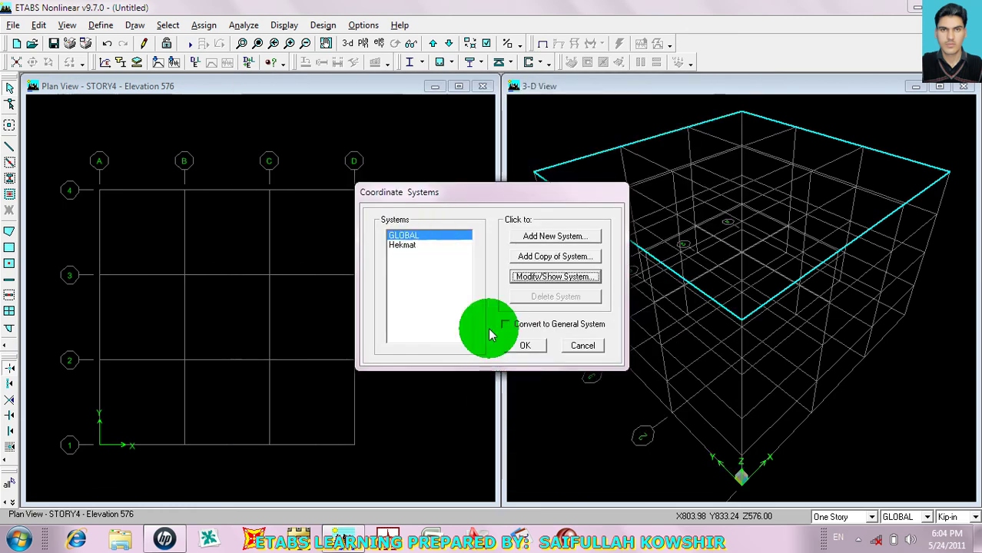
left_click(524, 344)
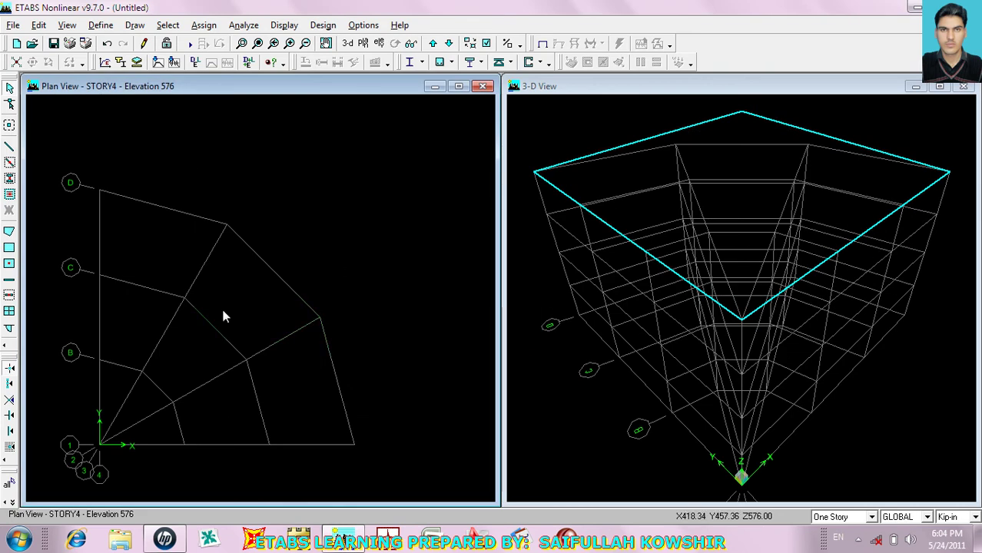
- View the cylindrical grid in 3-D in the plan window, and return that window to the STORY4 plan
mouse_move(228, 304)
middle_mouse_down()
mouse_move(252, 268)
mouse_move(282, 276)
middle_mouse_up()
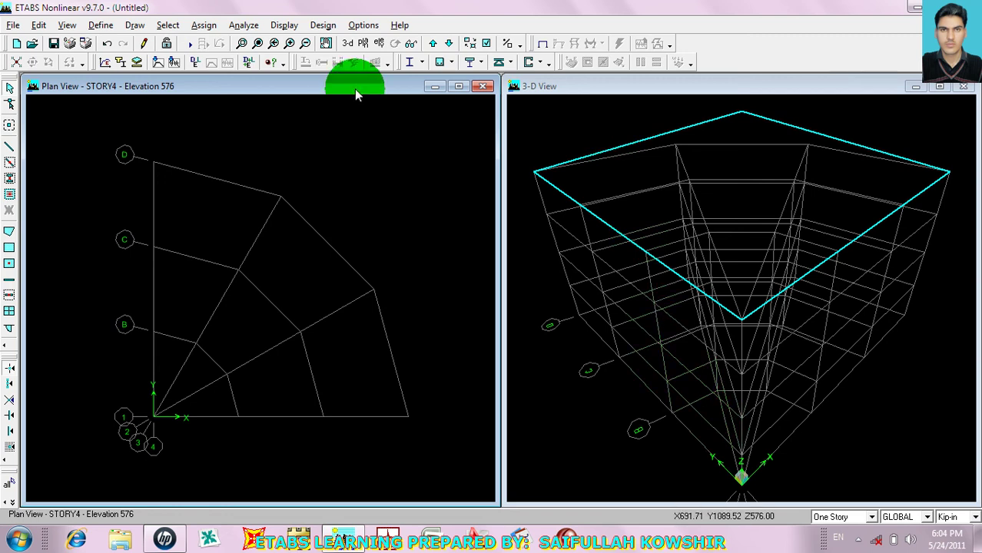
left_click(434, 62)
left_click(347, 43)
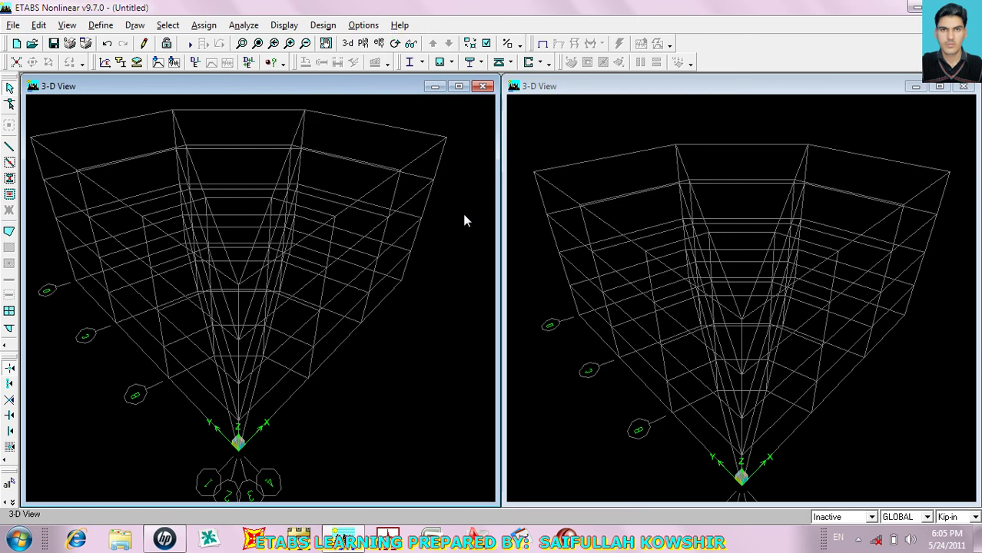
left_click(363, 43)
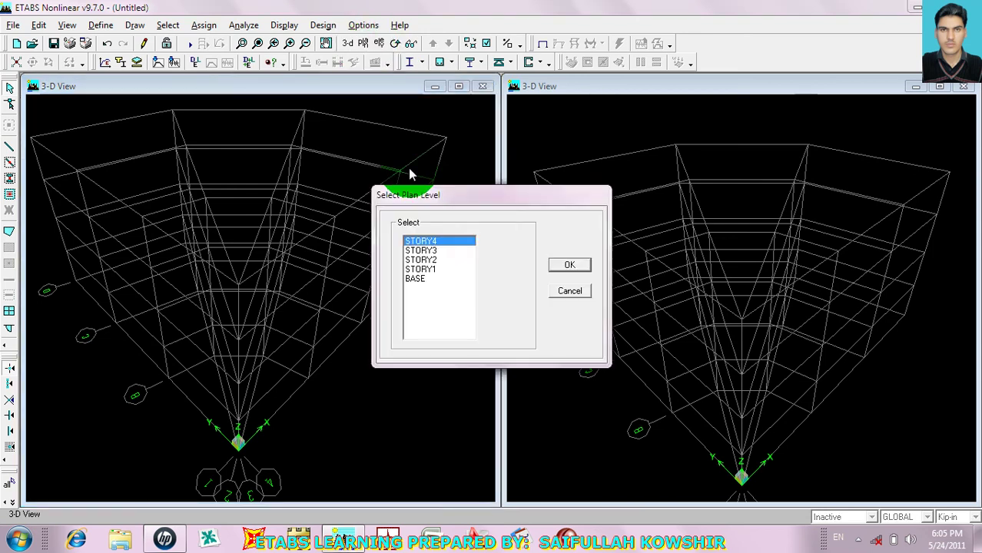
left_click(559, 265)
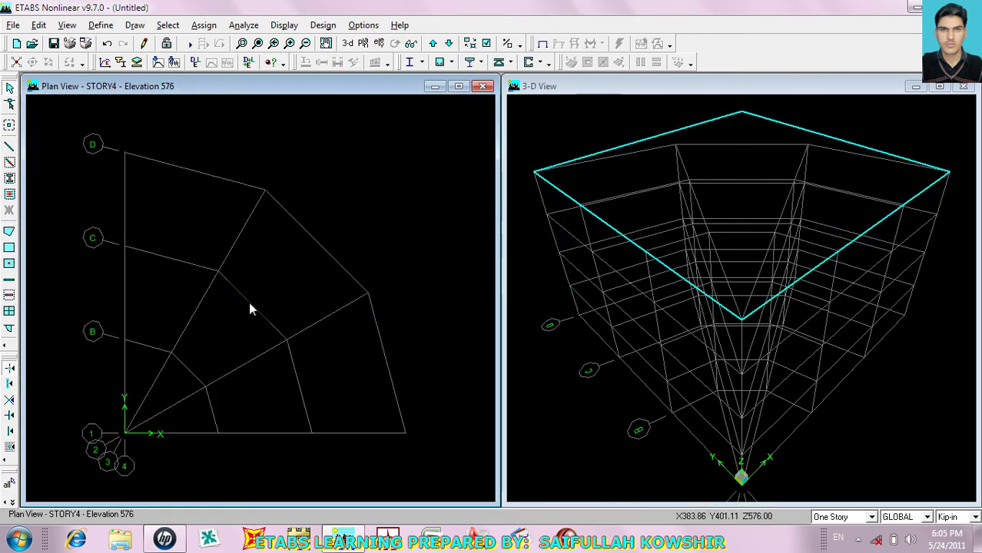
- Open the cylindrical system's grid data, set the units to KN-m and display the grids as Spacing
scroll(290, 265, "down", 2)
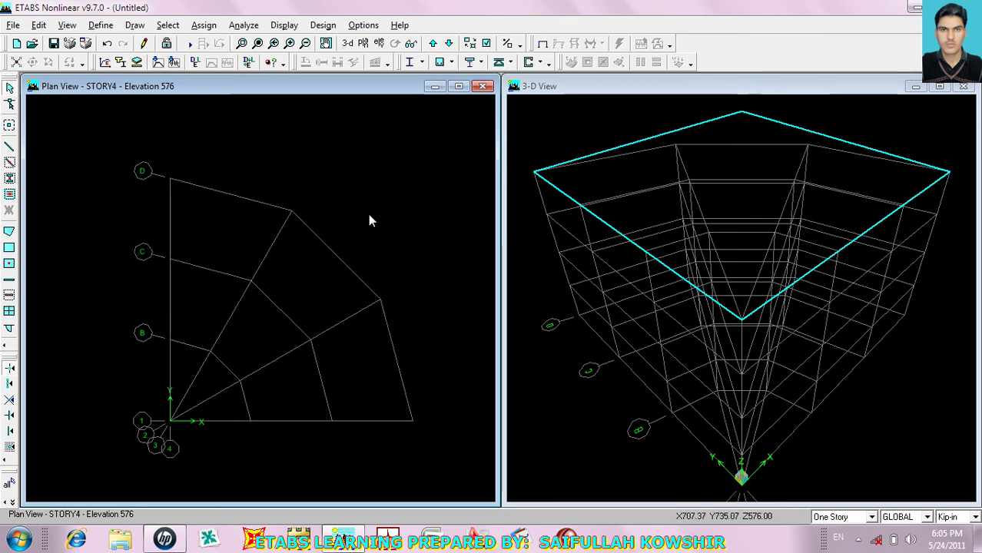
right_click(284, 142)
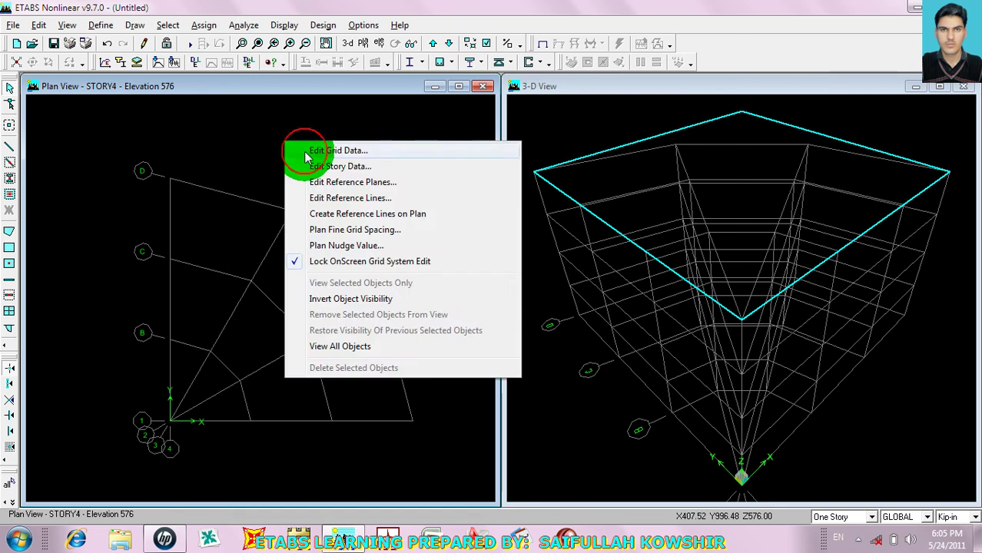
left_click(308, 153)
left_click(419, 244)
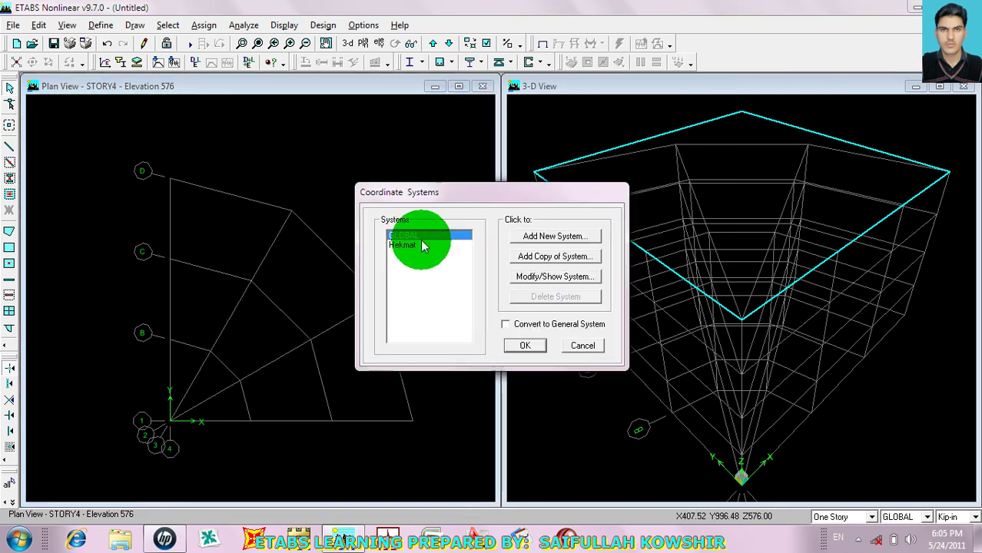
left_click(556, 276)
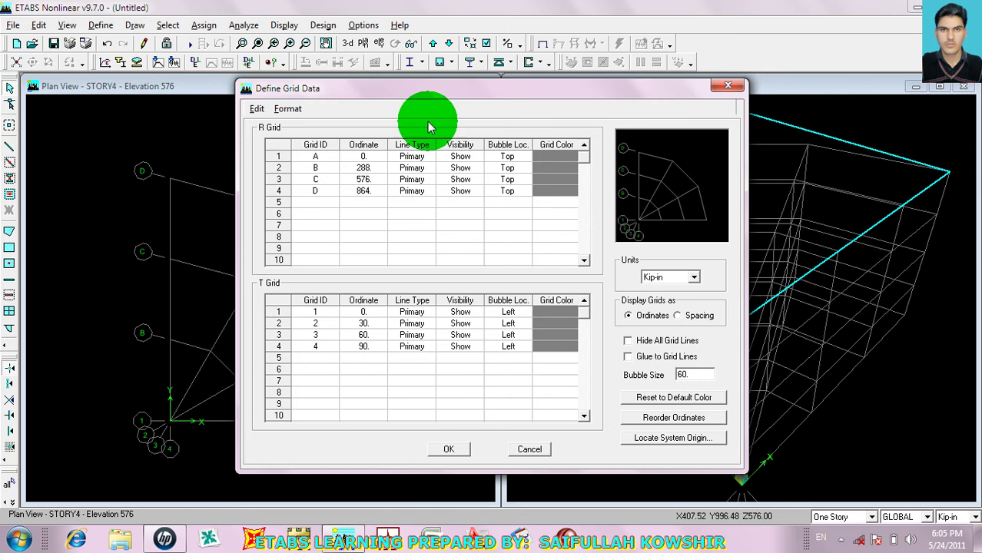
left_click_drag(445, 91, 602, 69)
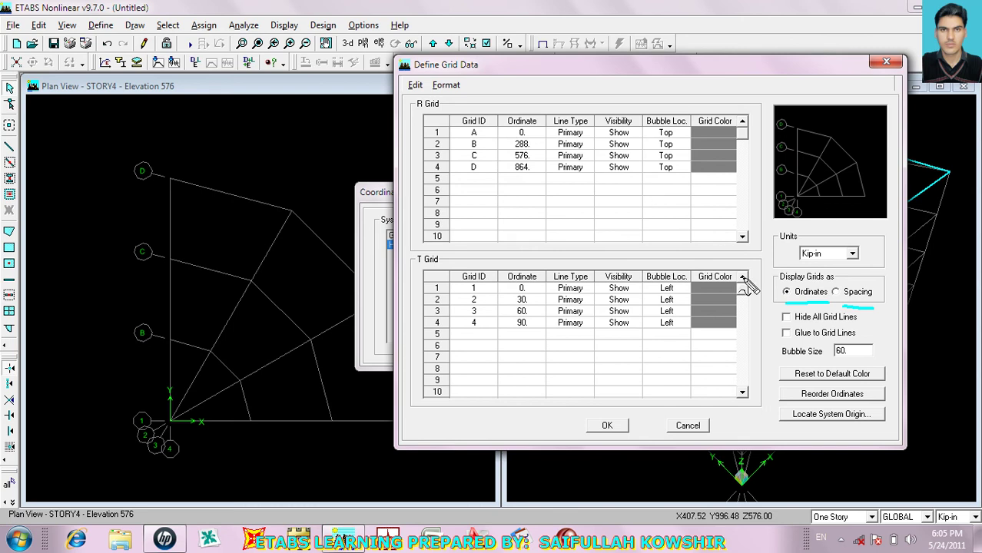
left_click(850, 254)
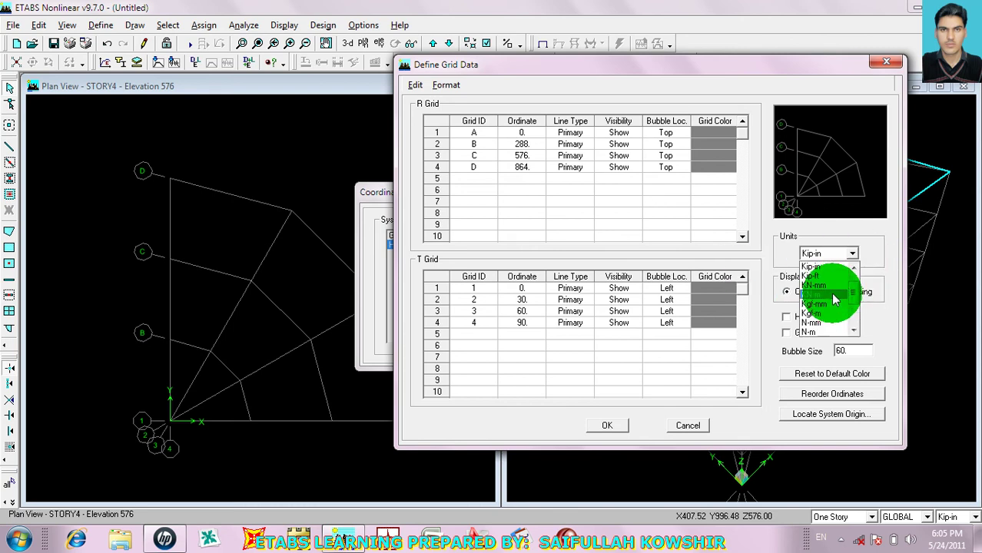
left_click(836, 297)
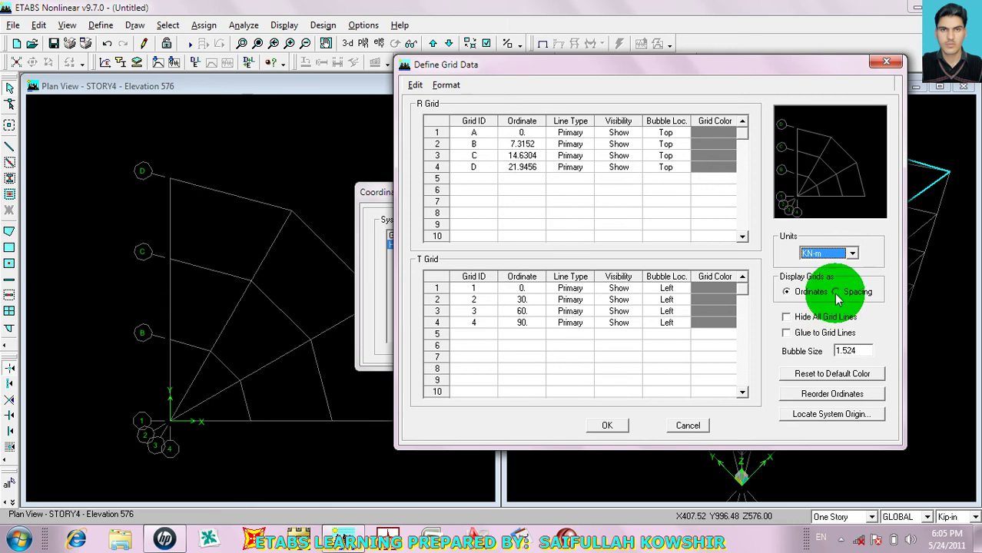
left_click(836, 293)
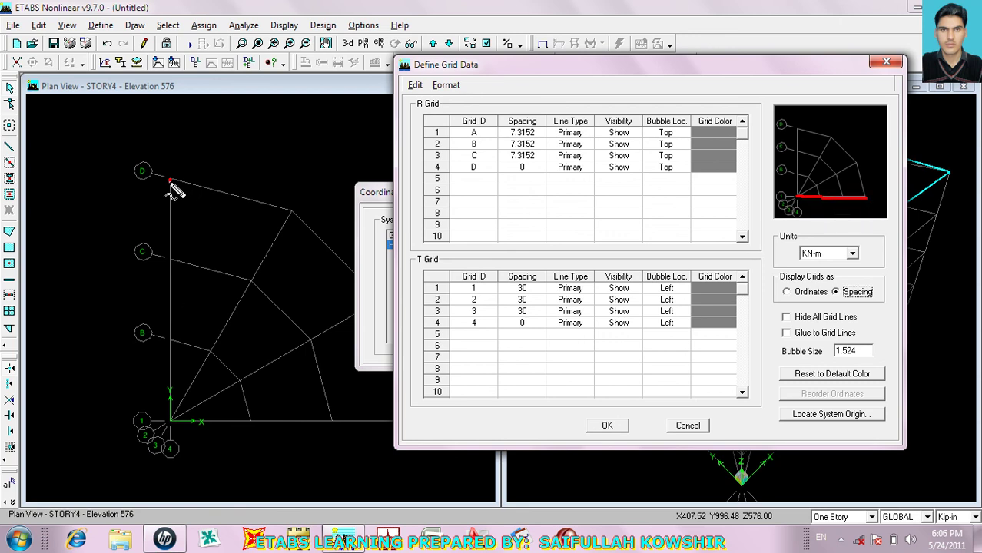
left_click_drag(169, 182, 169, 415)
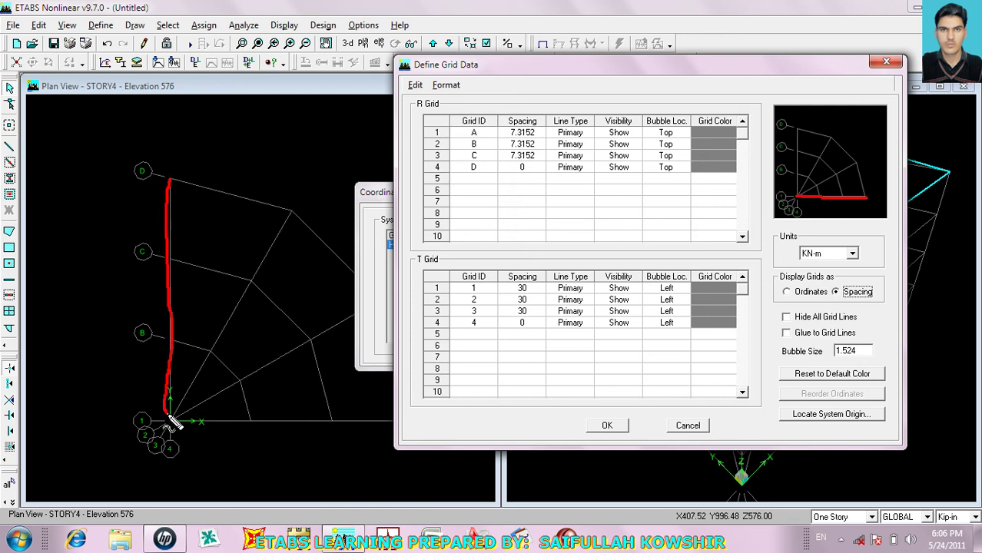
mouse_move(168, 179)
left_mouse_down()
mouse_move(159, 190)
mouse_move(176, 190)
left_mouse_up()
mouse_move(98, 184)
left_mouse_down()
mouse_move(120, 204)
mouse_move(102, 209)
mouse_move(116, 196)
mouse_move(128, 214)
left_mouse_up()
key("ctrl+z")
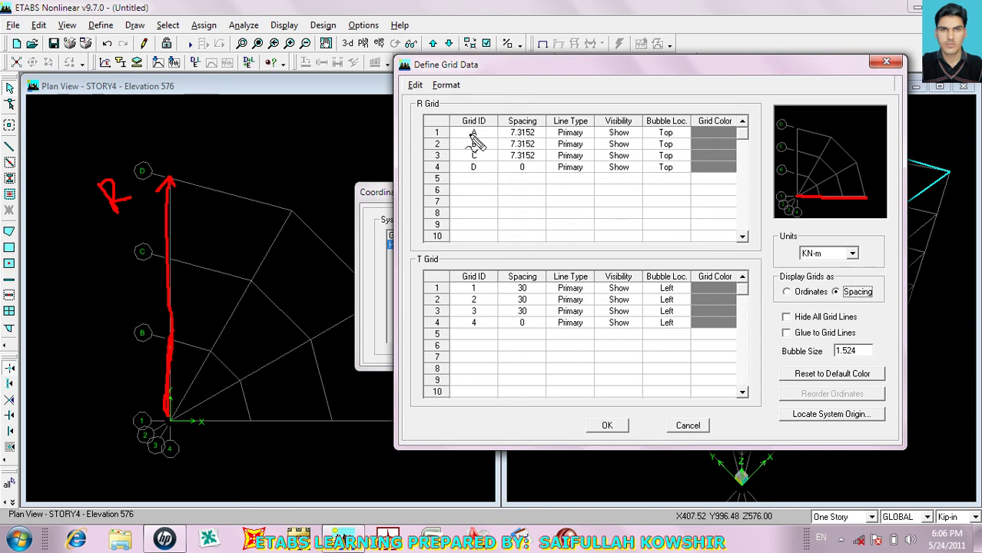
left_click_drag(482, 161, 496, 158)
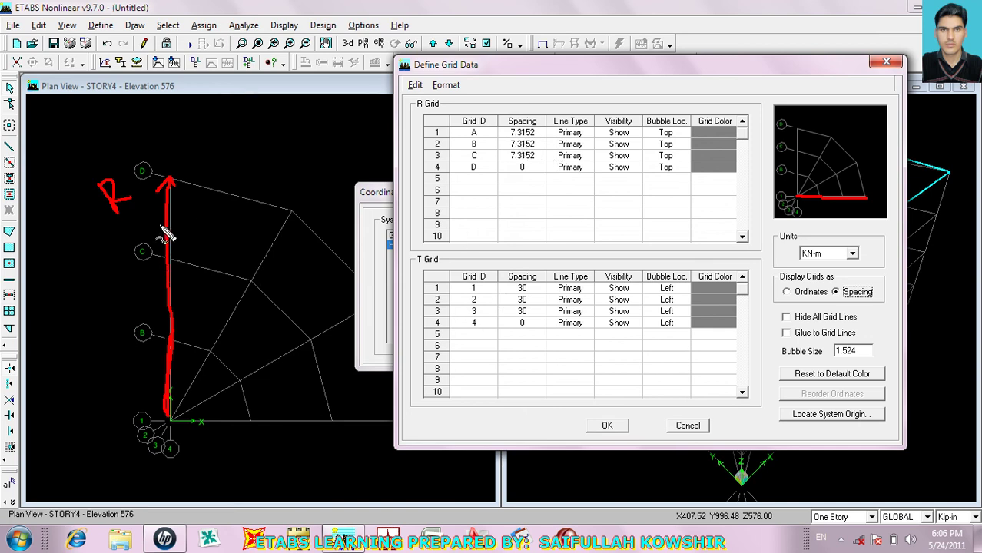
mouse_move(149, 196)
left_mouse_down()
mouse_move(79, 180)
mouse_move(94, 222)
mouse_move(146, 204)
left_mouse_up()
left_click_drag(166, 392, 203, 409)
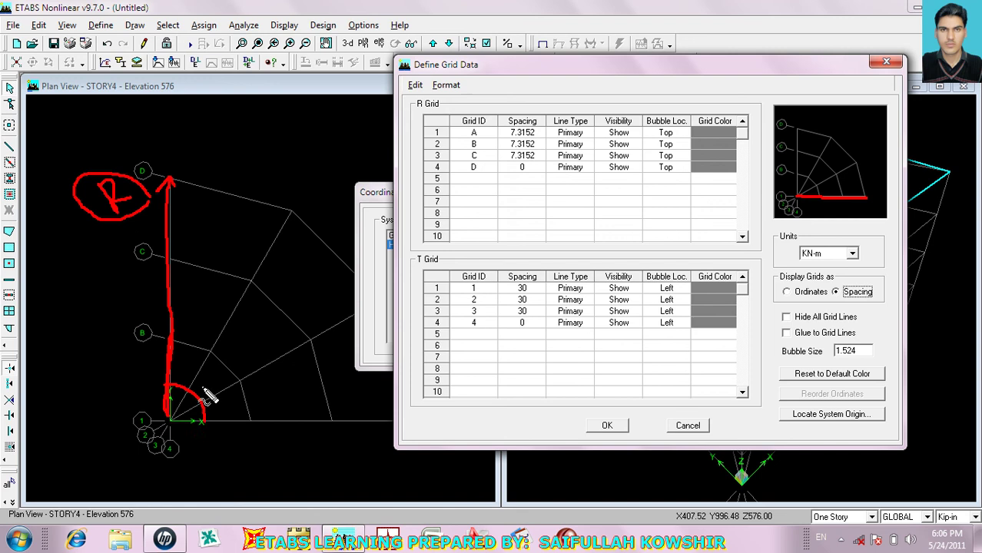
mouse_move(227, 344)
left_mouse_down()
mouse_move(232, 363)
mouse_move(244, 366)
mouse_move(230, 344)
mouse_move(226, 358)
mouse_move(248, 354)
left_mouse_up()
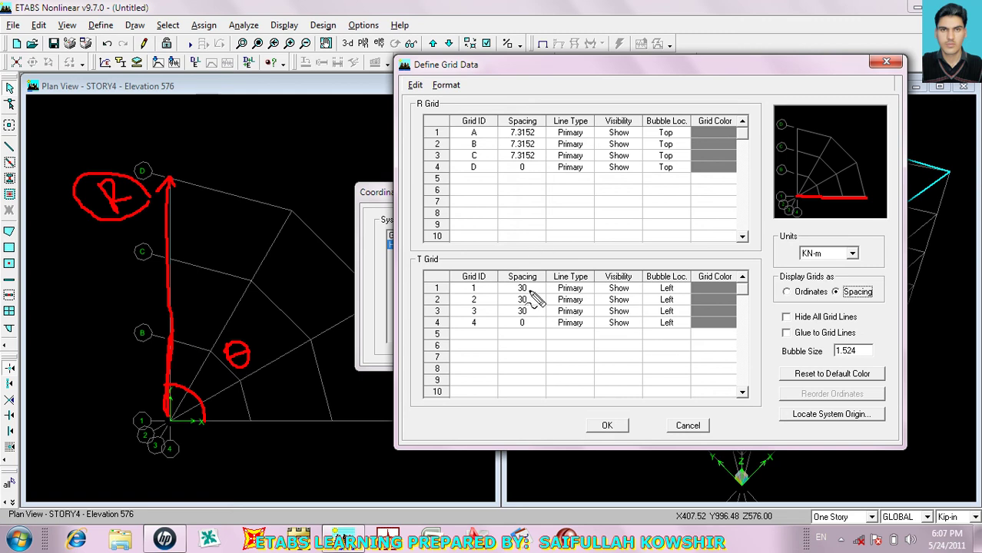
mouse_move(522, 286)
left_mouse_down()
mouse_move(511, 294)
mouse_move(531, 291)
left_mouse_up()
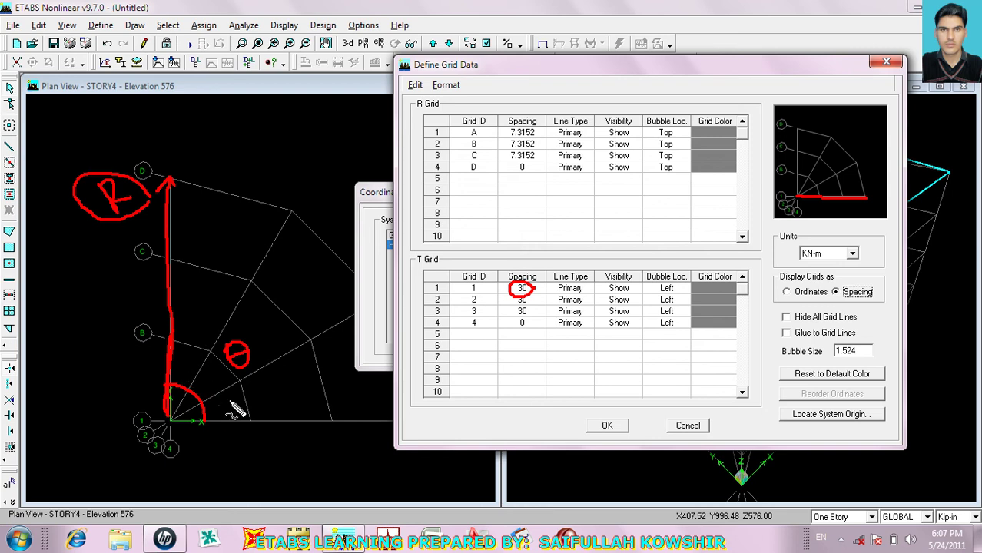
mouse_move(231, 411)
left_mouse_down()
mouse_move(245, 388)
mouse_move(245, 412)
mouse_move(258, 387)
mouse_move(258, 407)
mouse_move(274, 368)
left_mouse_up()
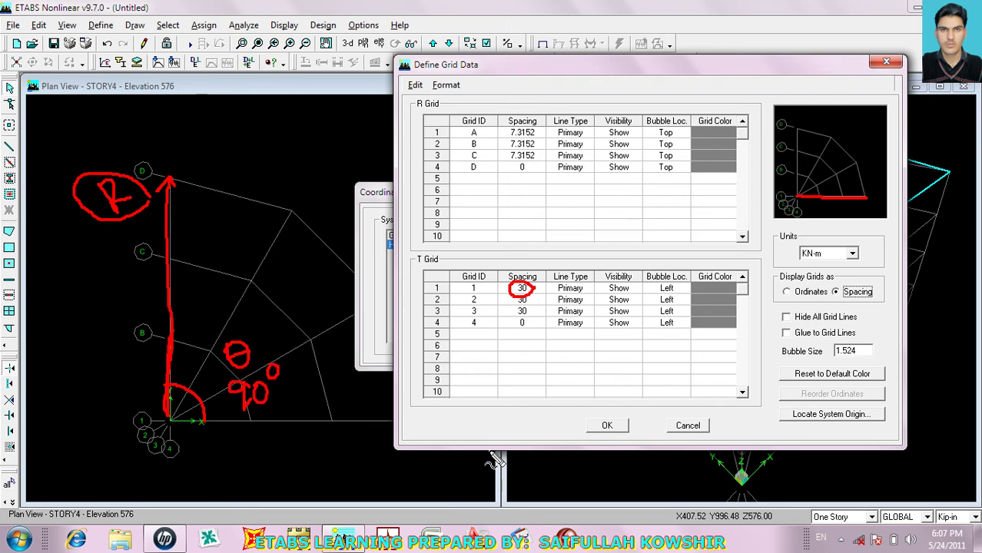
- Discard the open grid data, then reopen the cylindrical system's grid data with the grids displayed as Spacing
key("Escape")
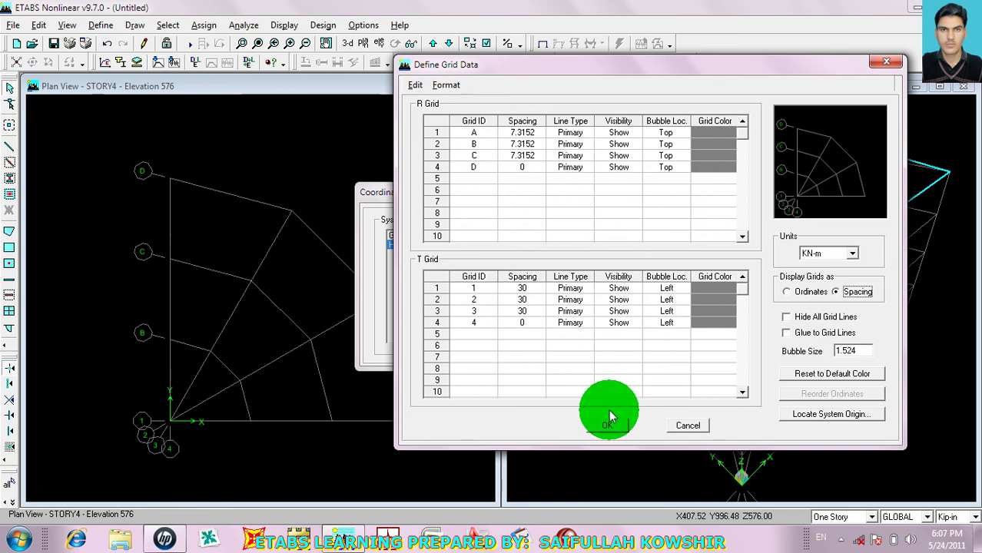
left_click(681, 422)
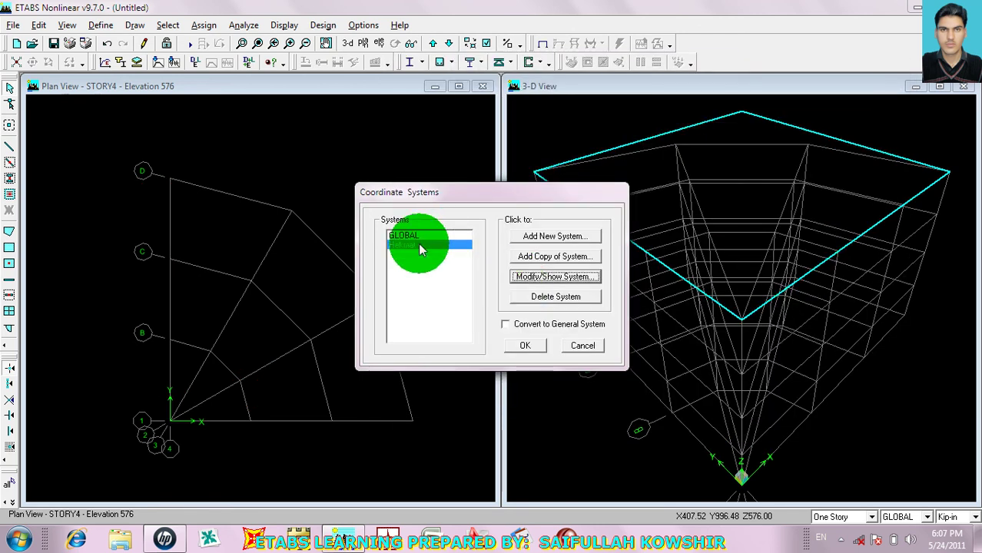
left_click_drag(461, 199, 347, 148)
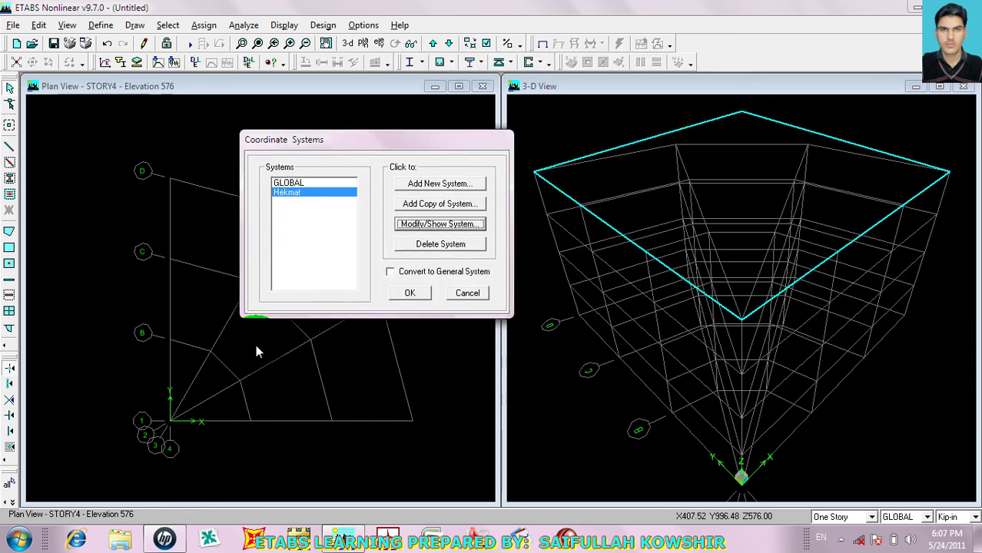
left_click(422, 224)
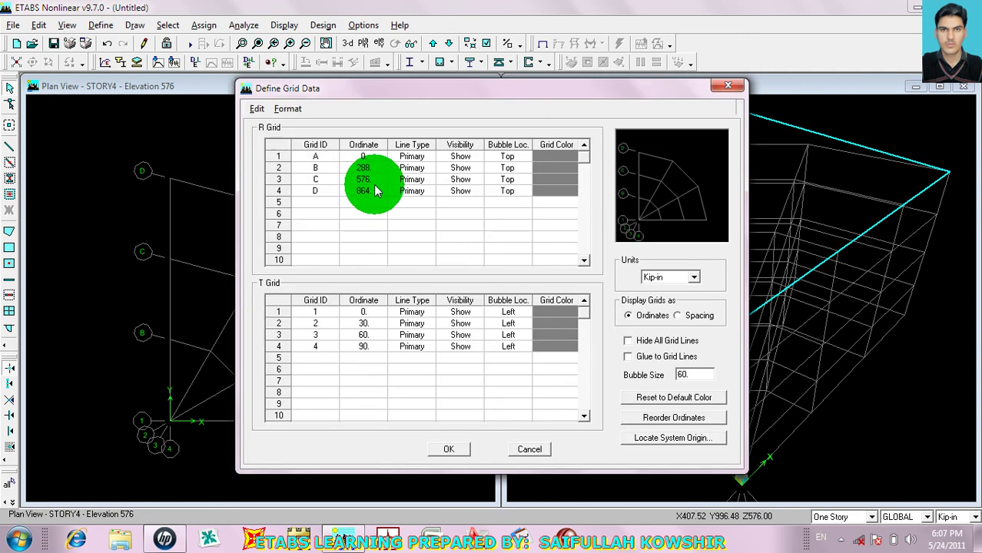
left_click(333, 192)
left_click_drag(333, 192, 457, 202)
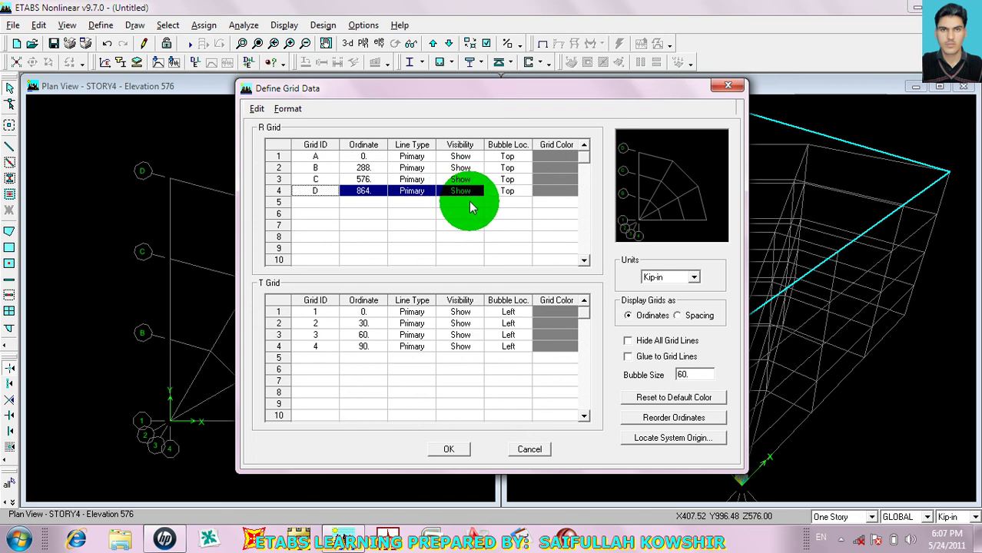
left_click(678, 316)
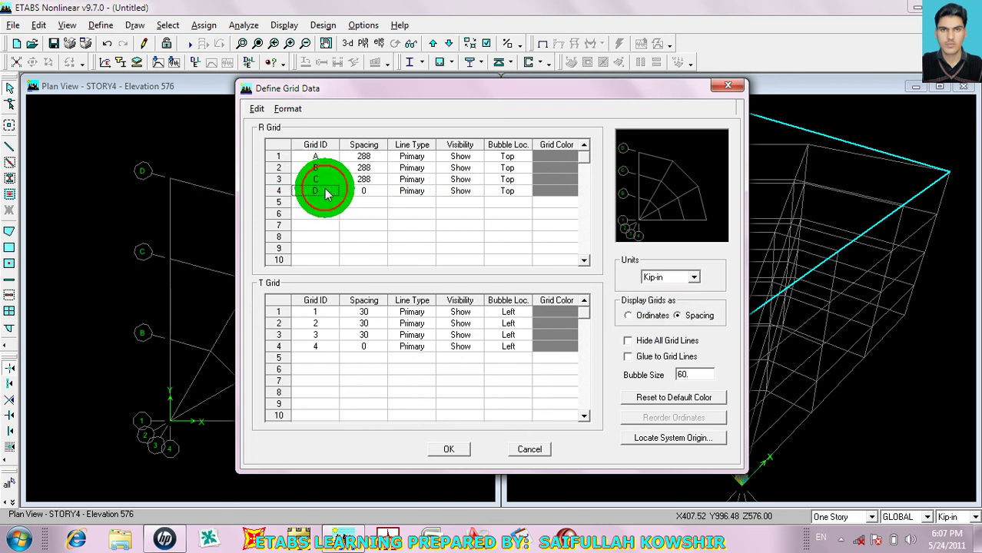
- Delete radial grid line D, set line C's spacing to 0 and apply the grid and coordinate system changes
left_click_drag(325, 190, 500, 195)
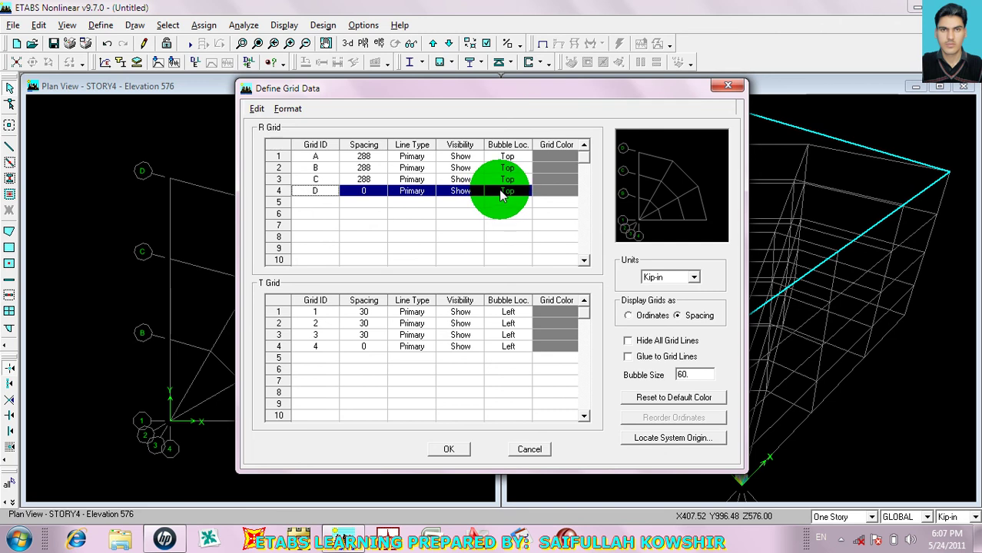
key("Delete")
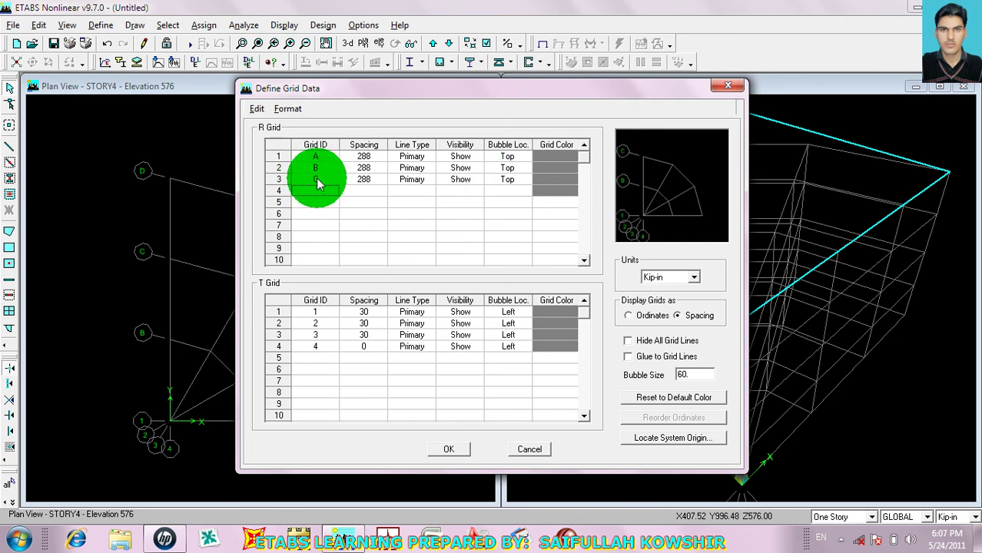
left_click(372, 185)
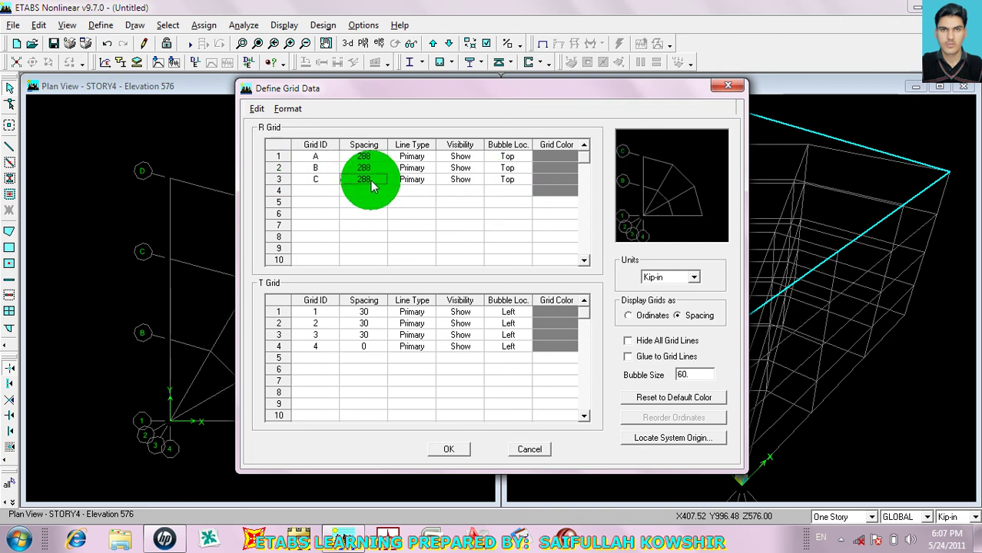
left_click(404, 184)
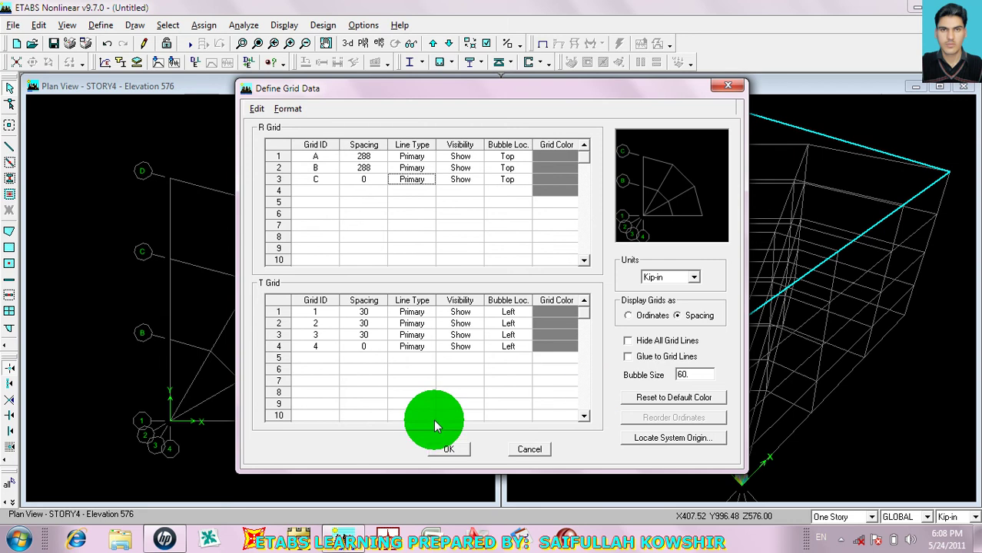
left_click(448, 449)
left_click(411, 293)
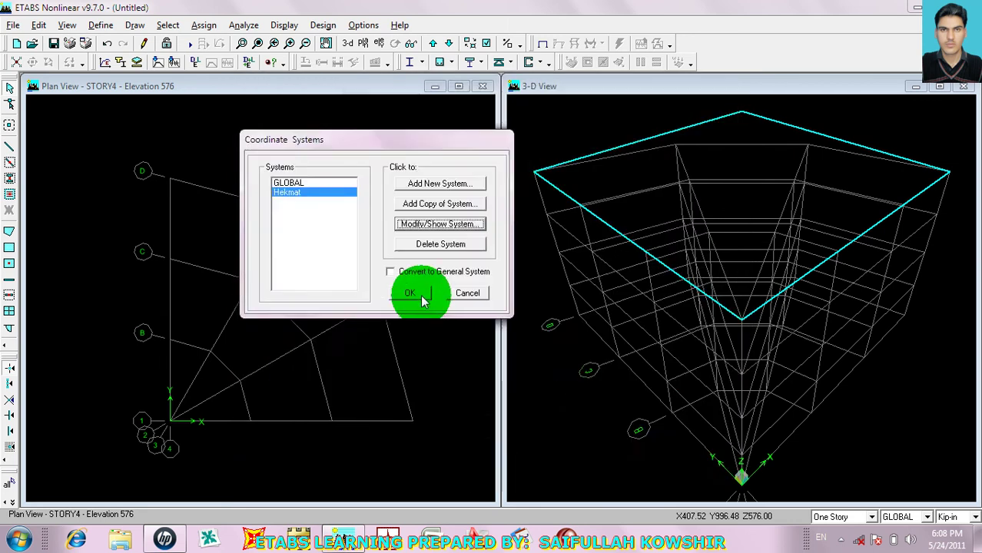
middle_click_drag(226, 377, 301, 291)
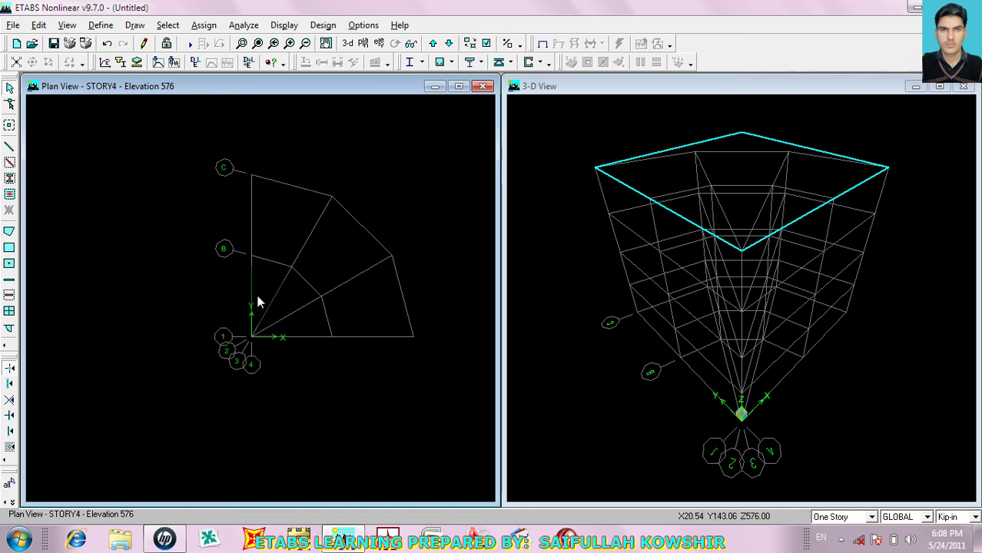
- Reopen the cylindrical system's grid data and try to delete all R grid lines, A to C
right_click(229, 201)
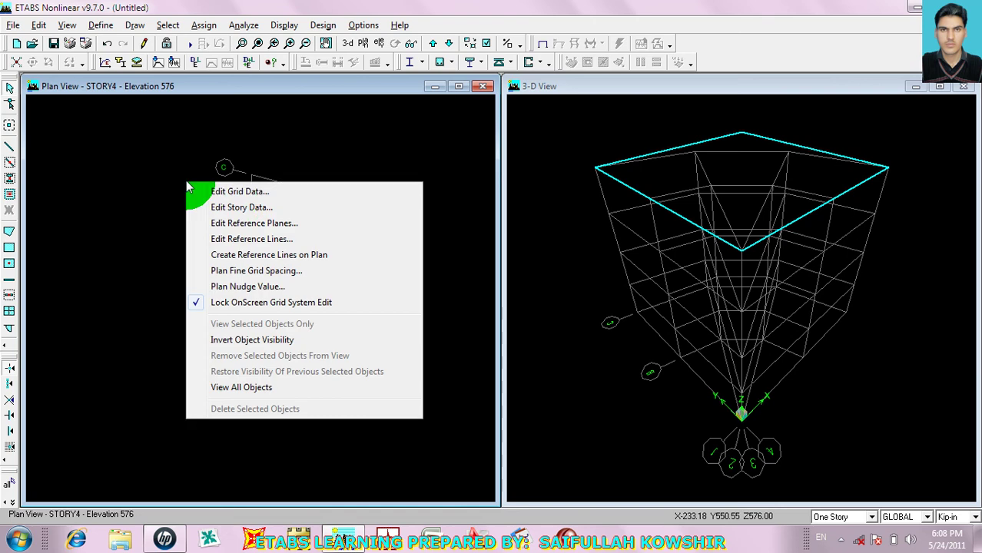
left_click(229, 192)
left_click(427, 244)
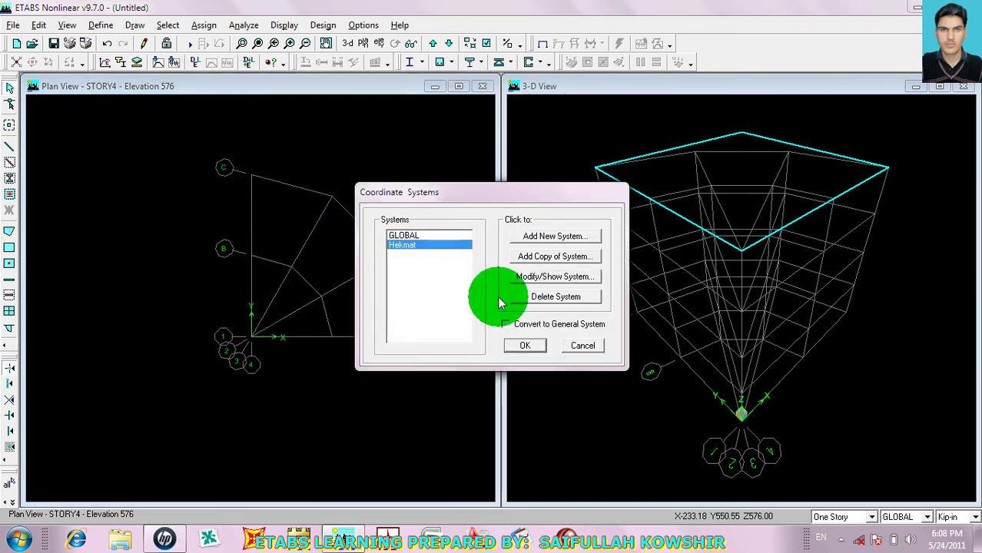
left_click(538, 279)
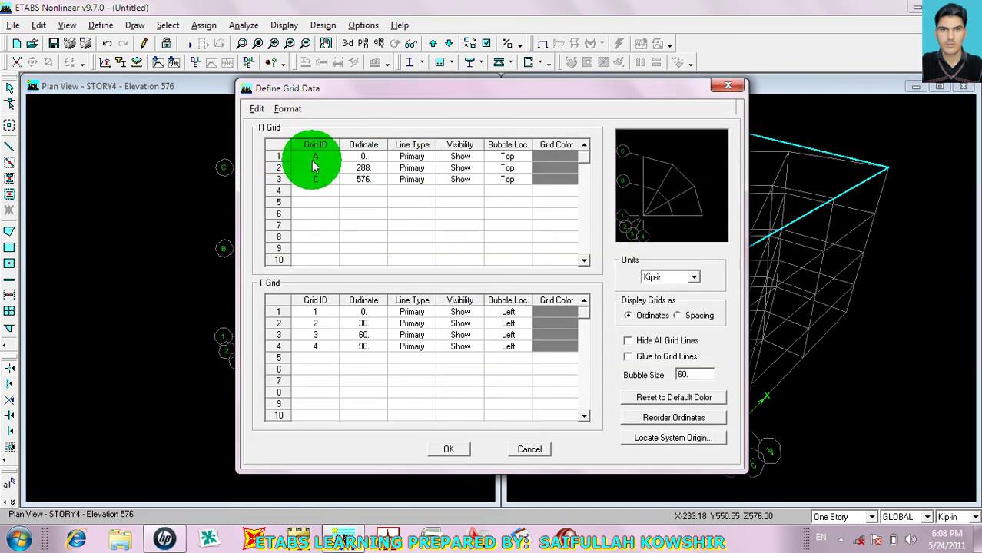
left_click_drag(312, 158, 487, 211)
key("Delete")
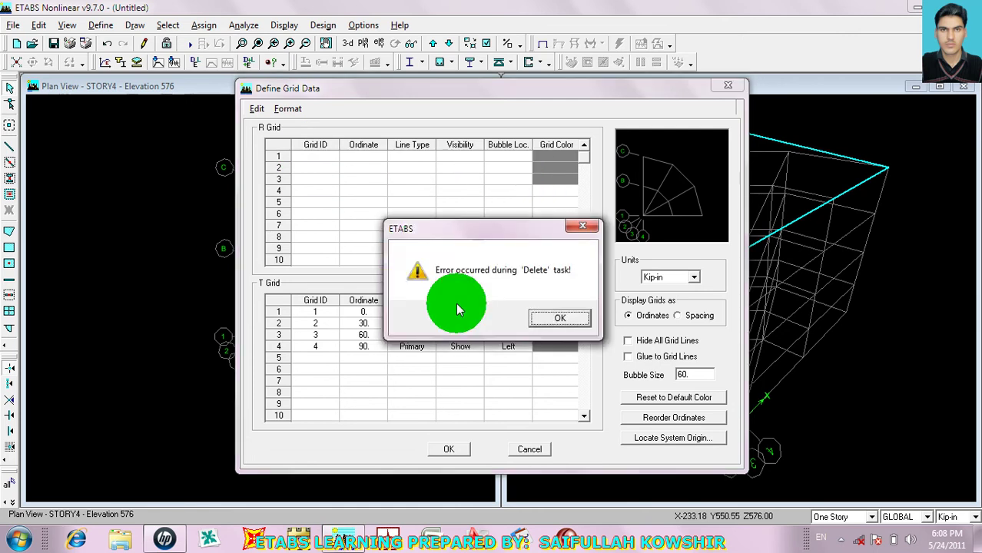
left_click(561, 316)
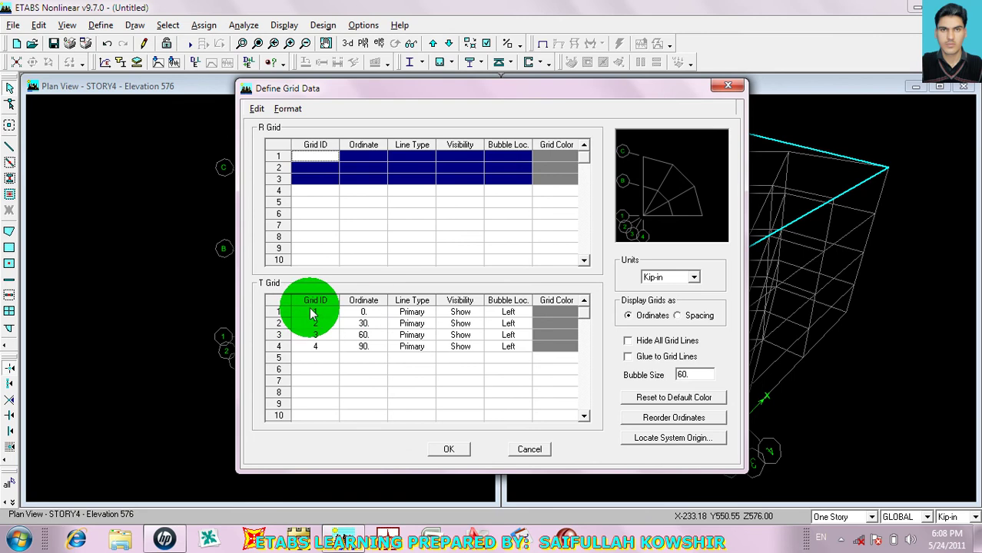
- Try to delete all T grid lines, 1 to 4, and apply the emptied grid data
left_click_drag(311, 312, 515, 367)
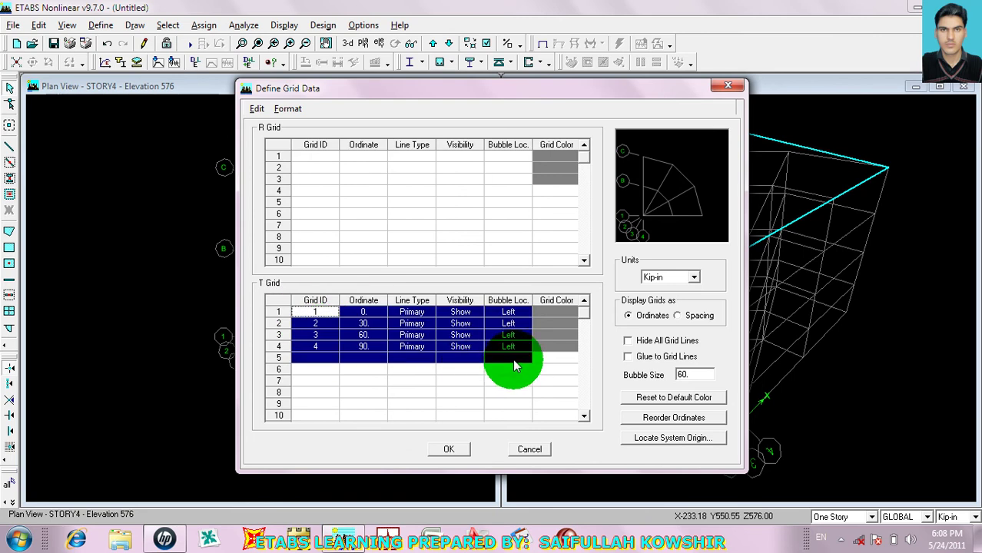
key("Delete")
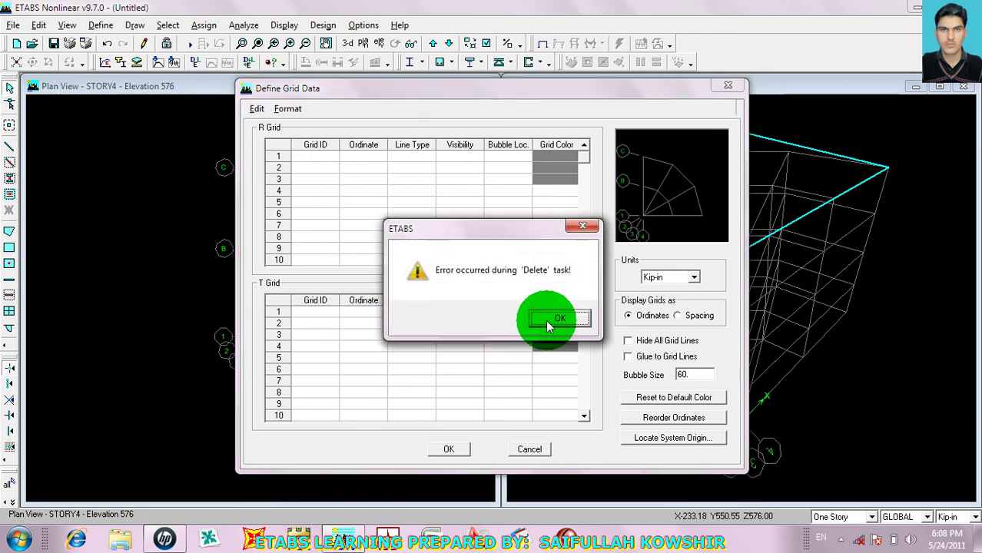
left_click(560, 316)
left_click(320, 154)
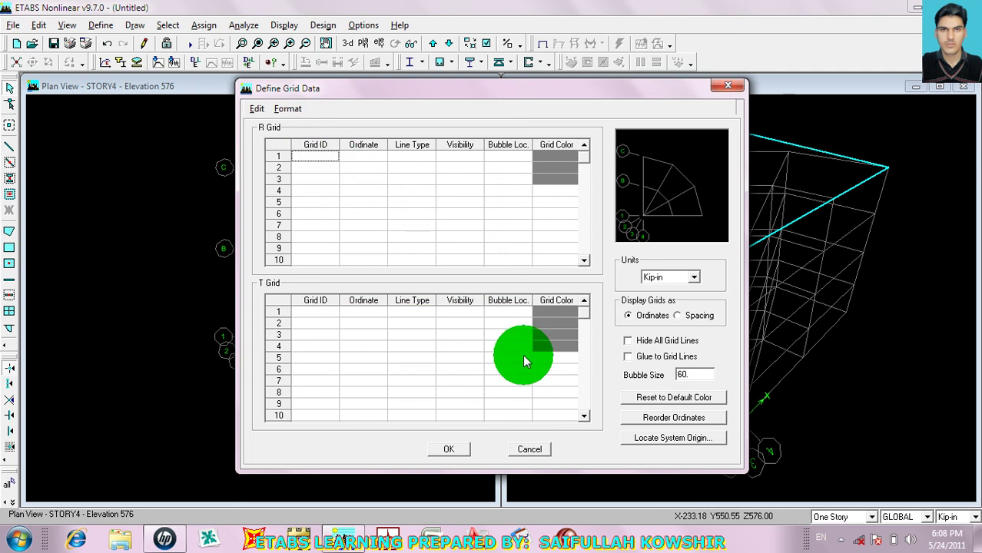
left_click(448, 449)
left_click(513, 326)
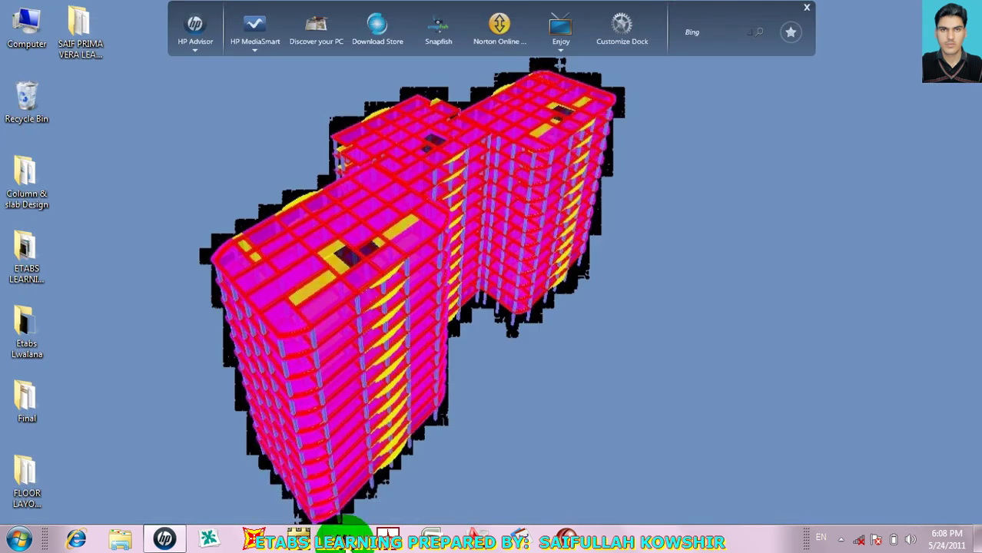
- Restart ETABS from the desktop and dismiss the startup tip
left_click(346, 540)
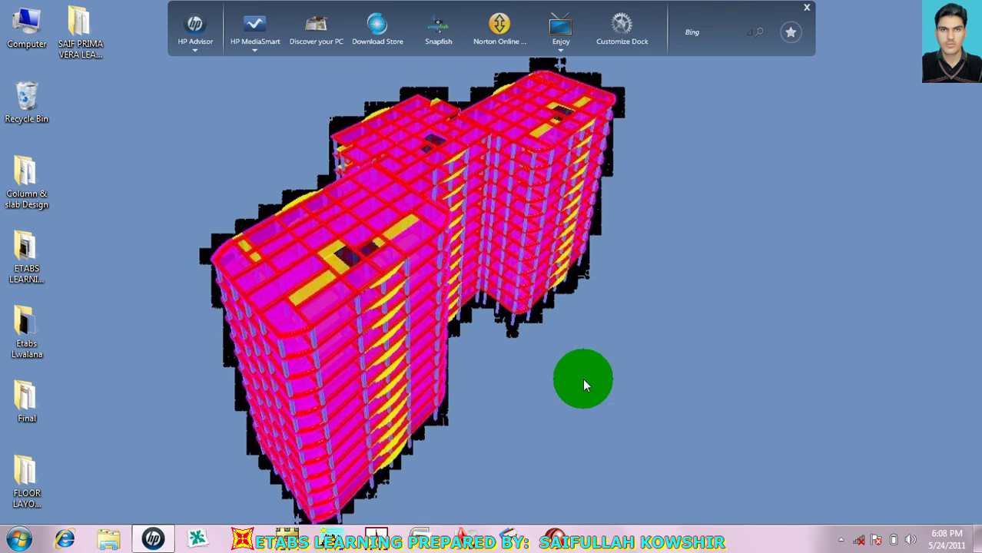
left_click(330, 538)
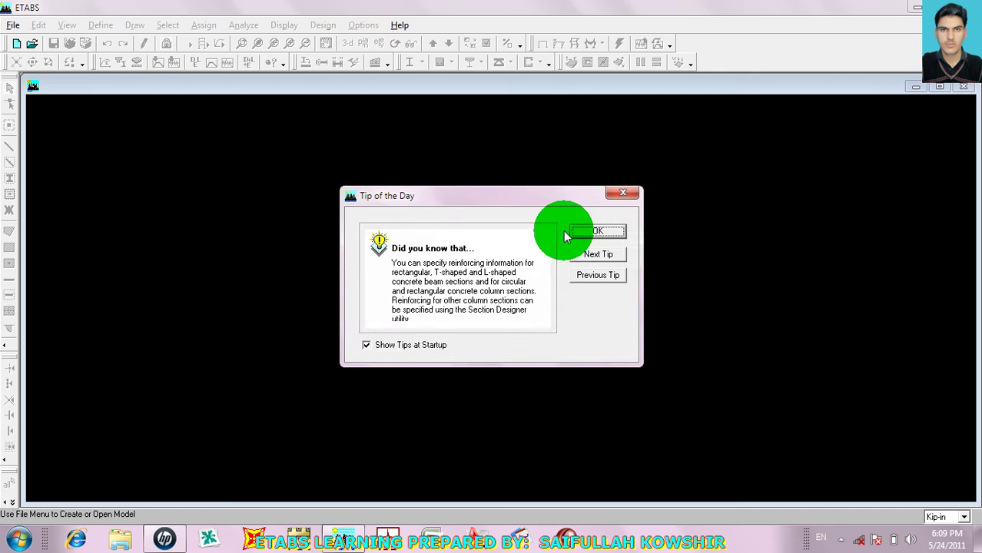
left_click(588, 231)
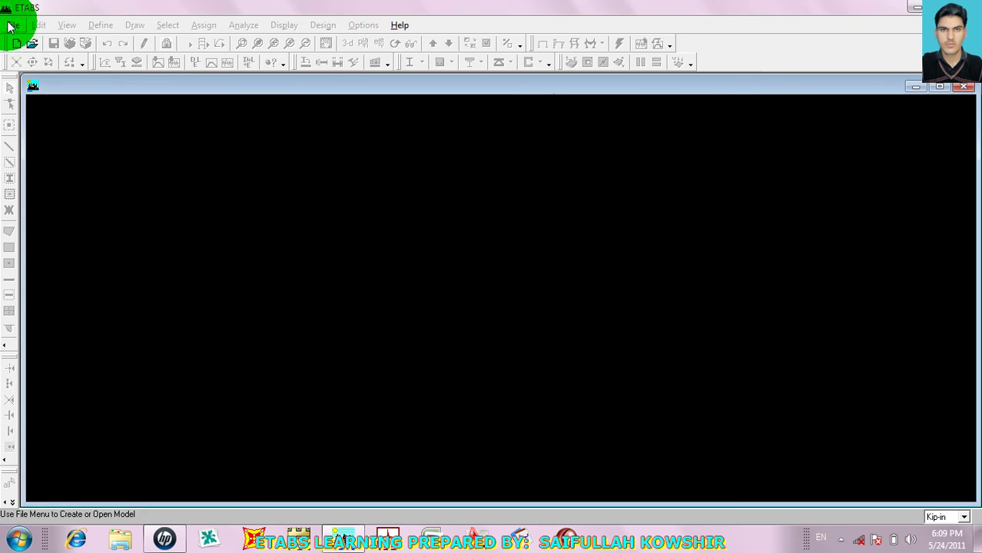
- Create a new model without initializing from an .edb file, using Grid Only with the default grid and story dimensions
left_click(13, 25)
left_click(22, 38)
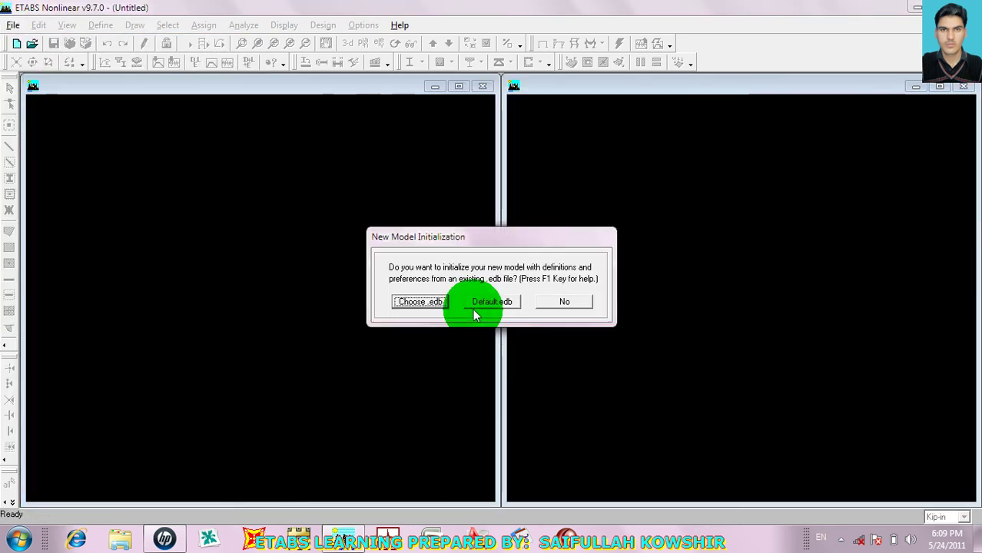
left_click(551, 305)
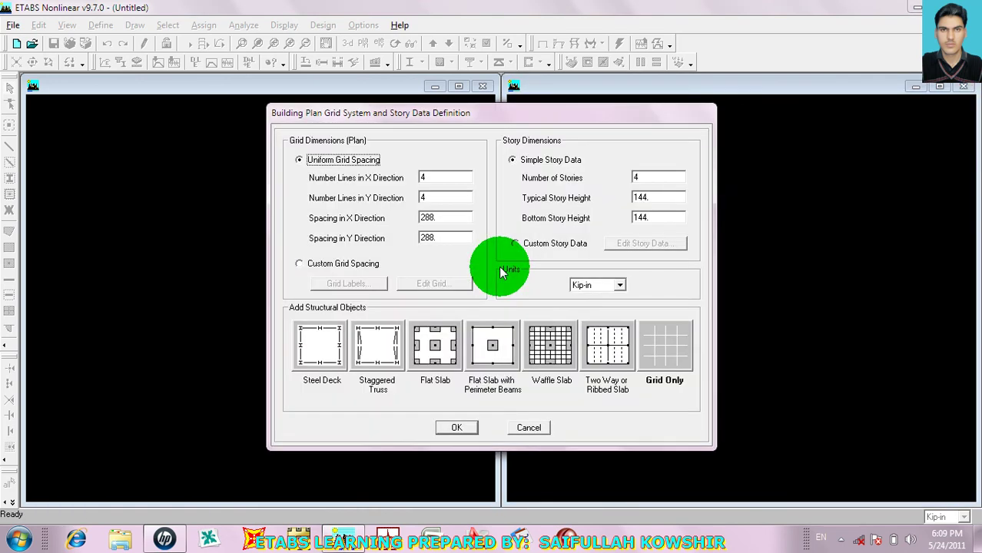
left_click(643, 346)
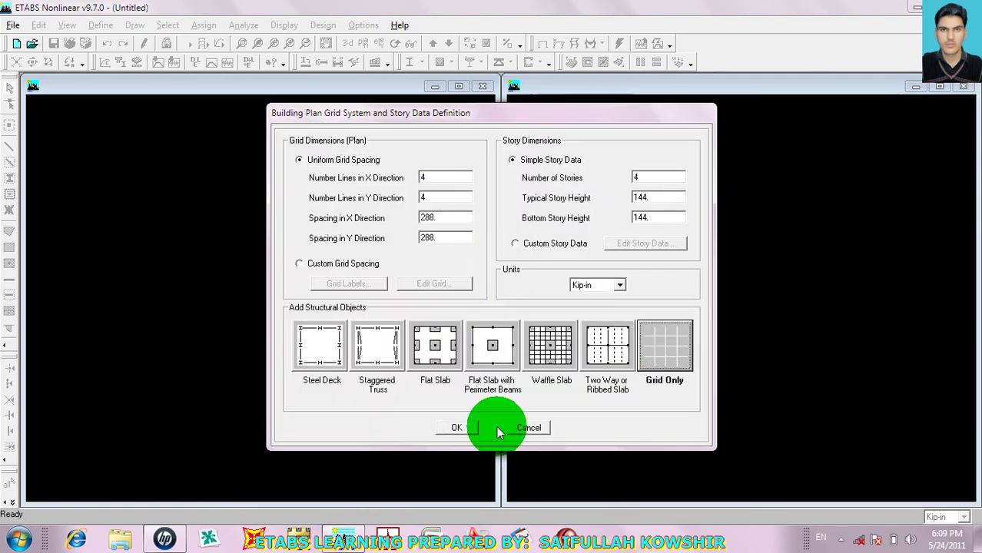
left_click(458, 428)
- Start a new coordinate system from the grid data, set it to Cylindrical and name it h
right_click(319, 143)
left_click(335, 153)
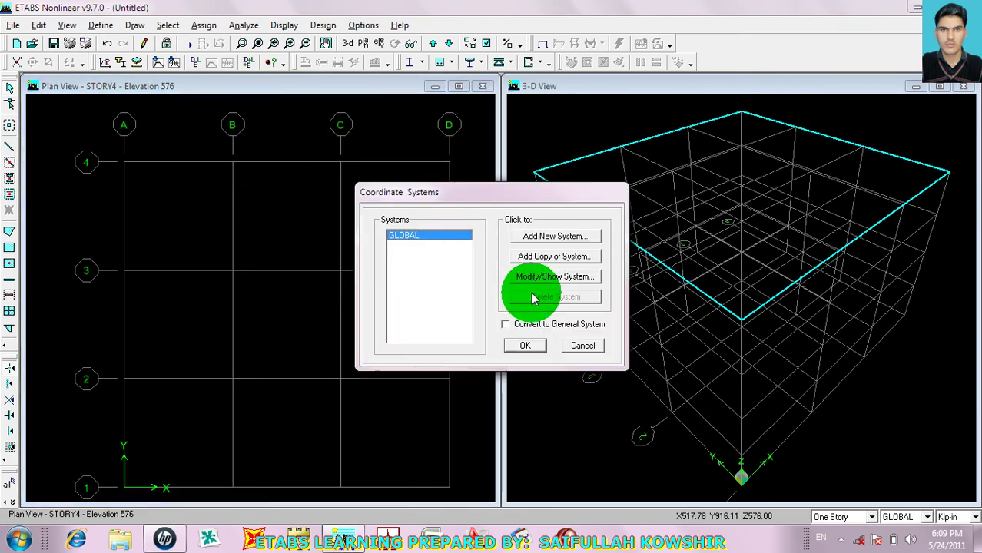
left_click(536, 242)
left_click(502, 221)
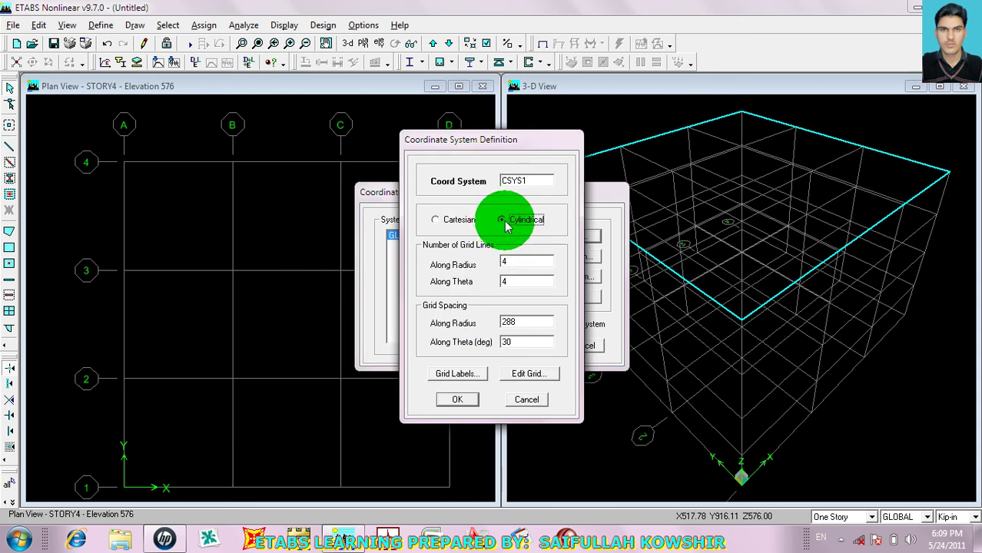
left_click_drag(526, 139, 520, 81)
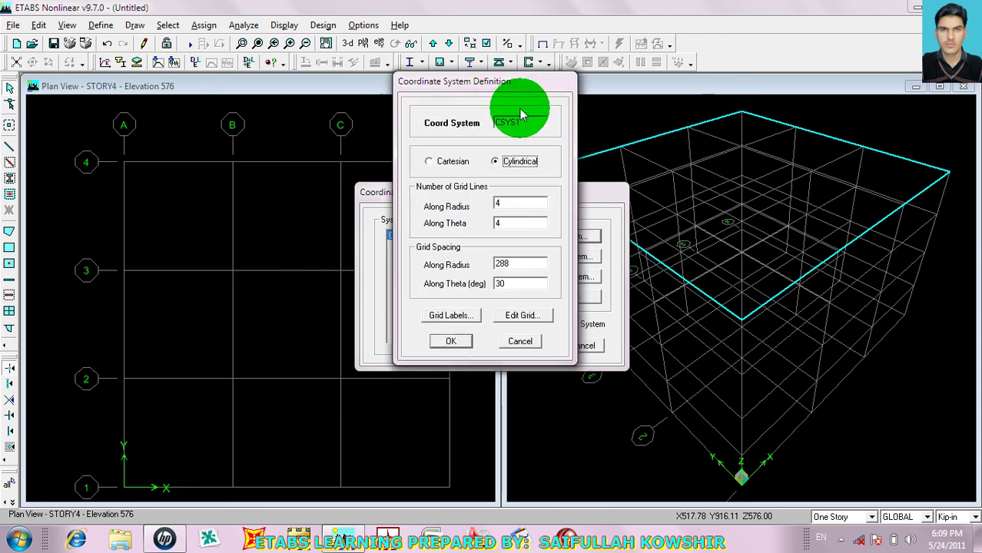
left_click_drag(529, 121, 472, 121)
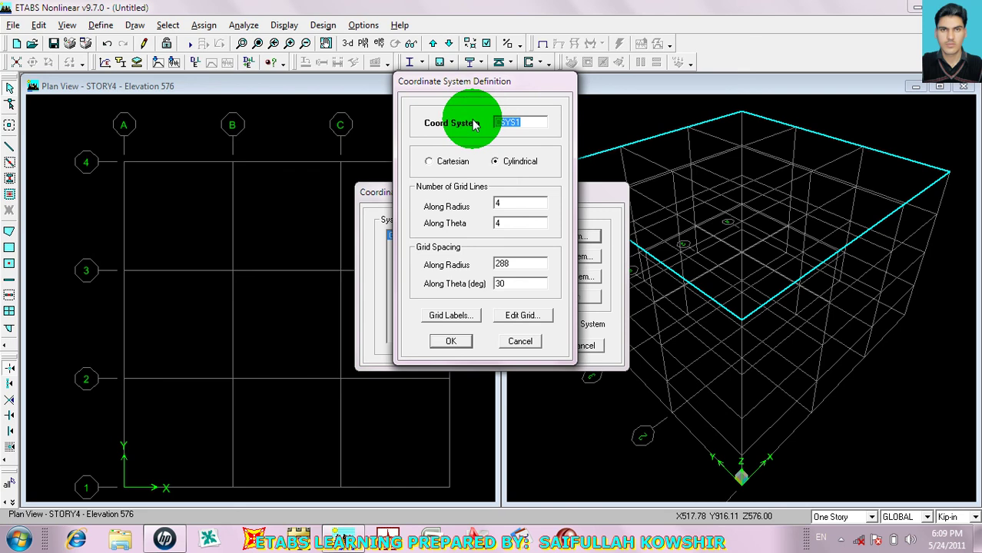
type("h")
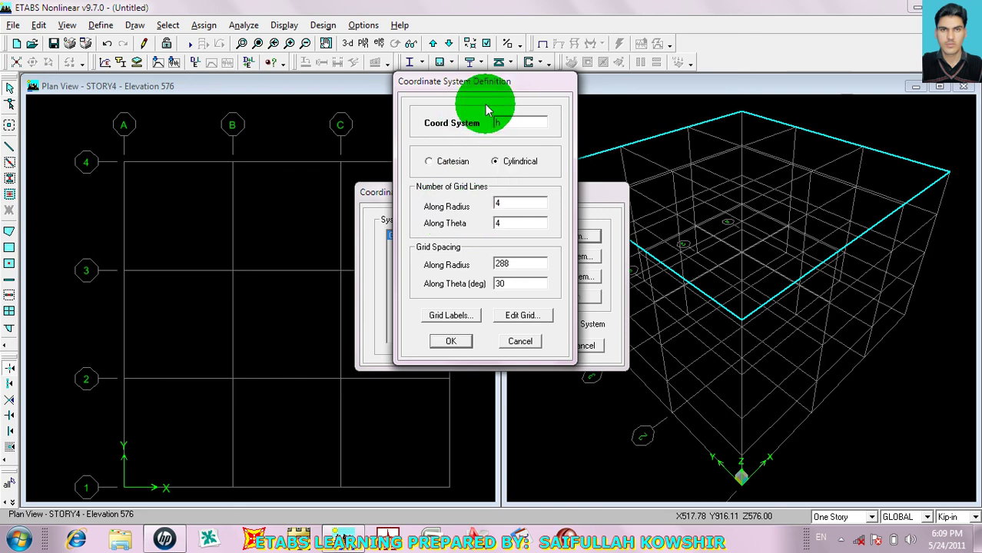
left_click_drag(496, 85, 322, 64)
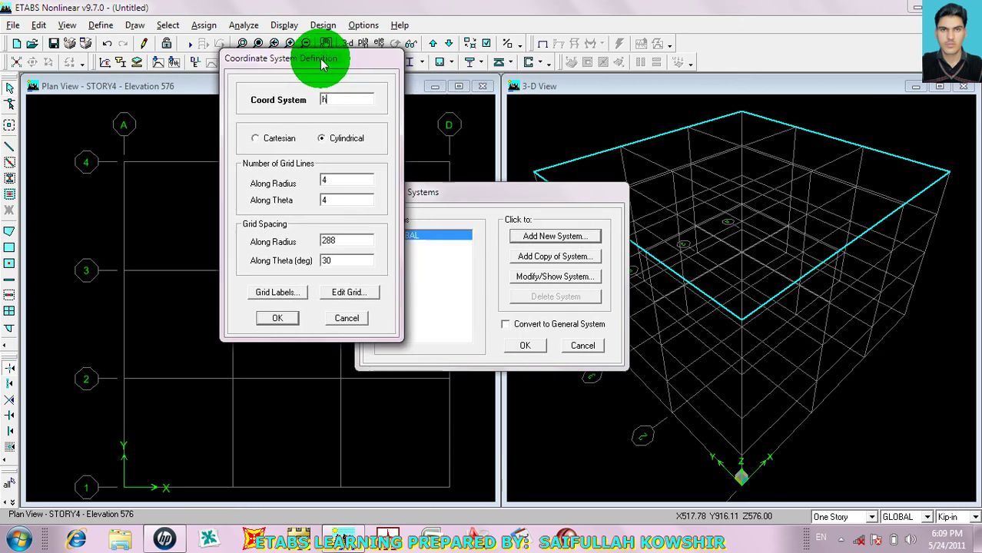
double_click(331, 180)
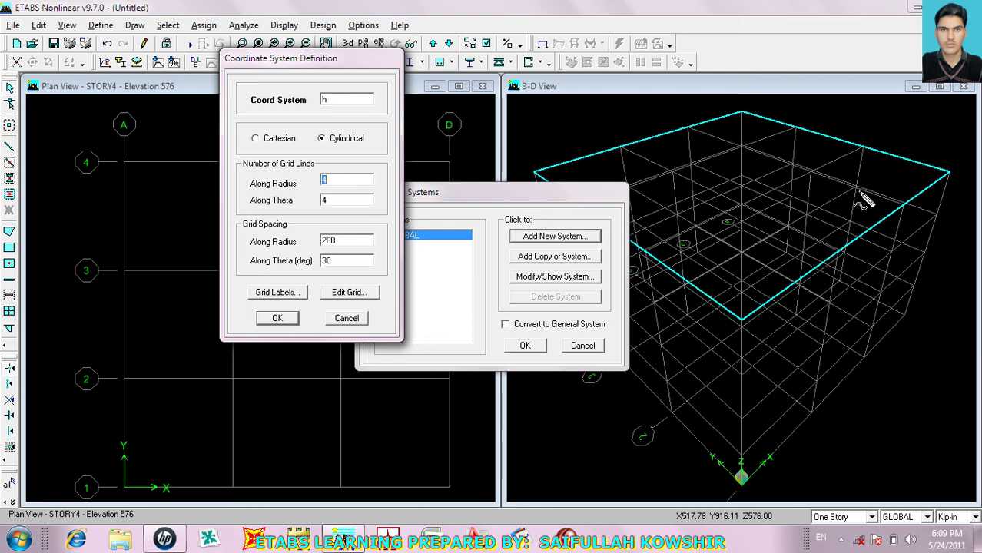
mouse_move(792, 141)
left_mouse_down()
mouse_move(776, 300)
mouse_move(926, 187)
left_mouse_up()
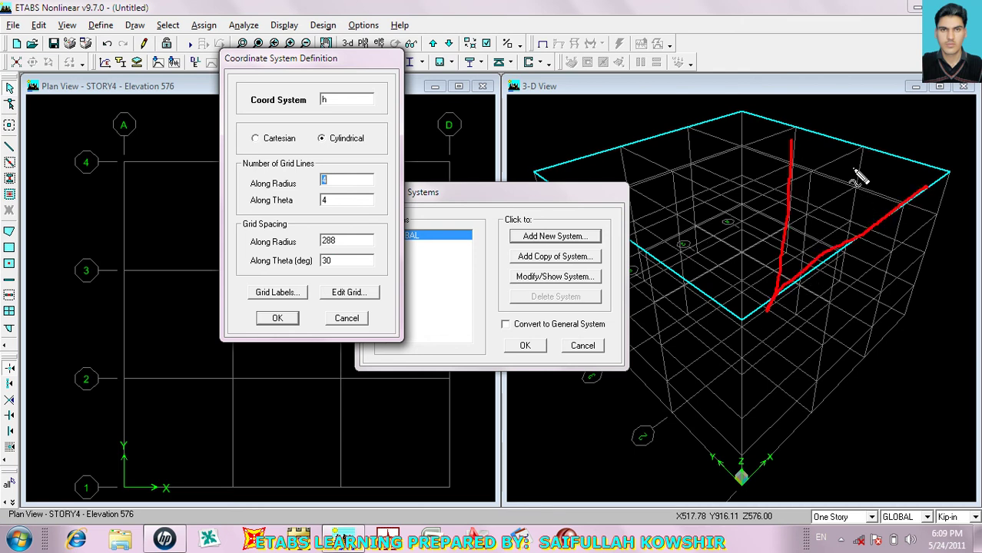
left_click_drag(792, 141, 924, 189)
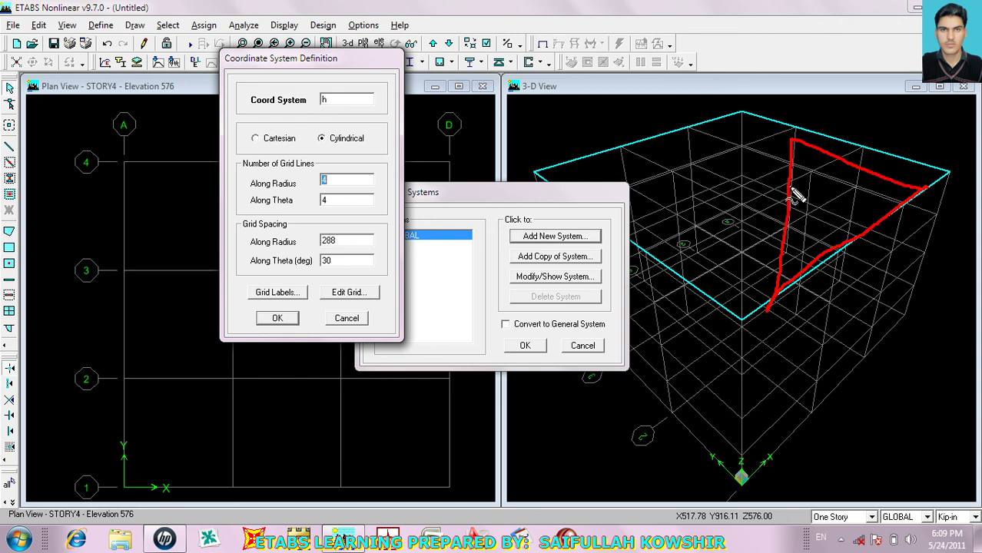
mouse_move(790, 184)
left_mouse_down()
mouse_move(864, 214)
mouse_move(860, 224)
left_mouse_up()
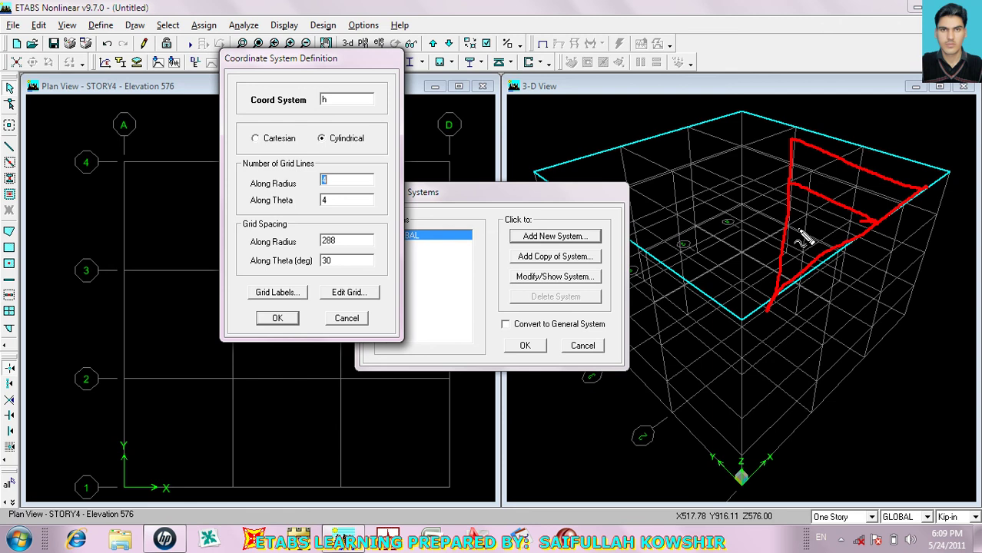
left_click_drag(786, 225, 828, 250)
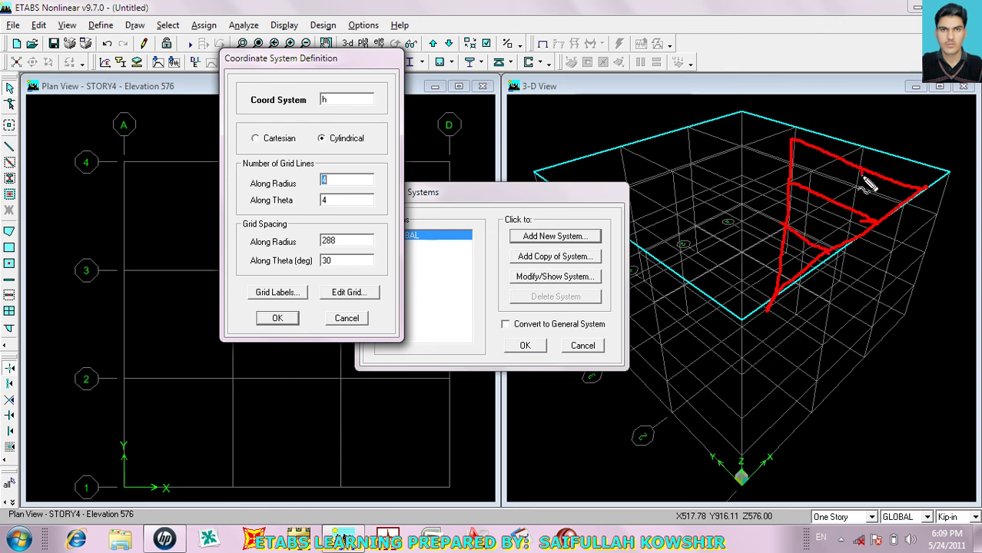
left_click_drag(860, 172, 843, 210)
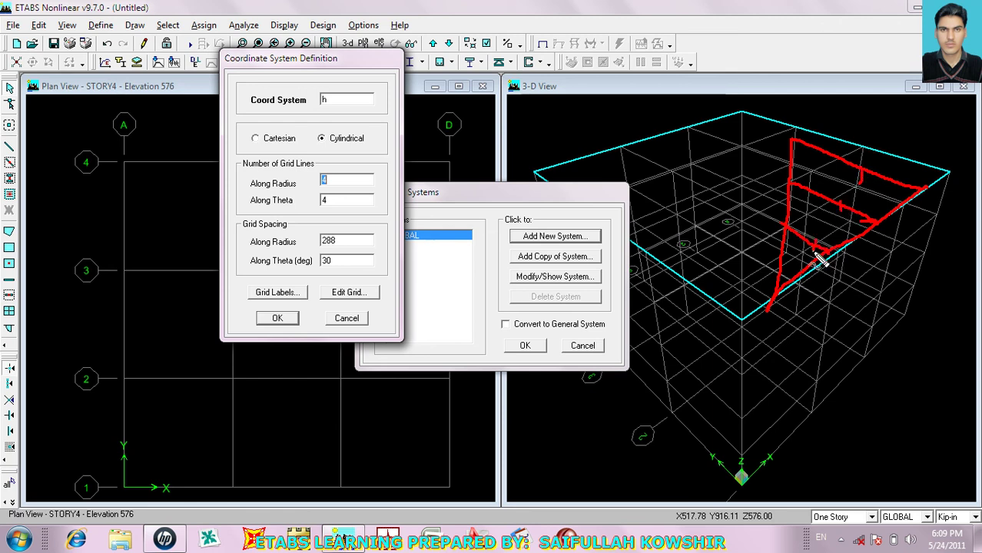
mouse_move(759, 295)
left_mouse_down()
mouse_move(778, 311)
mouse_move(764, 313)
left_mouse_up()
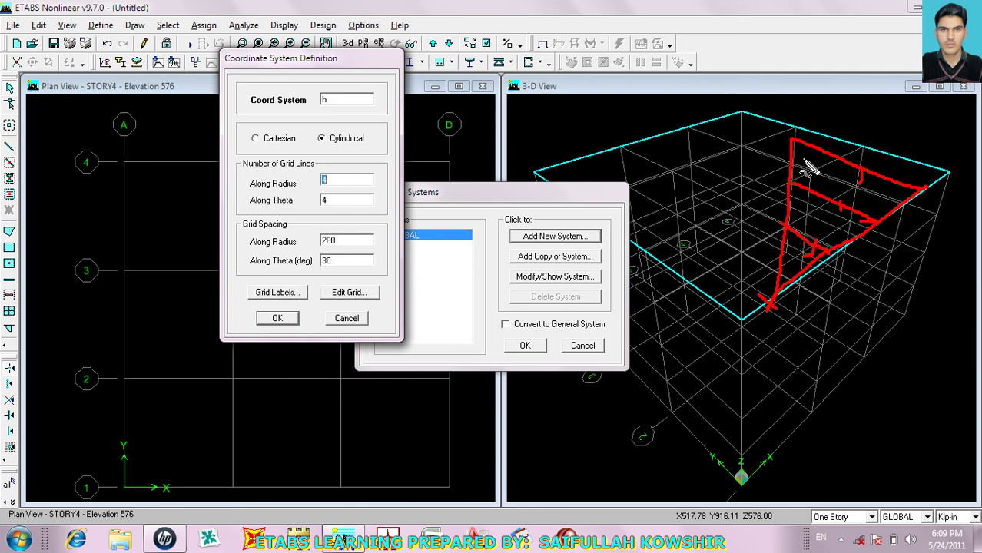
left_click_drag(793, 140, 806, 104)
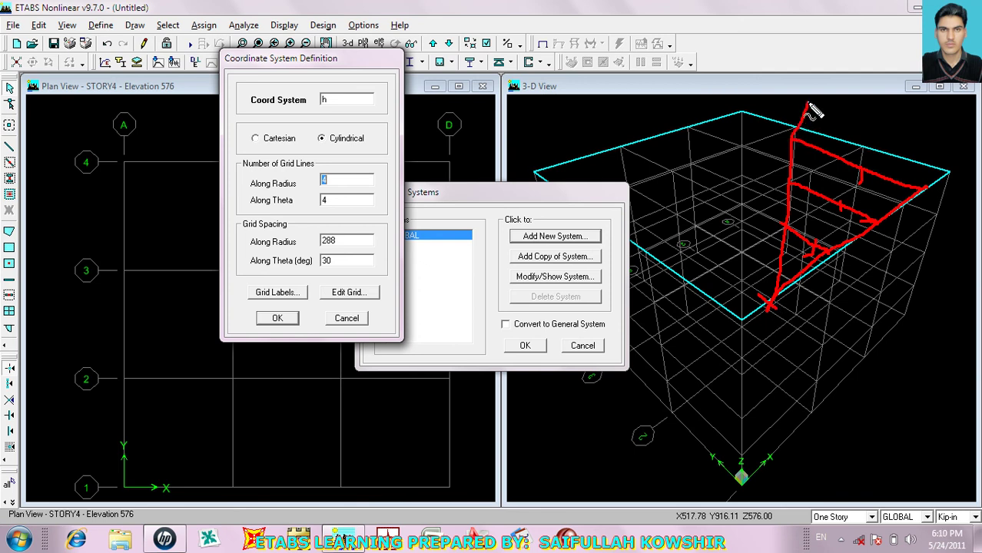
mouse_move(925, 188)
left_mouse_down()
mouse_move(936, 140)
mouse_move(889, 143)
left_mouse_up()
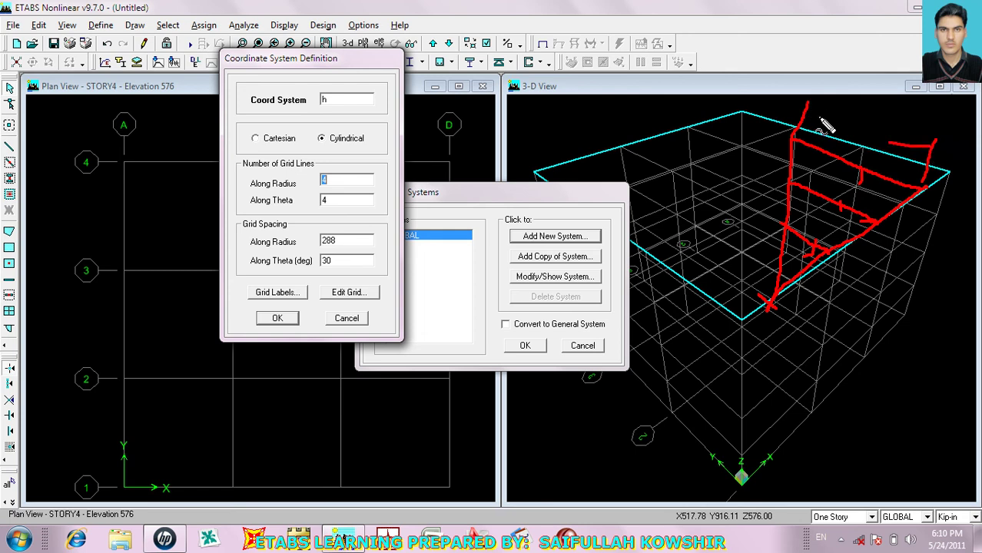
left_click_drag(807, 108, 934, 144)
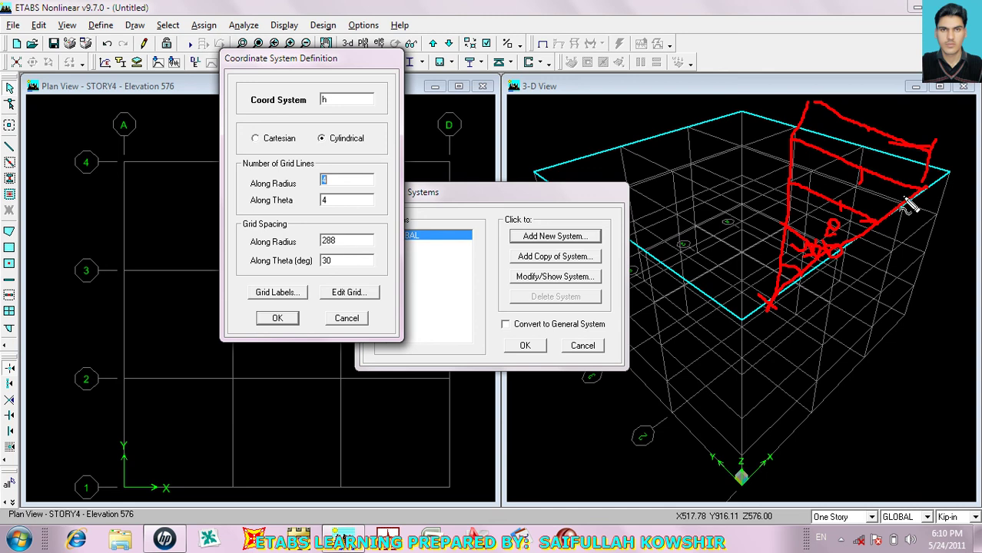
left_click_drag(918, 216, 921, 226)
left_click_drag(747, 178, 771, 199)
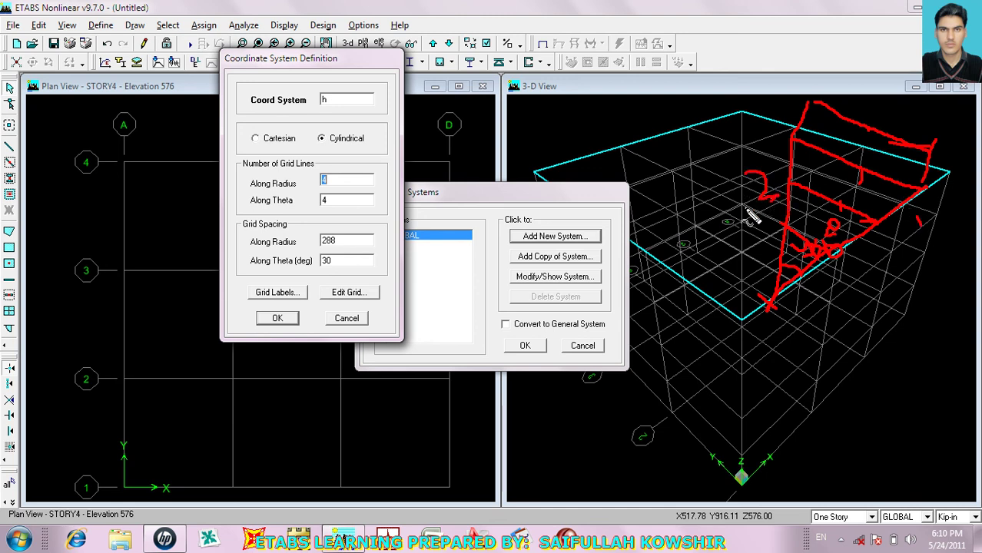
key("Escape")
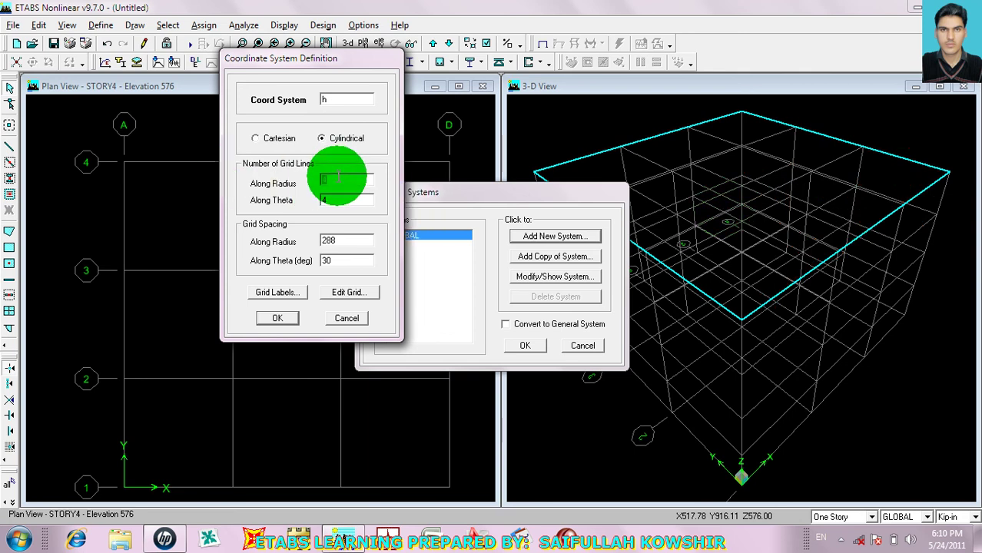
- Set the number of grid lines of the cylindrical system to 5 along radius and 2 along theta
type("5")
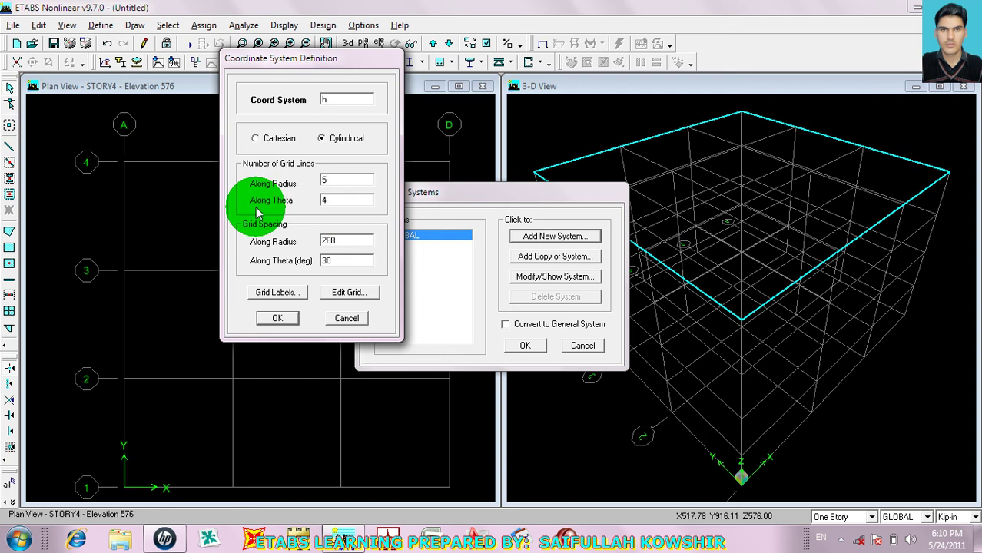
double_click(329, 201)
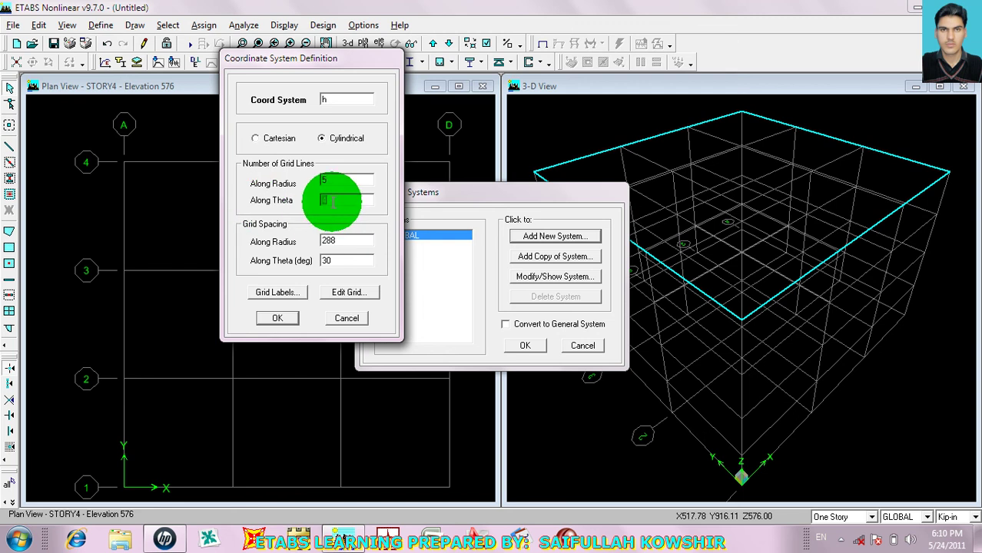
type("2")
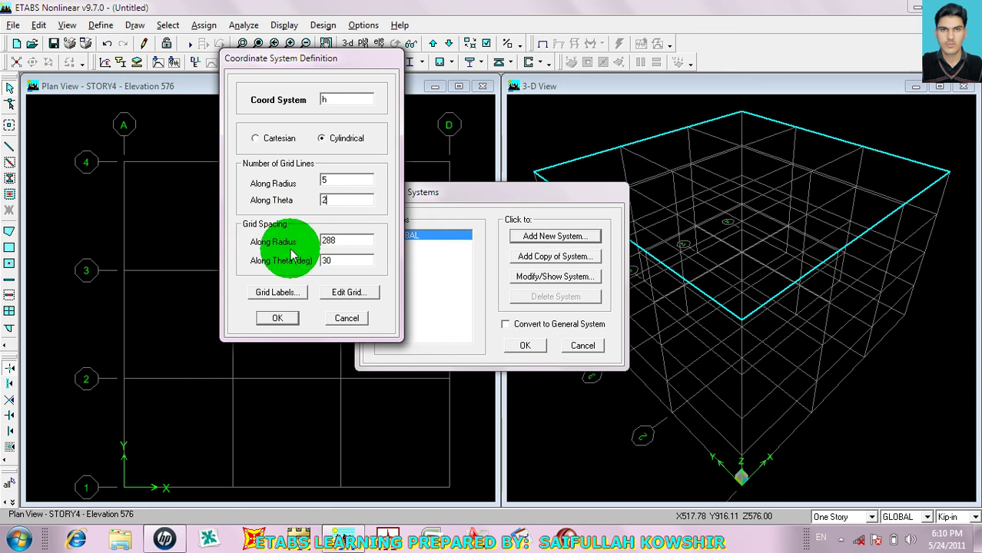
double_click(344, 240)
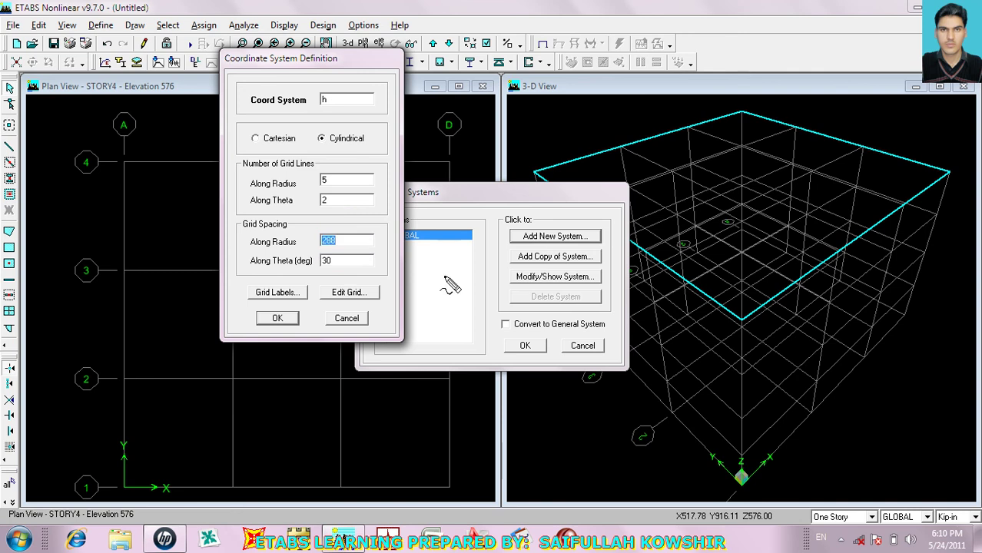
mouse_move(782, 144)
left_mouse_down()
mouse_move(737, 319)
mouse_move(850, 225)
left_mouse_up()
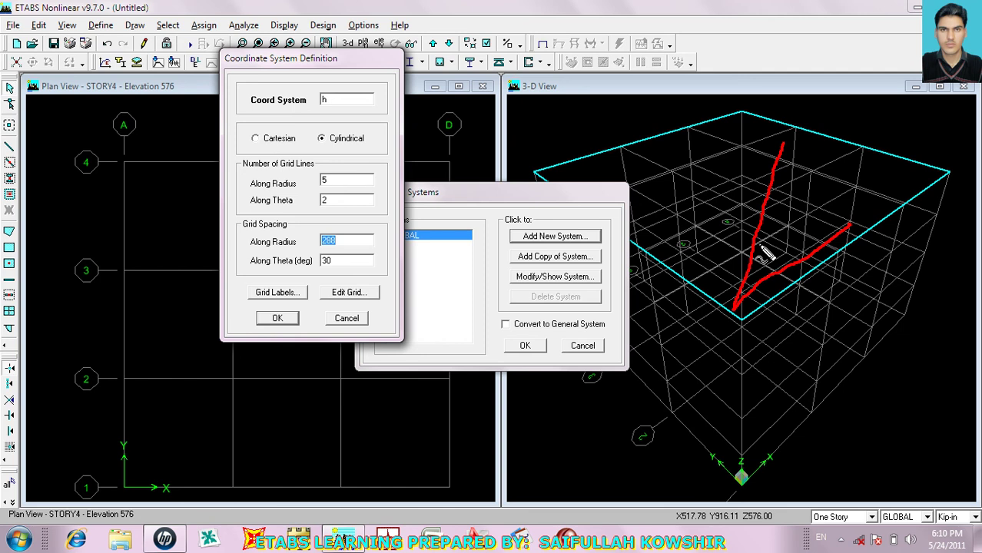
left_click_drag(756, 228, 802, 261)
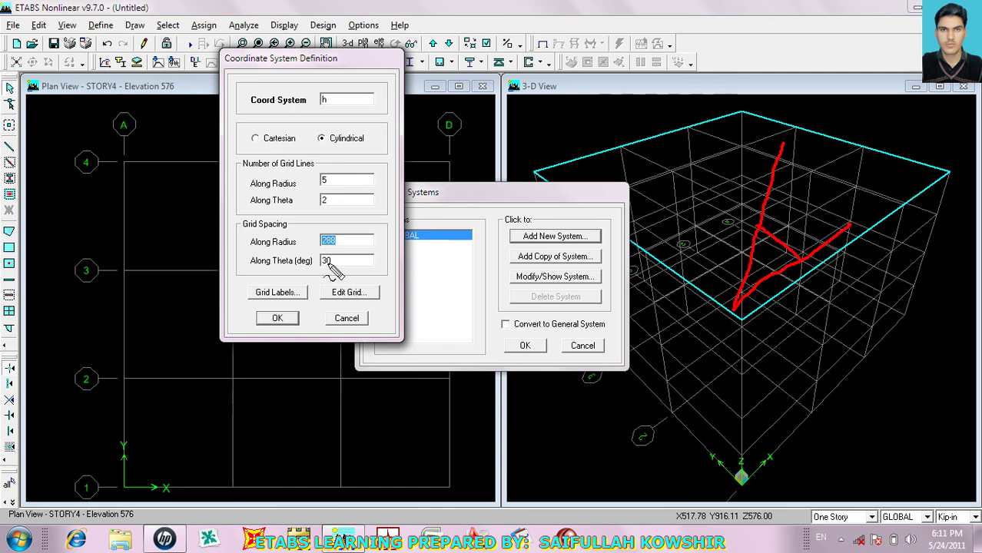
mouse_move(312, 265)
left_mouse_down()
mouse_move(320, 256)
mouse_move(341, 266)
mouse_move(307, 273)
mouse_move(309, 263)
left_mouse_up()
left_click_drag(728, 301, 741, 314)
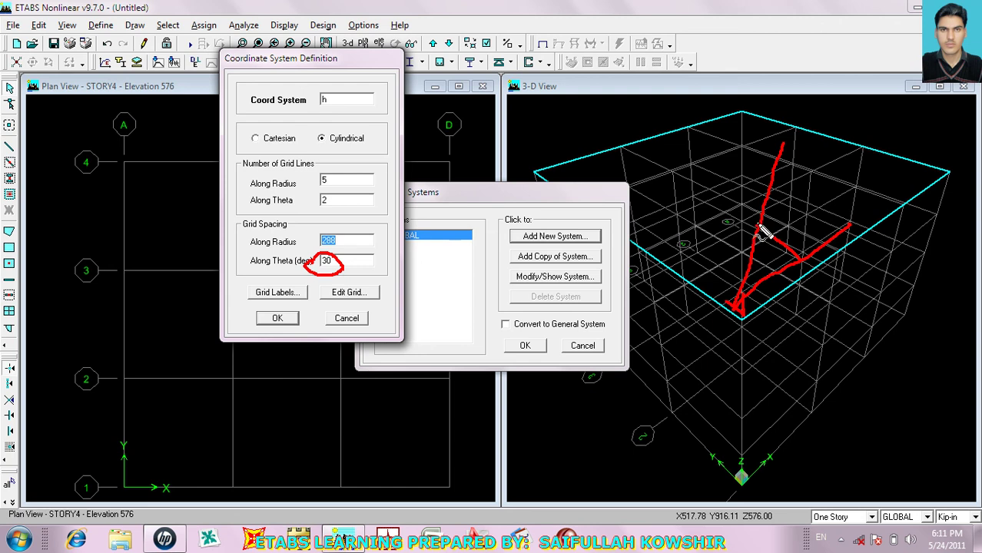
mouse_move(718, 200)
left_mouse_down()
mouse_move(735, 224)
mouse_move(732, 216)
mouse_move(709, 294)
left_mouse_up()
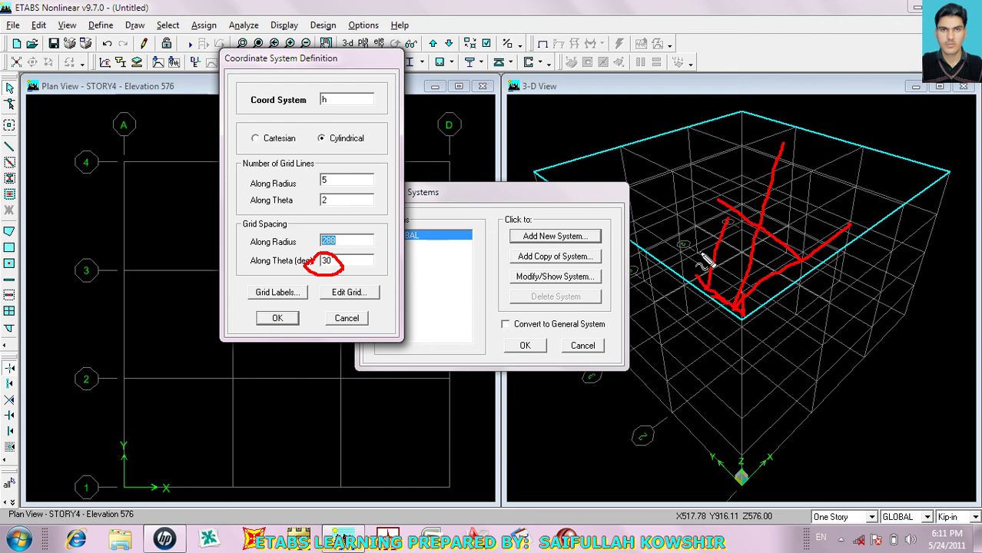
mouse_move(690, 224)
left_mouse_down()
mouse_move(696, 255)
mouse_move(730, 225)
left_mouse_up()
key("Escape")
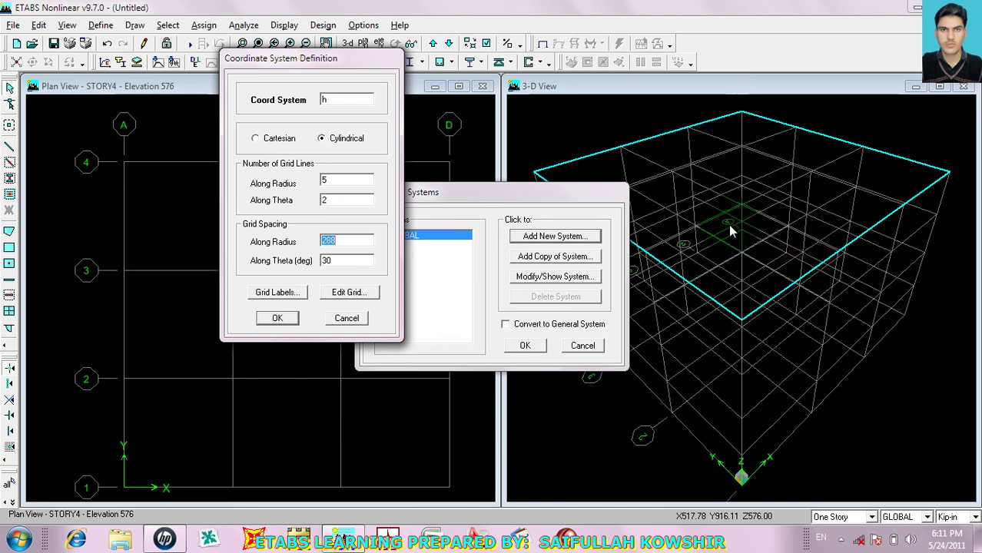
- Set the grid spacing to 3 m along radius and 45 degrees along theta
left_click(328, 241)
left_click_drag(328, 241, 345, 261)
type("3m")
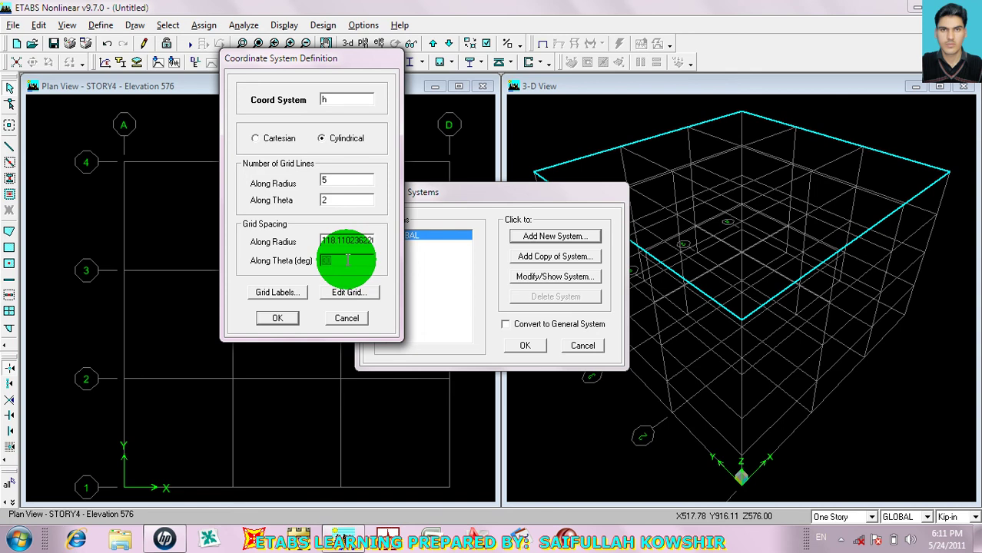
type("45")
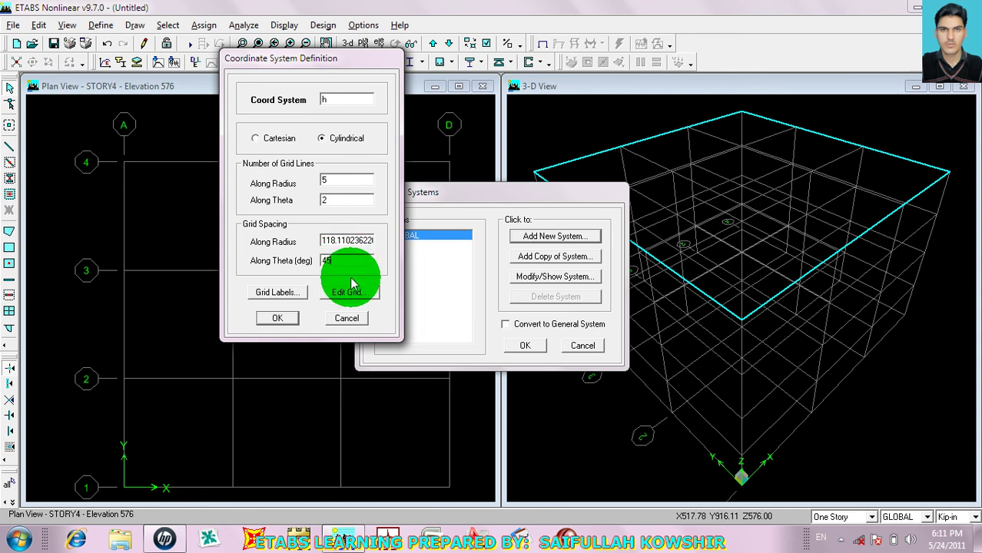
- Open the cylindrical system's grid data for editing, with units in KN-m and grids displayed as Spacing
left_click(352, 294)
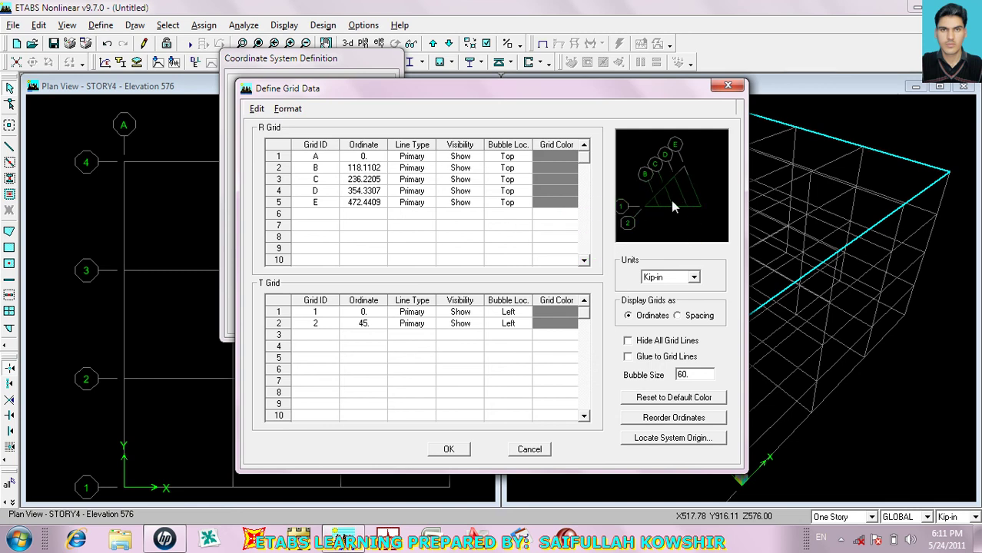
left_click(678, 276)
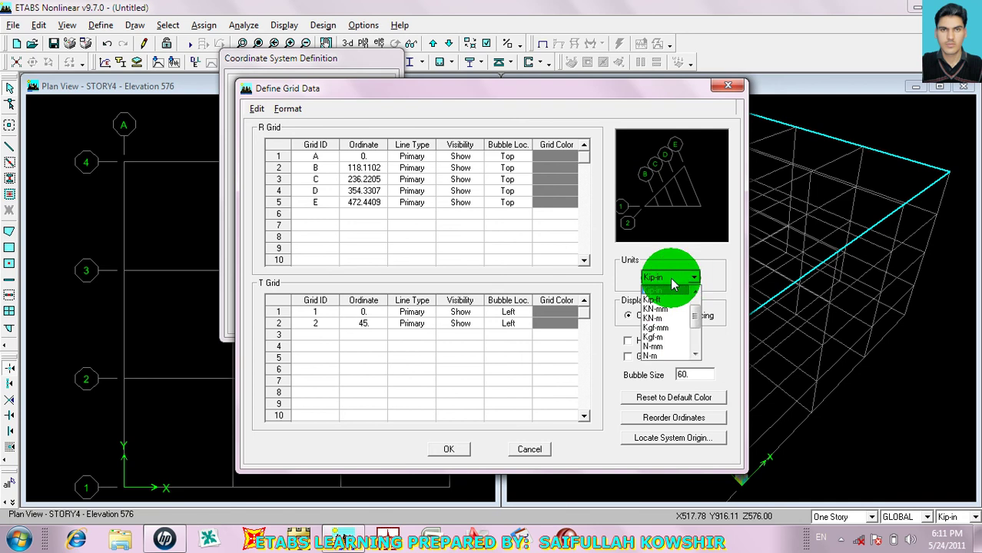
left_click(653, 298)
left_click(418, 206)
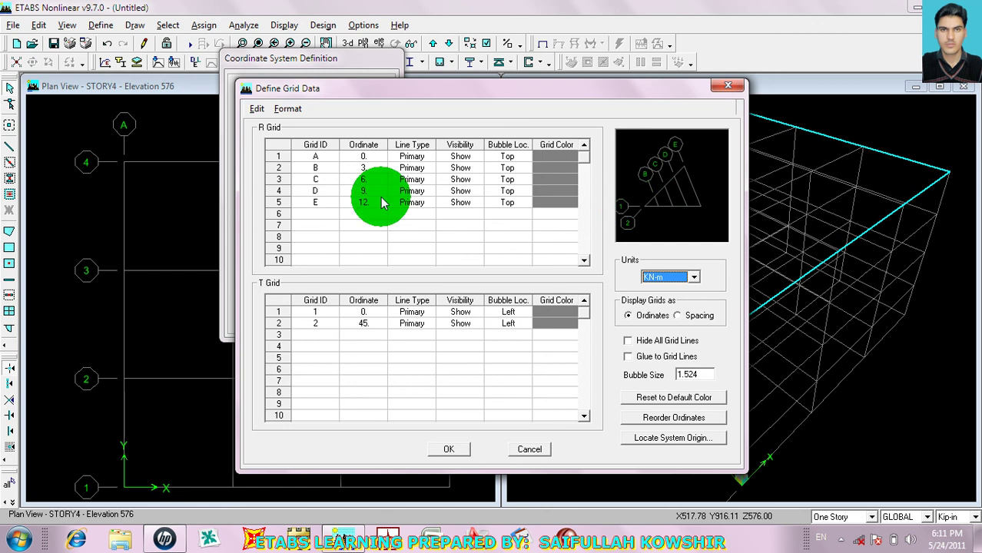
left_click(644, 206)
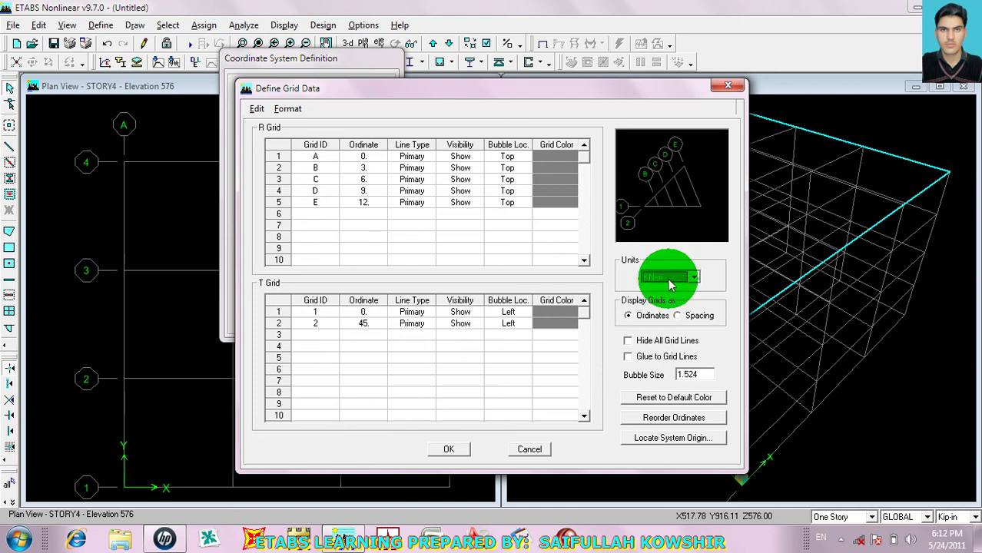
left_click(679, 316)
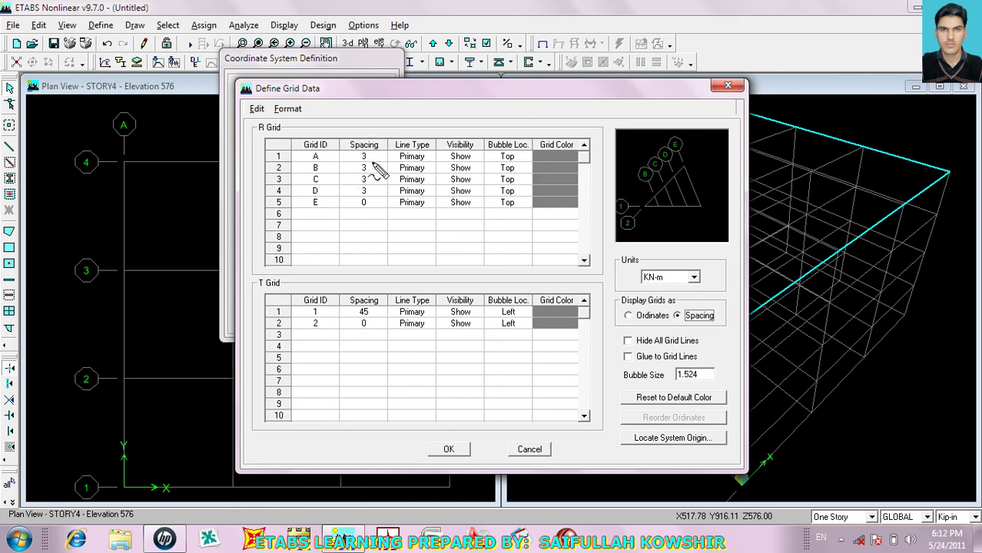
left_click_drag(347, 162, 375, 160)
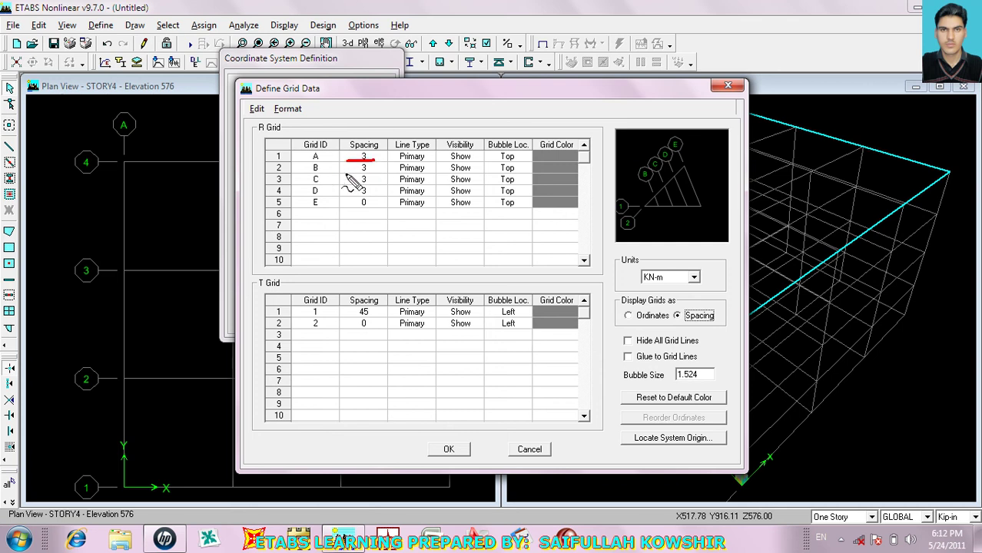
left_click_drag(343, 171, 375, 169)
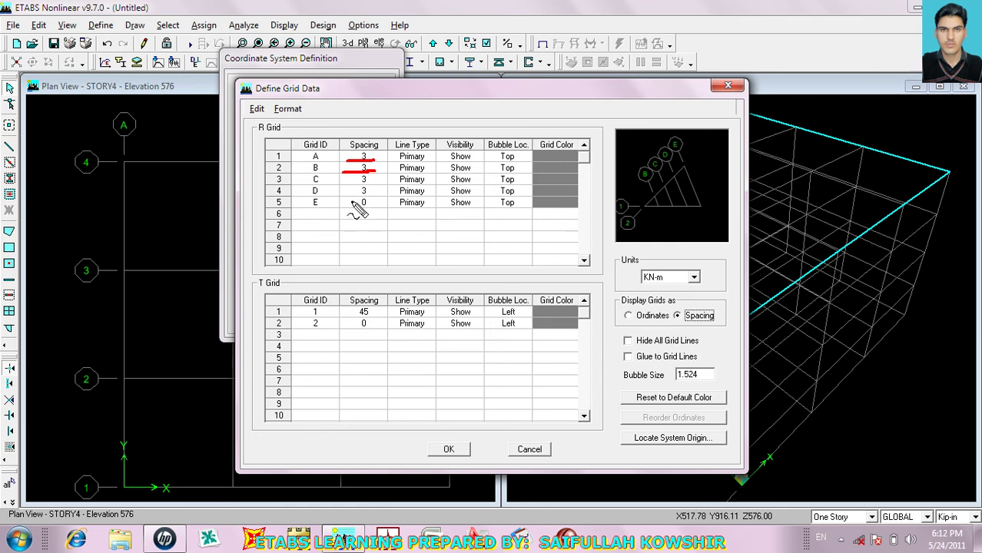
mouse_move(360, 195)
left_mouse_down()
mouse_move(372, 205)
mouse_move(372, 196)
left_mouse_up()
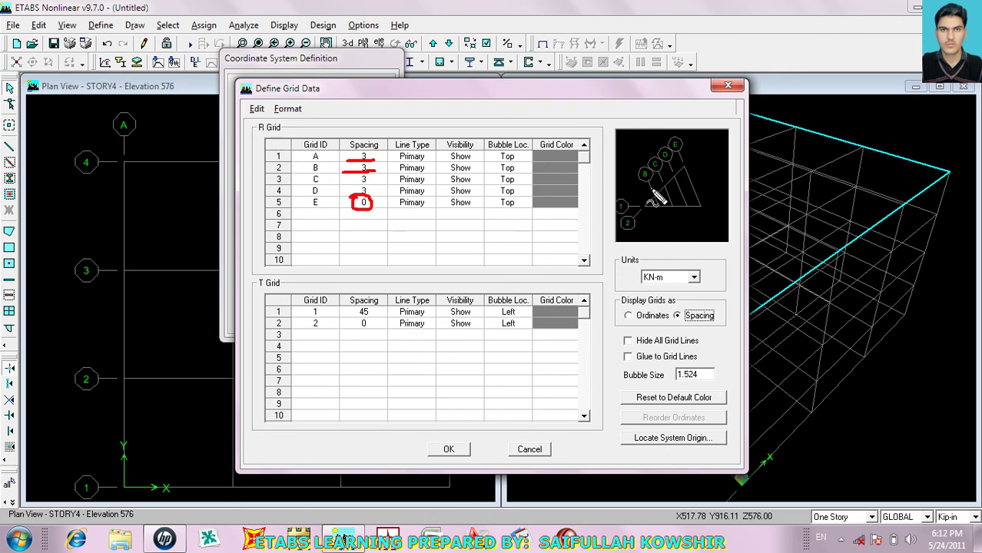
right_click(626, 192)
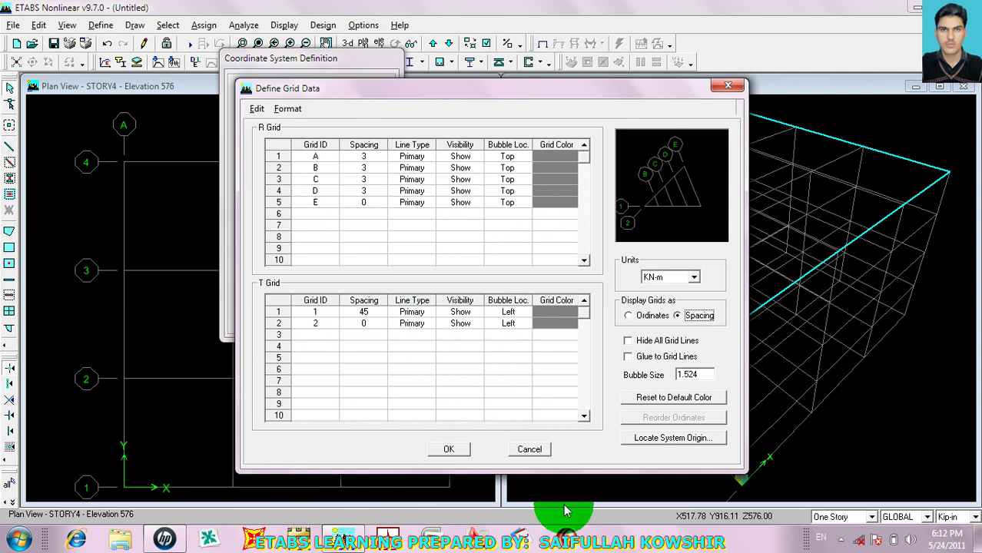
- Accept the cylindrical system's grid data and hide all grid lines of the GLOBAL system
left_click(459, 450)
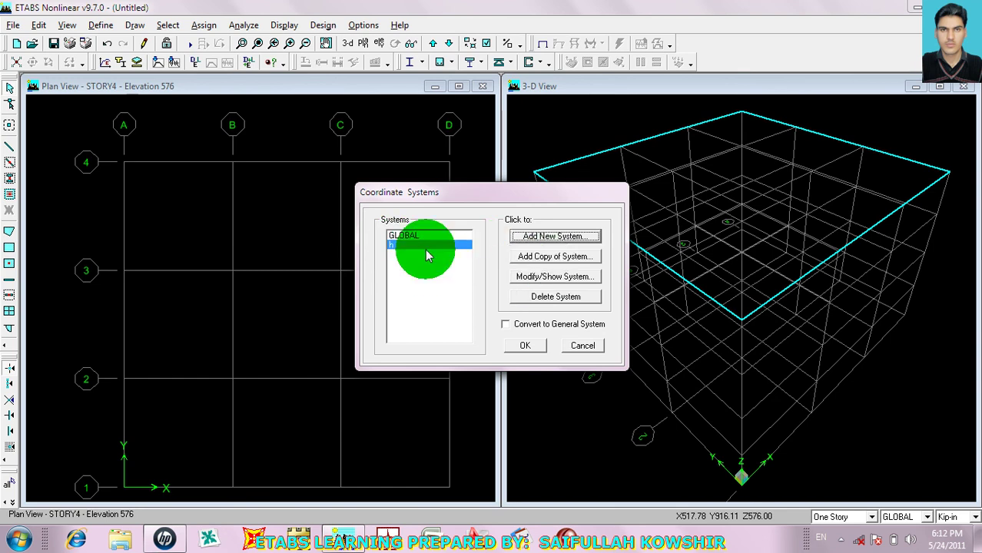
left_click(415, 236)
left_click(558, 277)
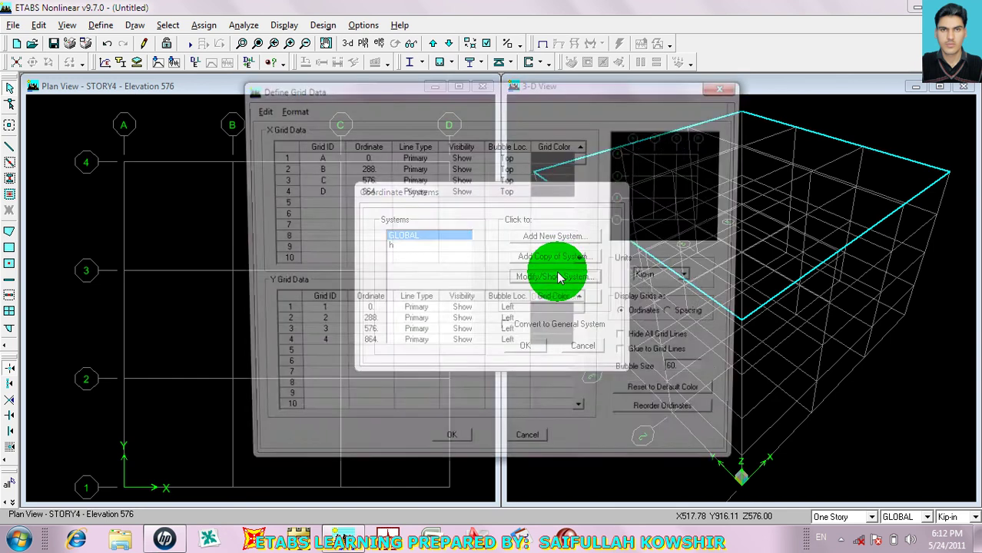
left_click(629, 358)
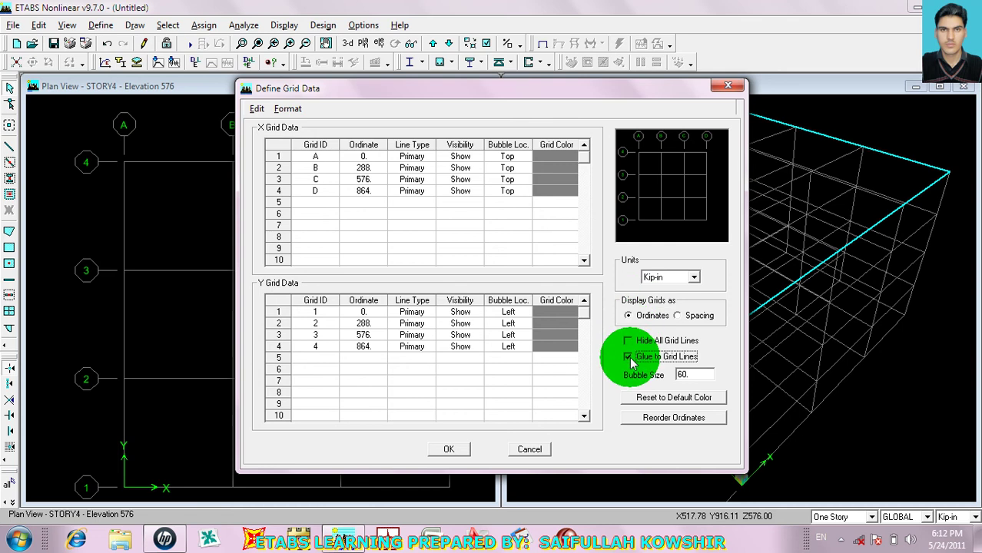
left_click(629, 357)
left_click(628, 340)
left_click(452, 451)
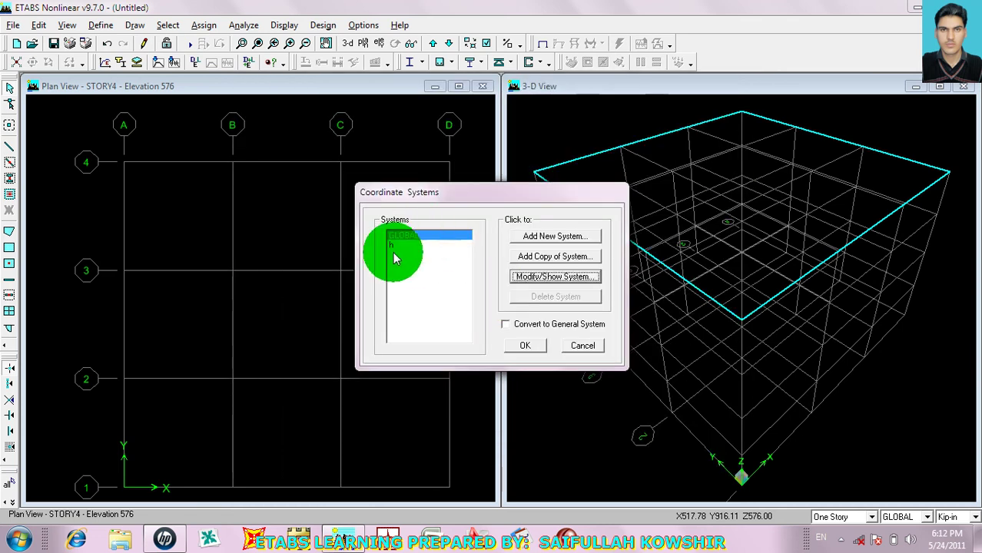
- Apply the coordinate system changes with system h selected and center its grid in the plan view
left_click(395, 245)
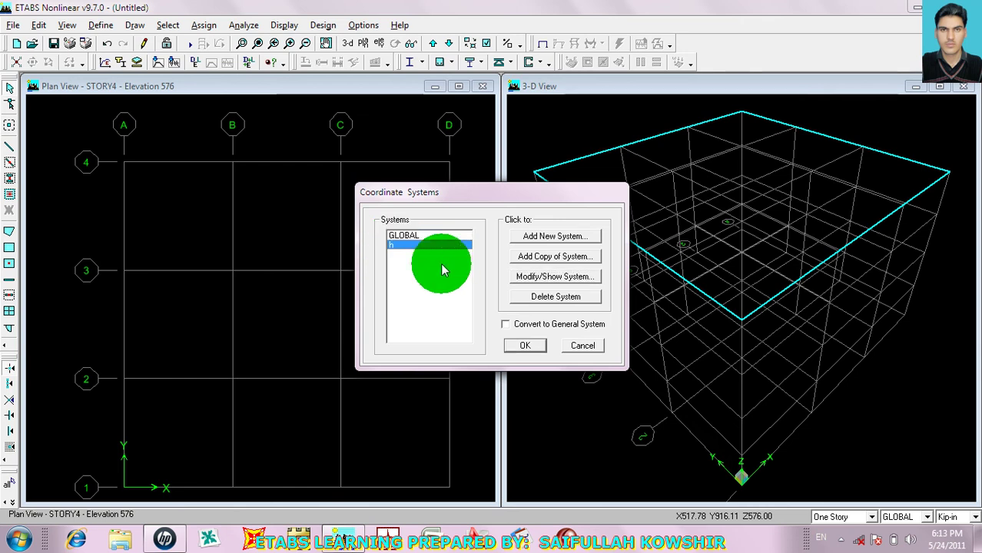
left_click(525, 345)
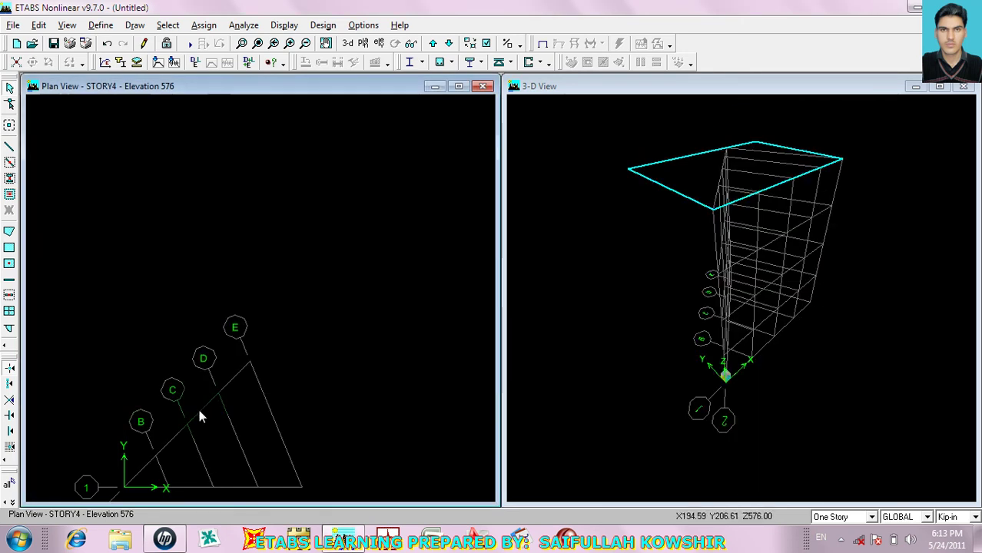
middle_click_drag(199, 412, 259, 246)
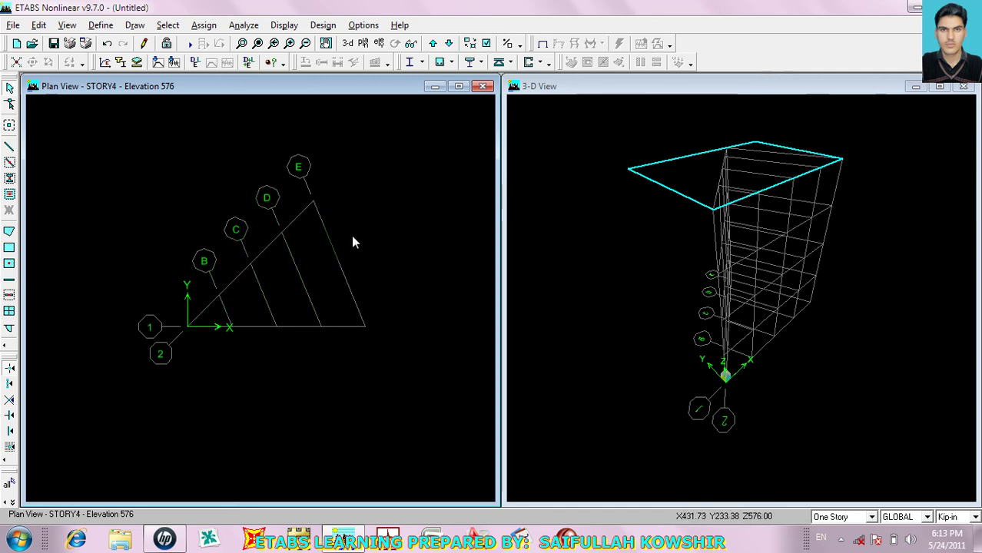
left_click(353, 198)
left_click(385, 213)
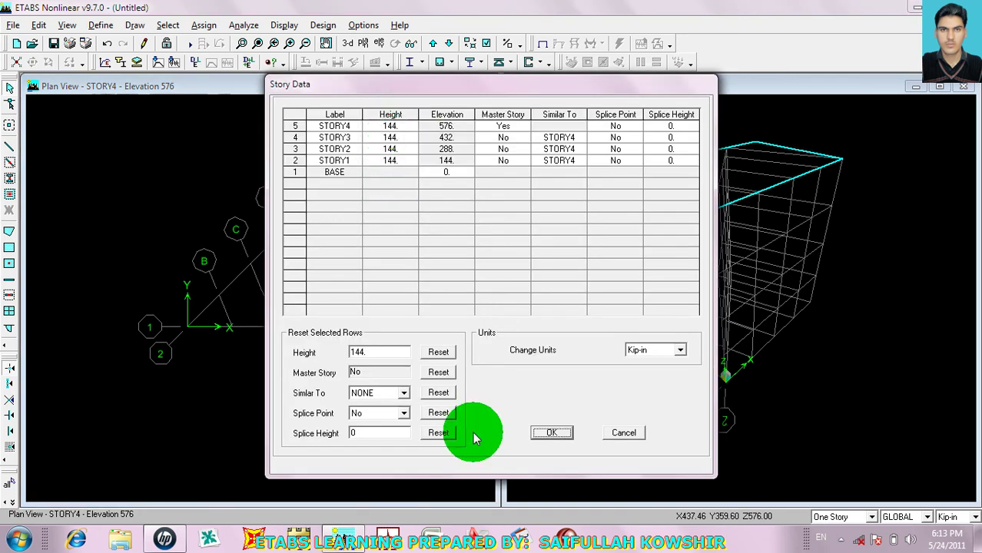
left_click(611, 436)
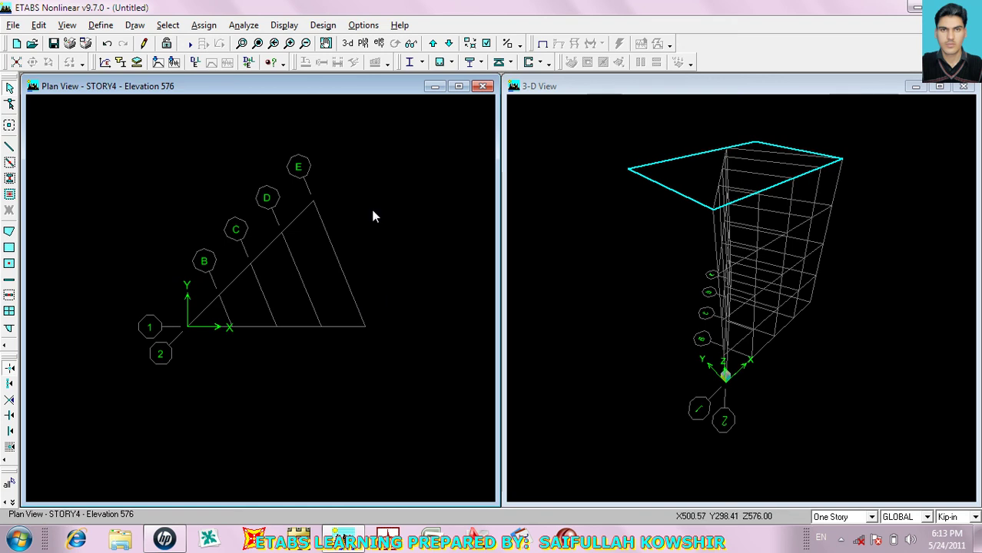
- Open the grid data of system h for editing, with grids displayed as Spacing
right_click(367, 179)
left_click(396, 192)
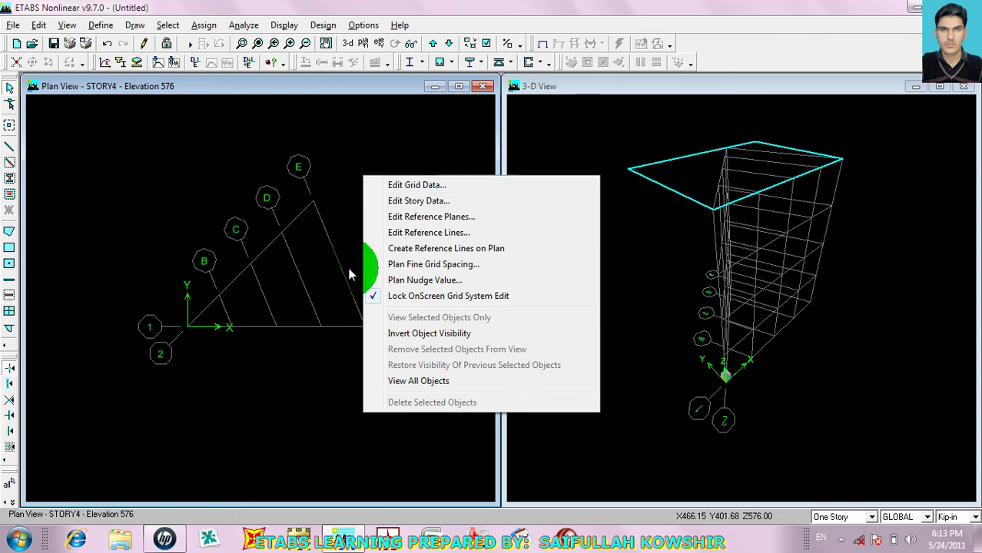
left_click(430, 190)
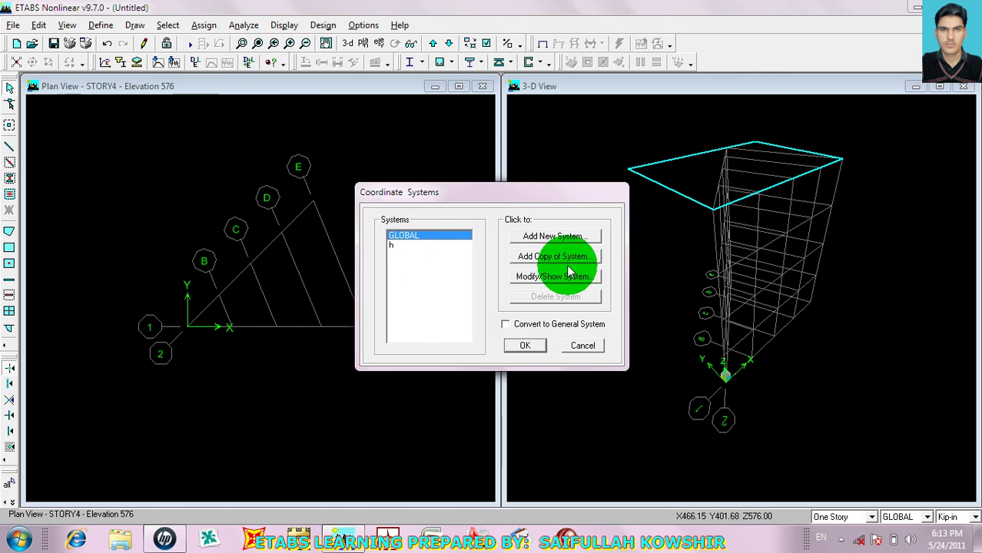
left_click(396, 245)
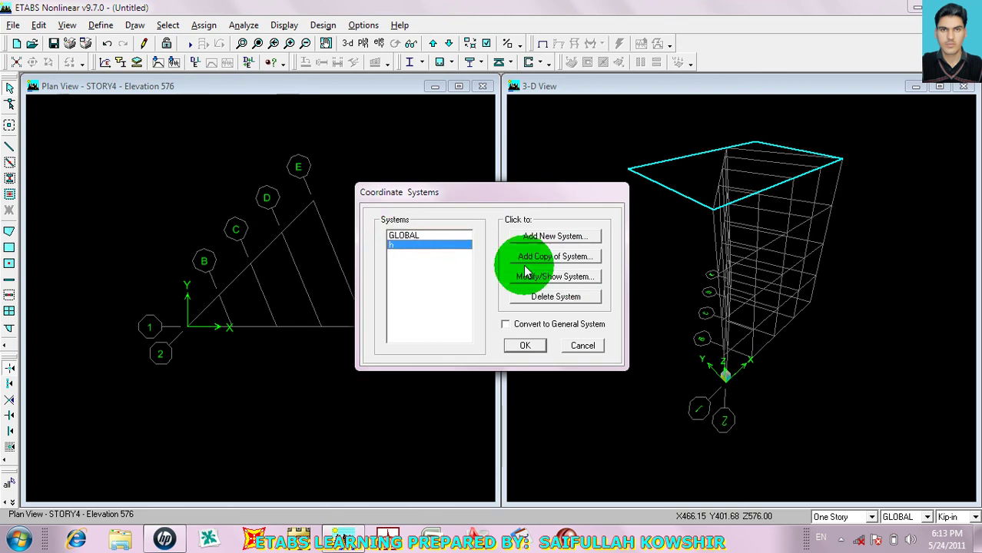
left_click(553, 275)
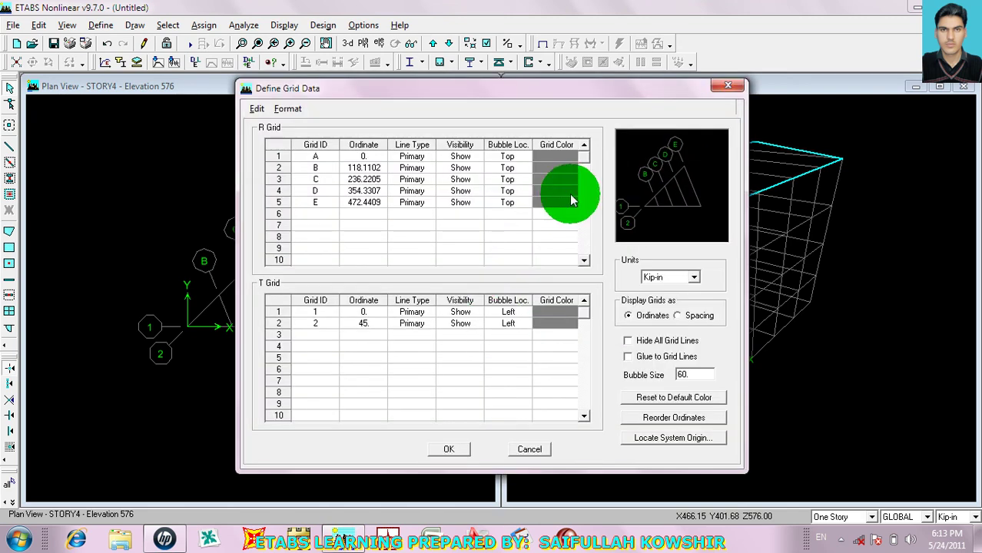
left_click(679, 315)
- Set the spacing of T grid line 2 to 45
left_click(369, 324)
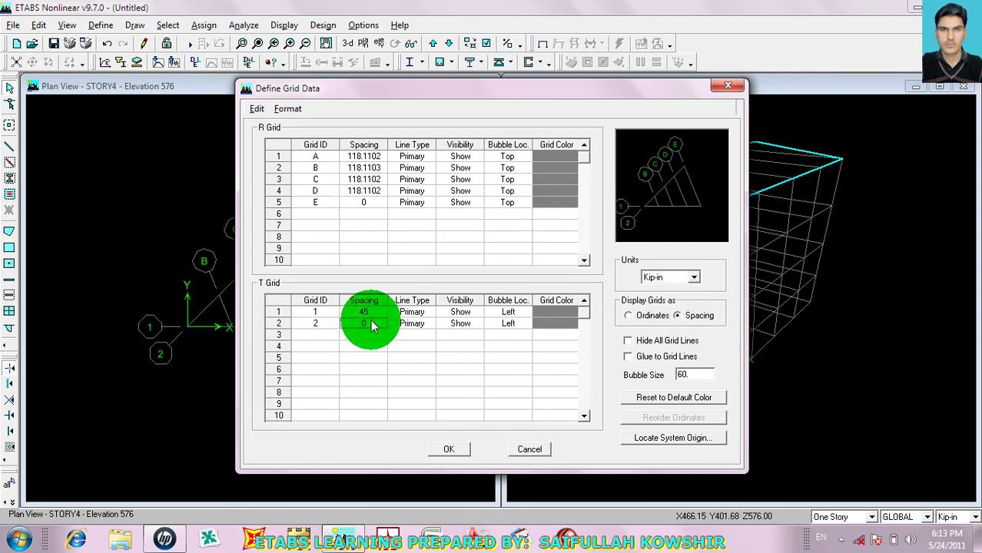
left_click(591, 227)
left_click(359, 313)
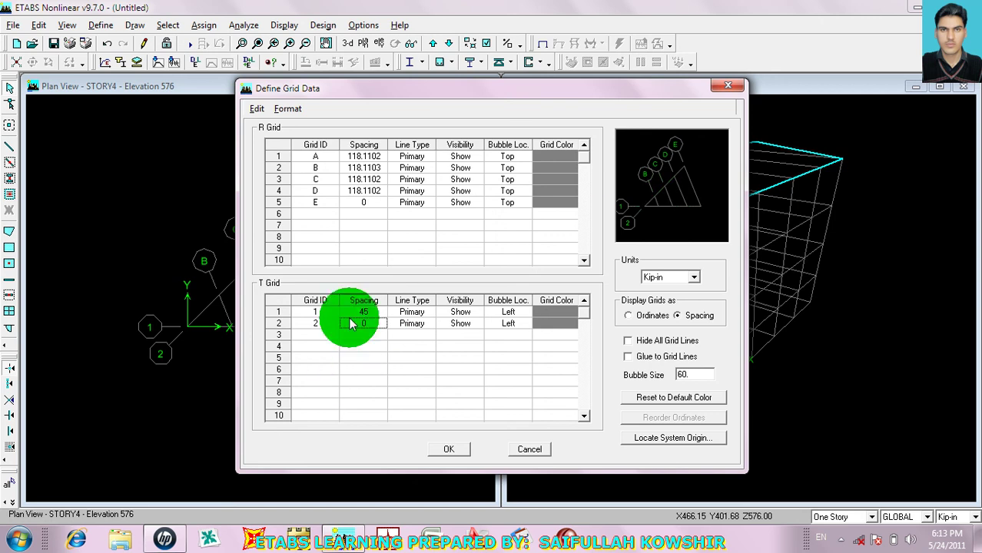
left_click(734, 202)
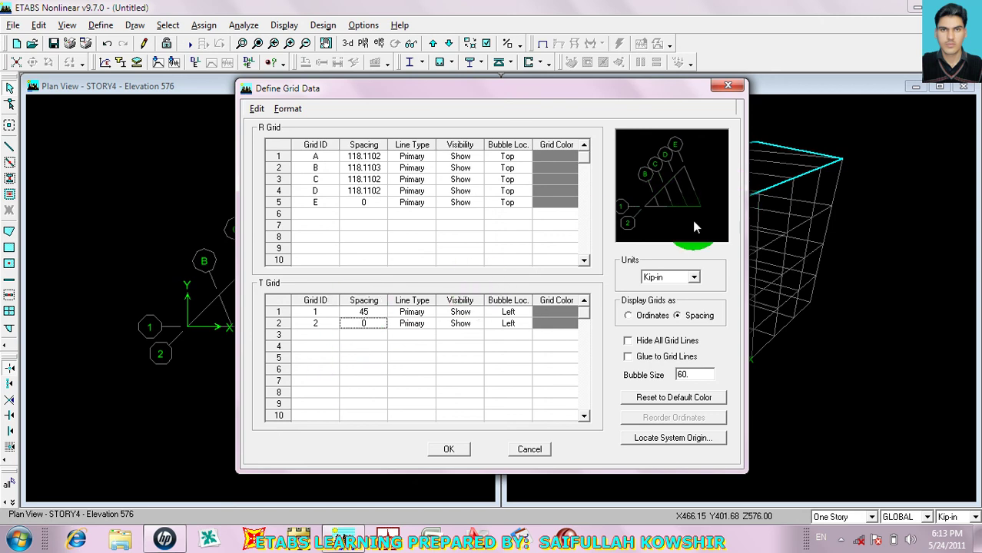
left_click(678, 234)
type("45")
left_click(385, 317)
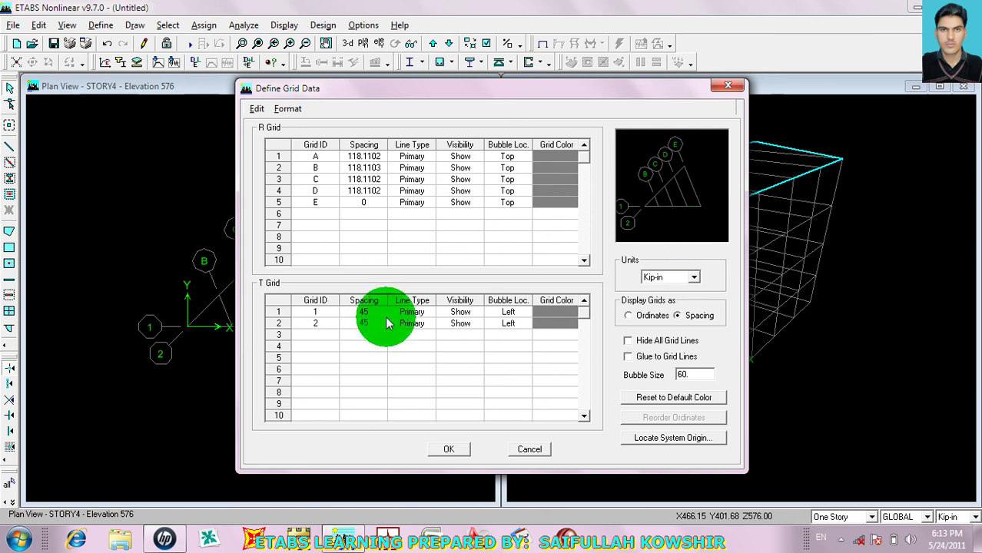
- Add T grid line 3 with spacing 0, line type Primary, visibility Show and bubble location Left
left_click(321, 332)
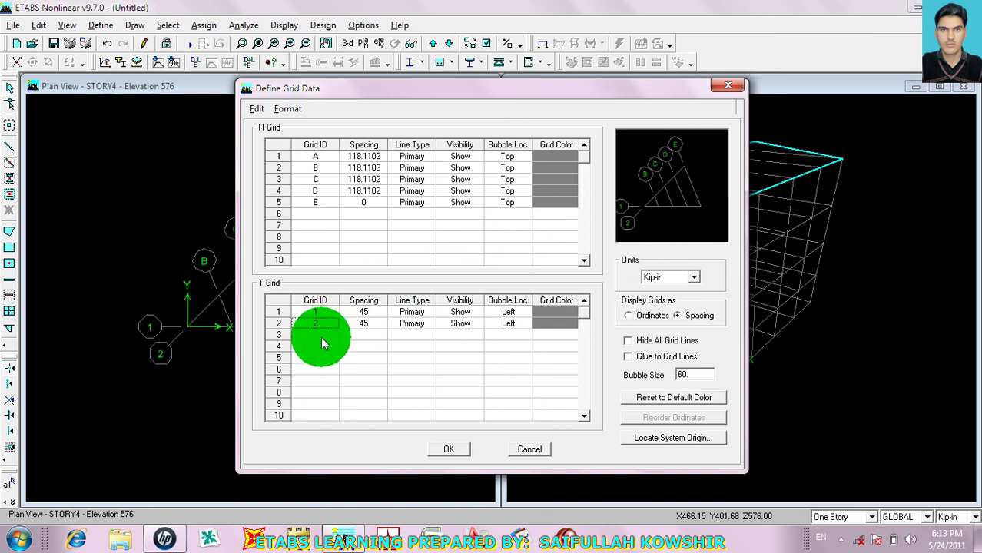
left_click(359, 335)
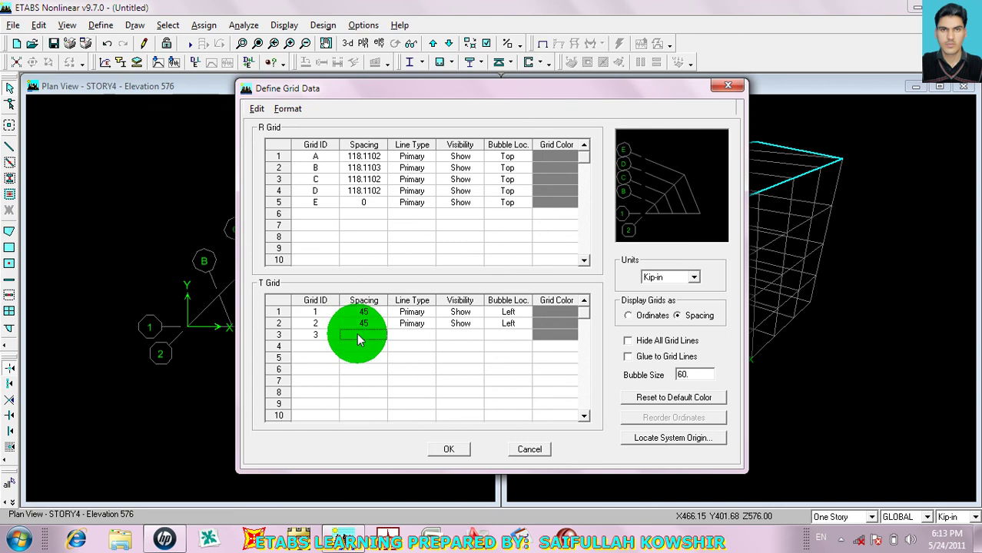
left_click(412, 337)
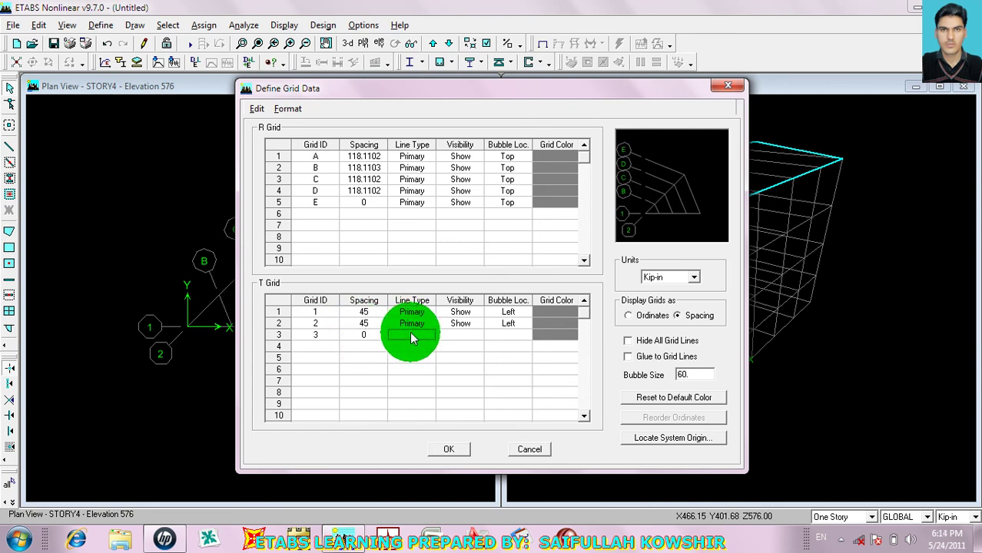
left_click(460, 335)
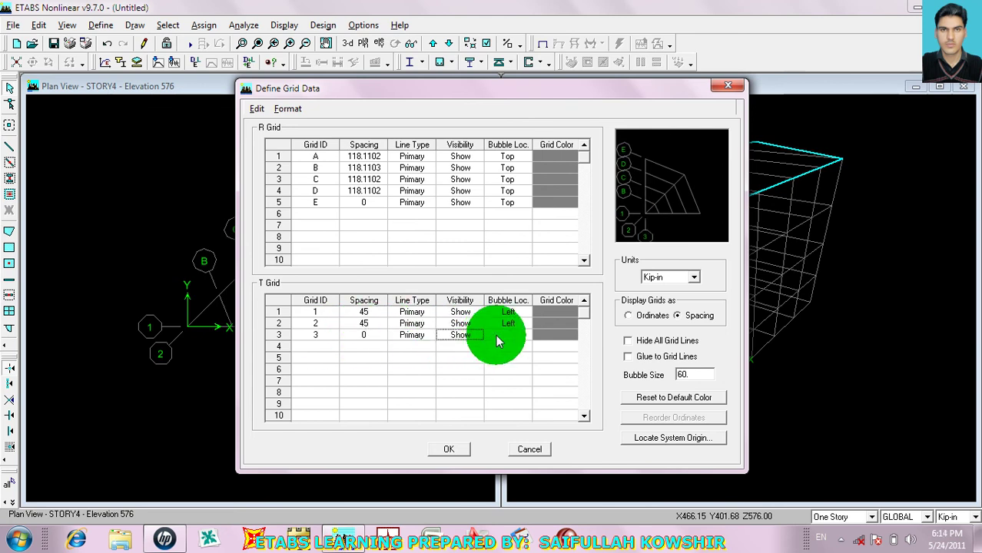
left_click(498, 338)
left_click(630, 220)
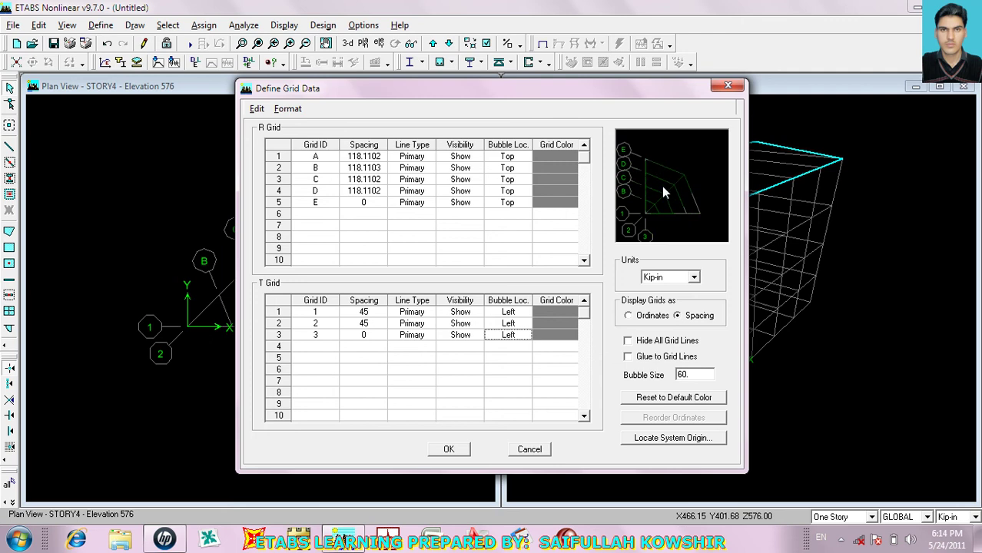
- Set the spacing of T grid line 3 to 45
left_click(432, 352)
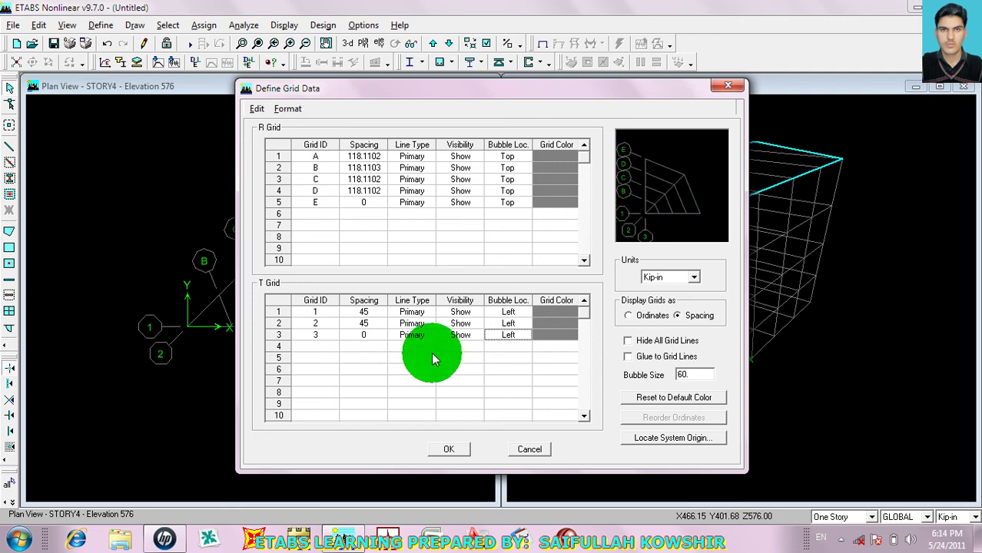
left_click(355, 341)
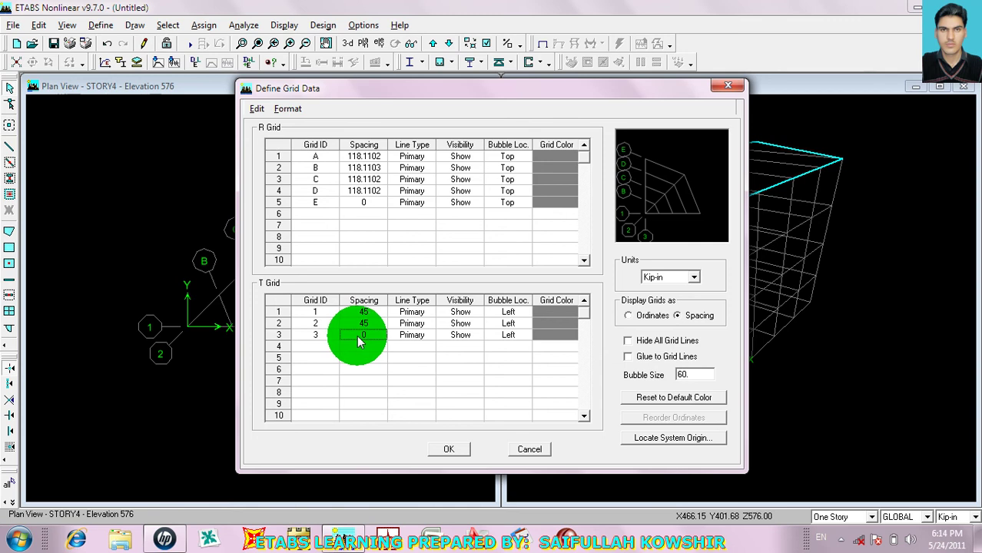
double_click(359, 335)
type("45")
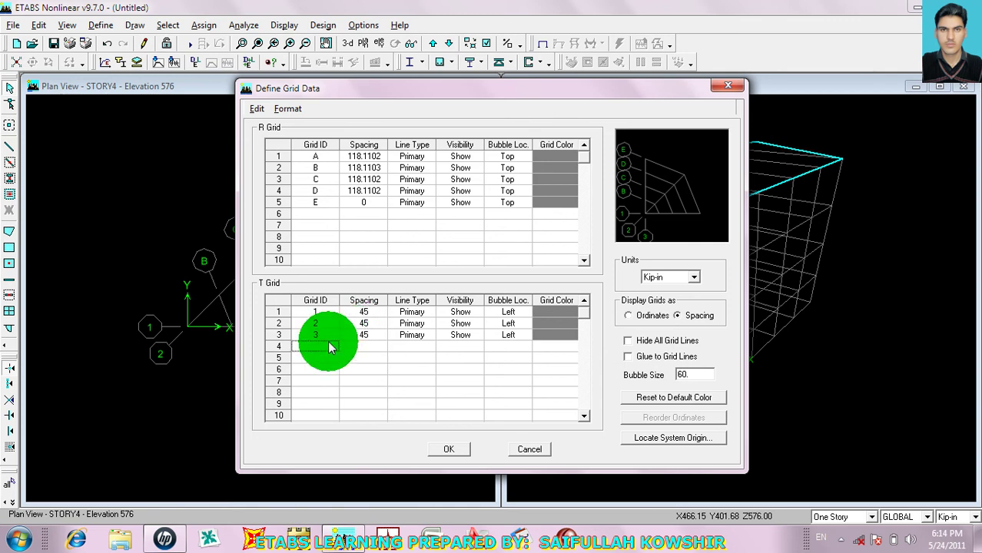
- Add T grid line 4 with spacing 0, line type Primary, visibility Show and bubble location Left
type("4")
left_click(358, 348)
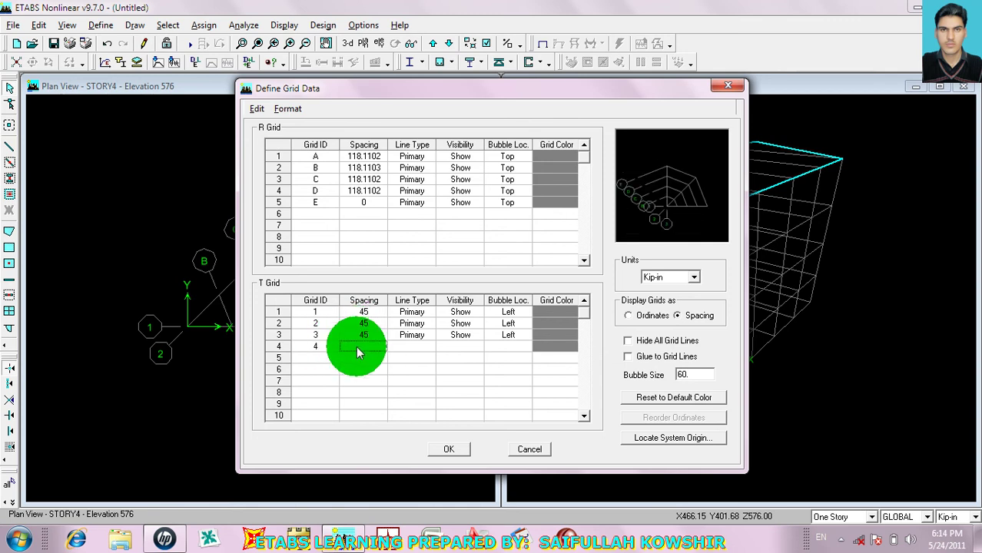
type("0")
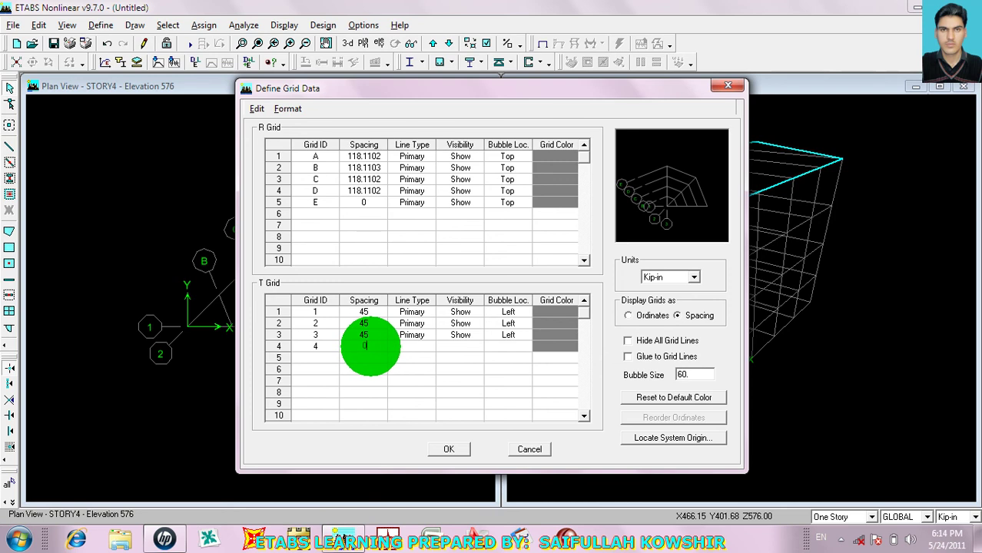
left_click(415, 347)
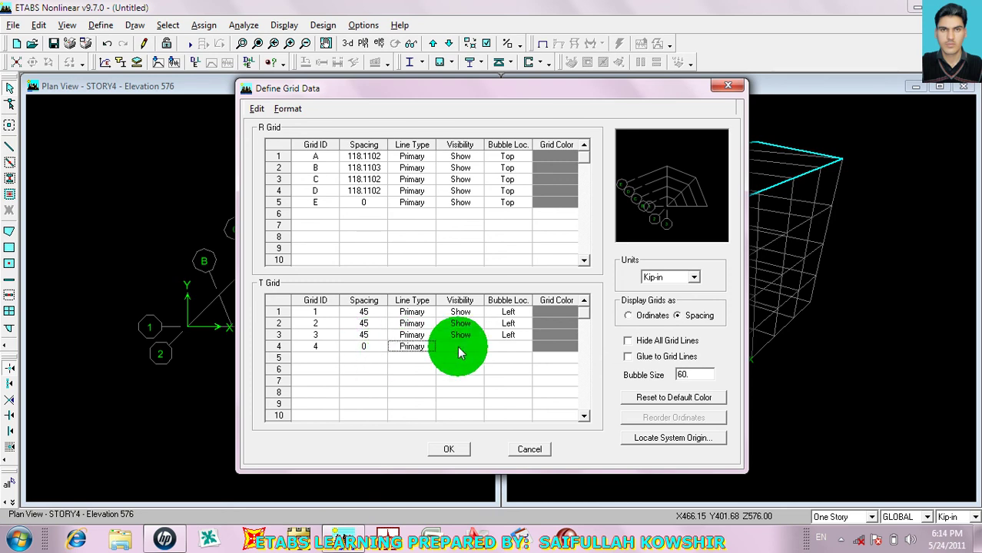
left_click(474, 351)
left_click(504, 350)
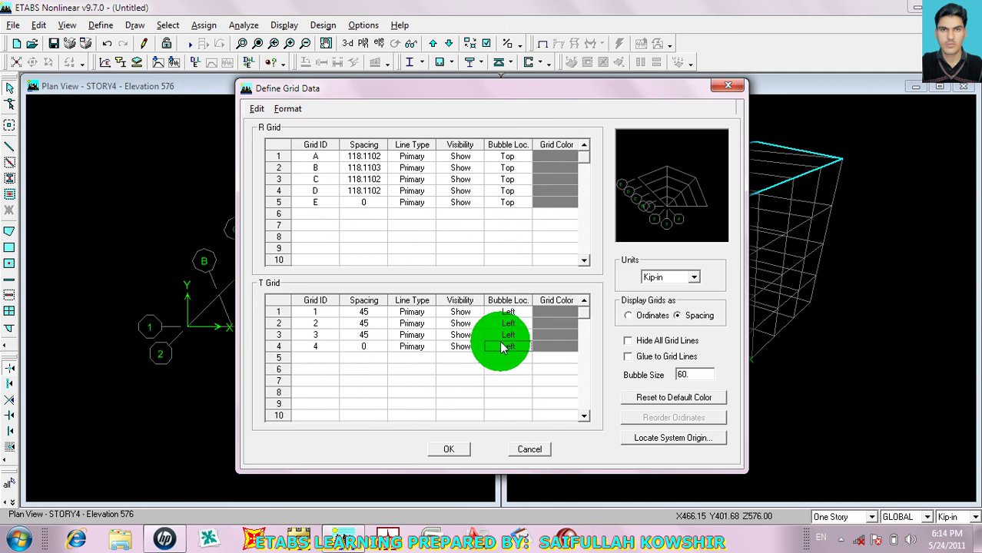
- Add a T grid line with ID 5 and set the spacing of T grid line 4 to 30
left_click(325, 358)
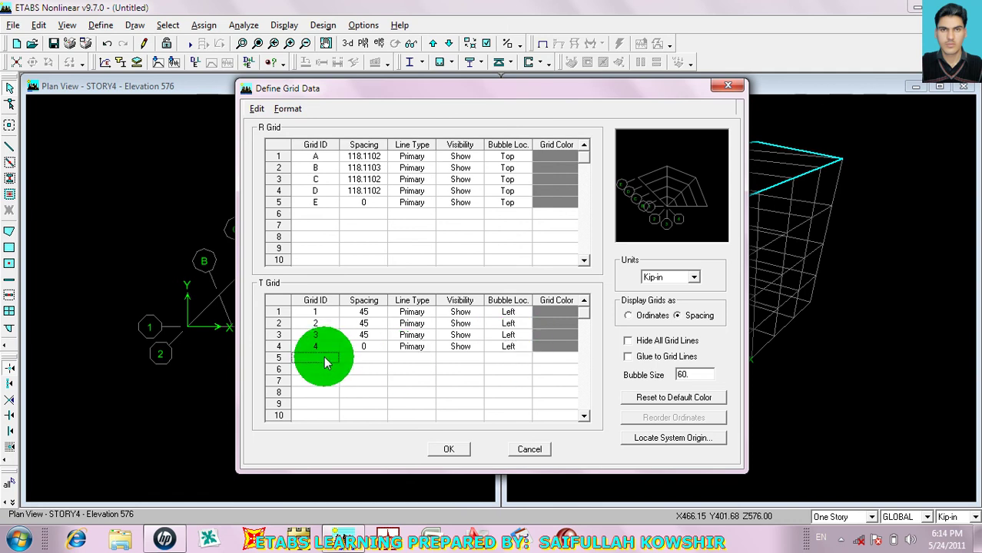
type("5")
left_click(364, 348)
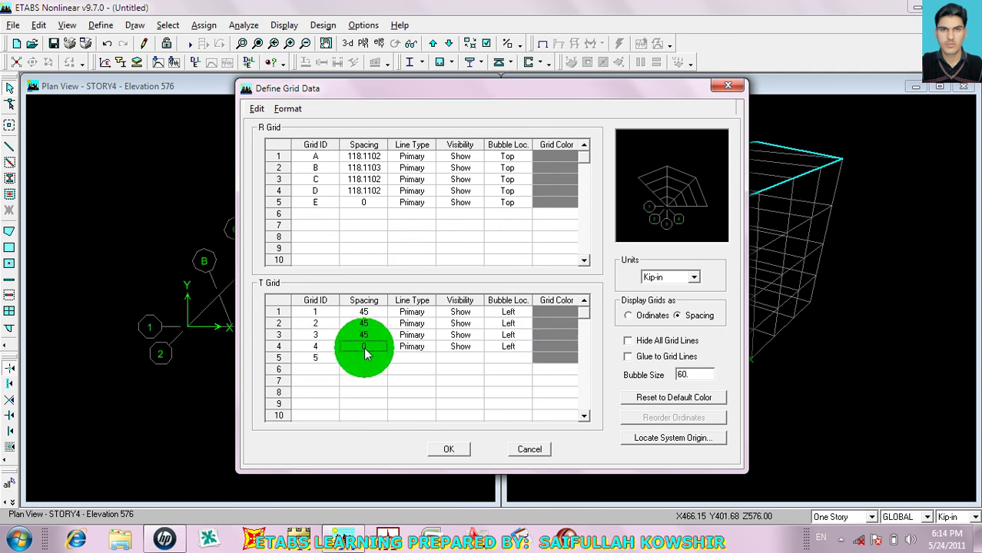
left_click(366, 349)
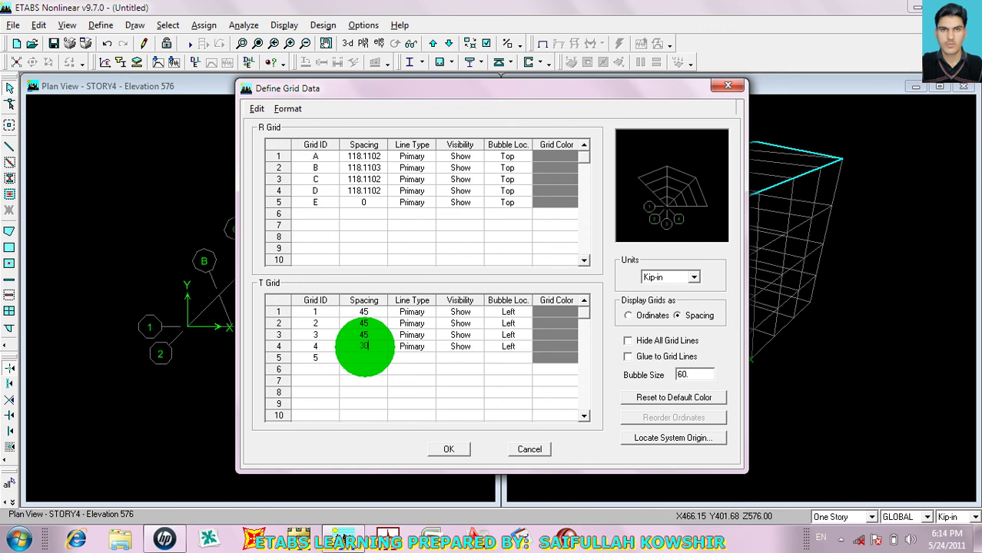
- Give T grid line 5 spacing 0, line type Primary, visibility Show and bubble location Left
left_click(373, 359)
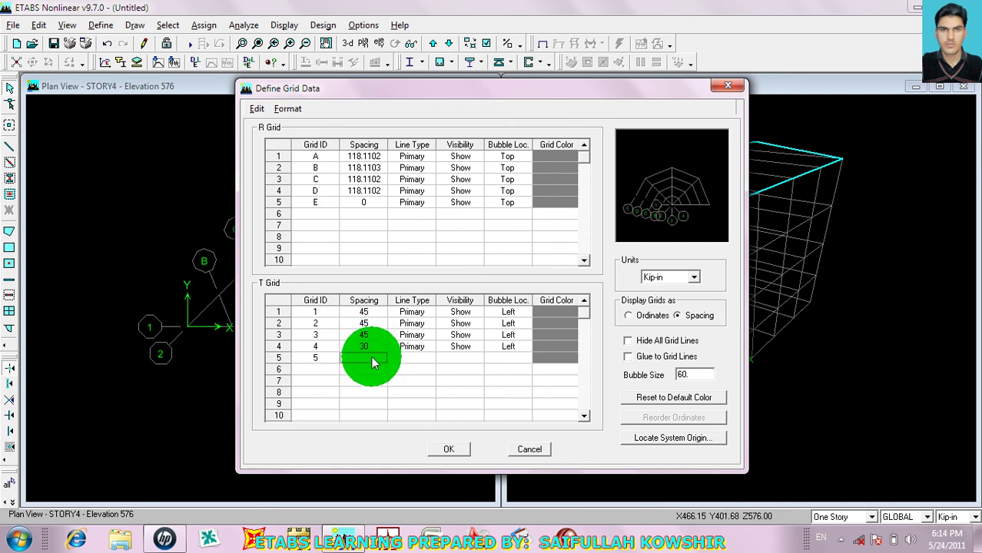
left_click(400, 365)
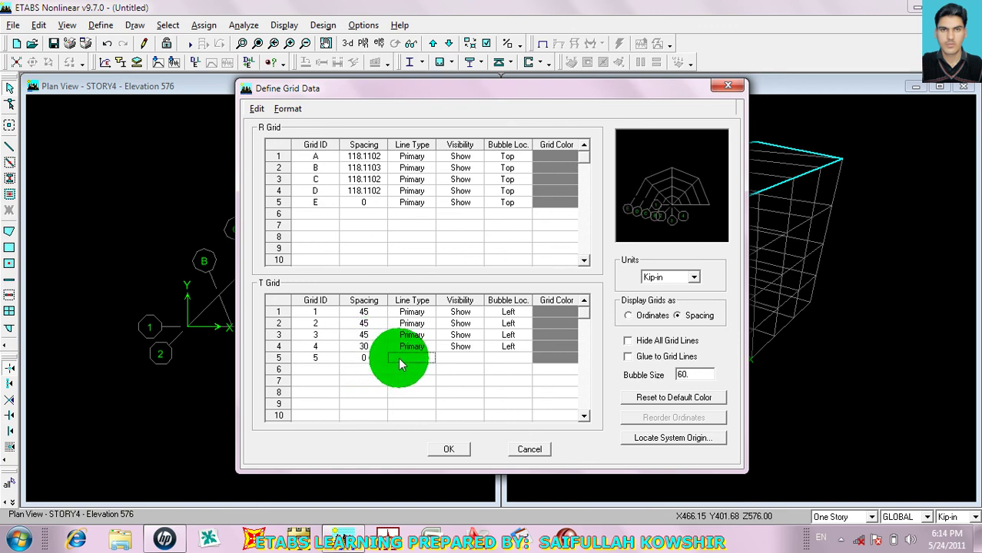
left_click(459, 361)
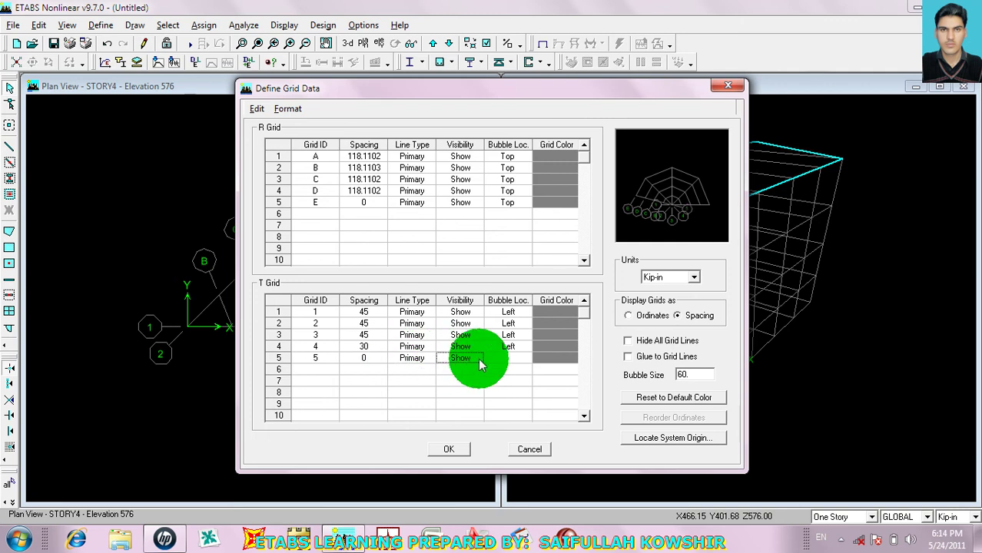
left_click(501, 361)
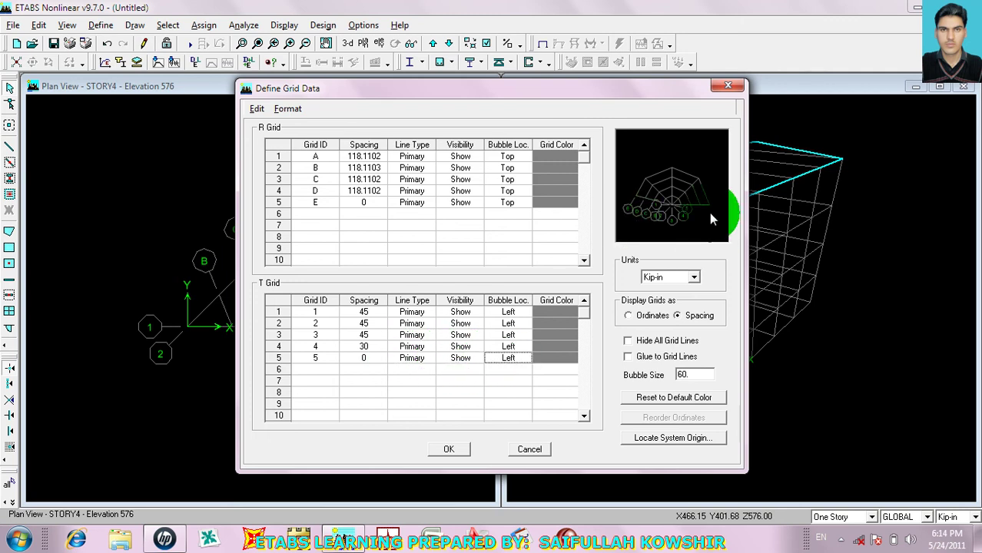
- Set the spacing of T grid line 5 to 60
left_click(356, 359)
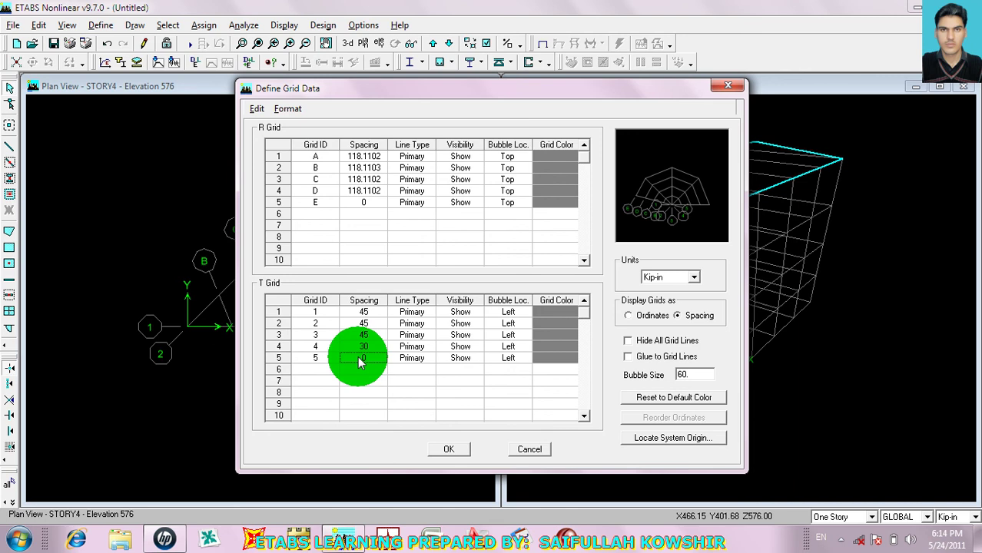
type("6")
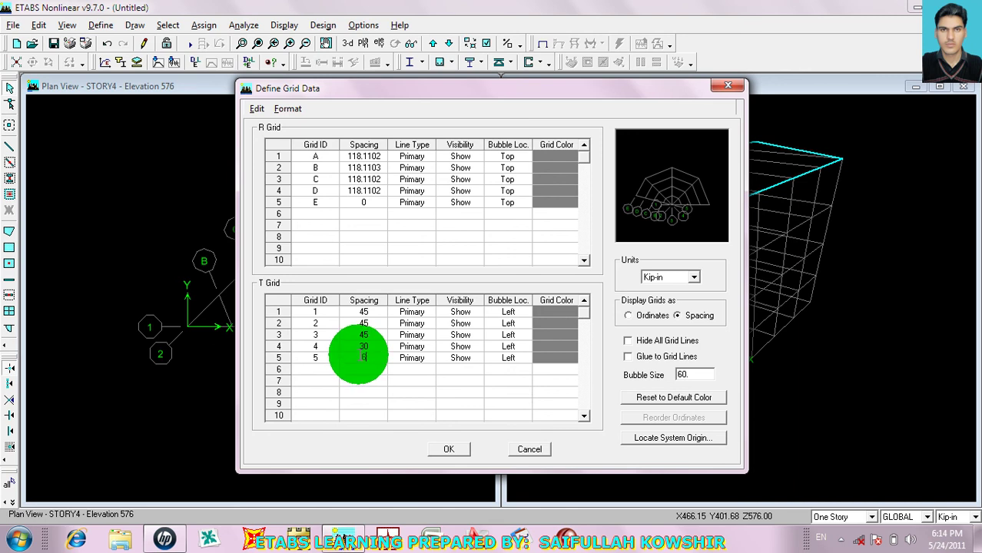
type("0")
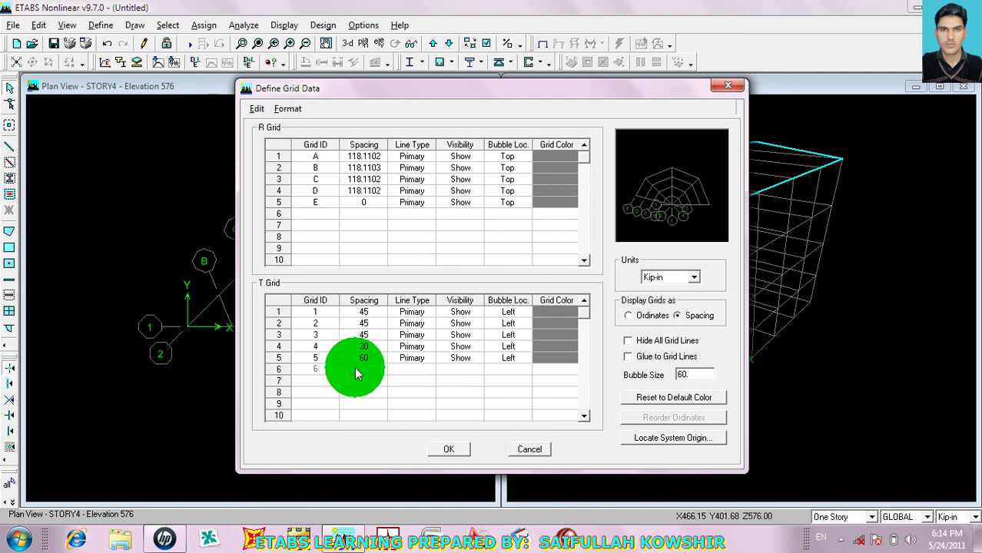
- Complete T grid line 6 with spacing 0, line type Primary, visibility Show and bubble location Left, and apply the grid changes to the model
left_click(357, 373)
left_click(410, 371)
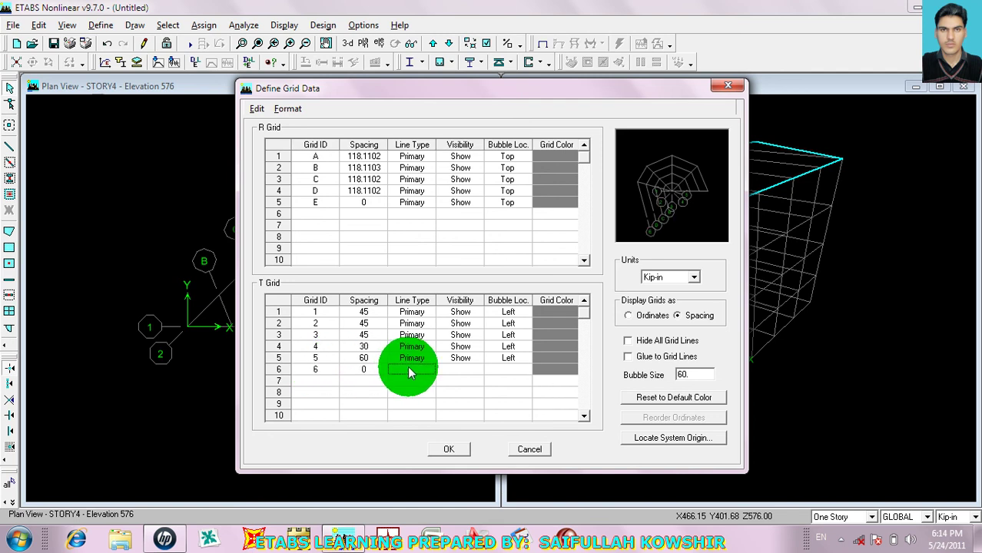
left_click(454, 371)
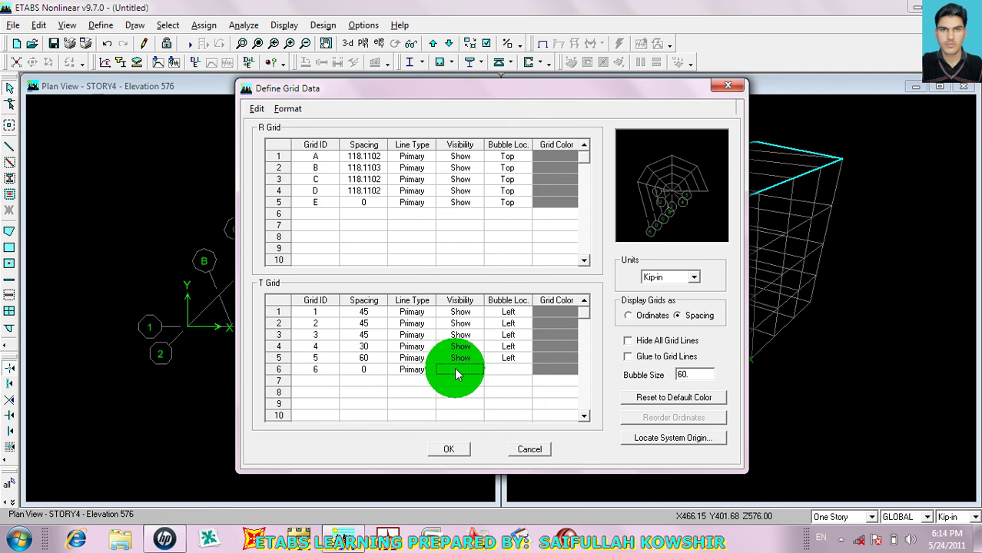
left_click(508, 372)
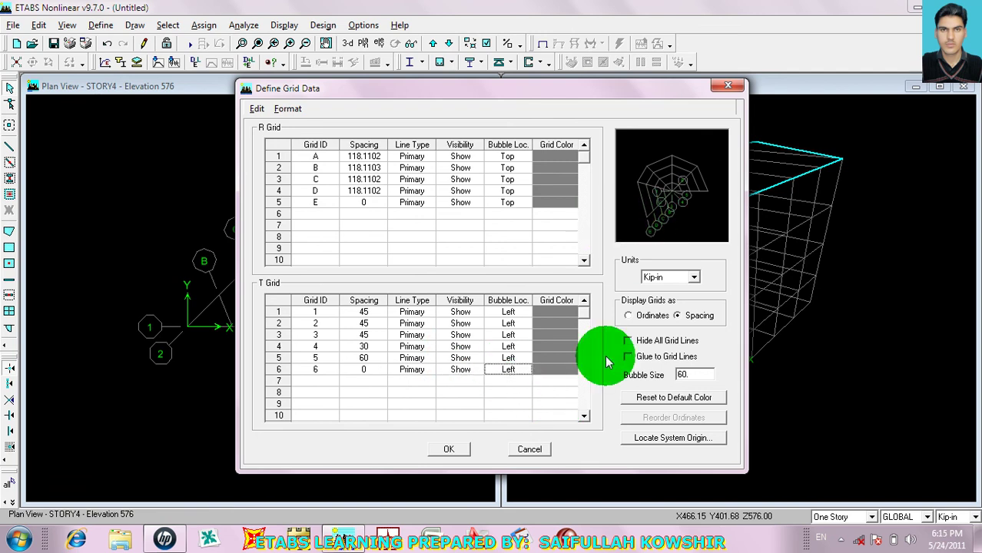
left_click(447, 449)
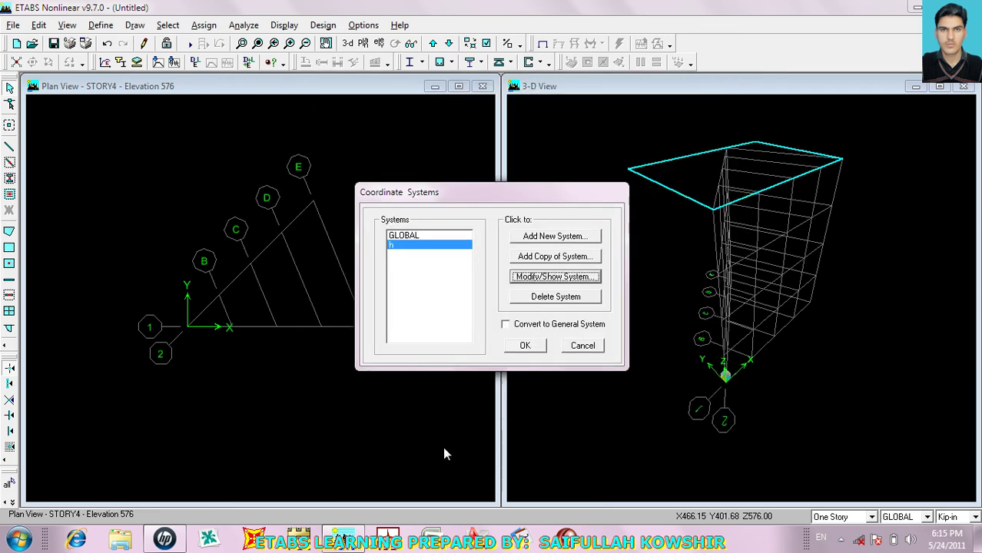
left_click(525, 347)
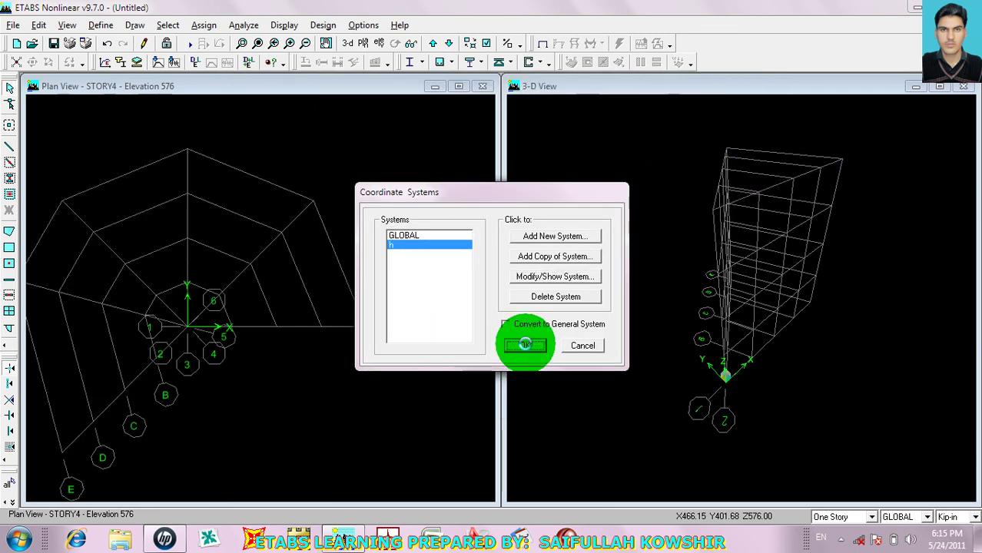
left_click_drag(219, 284, 320, 300)
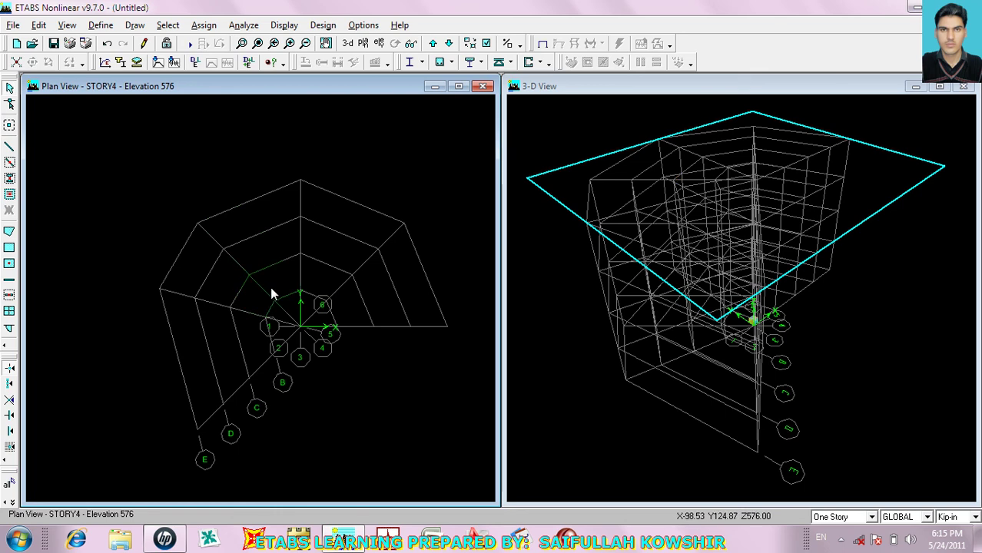
left_click(10, 161)
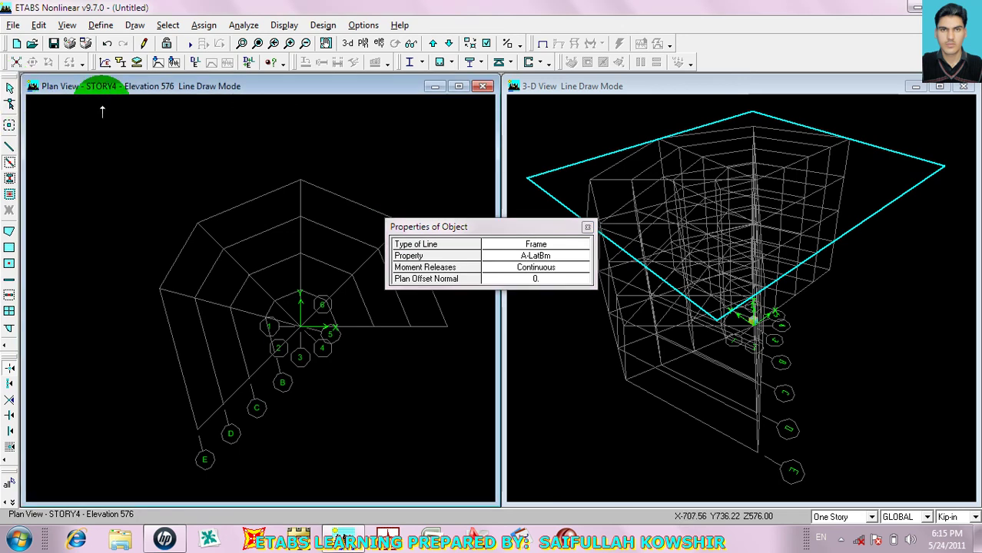
left_click(8, 90)
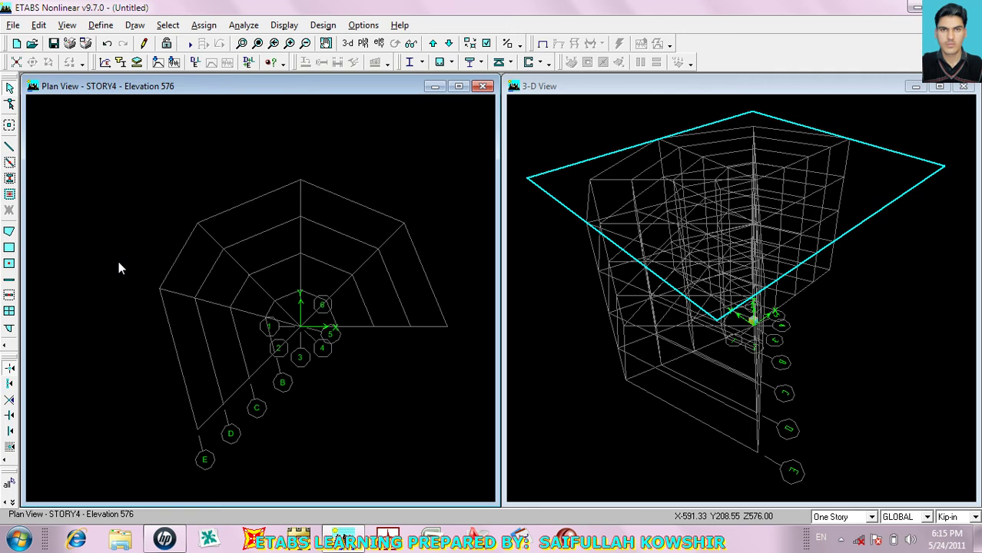
- Display elevation 1 in place of the plan view and examine its grid lines
left_click(382, 47)
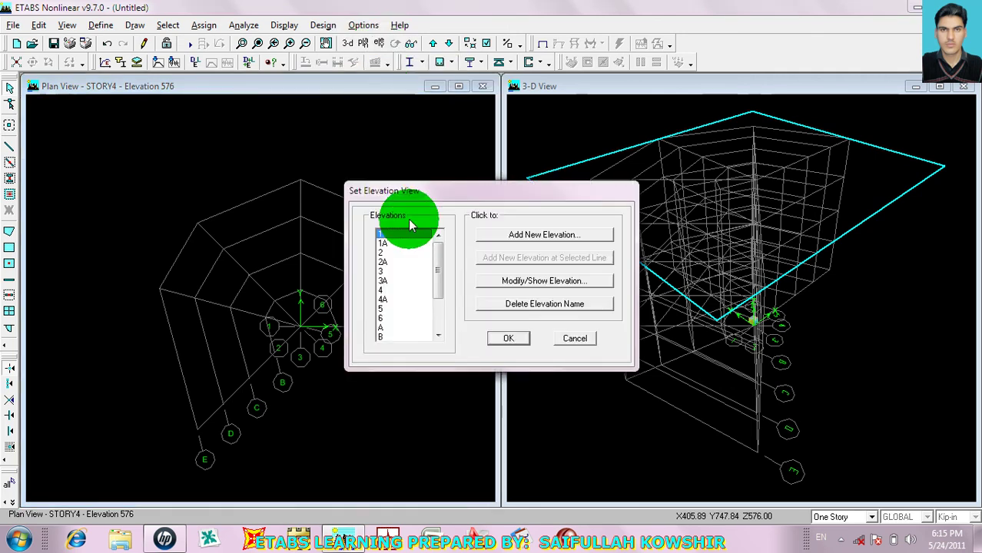
left_click_drag(423, 192, 508, 98)
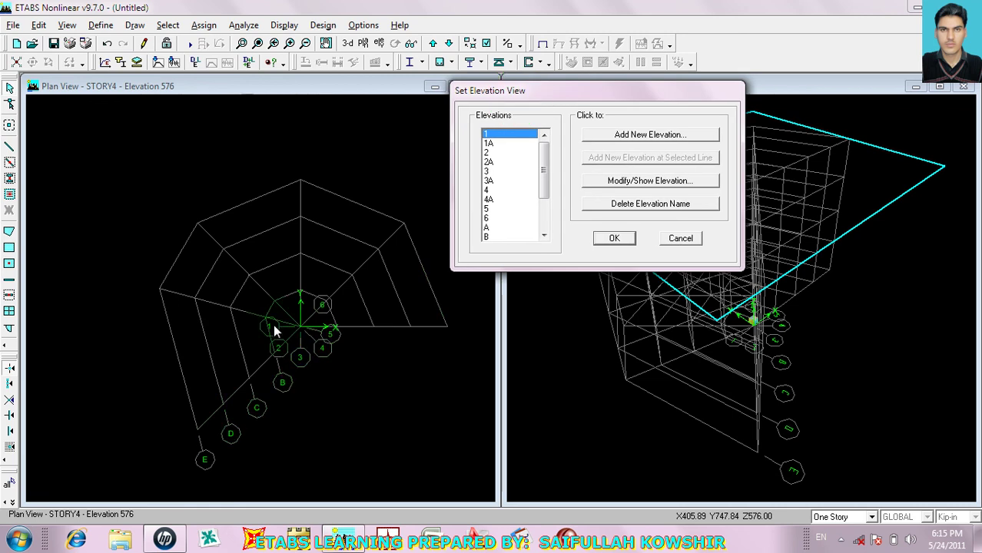
left_click(612, 237)
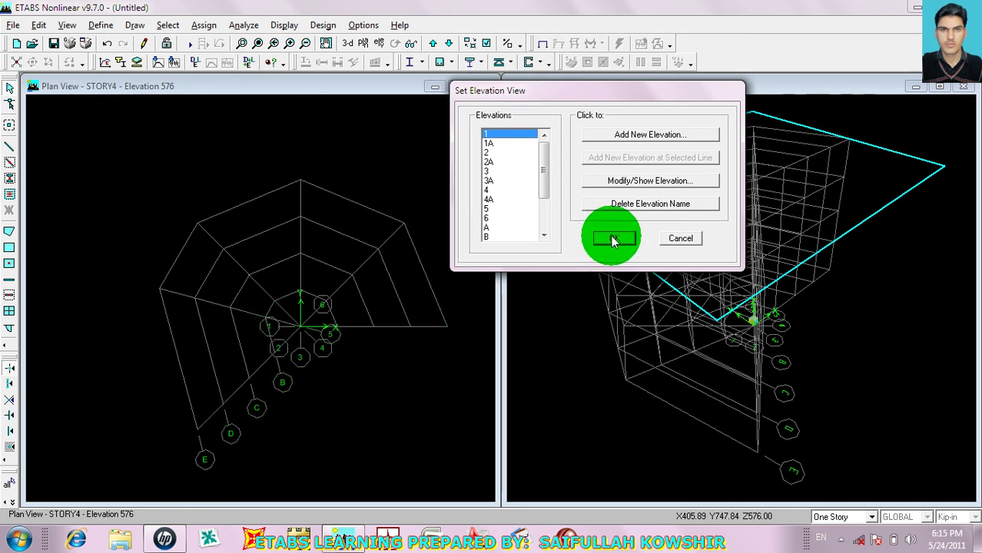
scroll(385, 219, "down", 5)
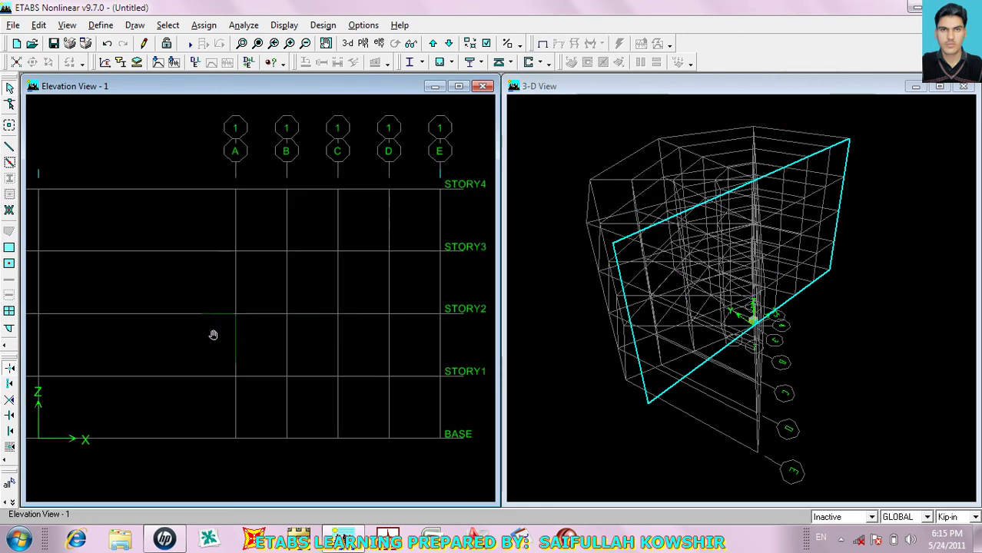
scroll(386, 285, "down", 3)
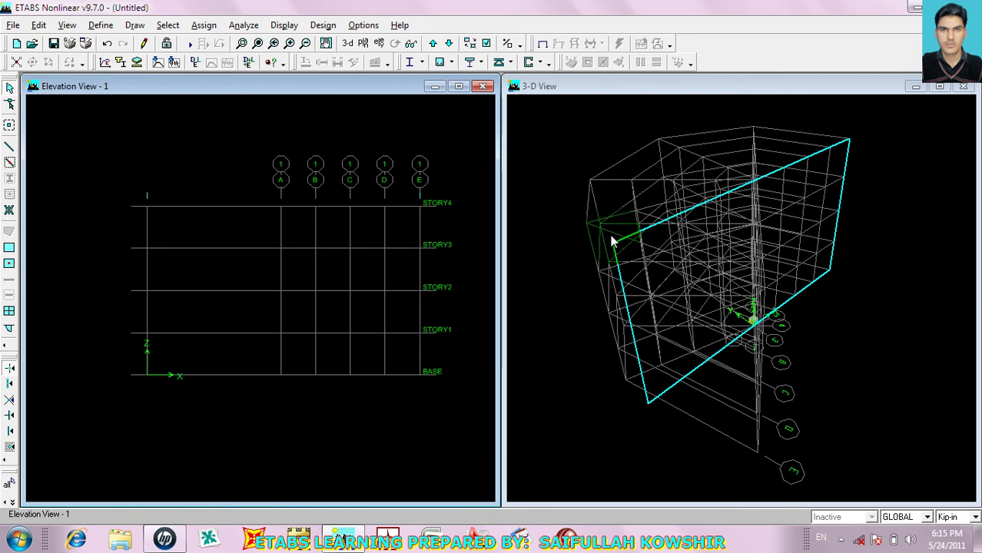
- Display elevation 1A and compare its grid lines with its plane in the 3-D view
left_click(381, 46)
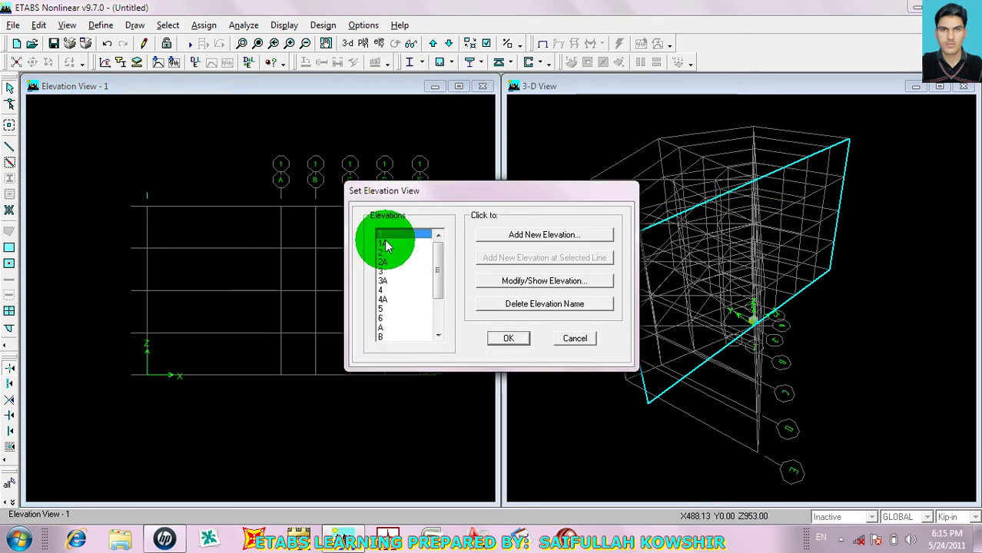
left_click(384, 244)
left_click(510, 338)
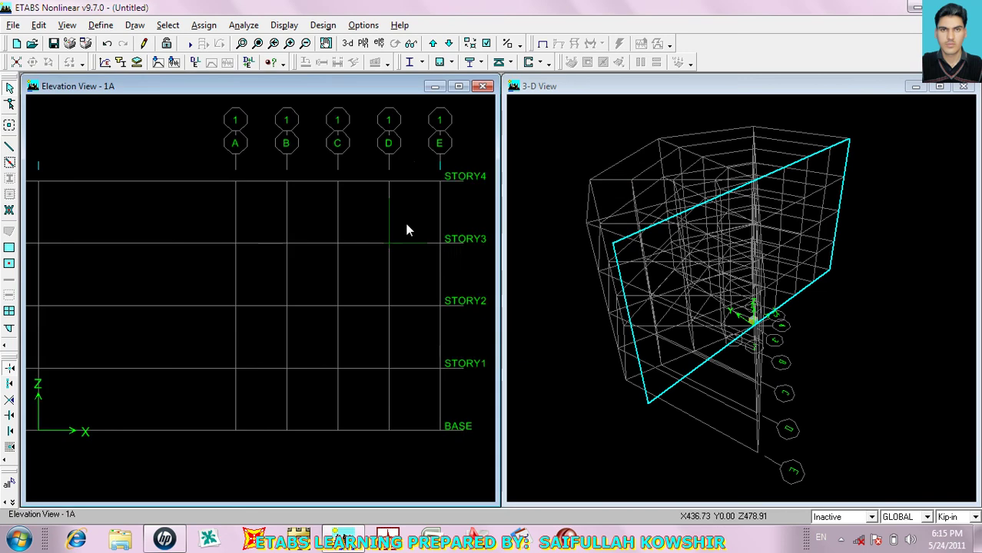
scroll(323, 306, "down", 3)
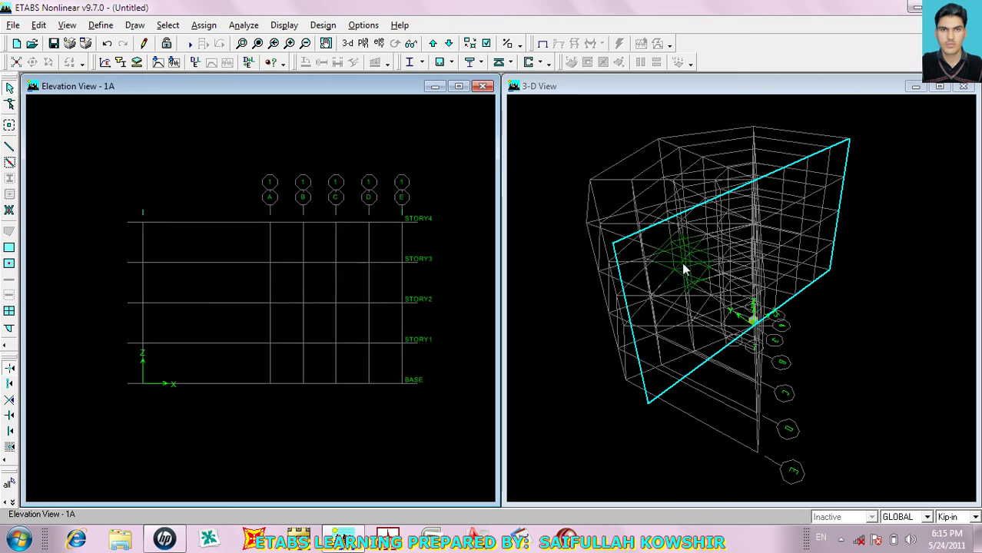
middle_click_drag(355, 334, 357, 329)
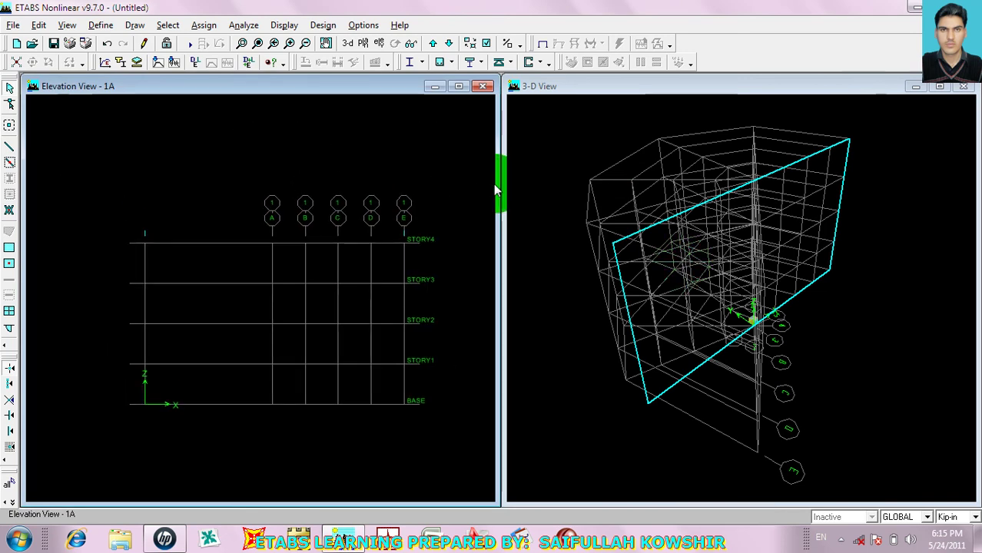
left_click(379, 43)
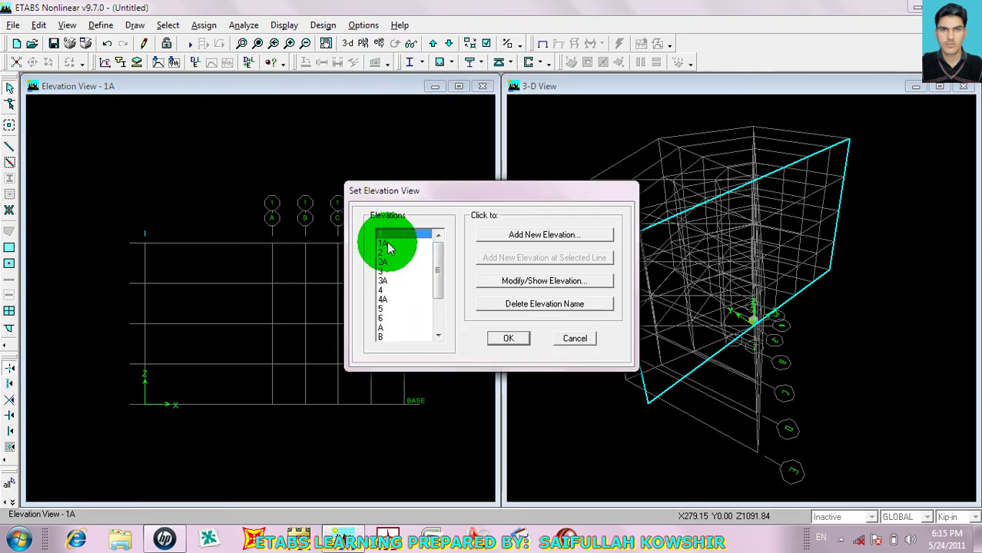
left_click(388, 244)
left_click(506, 336)
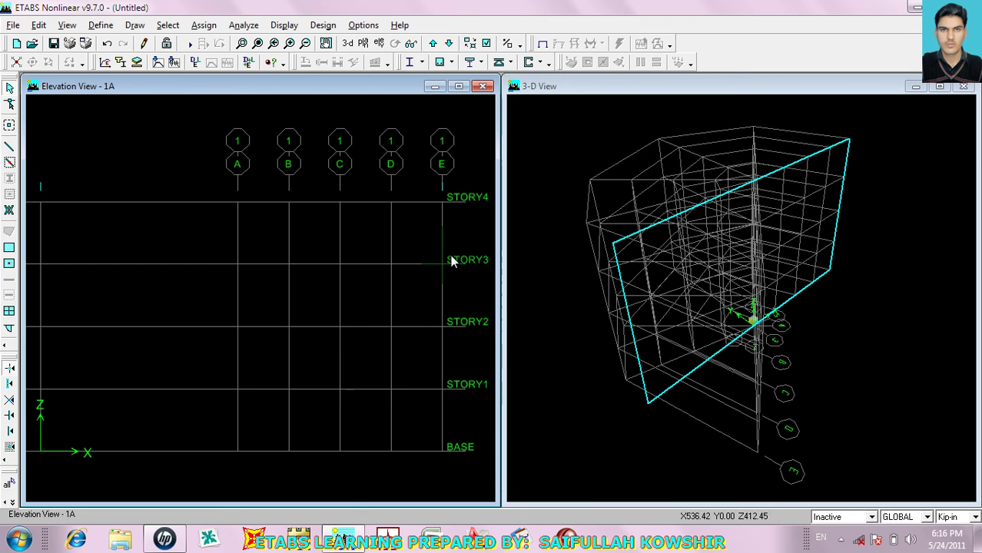
scroll(312, 279, "down", 2)
left_click(115, 87)
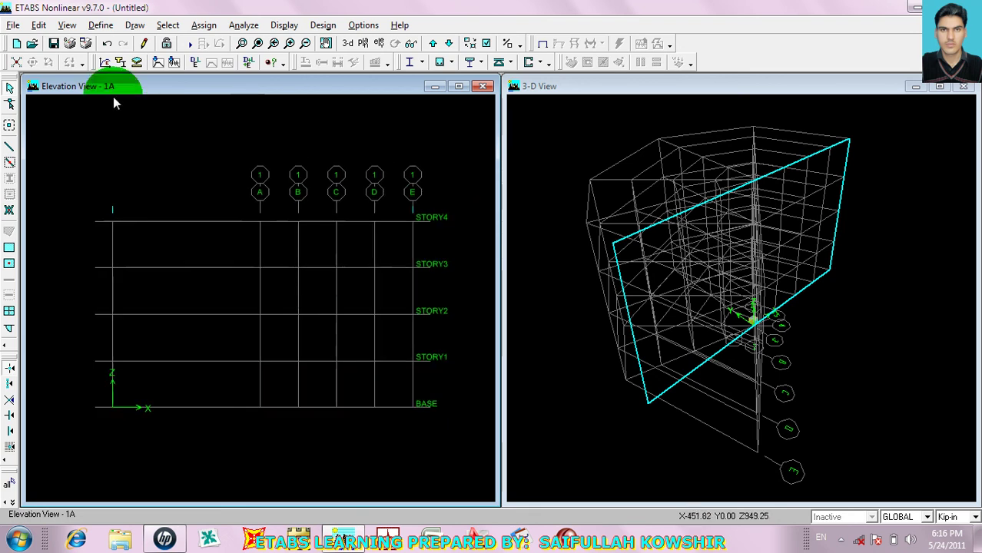
left_click(647, 247)
- Display elevation 2 in the elevation window and examine its story lines
left_click(379, 45)
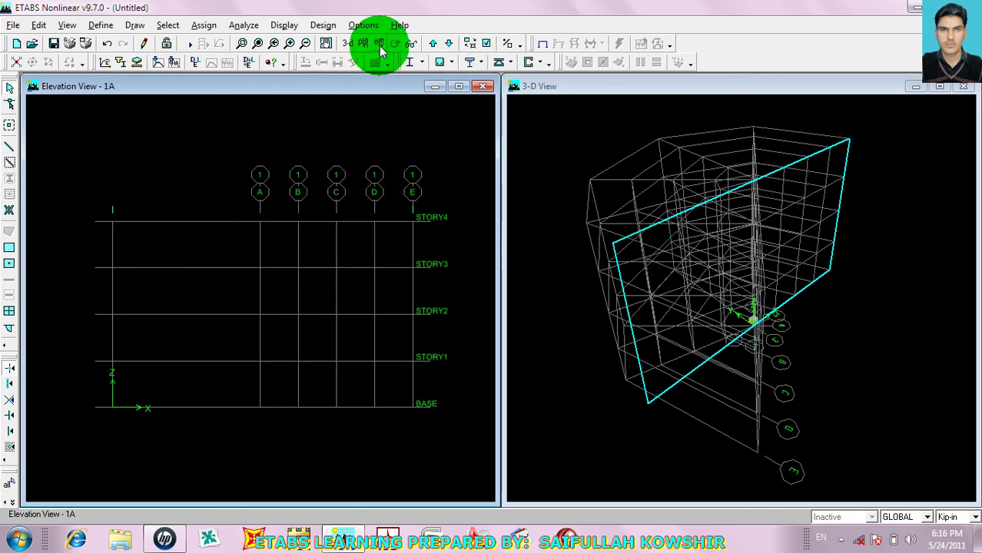
left_click(385, 246)
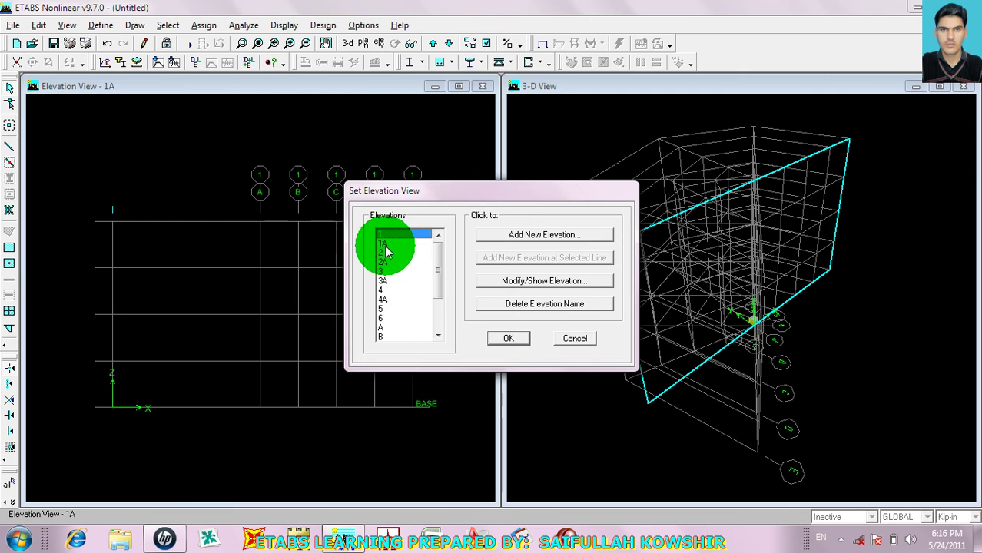
left_click(390, 254)
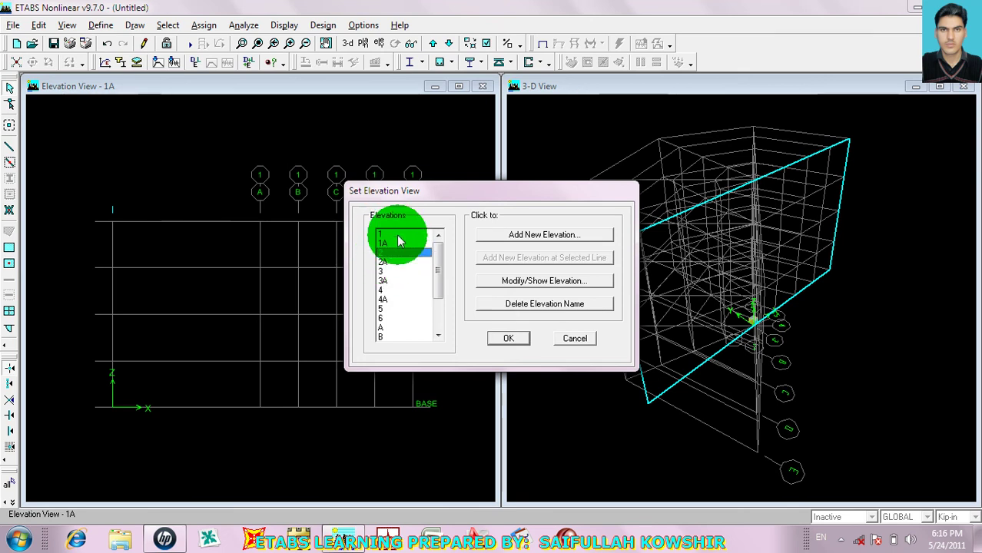
left_click(509, 339)
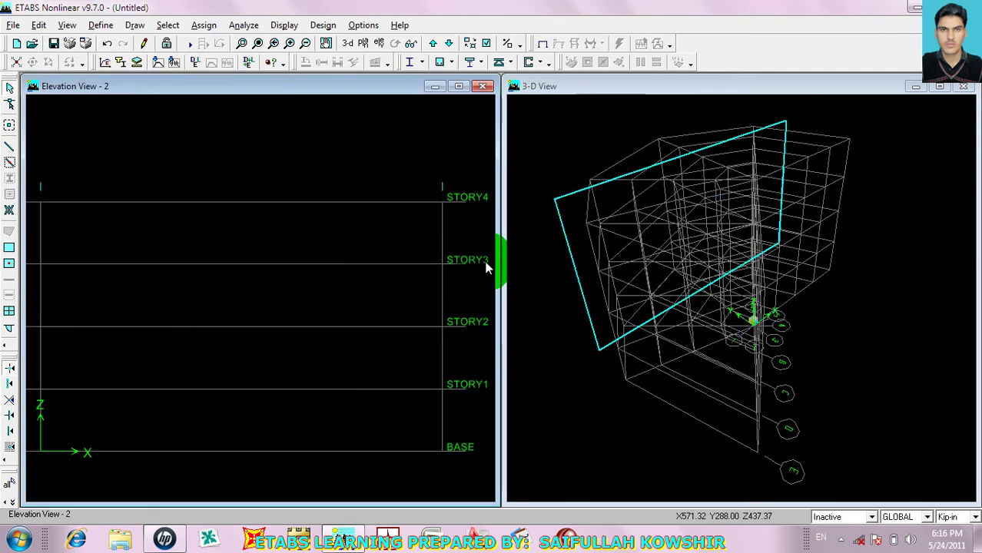
left_click(483, 236)
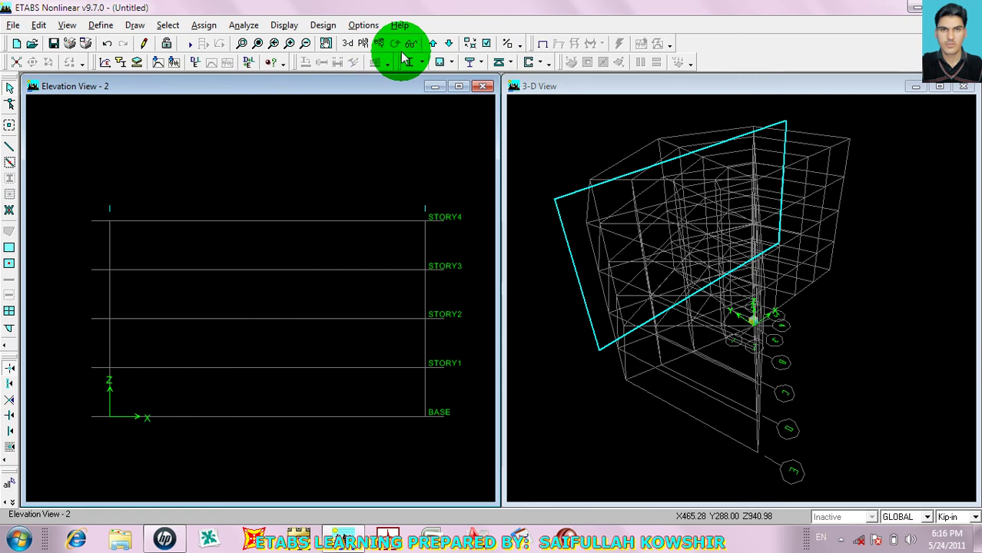
- Display elevation CA in the elevation window and compare its grid lines with its plane in the 3-D view
left_click(379, 43)
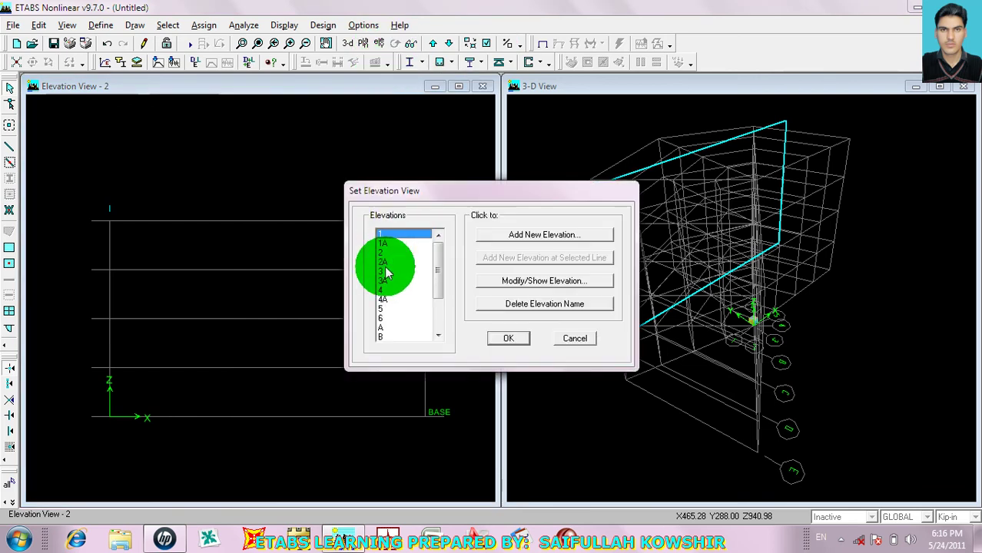
left_click(384, 262)
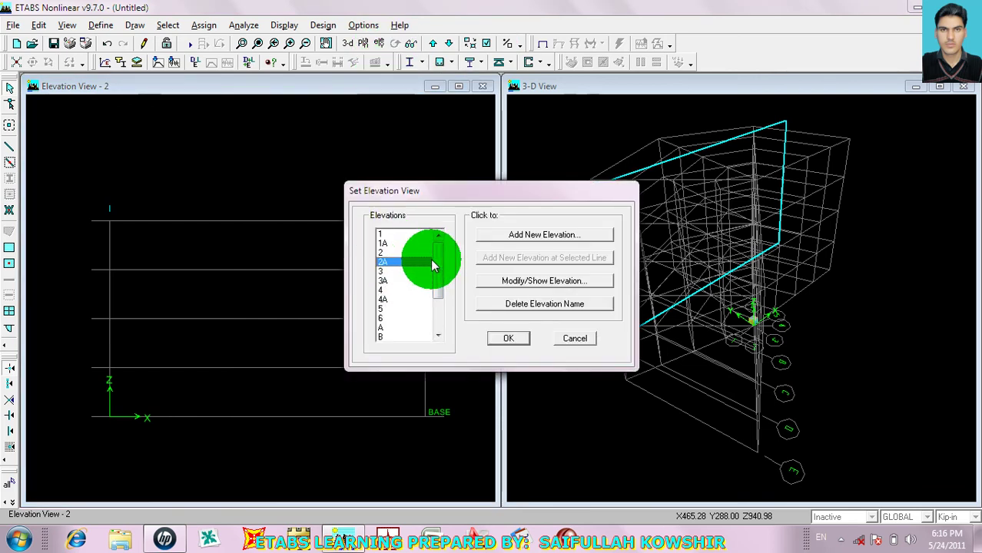
left_click_drag(439, 266, 439, 303)
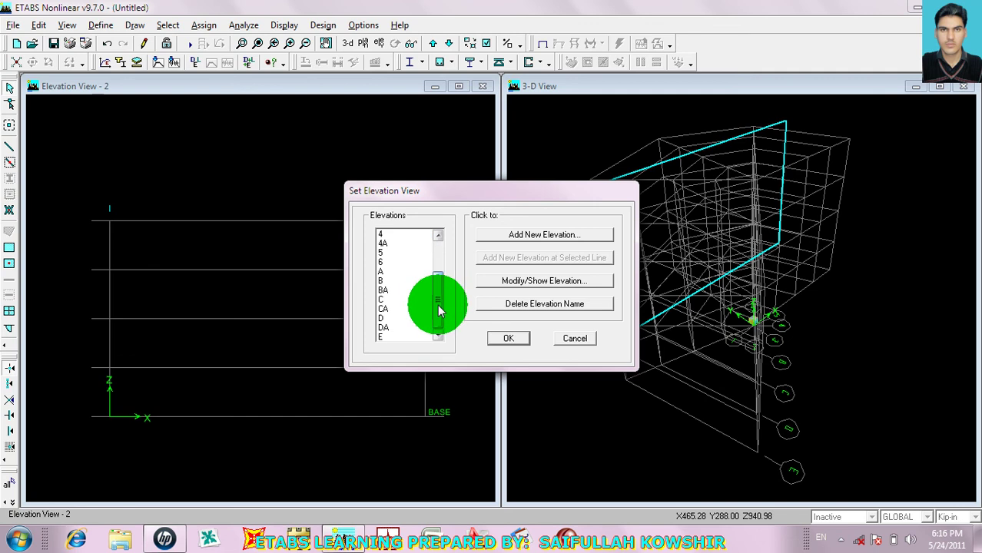
left_click(383, 309)
left_click(508, 339)
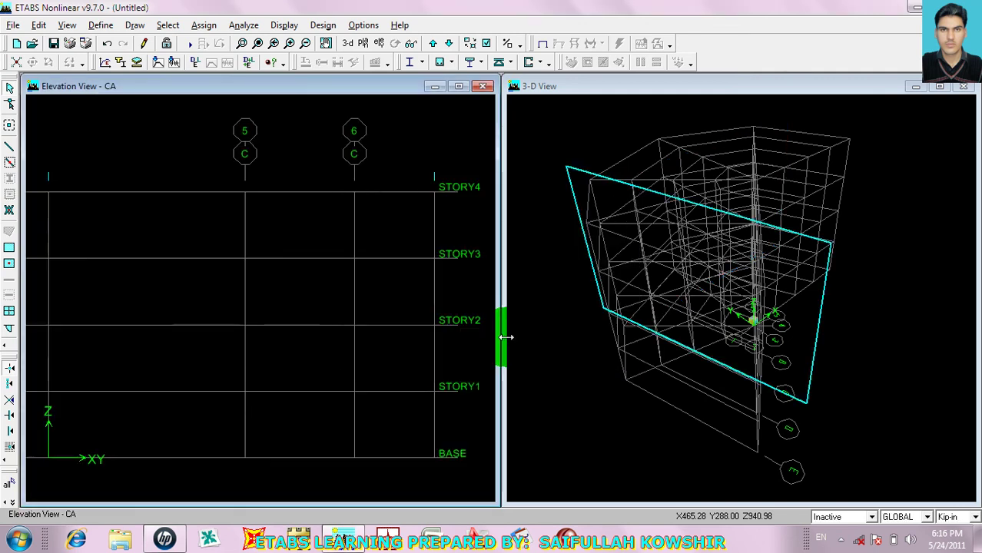
- Replace the 3-D view with the STORY4 plan view and show the whole cylindrical grid with its bubbles
left_click(582, 82)
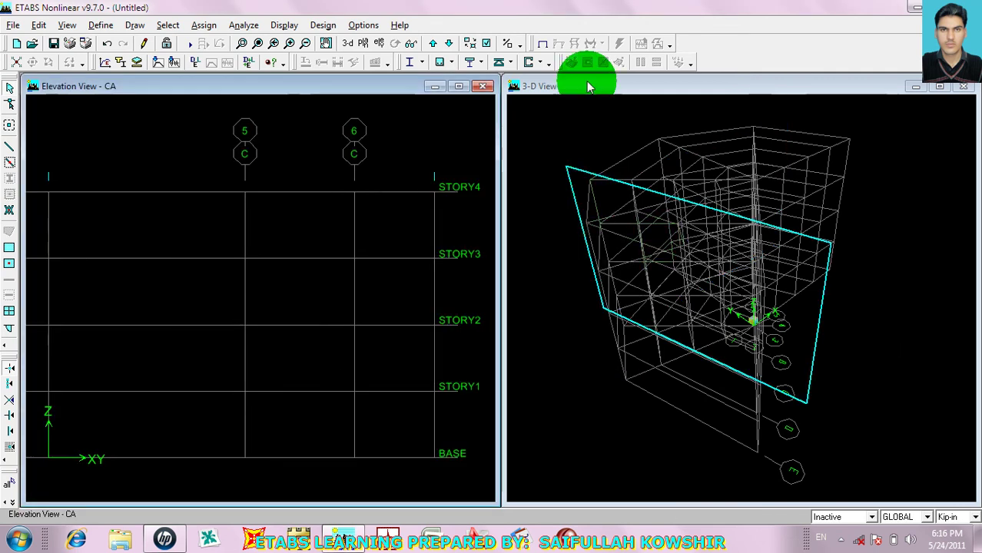
left_click(364, 44)
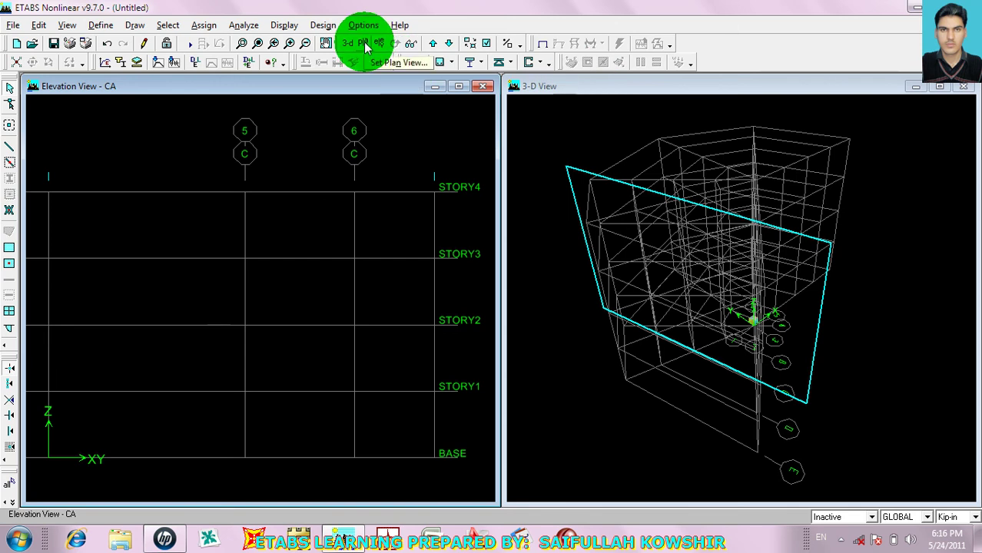
left_click(559, 82)
left_click(364, 43)
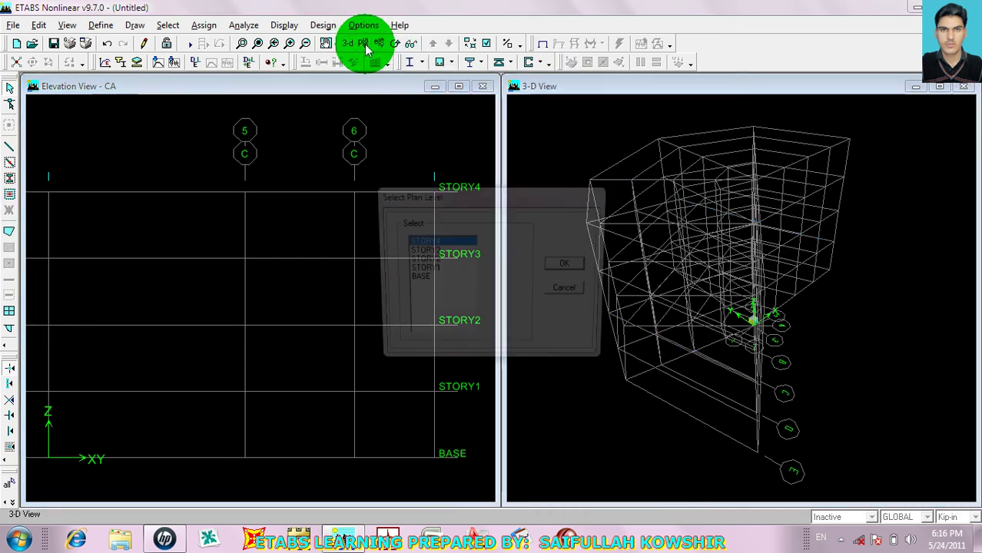
left_click(559, 266)
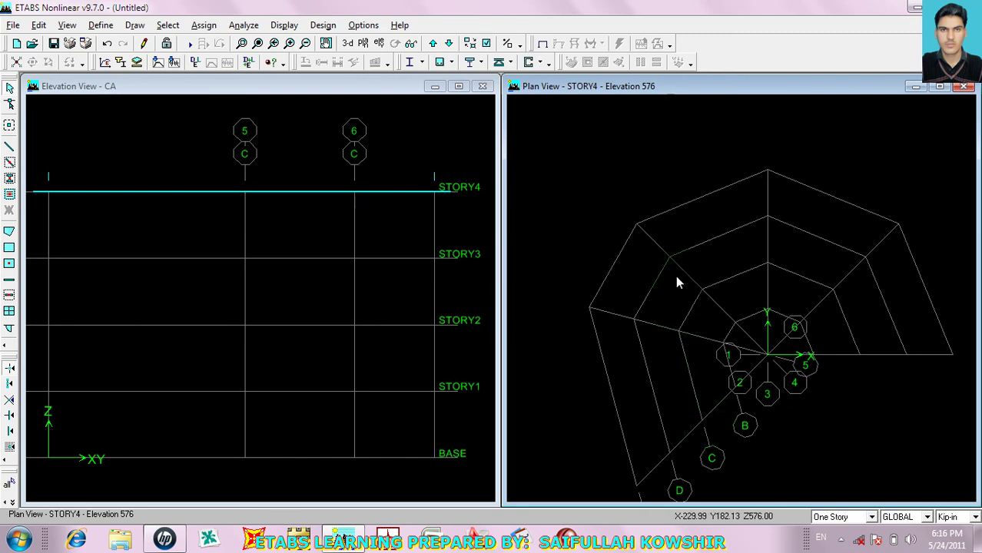
scroll(693, 329, "down", 1)
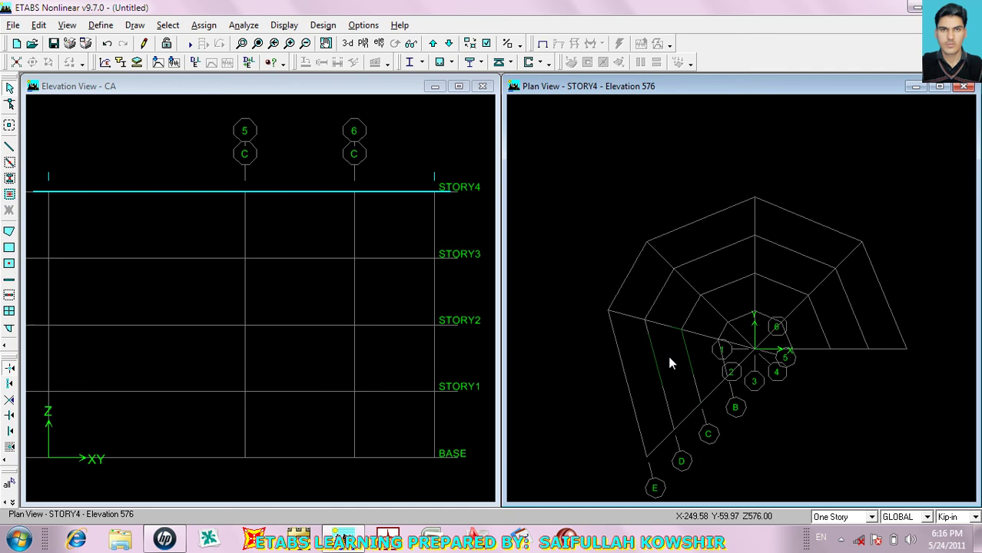
left_click(332, 61)
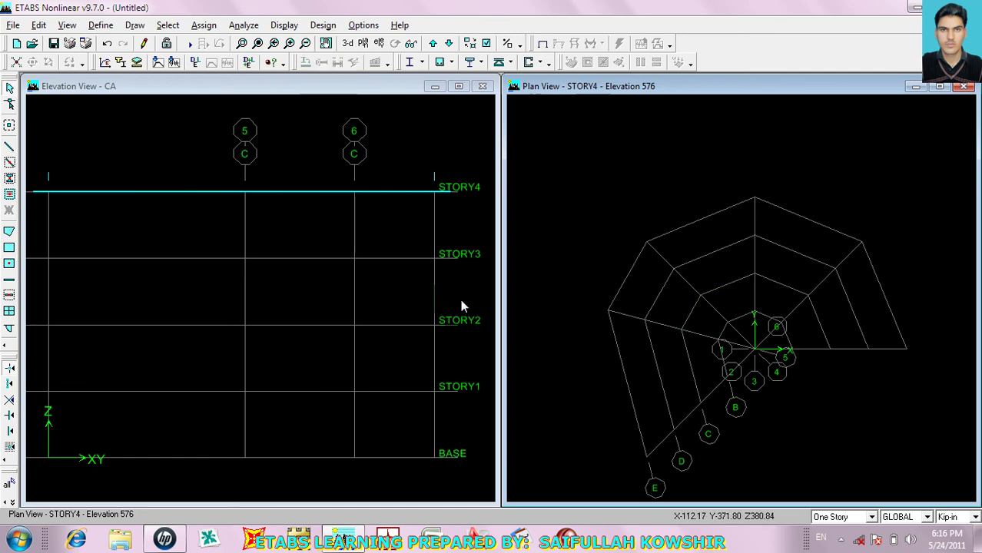
- Display elevation 6 in the elevation window and compare its grid lines with its plane in the plan view
left_click(278, 313)
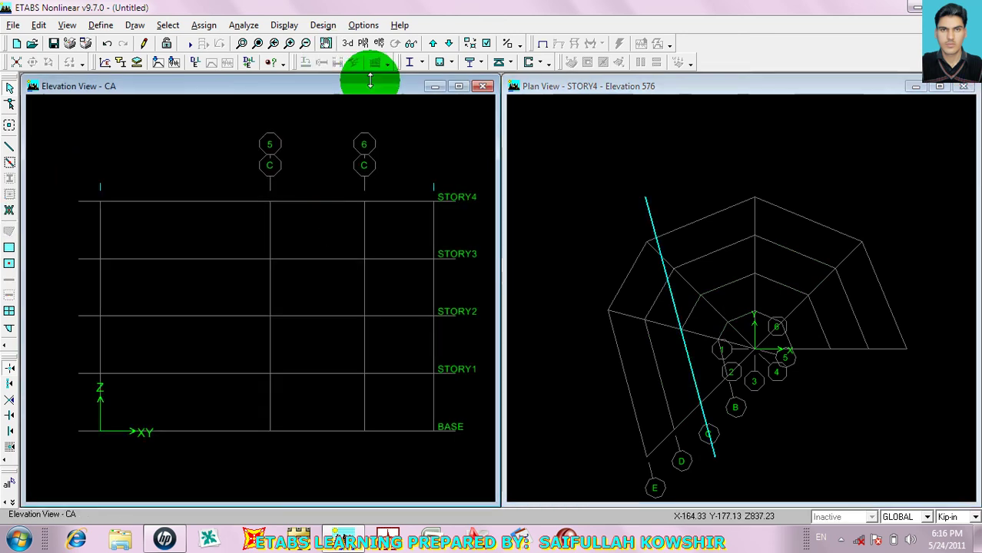
left_click(379, 43)
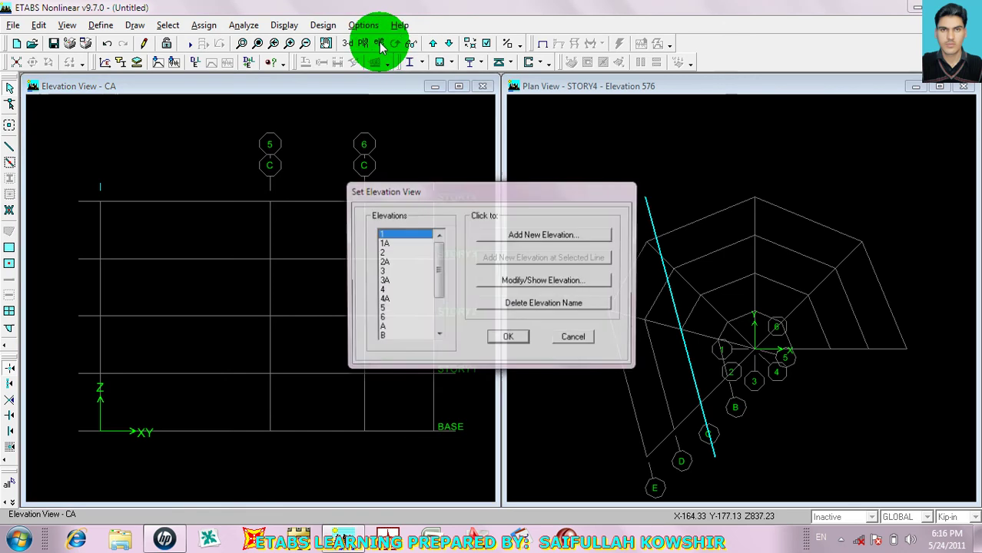
left_click(385, 318)
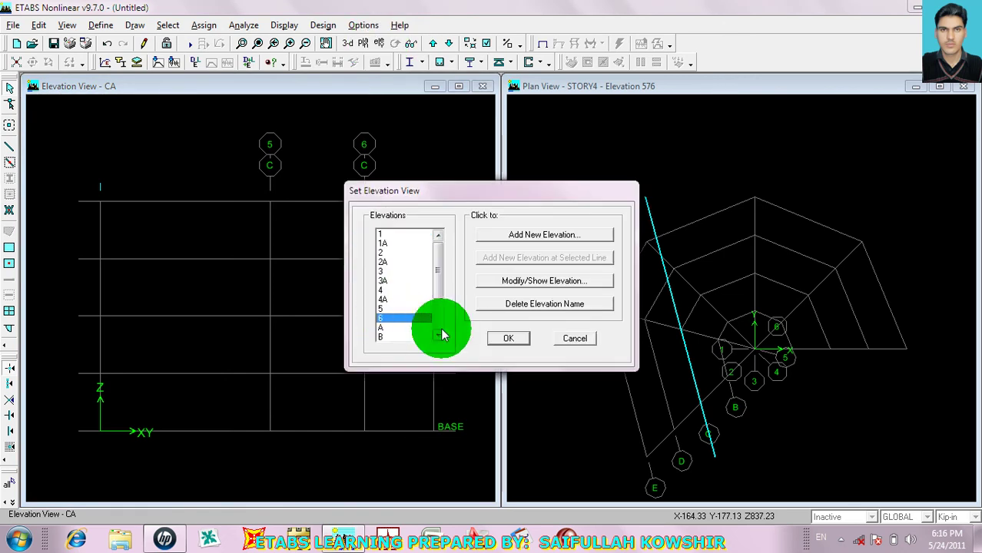
left_click(503, 338)
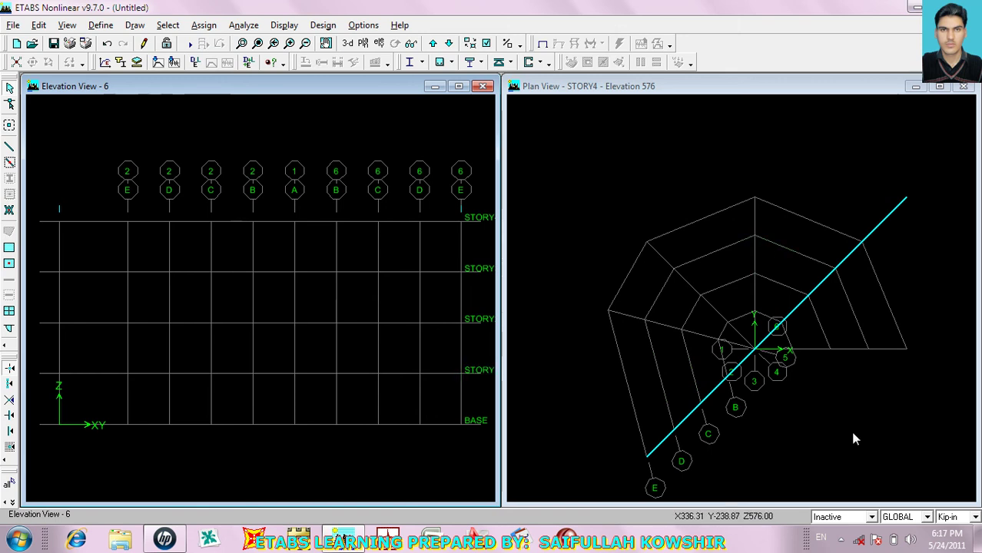
- Open the grid data of coordinate system h and compare its lines shown as spacing and as ordinates
right_click(281, 126)
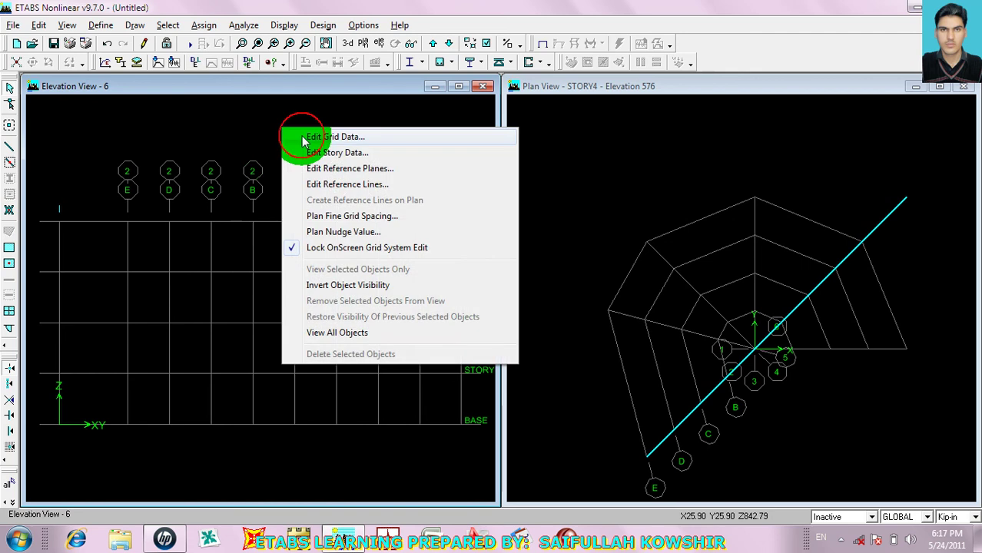
left_click(304, 136)
left_click(521, 282)
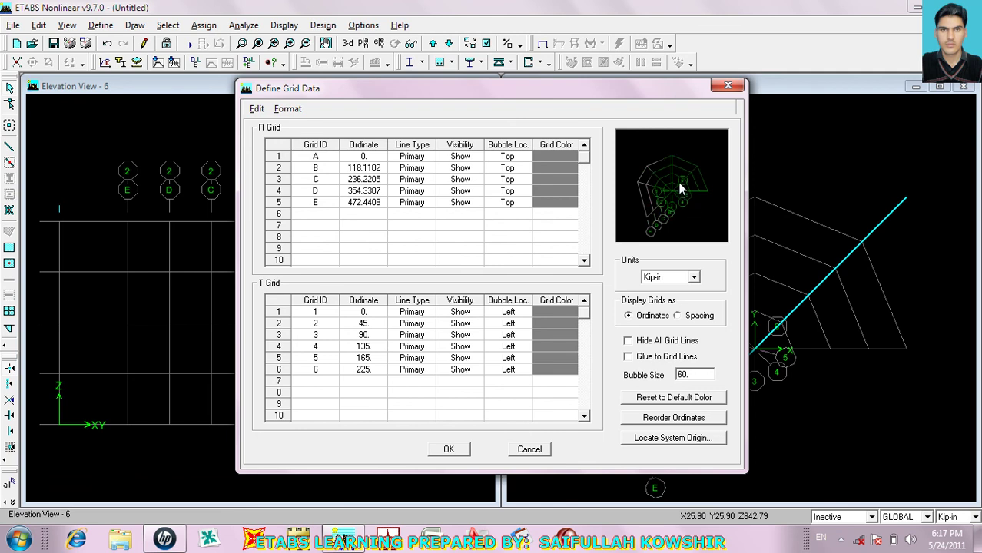
left_click(679, 318)
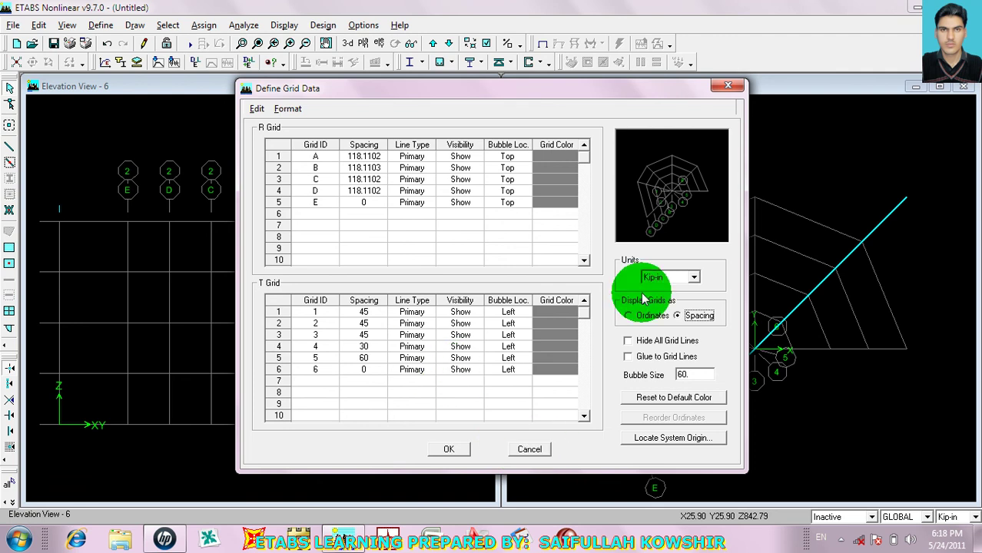
left_click(630, 316)
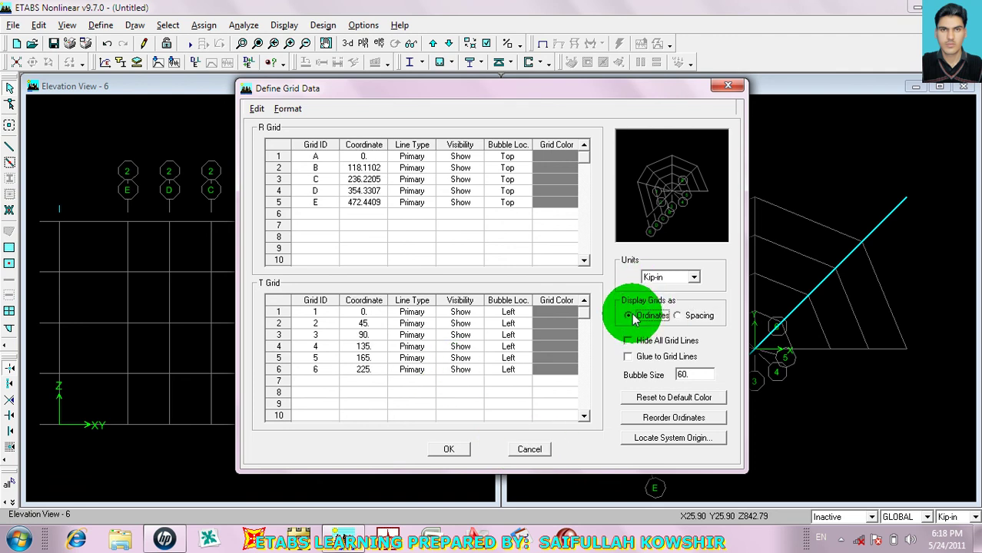
- Add T grid line 7 at ordinate 360 with line type Primary, visibility Show and bubble location Left, and apply the grid changes to the model
left_click(311, 381)
type("7")
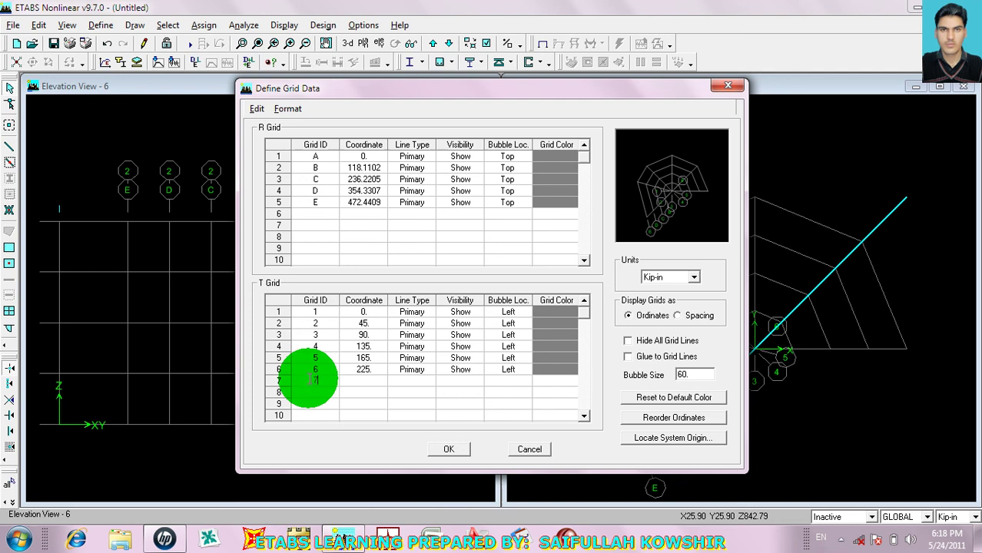
left_click(367, 382)
type("3")
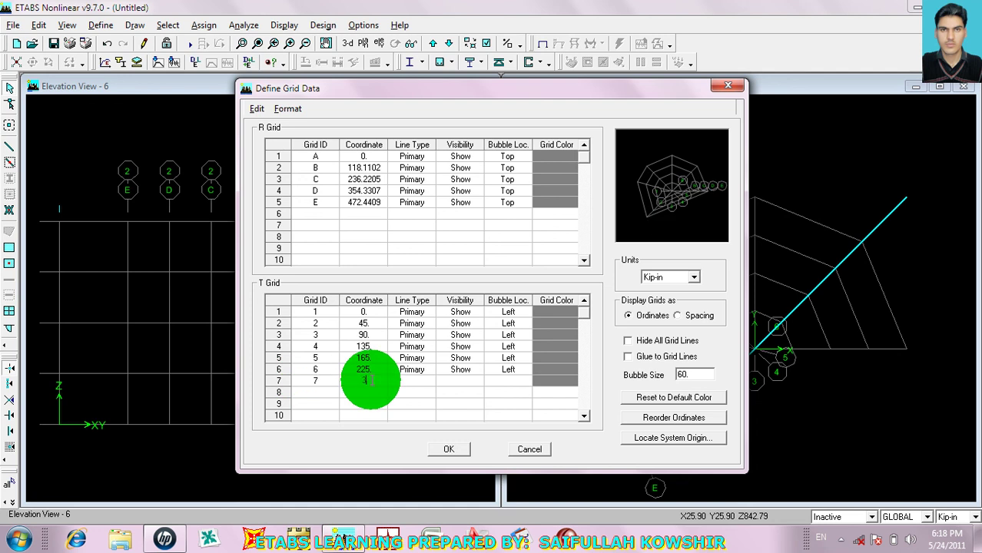
type("60")
left_click(407, 383)
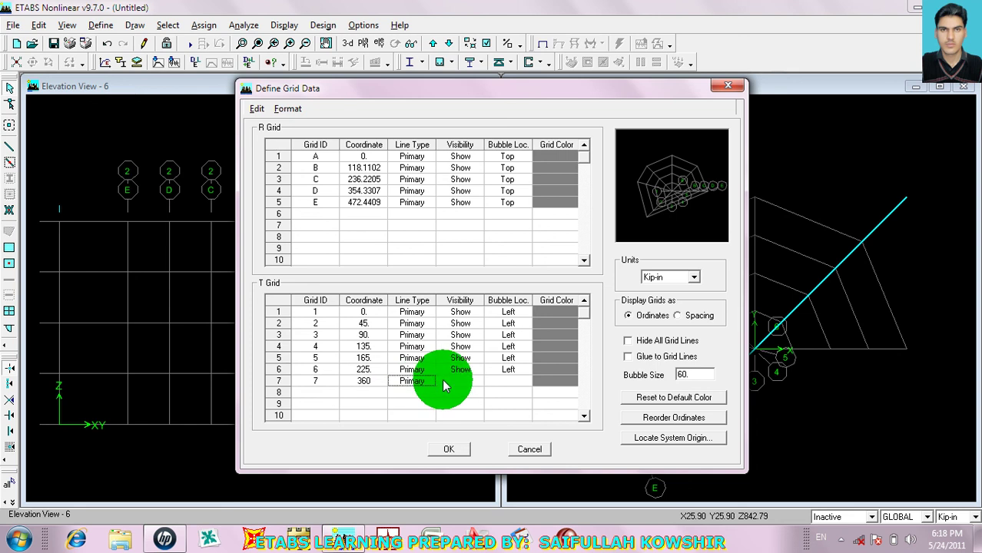
left_click(467, 382)
left_click(492, 383)
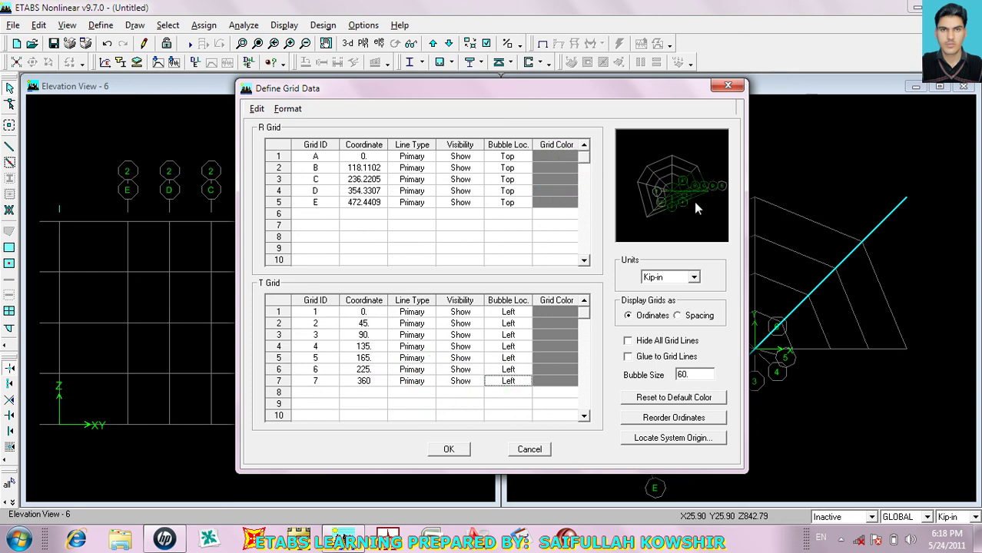
left_click(450, 452)
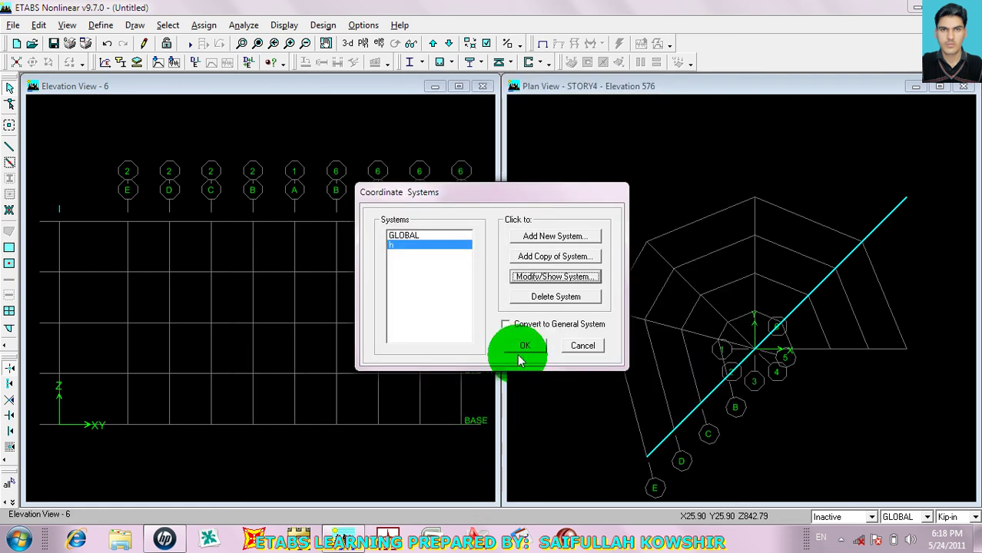
left_click(524, 345)
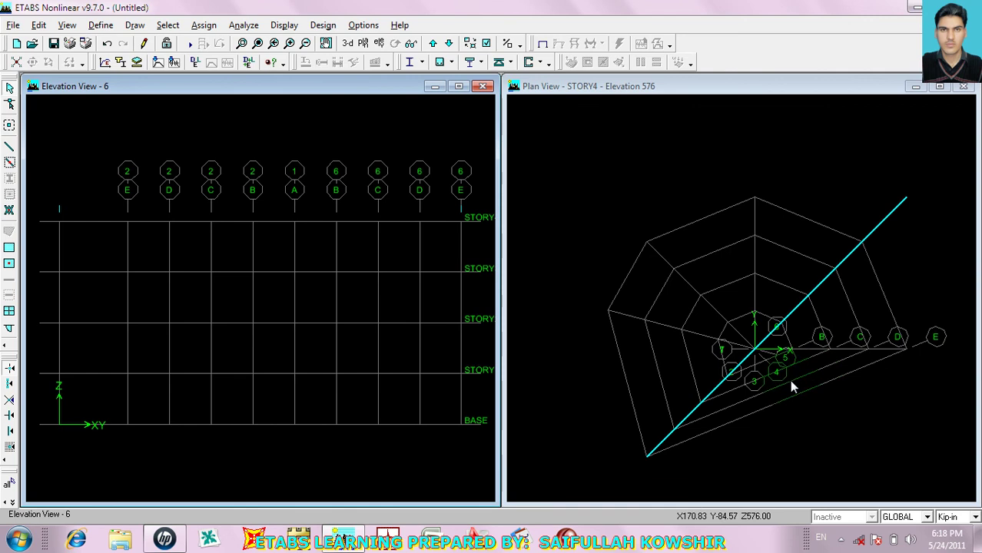
scroll(319, 338, "down", 3)
left_click(319, 311)
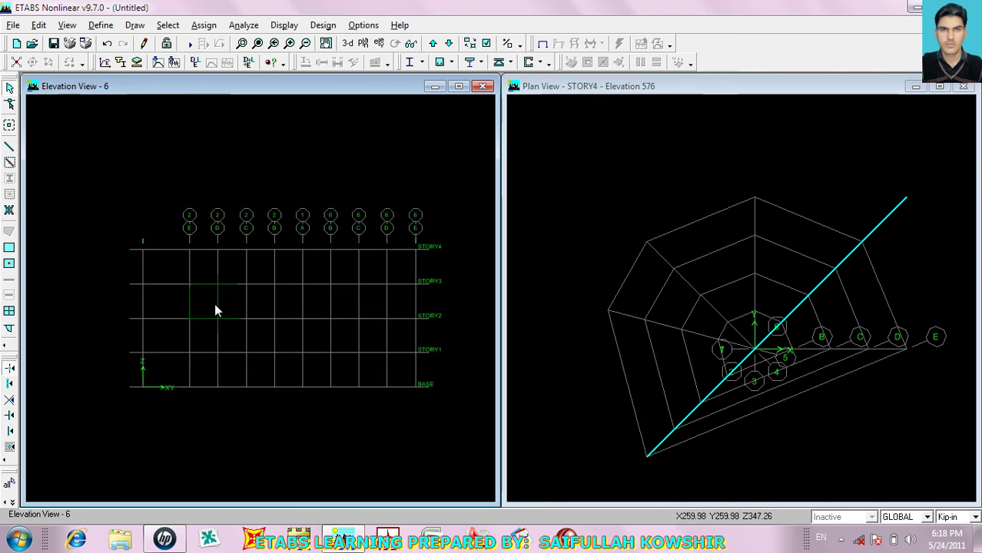
- Start a new model without saving the changes to the current one
left_click(19, 26)
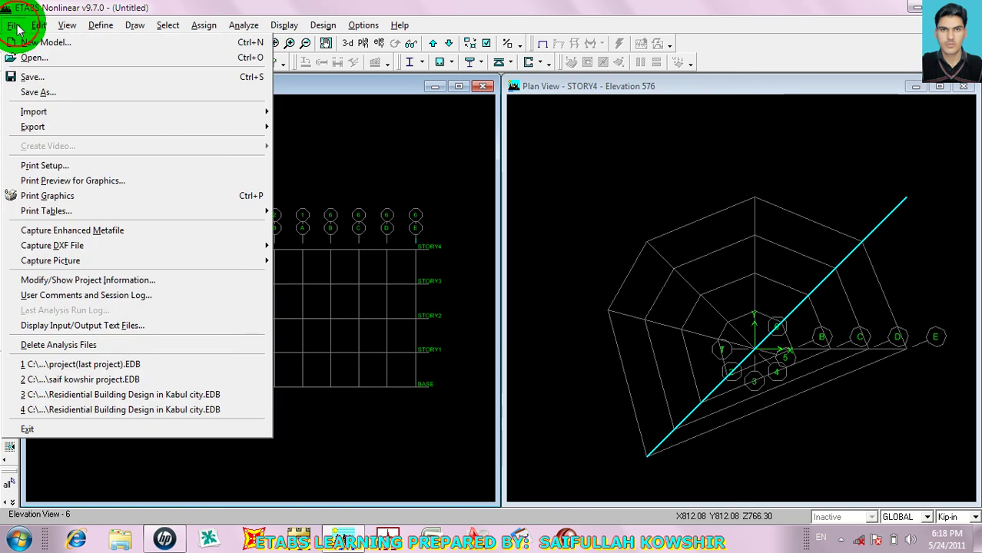
left_click(18, 38)
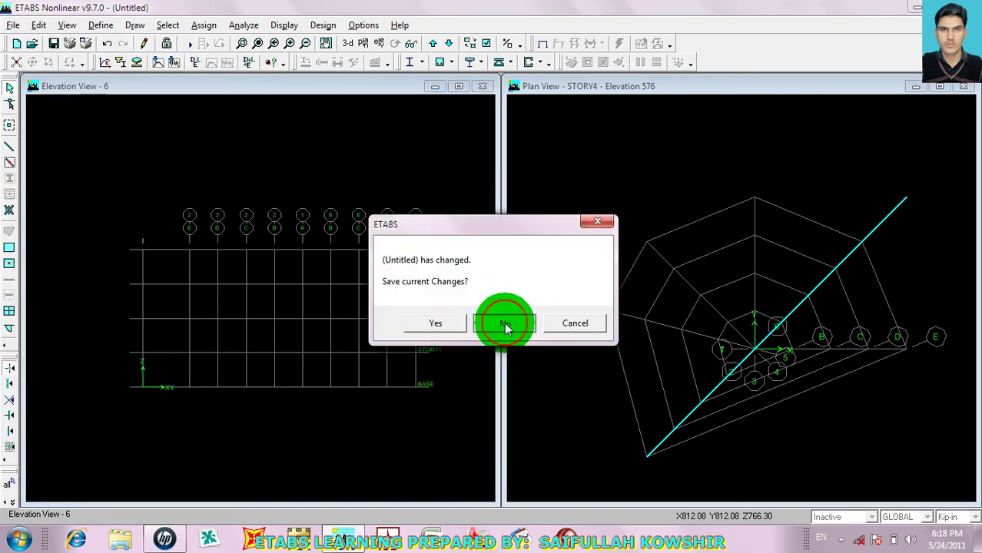
left_click(504, 323)
left_click(564, 305)
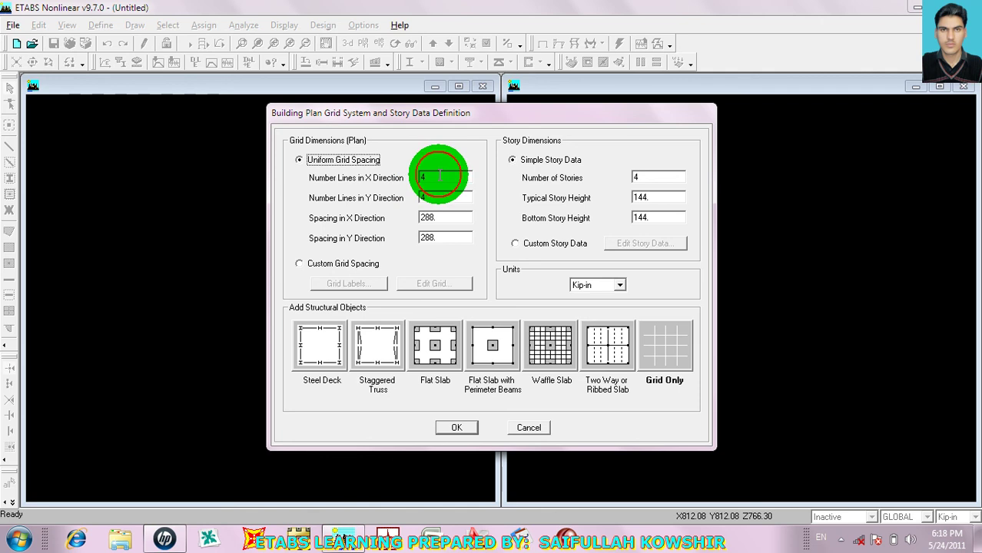
- Set the number of grid lines to 3 in the X direction and 3 in the Y direction
double_click(440, 176)
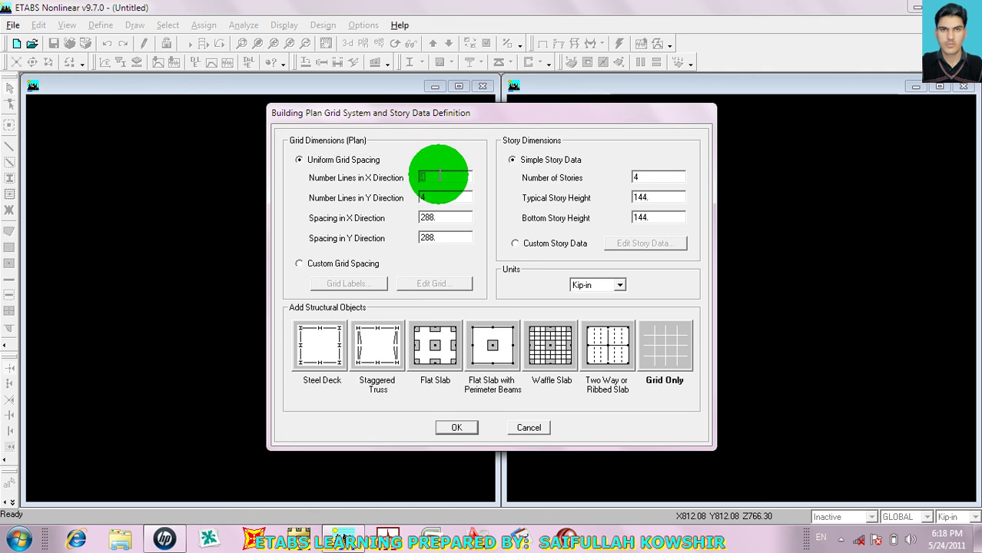
left_click(445, 122)
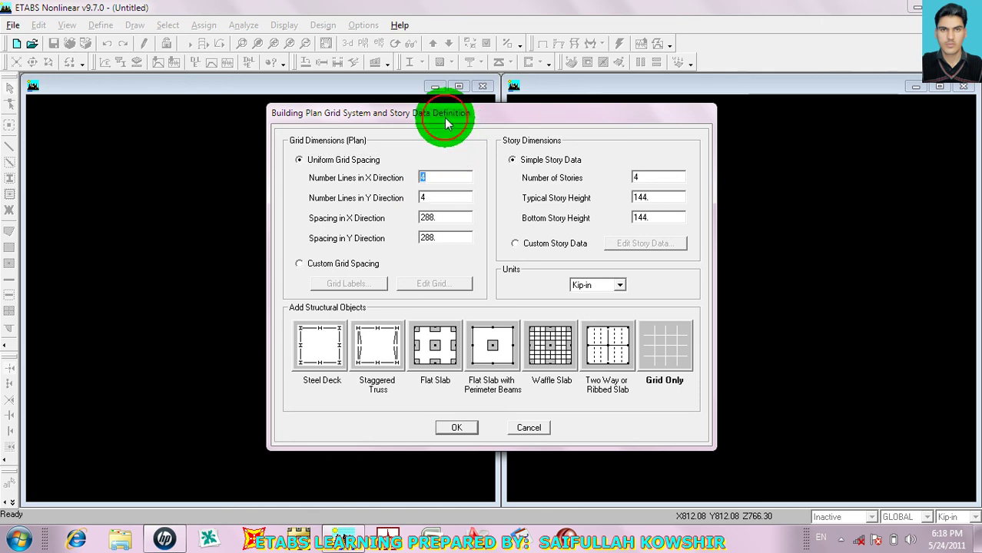
left_click_drag(446, 120, 308, 132)
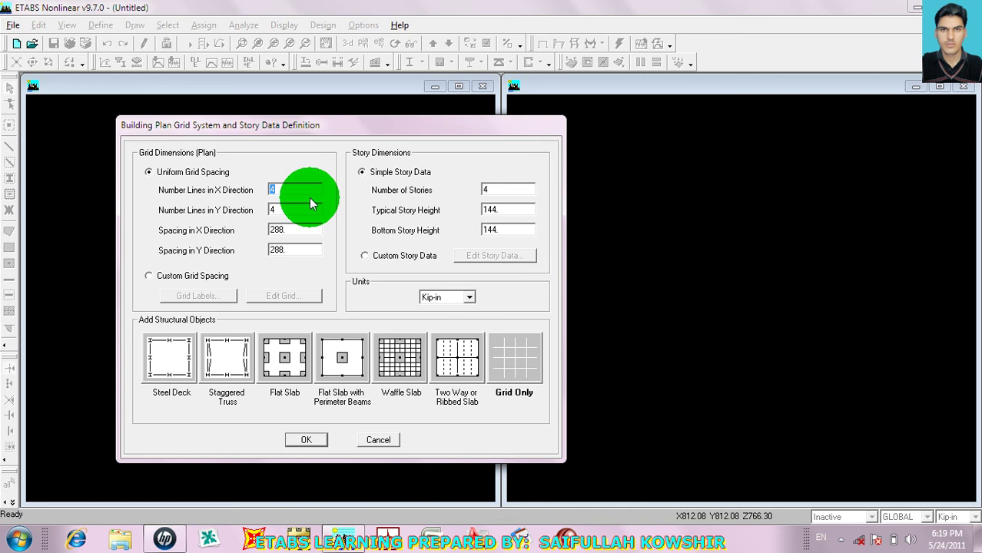
type("2")
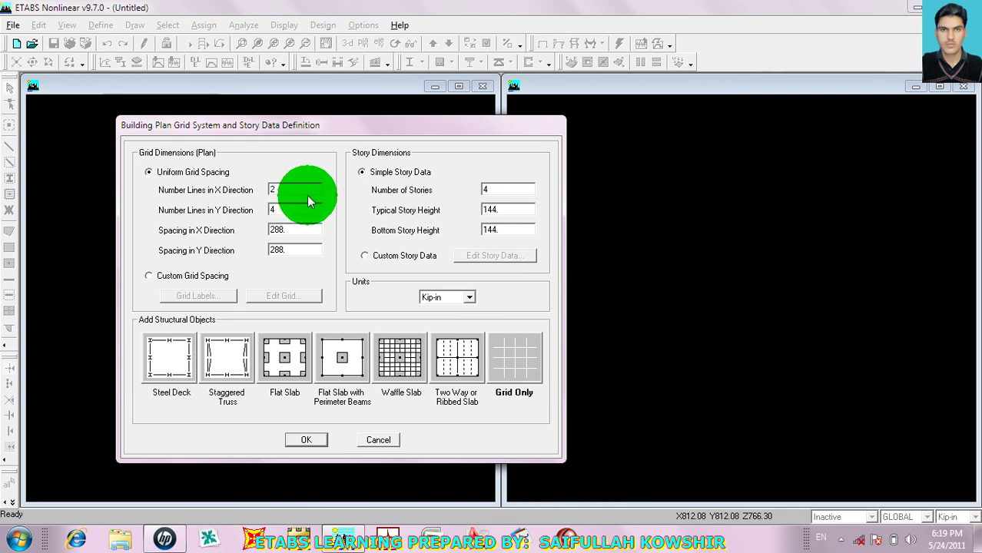
key("BackSpace")
type("3")
key("Tab")
type("3")
- Set the units of the new building plan grid to Kgf-m
double_click(302, 228)
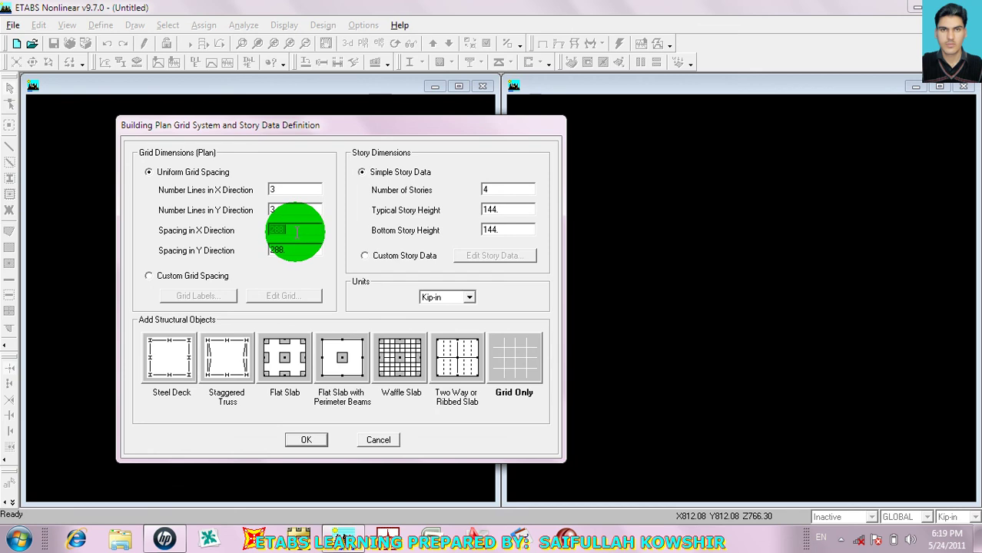
left_click(471, 304)
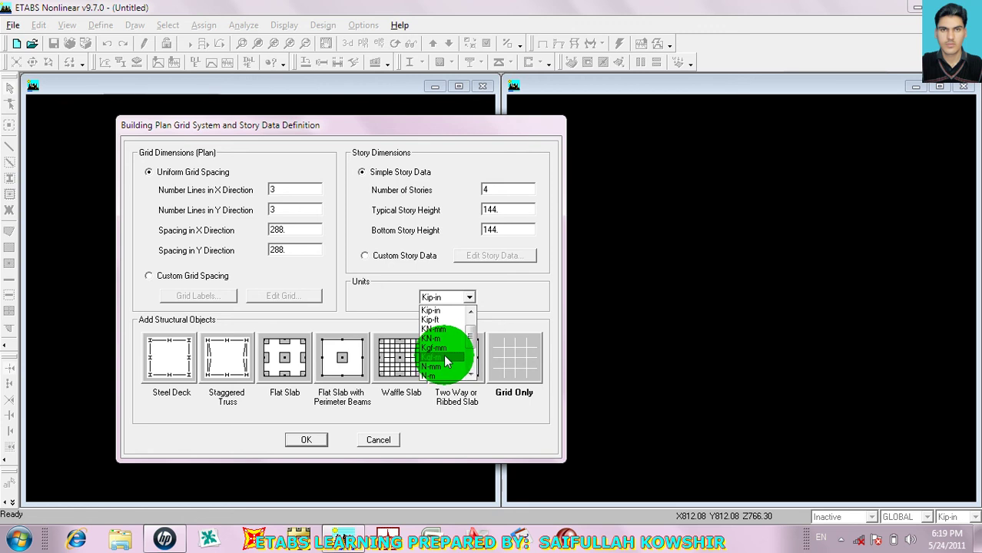
left_click(444, 358)
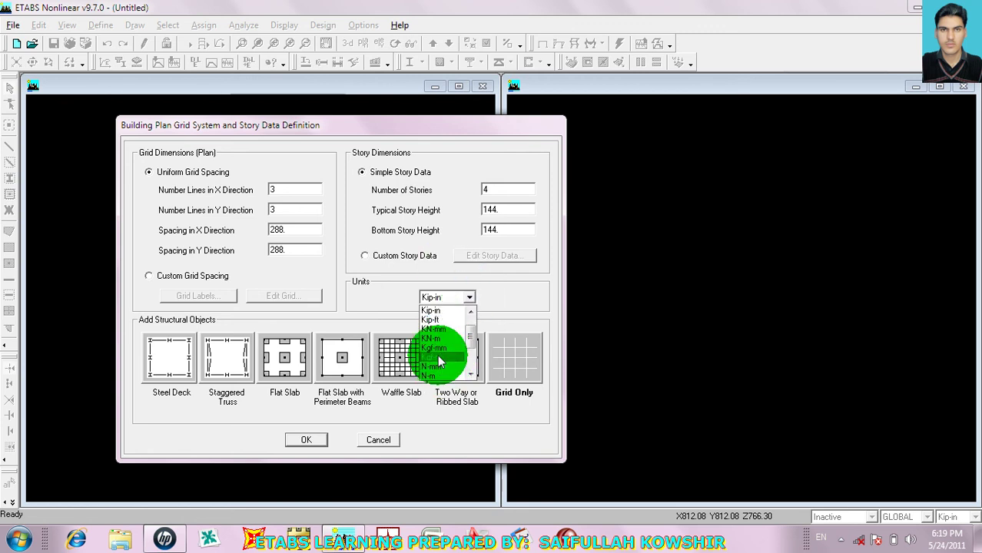
- Set the grid spacing to 4 m in X and Y, and define 2 stories with typical and bottom heights of 3 m
left_click_drag(270, 229, 300, 247)
type("44")
mouse_move(518, 197)
left_mouse_down()
mouse_move(520, 175)
mouse_move(507, 209)
left_mouse_up()
type("1")
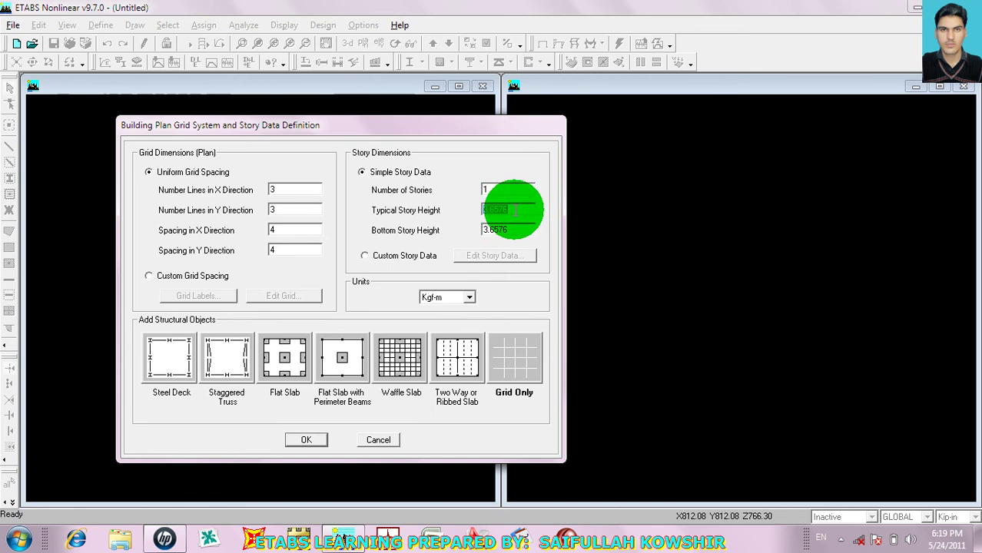
double_click(507, 190)
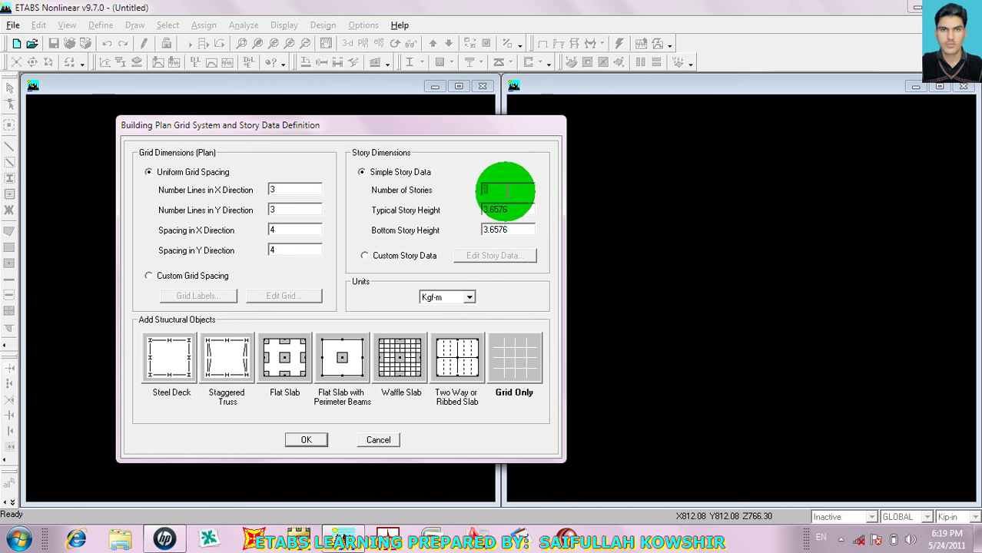
type("2")
left_click_drag(502, 206, 514, 230)
type("33")
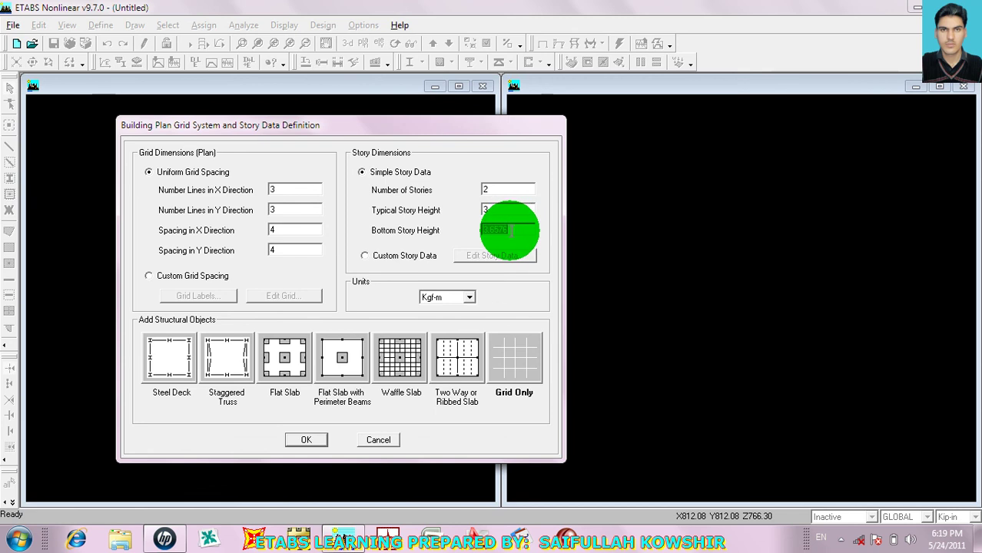
- Choose Grid Only as the structural object option and create the building grid model
left_click(515, 354)
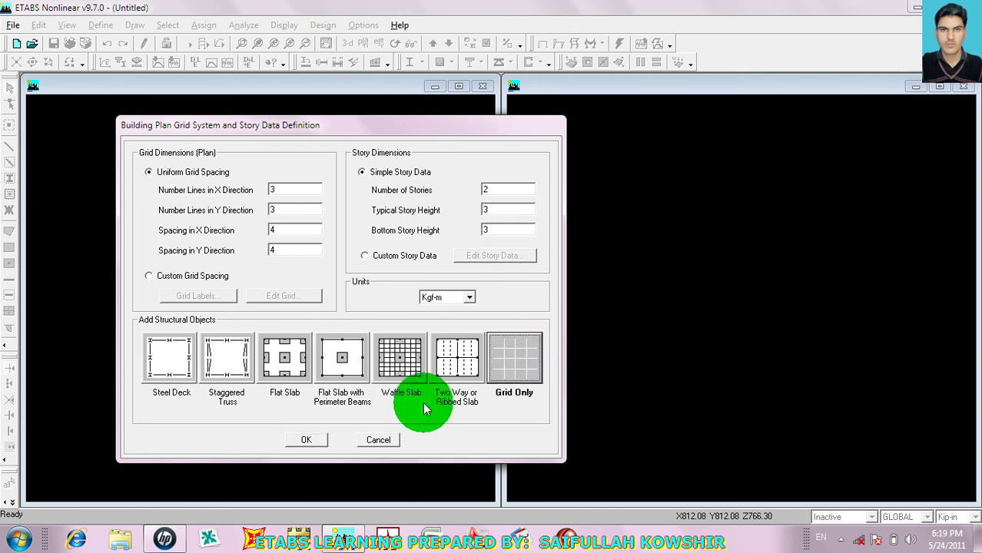
left_click(314, 439)
scroll(304, 319, "down", 4)
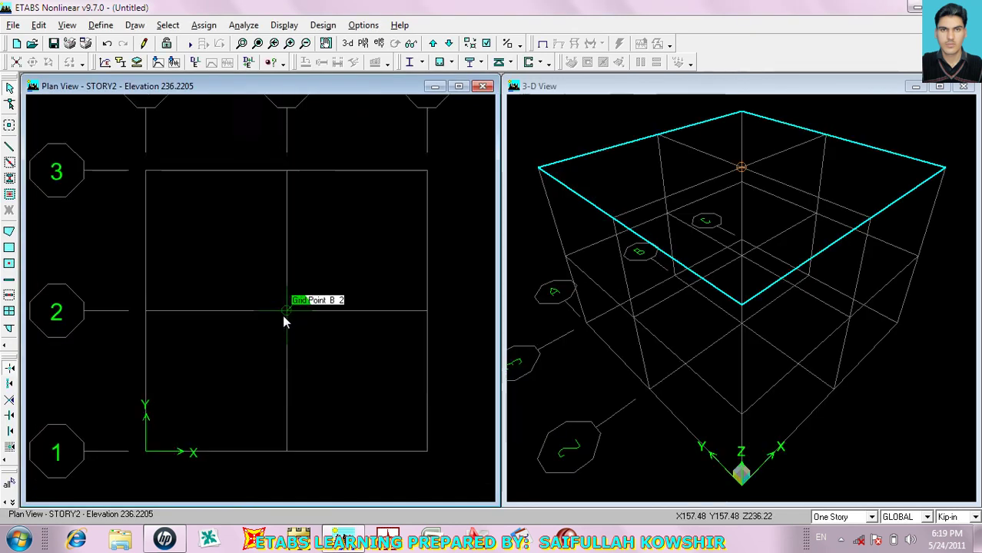
scroll(221, 312, "down", 1)
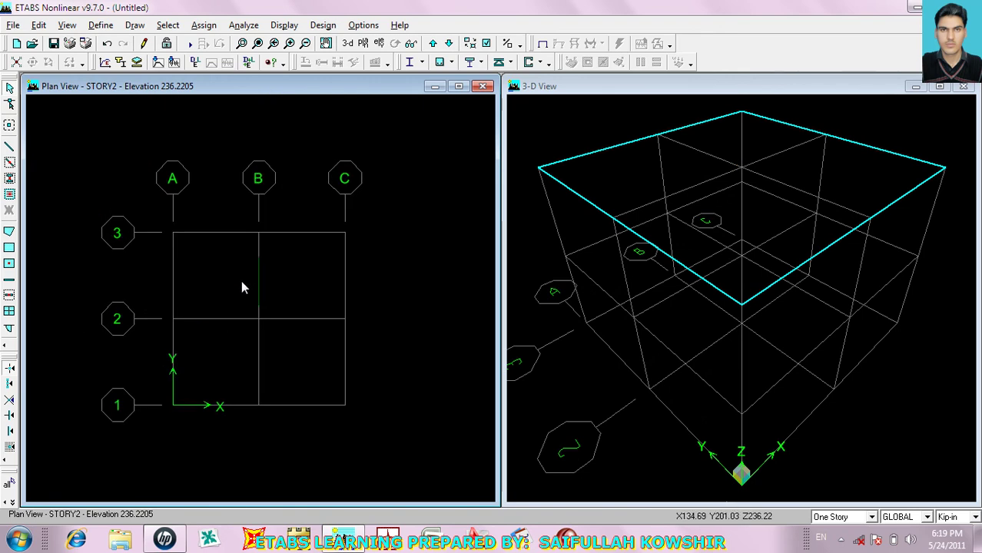
scroll(235, 279, "down", 2)
middle_click_drag(228, 277, 228, 312)
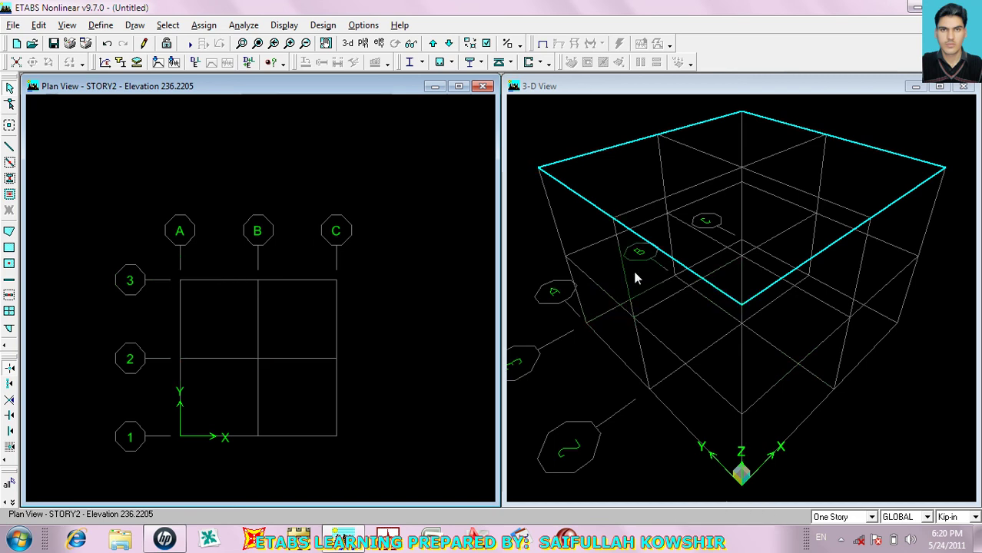
left_click(941, 546)
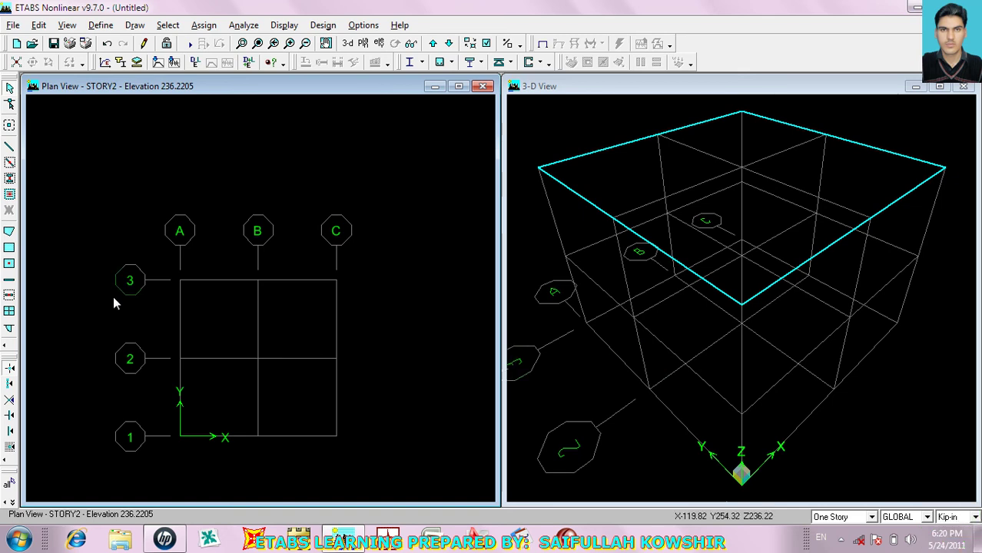
left_click(421, 216)
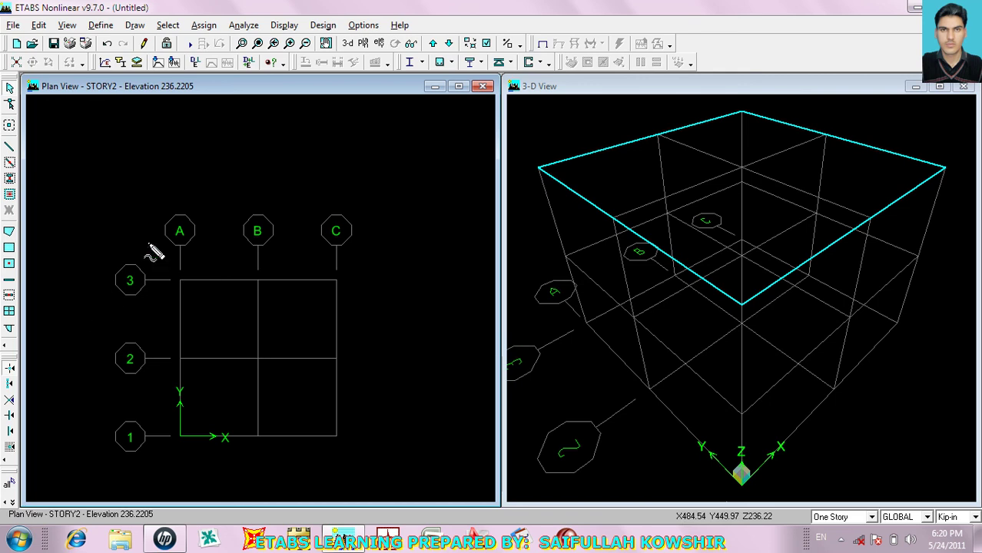
mouse_move(159, 235)
left_mouse_down()
mouse_move(259, 180)
mouse_move(311, 167)
left_mouse_up()
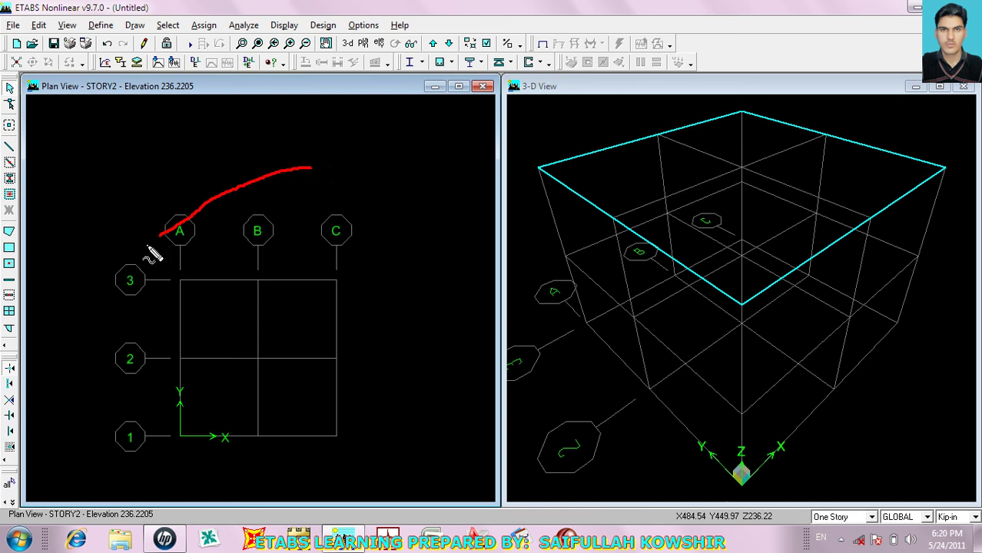
mouse_move(141, 249)
left_mouse_down()
mouse_move(115, 275)
mouse_move(95, 344)
left_mouse_up()
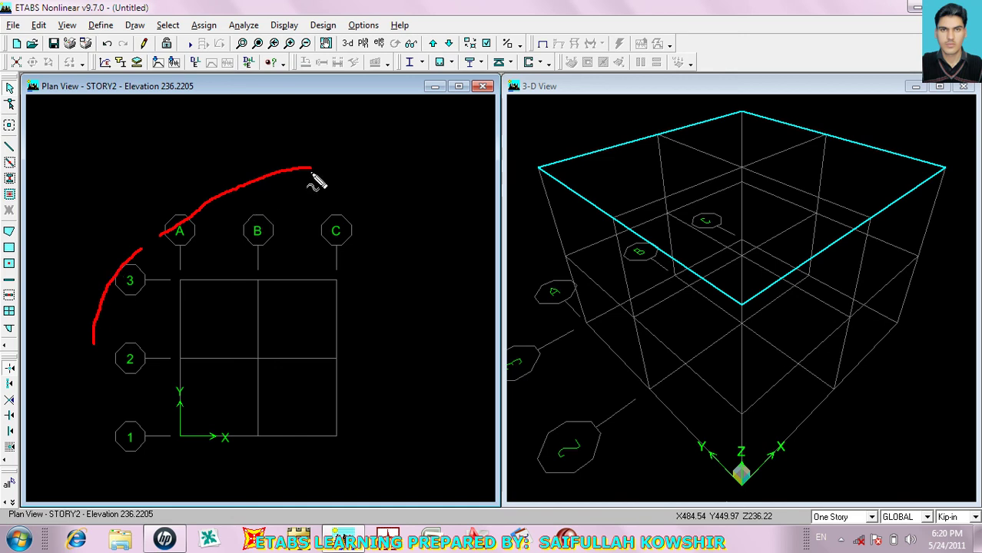
left_click_drag(311, 170, 311, 326)
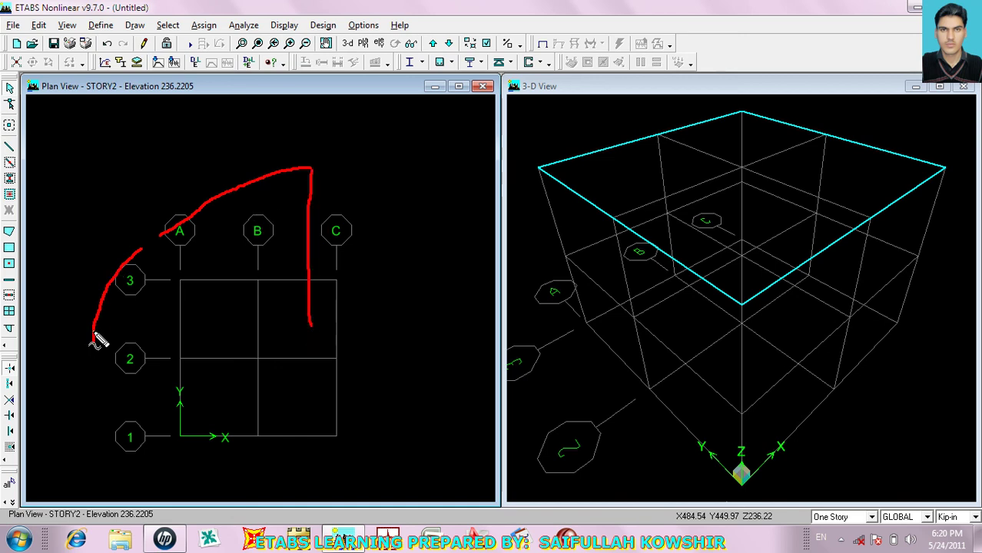
mouse_move(94, 355)
left_mouse_down()
mouse_move(115, 460)
mouse_move(159, 401)
mouse_move(277, 332)
mouse_move(310, 329)
left_mouse_up()
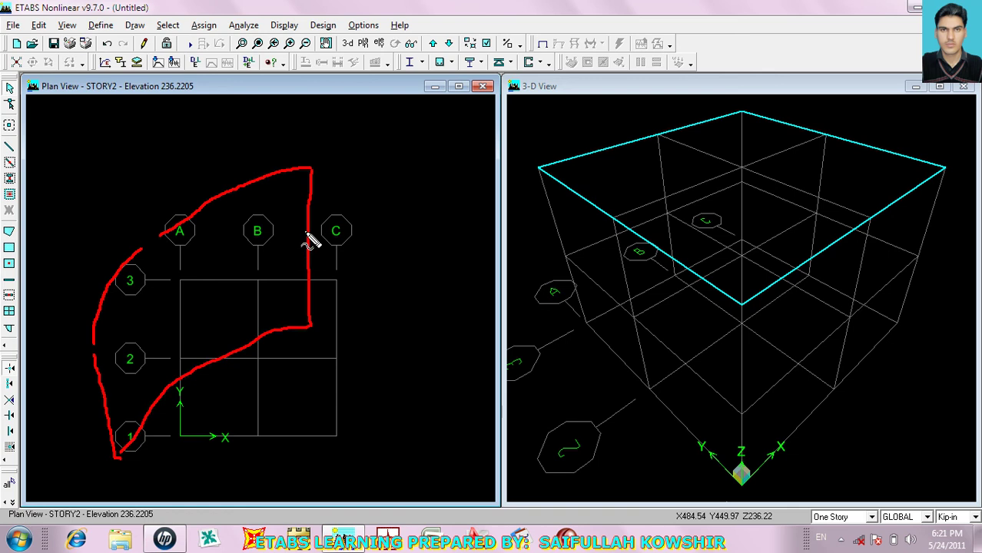
left_click_drag(306, 227, 365, 224)
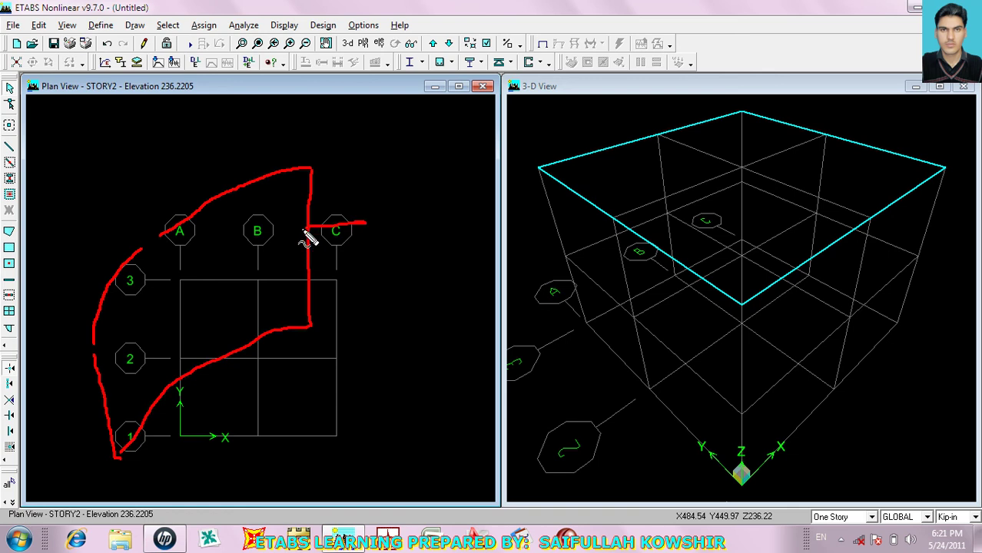
mouse_move(305, 231)
left_mouse_down()
mouse_move(201, 274)
mouse_move(123, 334)
mouse_move(95, 373)
mouse_move(141, 377)
mouse_move(225, 303)
mouse_move(351, 254)
left_mouse_up()
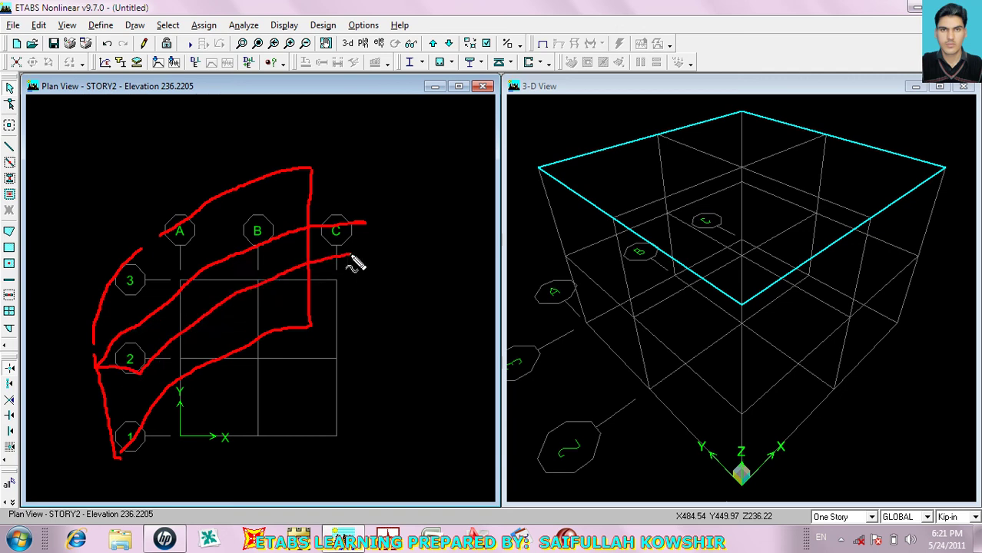
left_click_drag(311, 229, 347, 252)
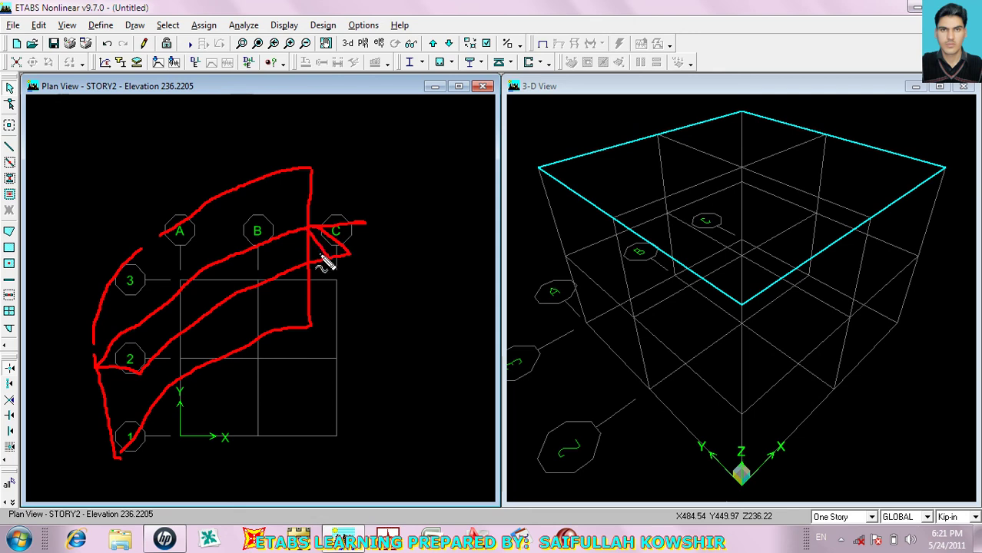
mouse_move(296, 243)
left_mouse_down()
mouse_move(272, 280)
mouse_move(241, 277)
mouse_move(250, 288)
mouse_move(213, 289)
mouse_move(223, 303)
mouse_move(133, 374)
left_mouse_up()
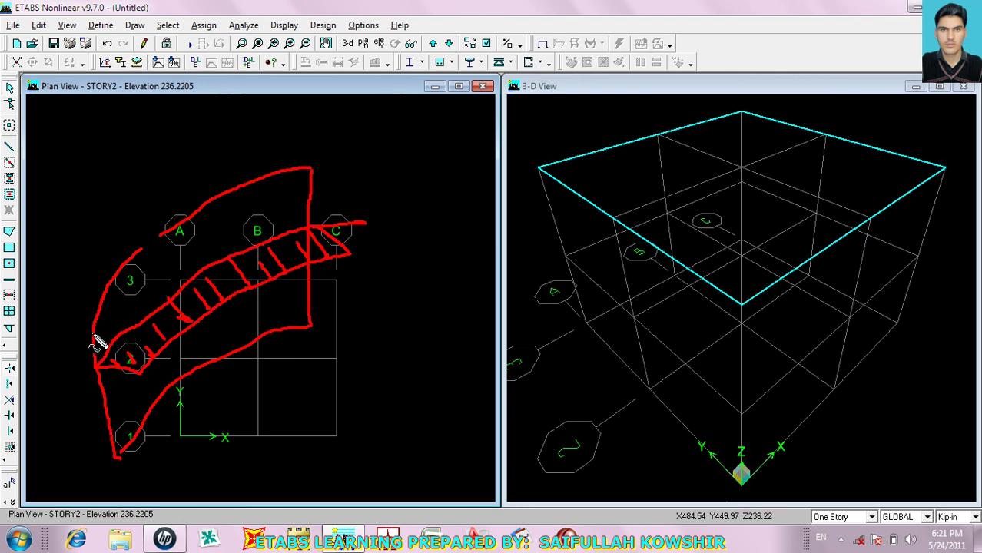
left_click_drag(90, 290, 223, 209)
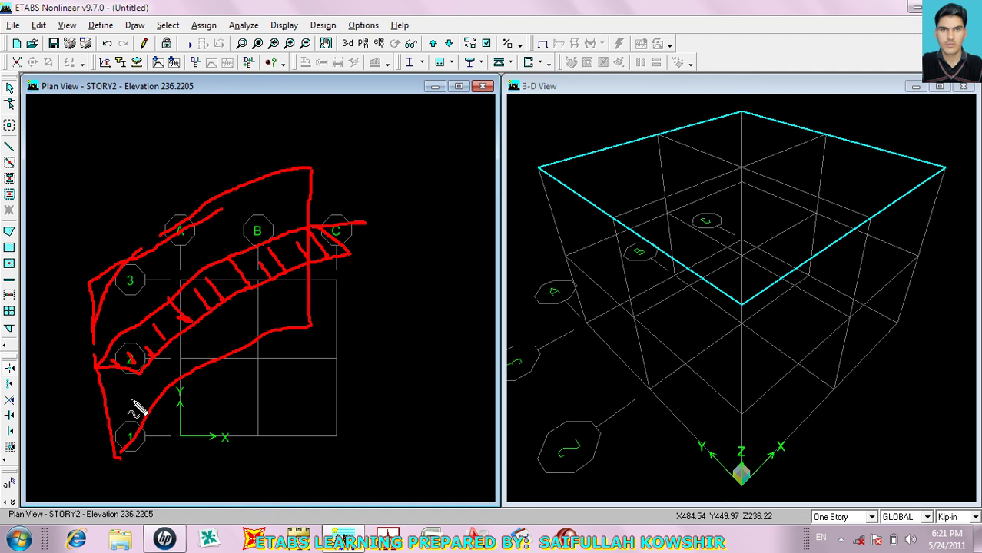
key("Escape")
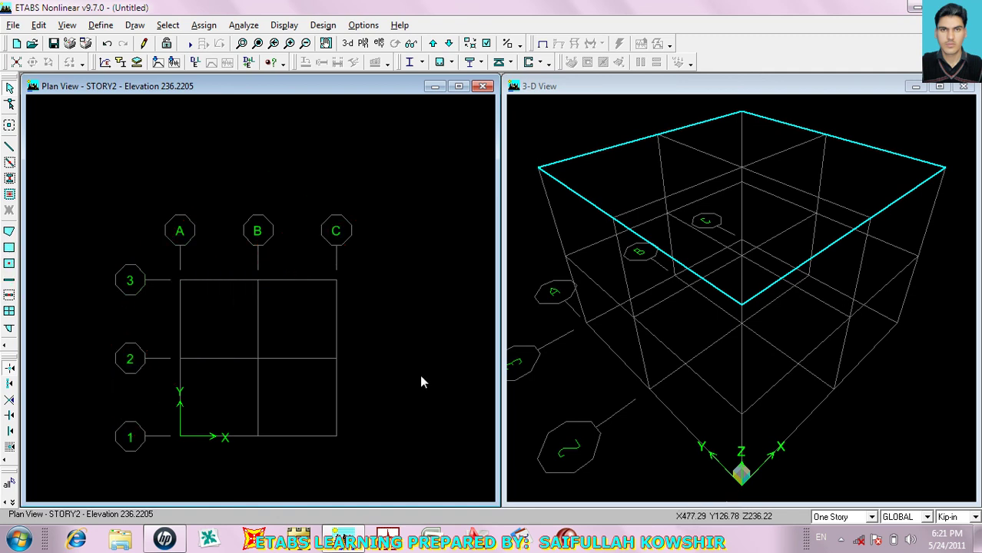
- Start creating columns at grid points and assign the ConcCol section property
left_click(9, 182)
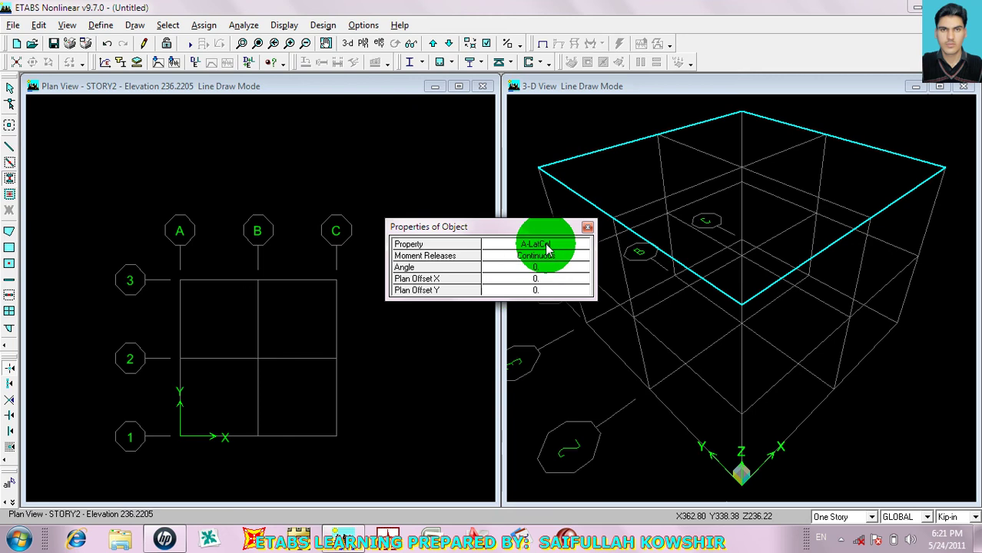
left_click(547, 247)
left_click(548, 246)
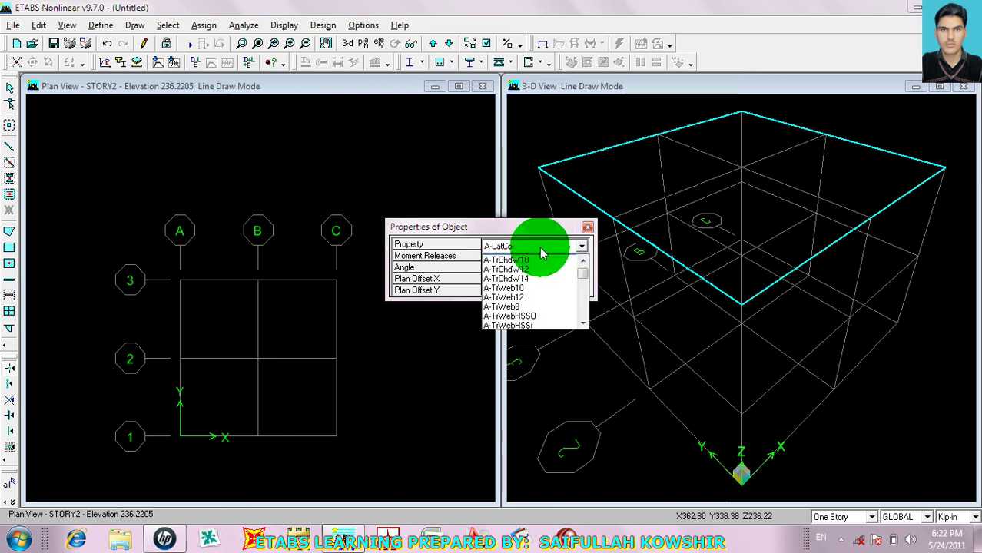
left_click(545, 251)
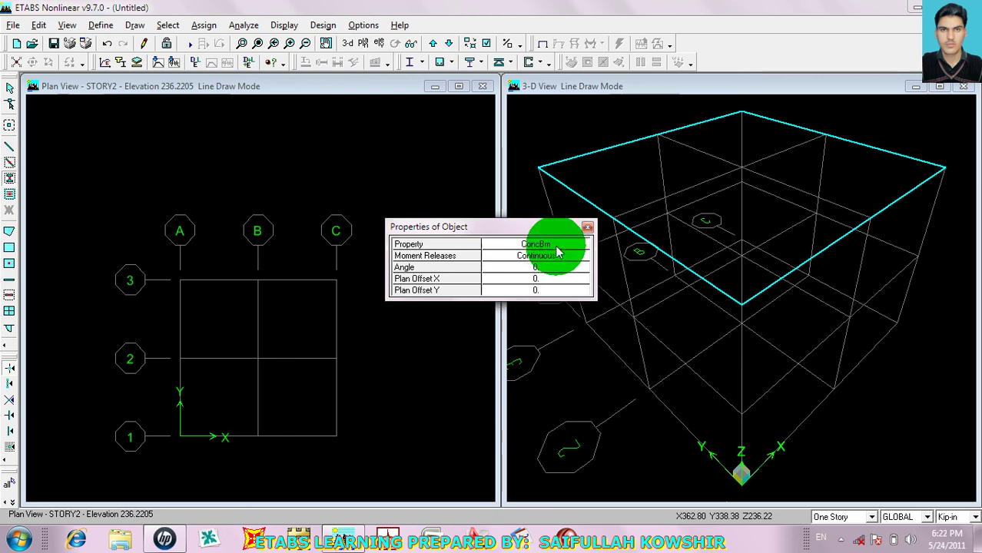
left_click(558, 247)
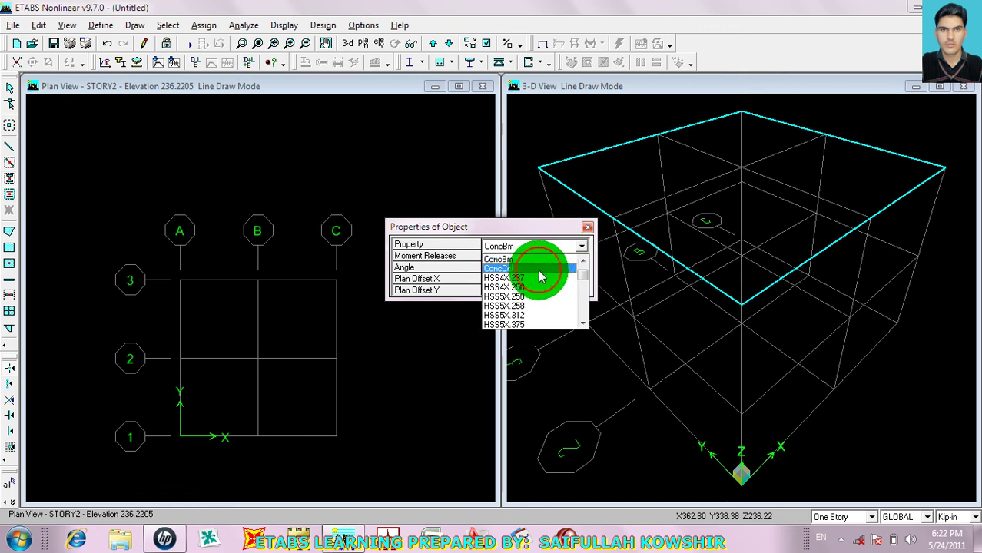
left_click(547, 269)
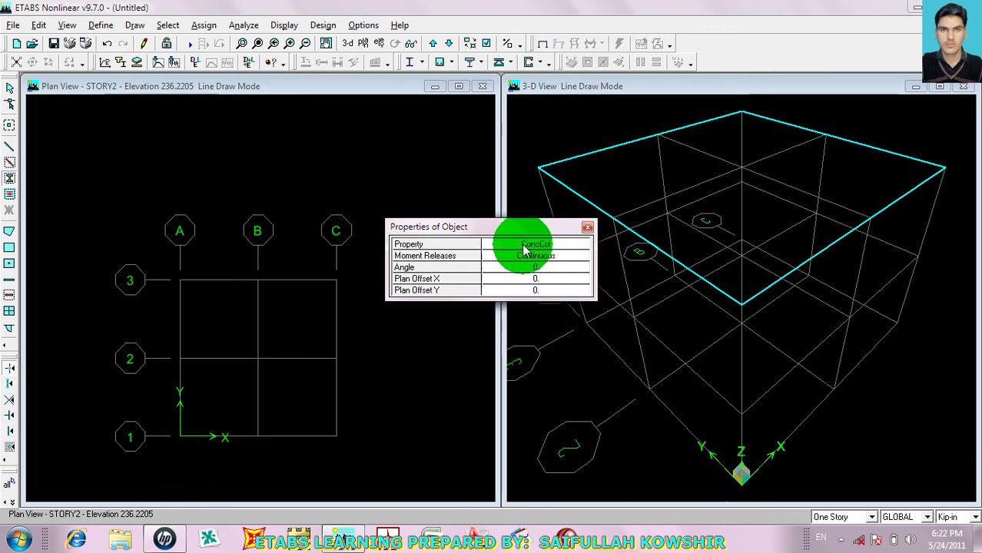
- Switch the model units to Kgf-m and set the new column's plan offset X to -3
left_click(541, 283)
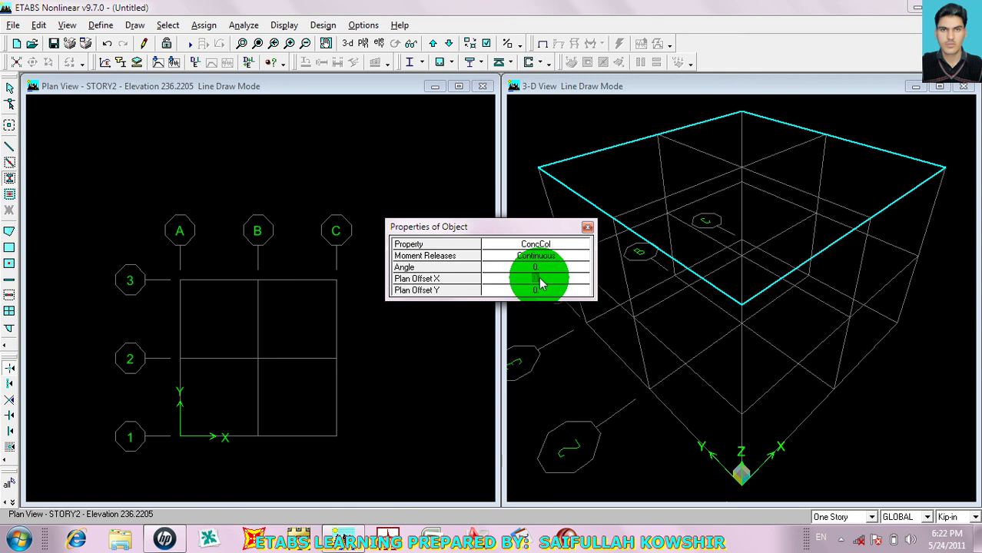
left_click(955, 517)
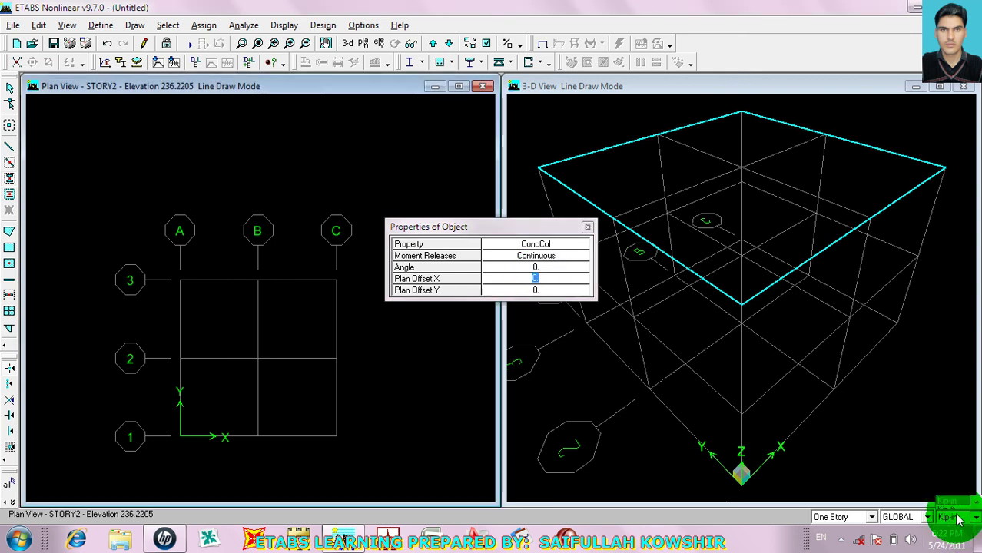
left_click(953, 500)
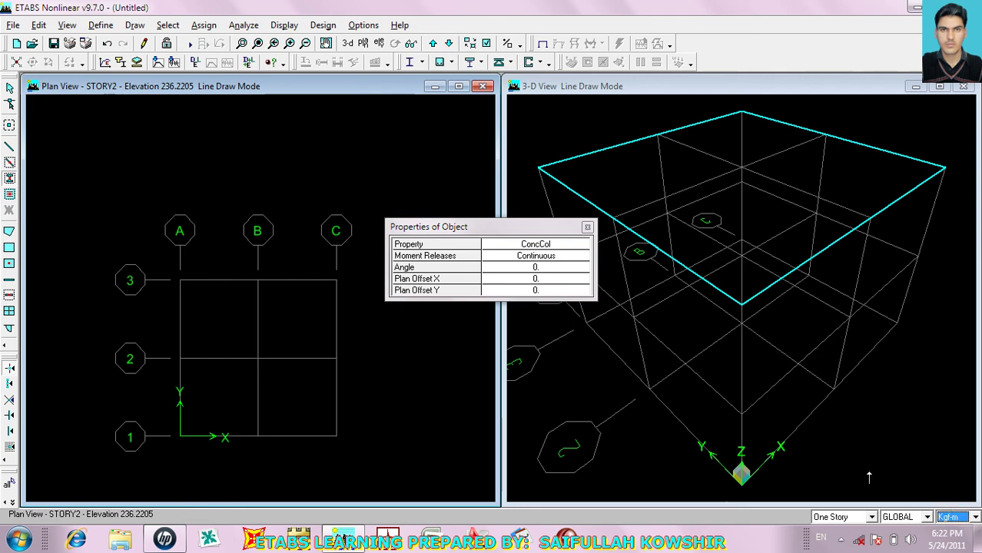
left_click(547, 279)
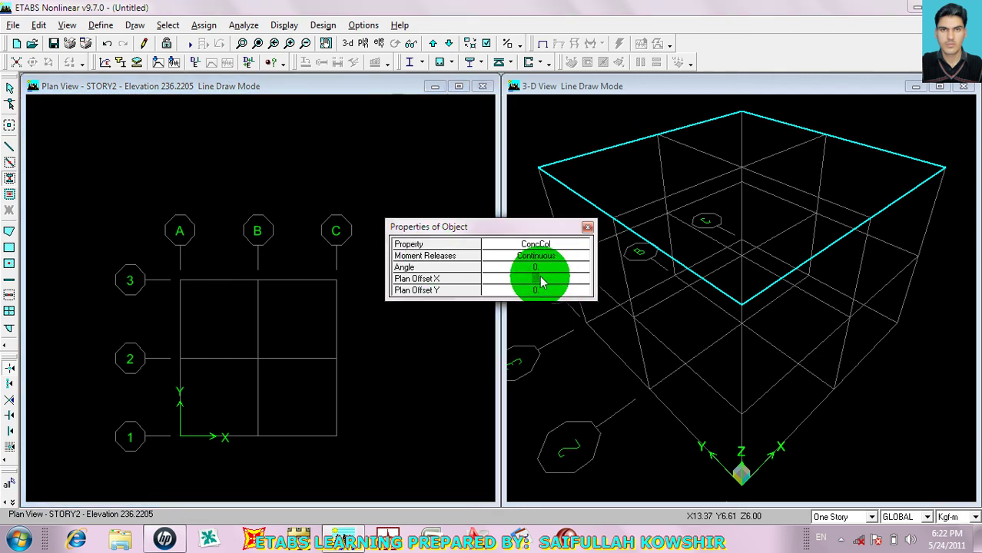
type("3")
left_click(549, 289)
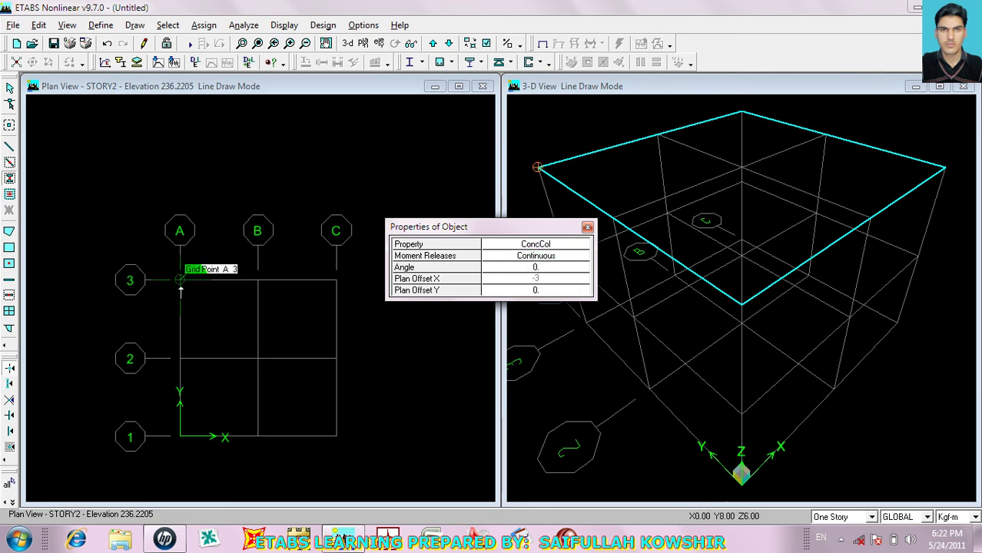
- Set the plan offset Y to -3 and place the ConcCol column relative to grid point A-3 on STORY2
left_click(541, 290)
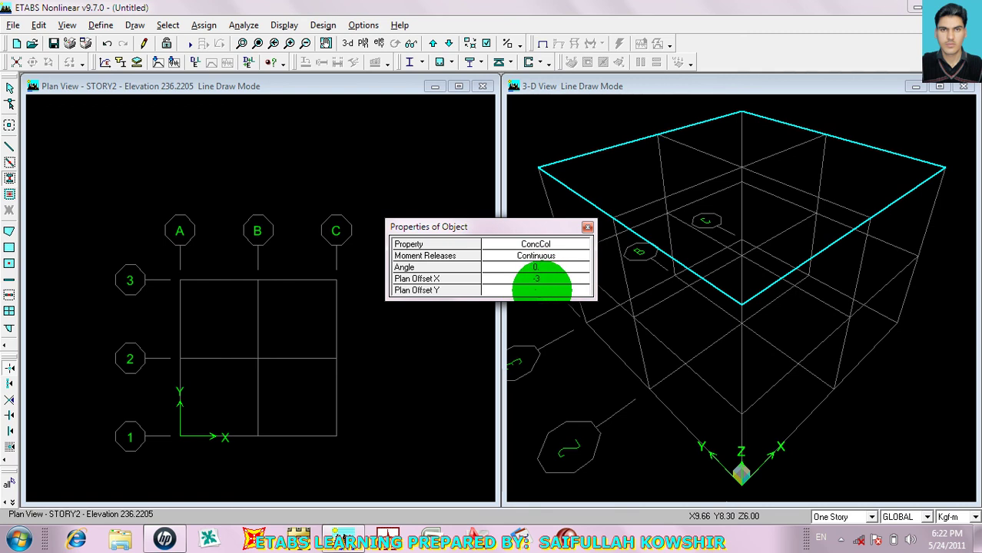
left_click(181, 282)
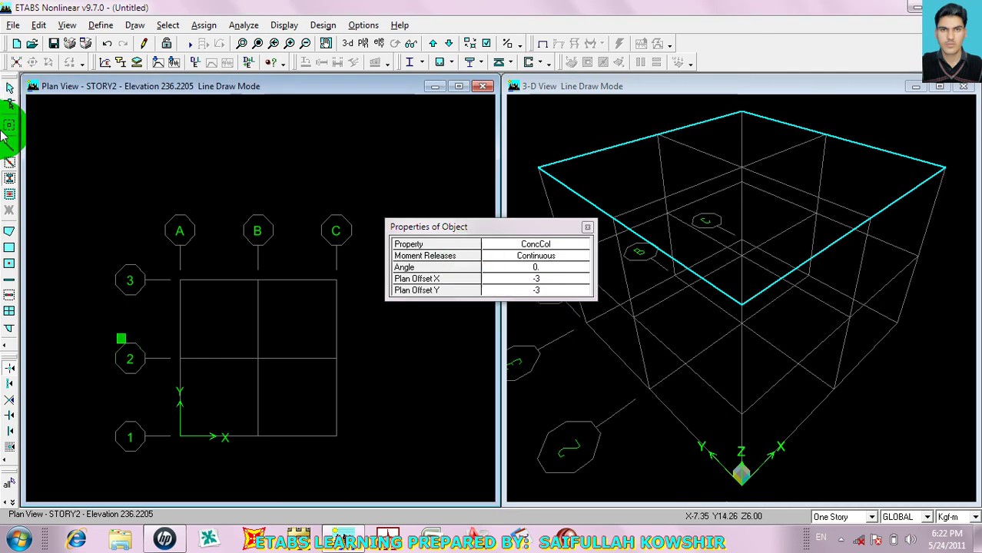
left_click(9, 87)
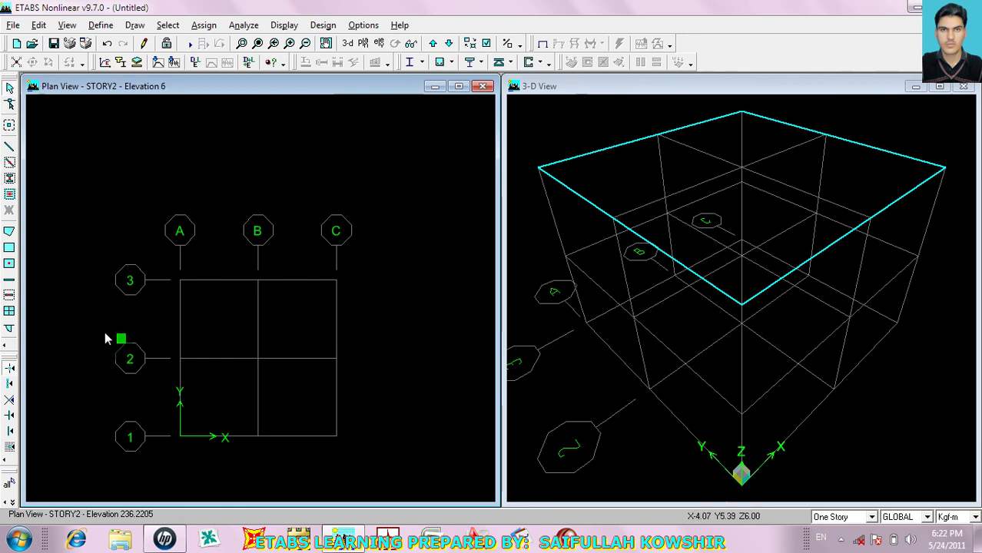
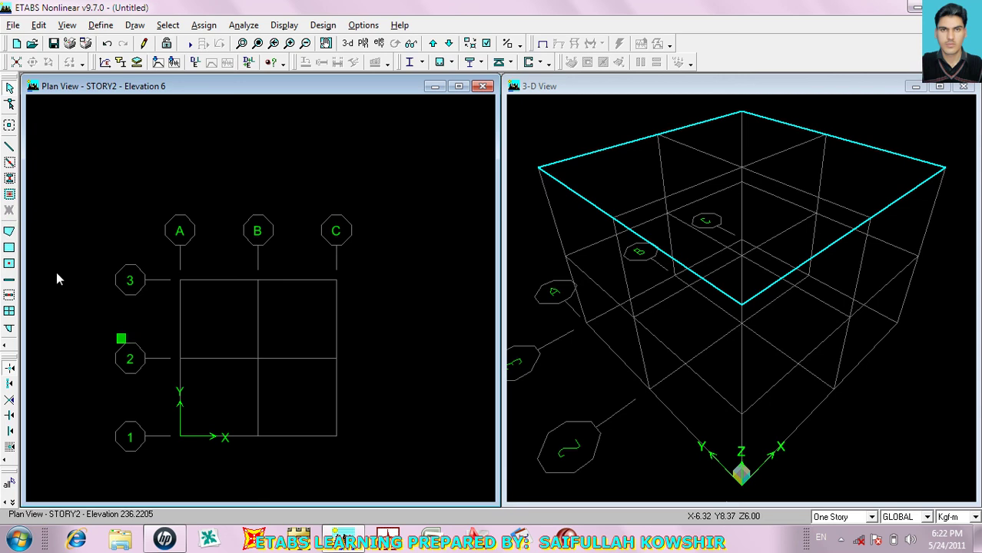
left_click(10, 146)
left_click_drag(452, 231, 382, 139)
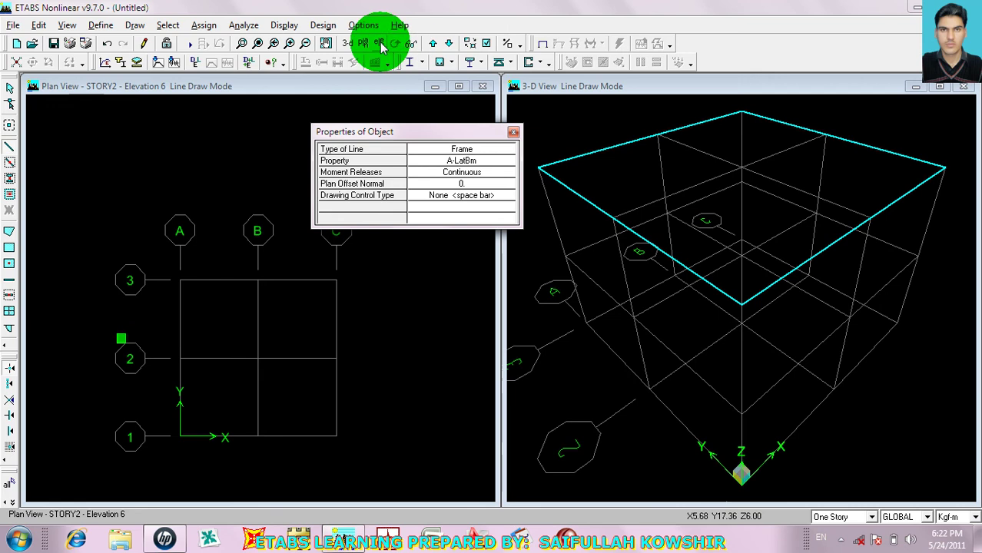
left_click(450, 46)
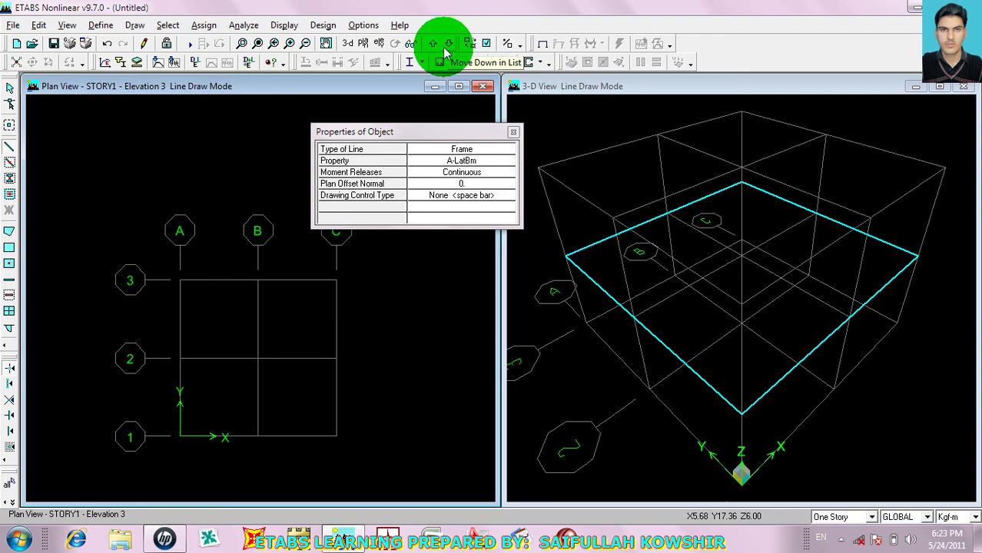
left_click(433, 43)
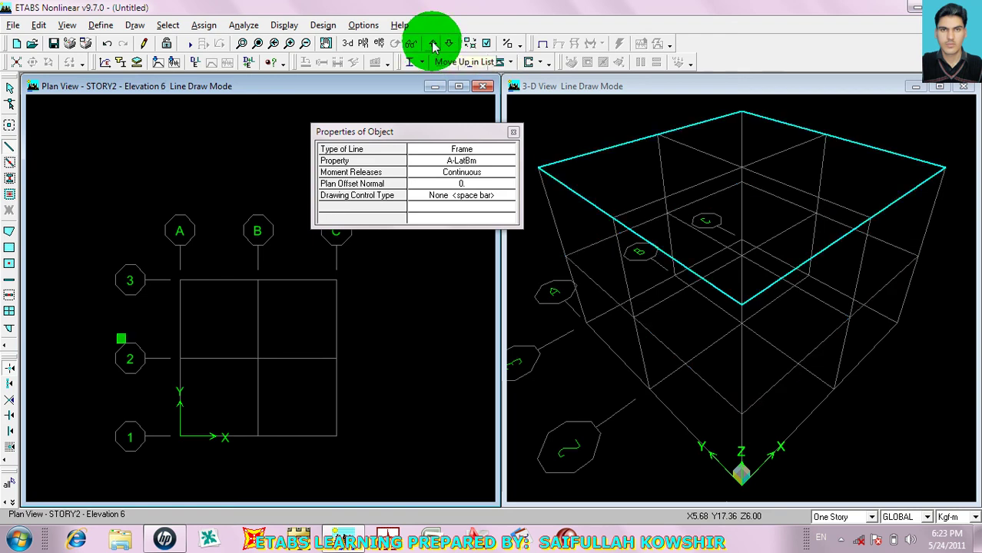
key("Escape")
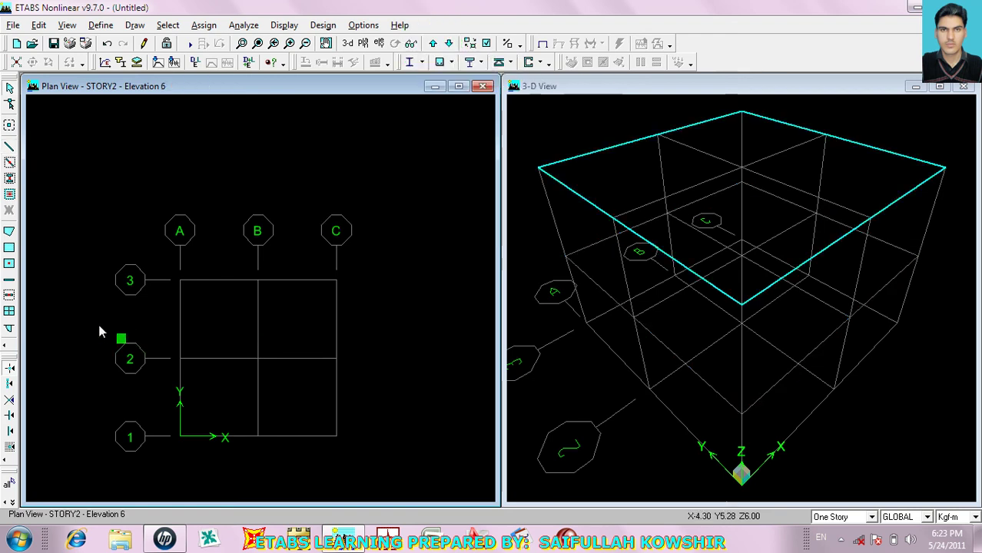
- Select the offset column near grid 2 in the STORY2 plan and replicate it onto STORY1
left_click_drag(100, 332, 144, 364)
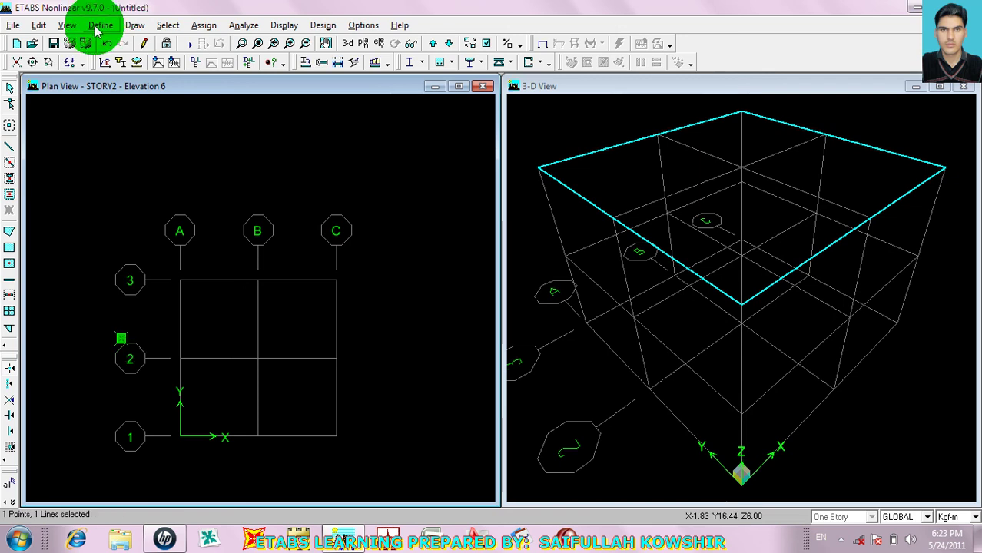
left_click(39, 24)
left_click(74, 165)
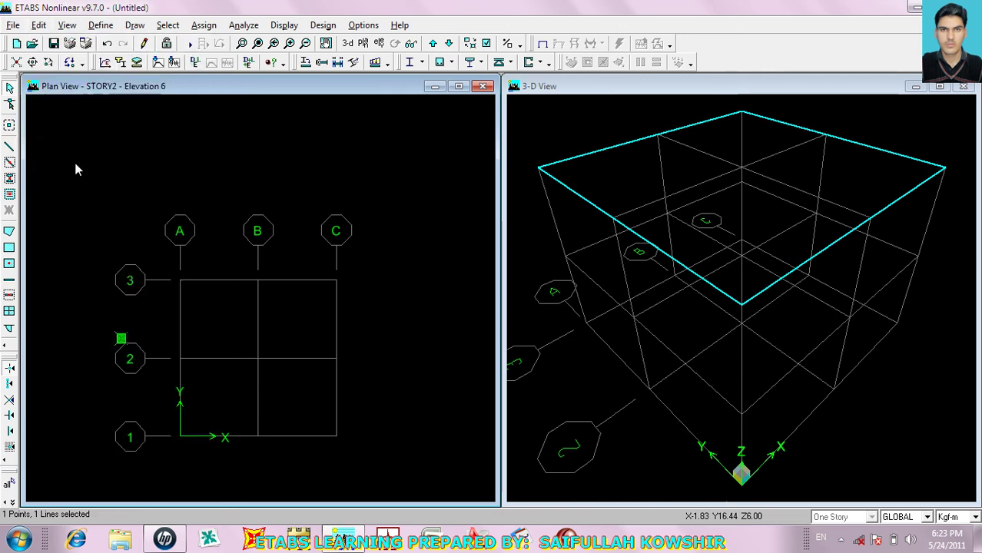
left_click(561, 201)
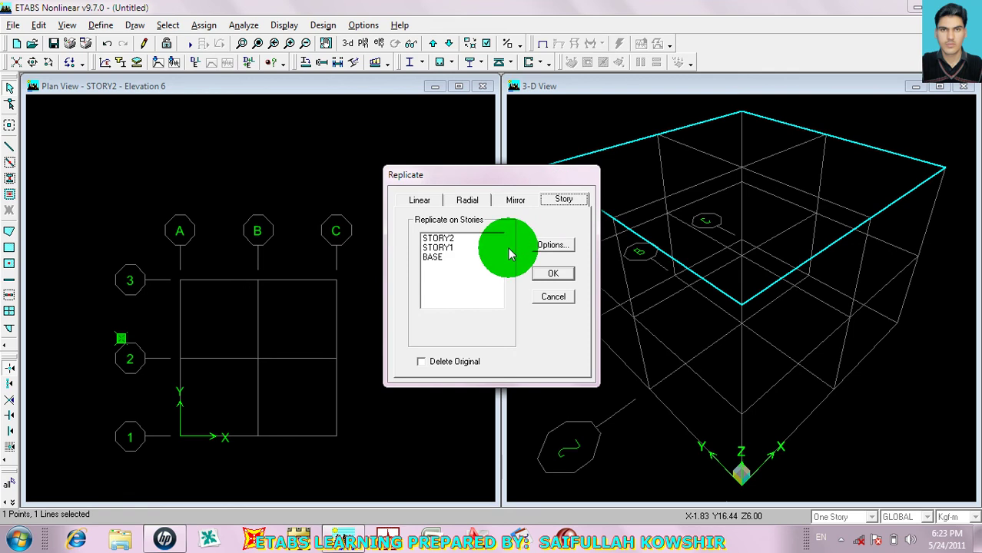
left_click(450, 247)
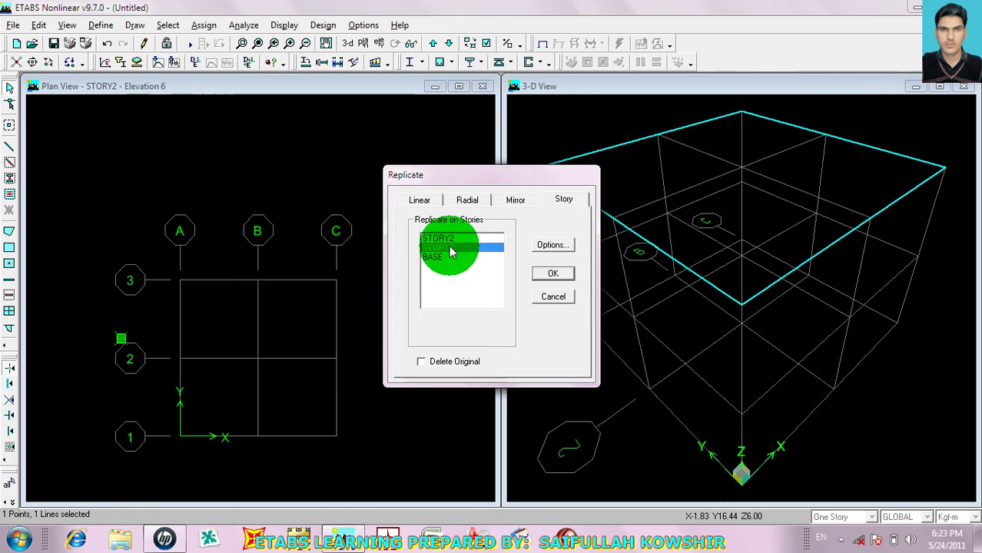
left_click(549, 276)
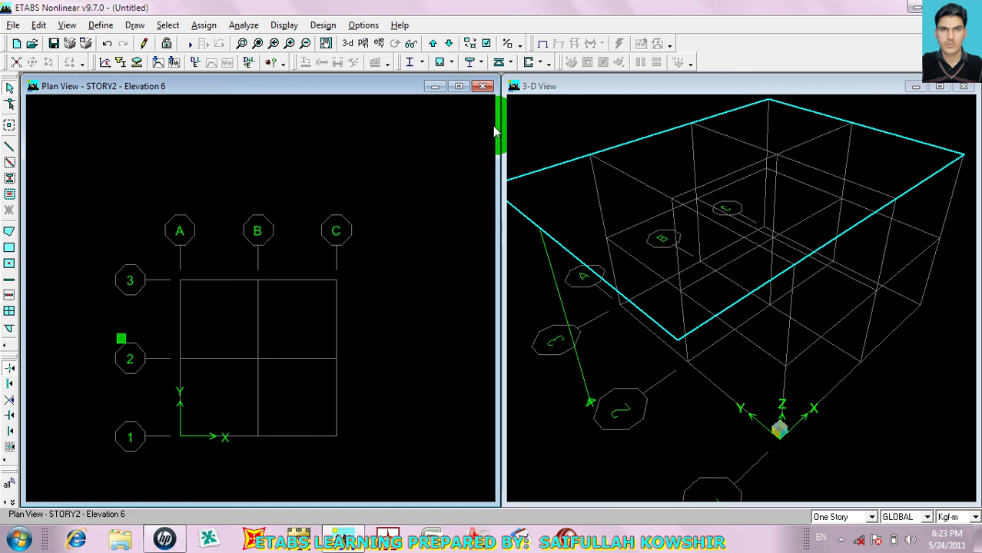
- Show the STORY1 plan and set up a frame line with the ConcBm property for drawing
left_click(448, 43)
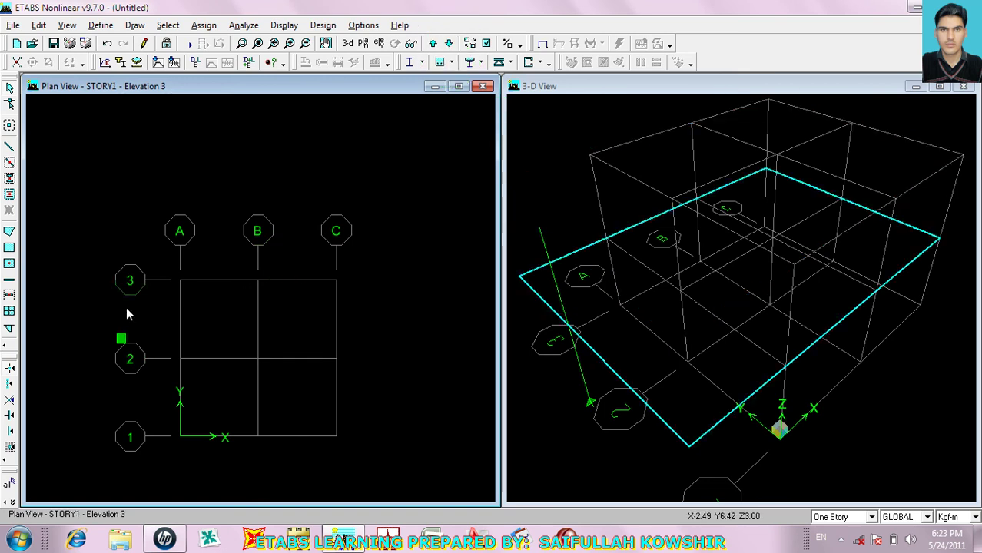
left_click(10, 146)
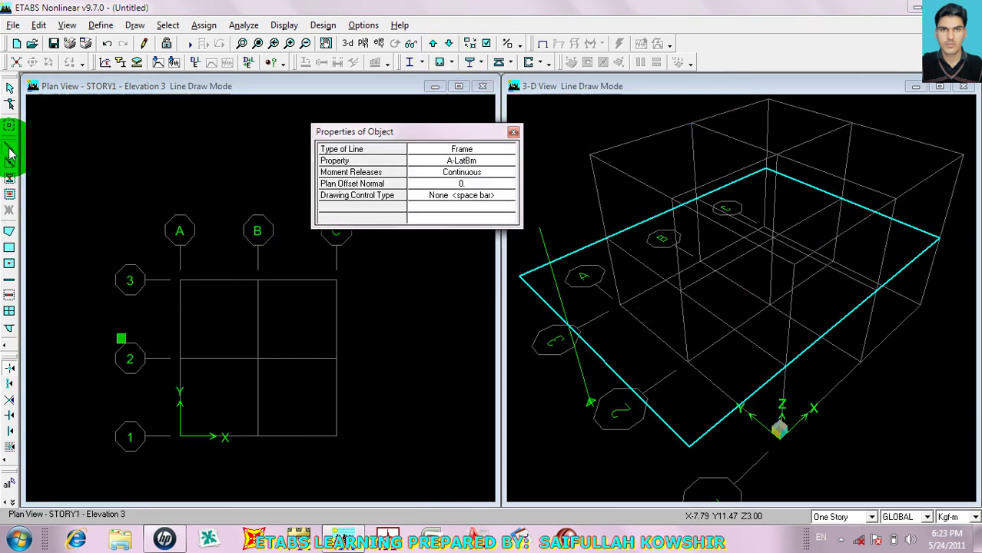
left_click(475, 162)
left_click(480, 163)
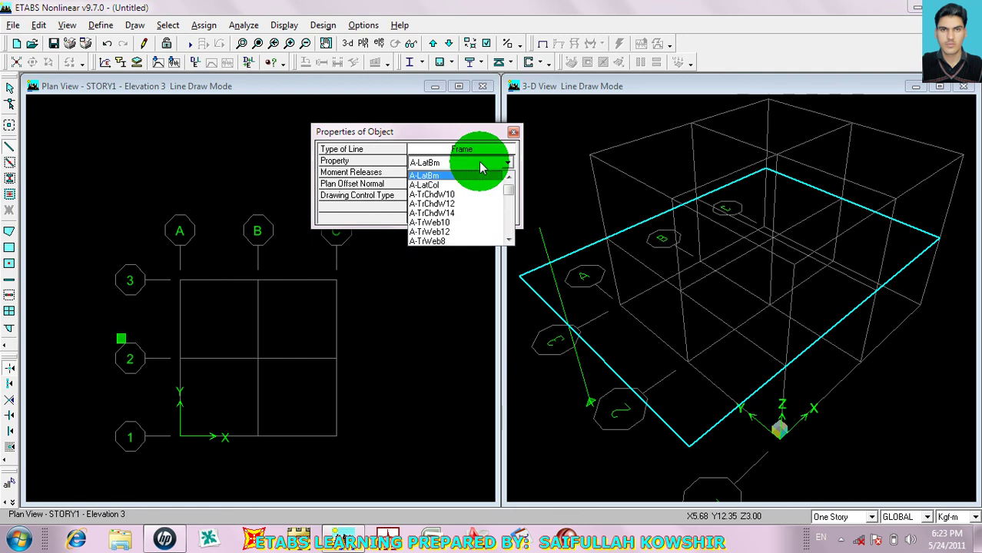
key("c")
left_click(481, 166)
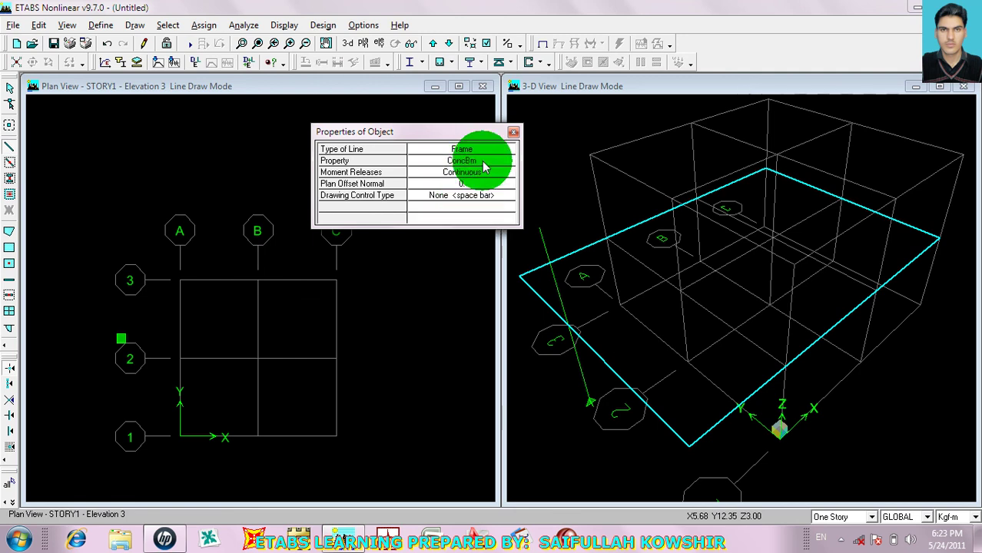
- Set the line's drawing control to Fixed Length and Angle with a length of 2, and start the beam at the offset column
left_click(486, 195)
left_click(506, 197)
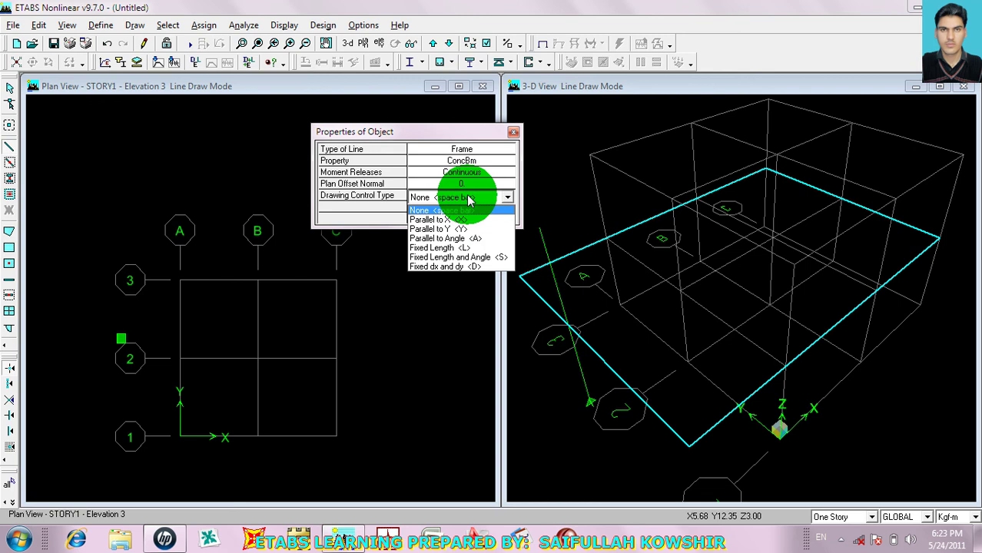
left_click(469, 257)
left_click(477, 207)
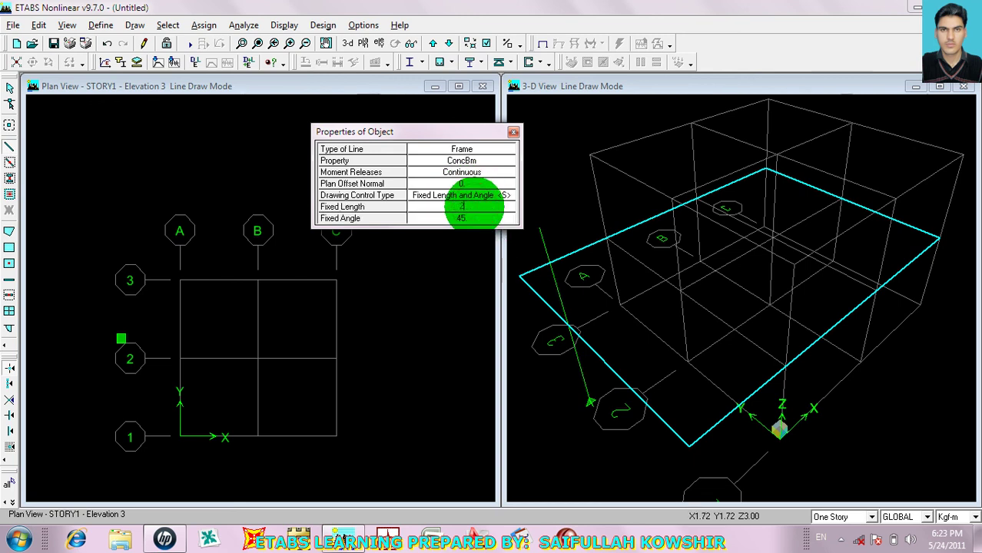
left_click(459, 218)
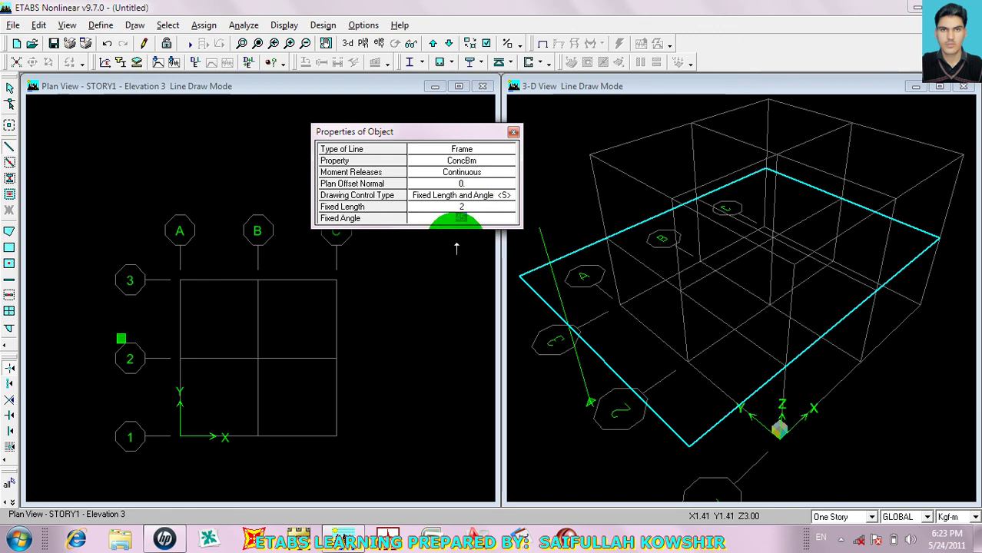
left_click(120, 338)
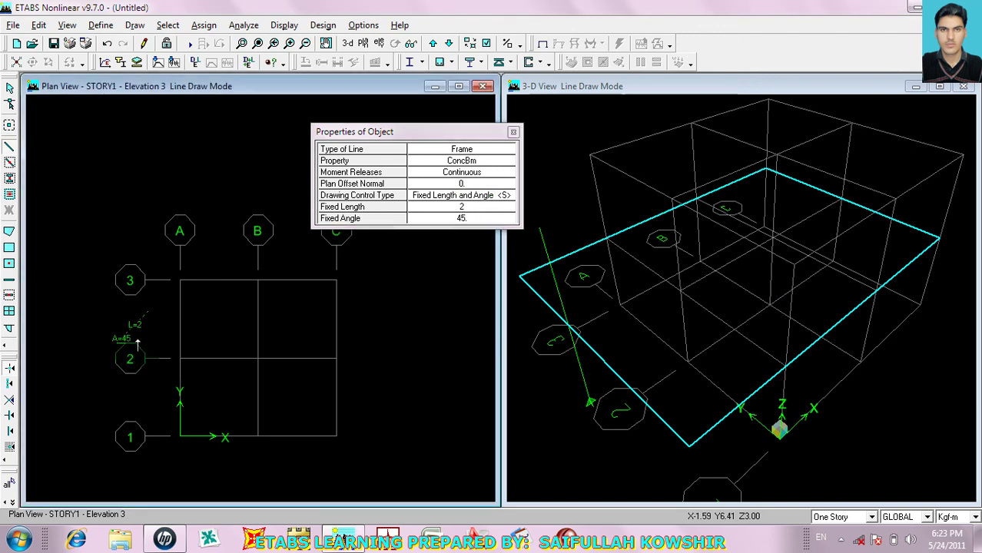
- Try fixed angles of -135 and 135 for the beam starting at the offset column
left_click(461, 219)
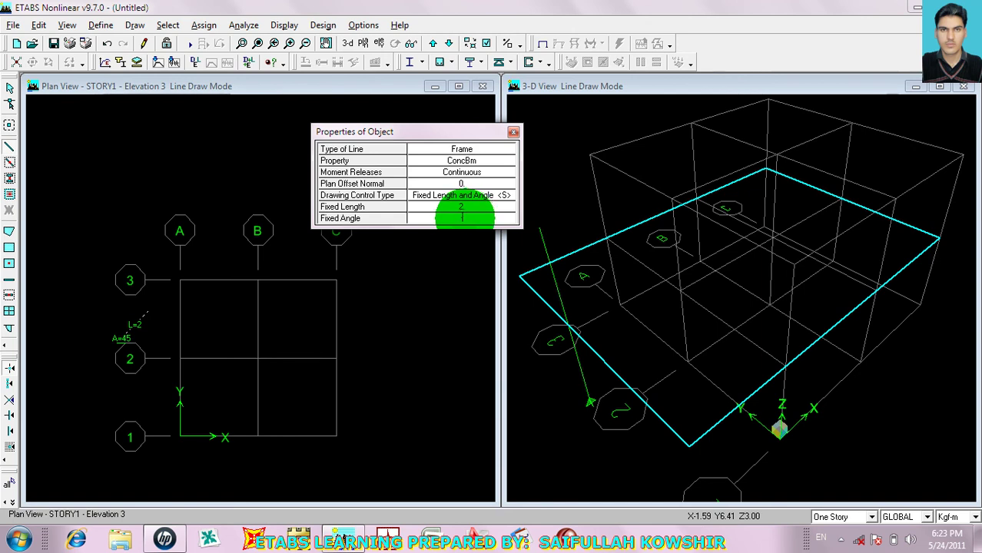
type("-135")
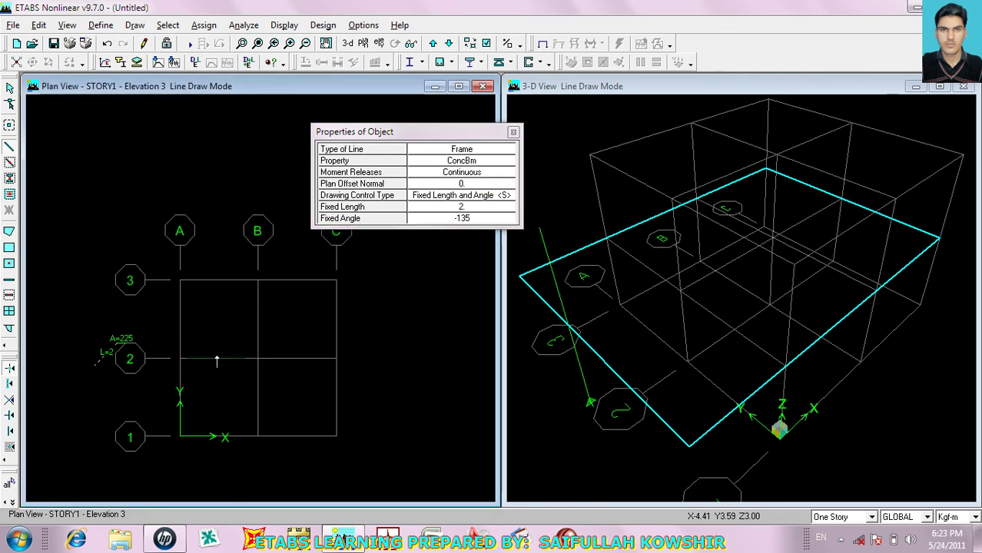
double_click(473, 221)
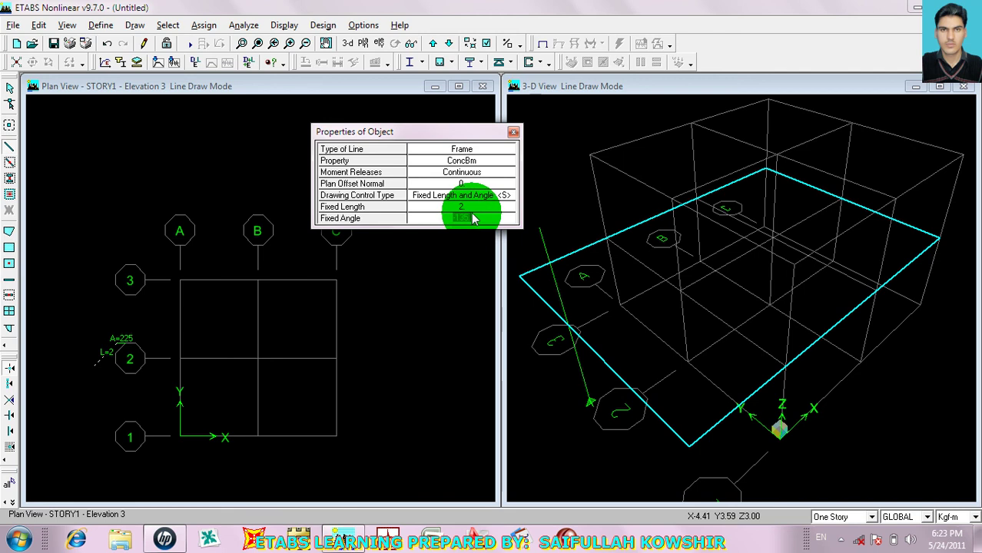
double_click(475, 220)
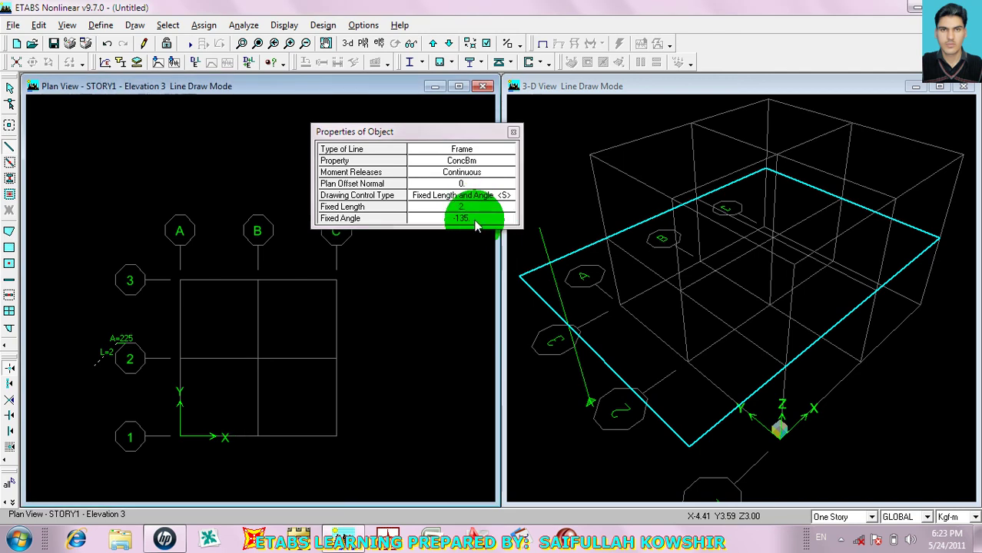
type("135")
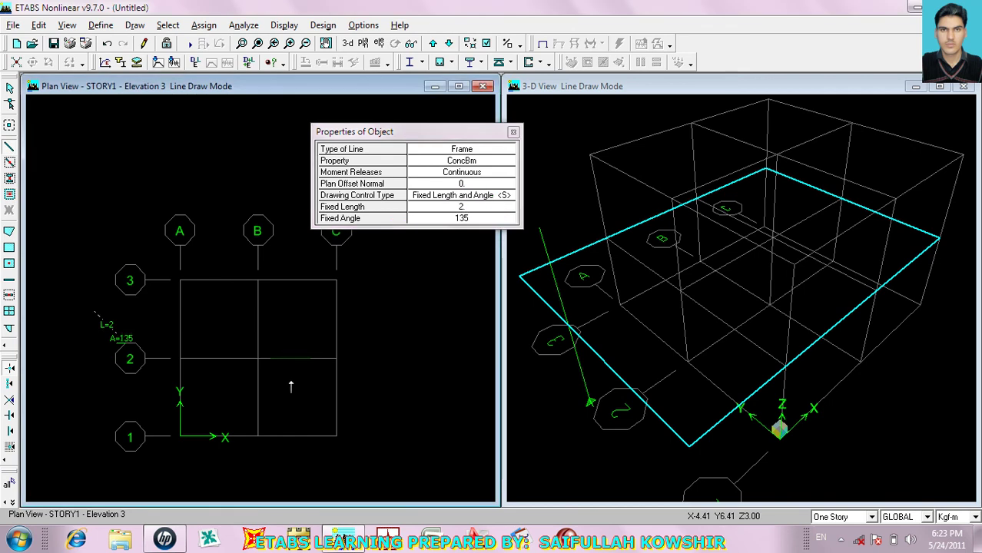
- Set the beam's fixed angle to -45, place its end point, and leave line drawing with the drawing control set to None
left_click(459, 221)
double_click(474, 222)
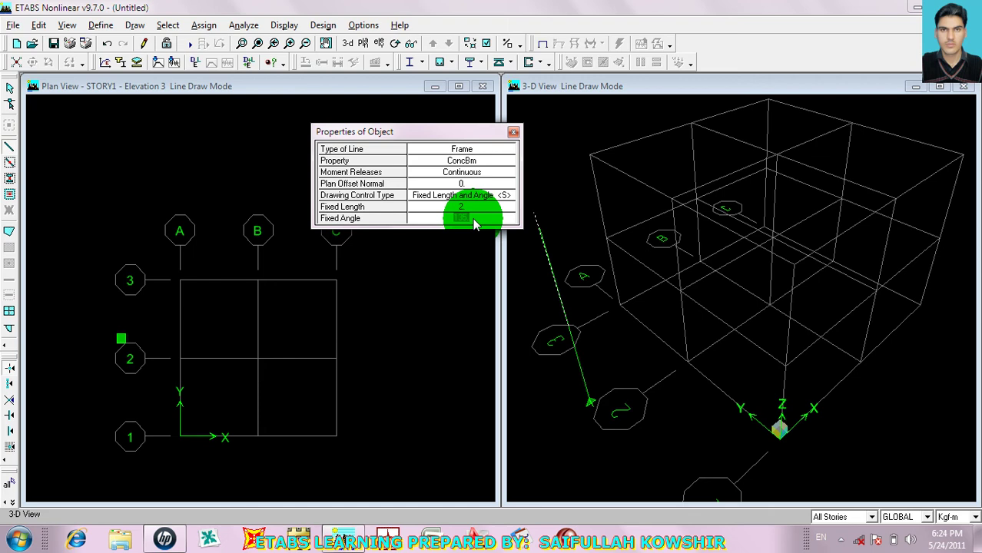
key("BackSpace")
type("-45")
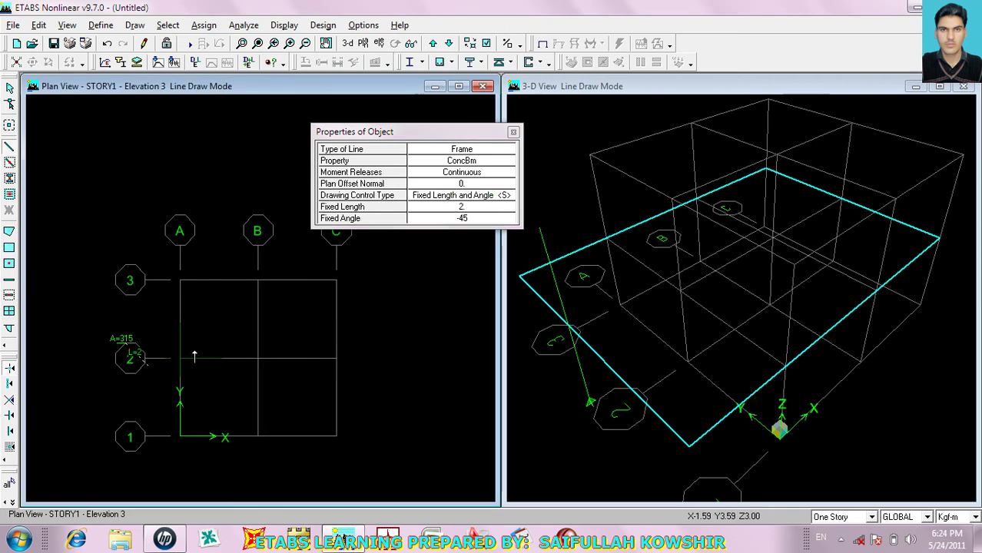
key("space")
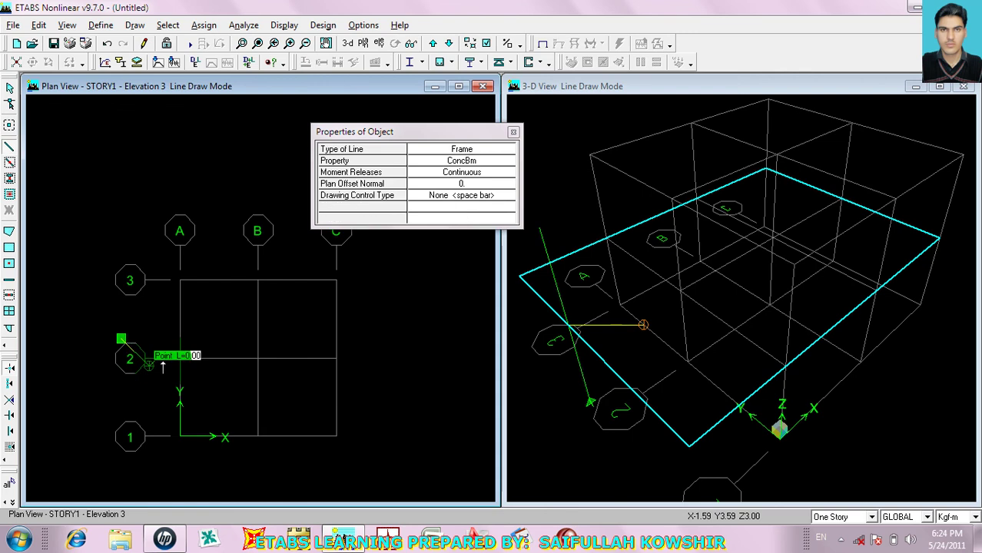
left_click(8, 101)
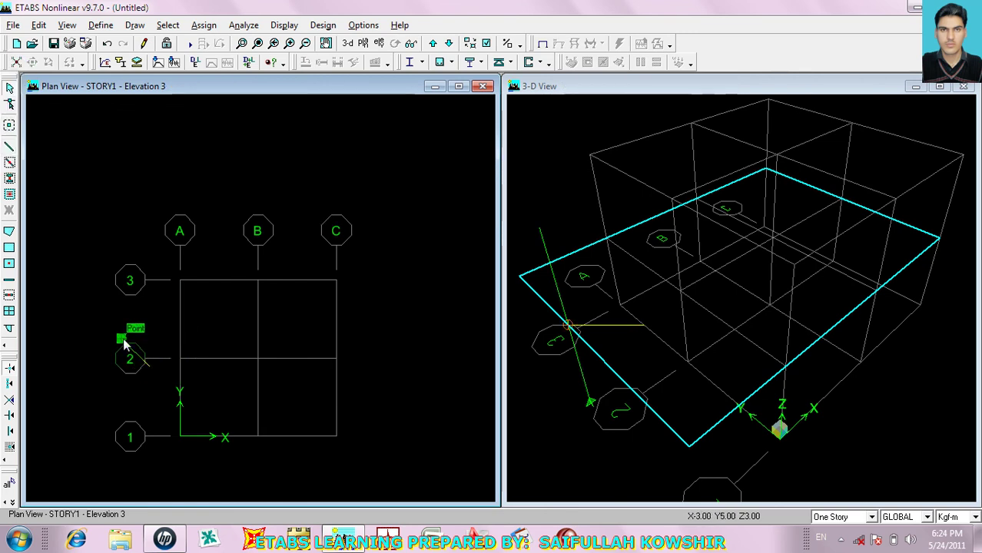
- Switch to Similar Stories and select the offset column with its point and the attached angled beam in plan
left_click(824, 515)
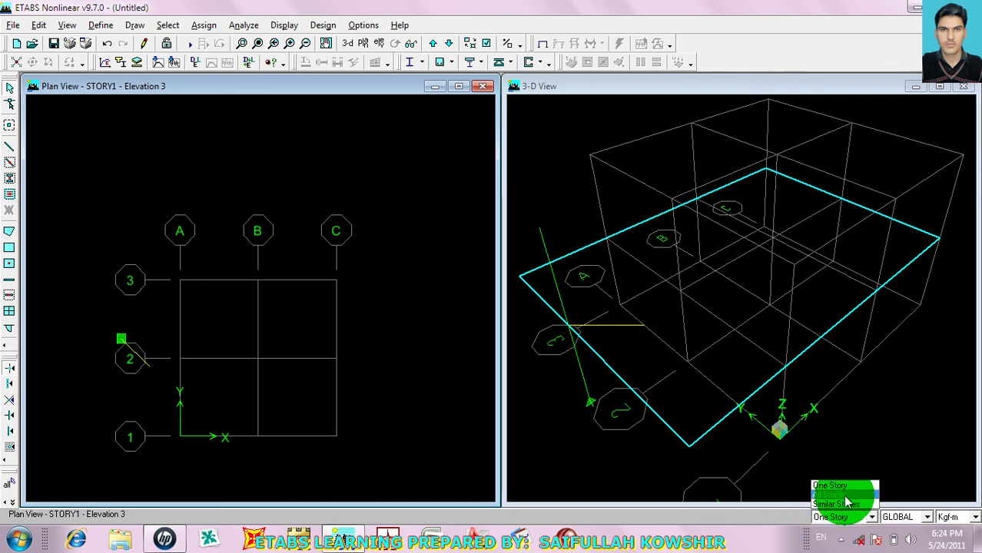
left_click(837, 504)
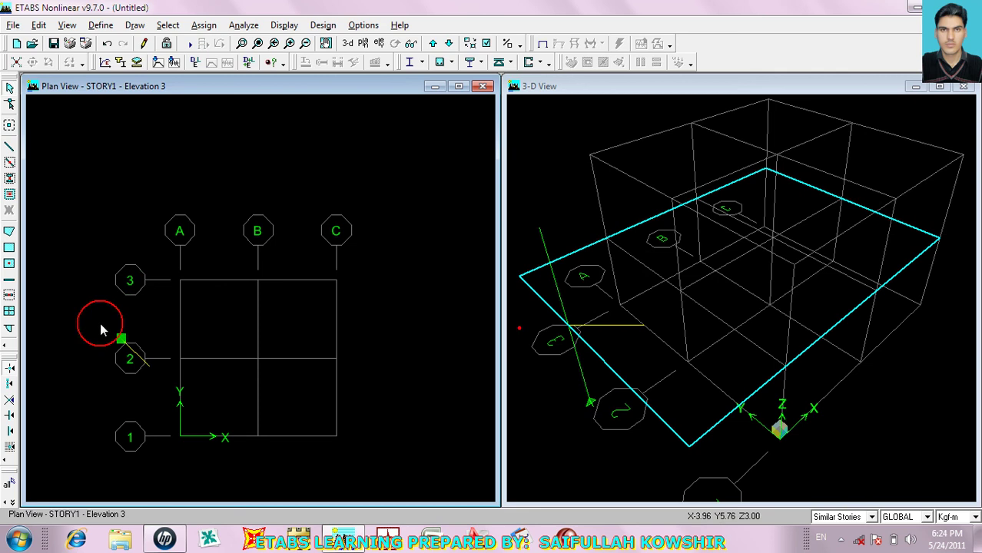
left_click_drag(100, 329, 127, 348)
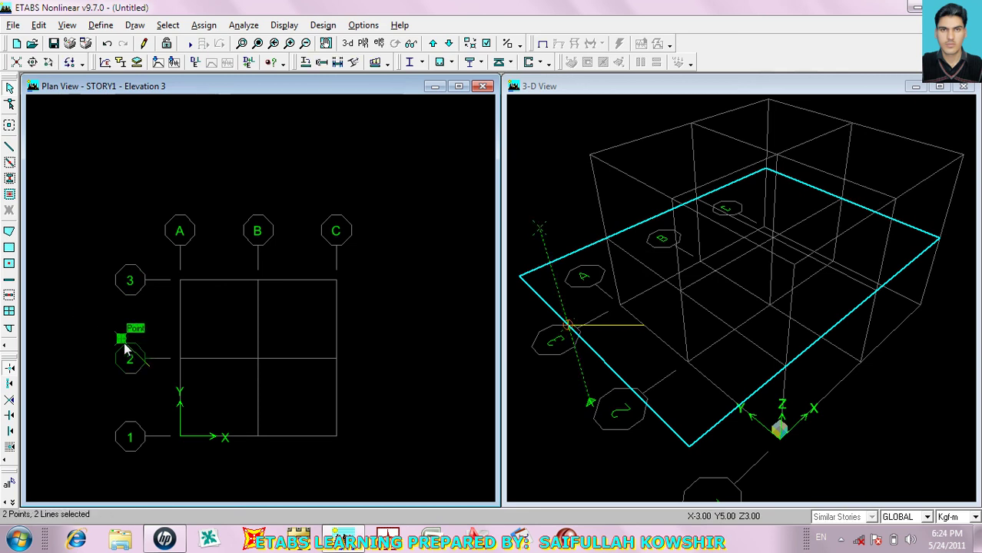
left_click(138, 360)
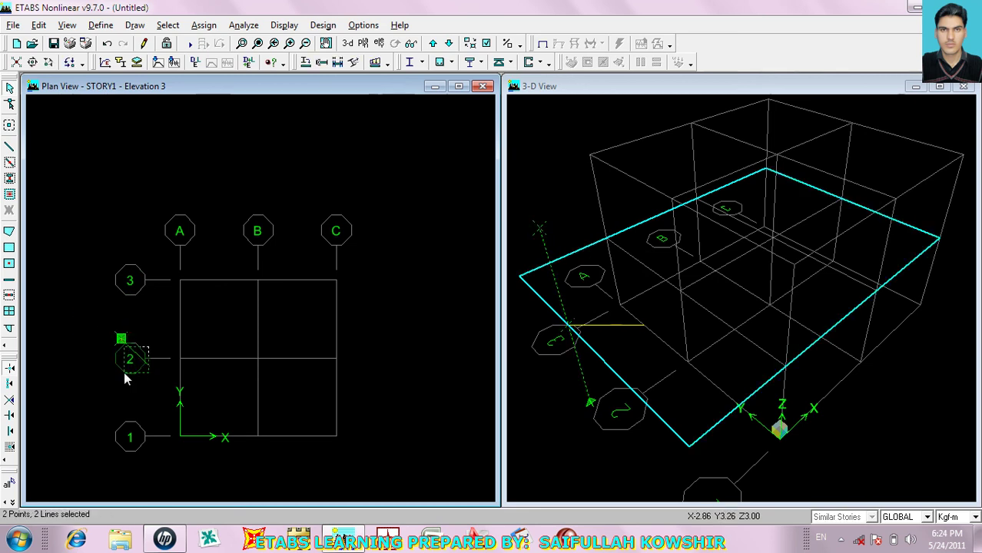
left_click(125, 373)
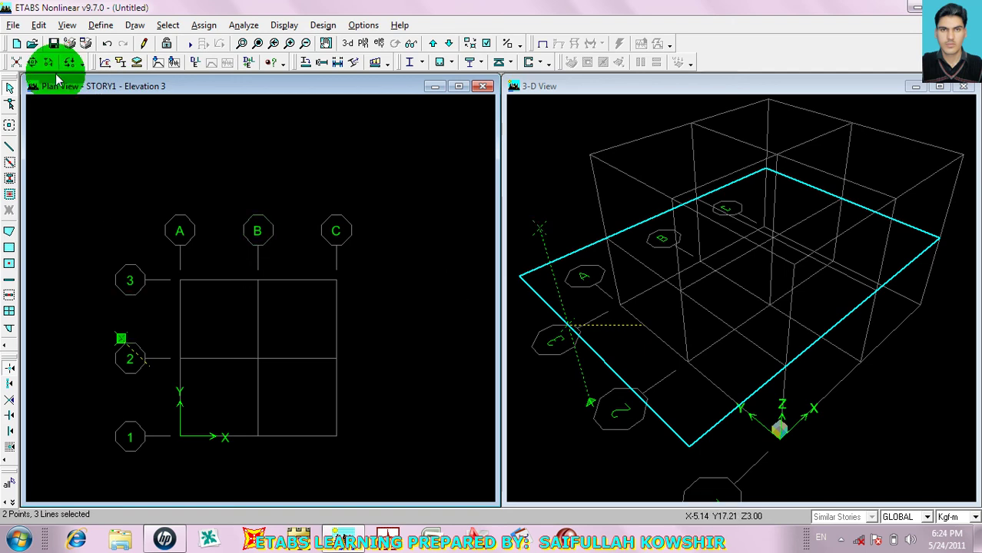
- Start a radial Extrude Lines to Areas about point 0, 0 and set the number to 30 and the total drop to 0
left_click(39, 25)
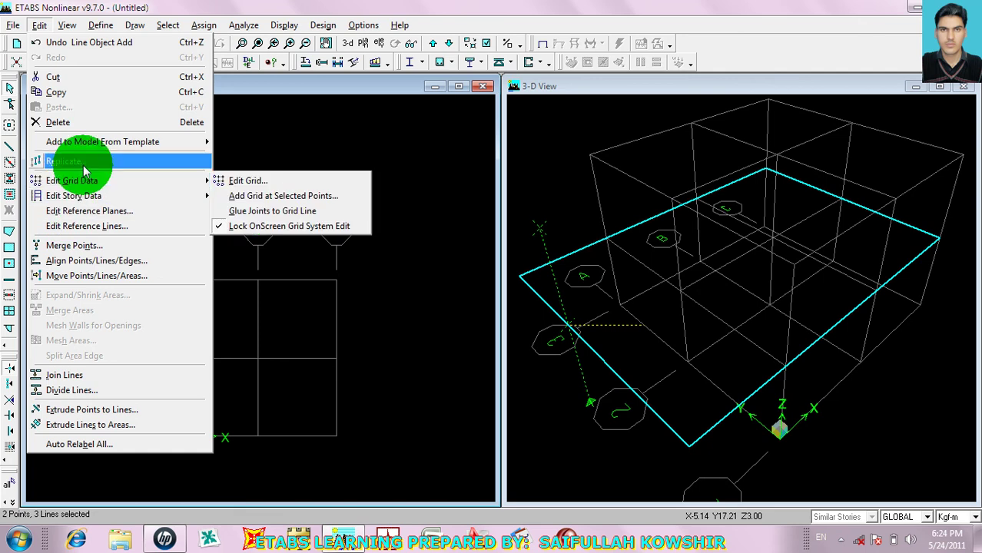
left_click(128, 427)
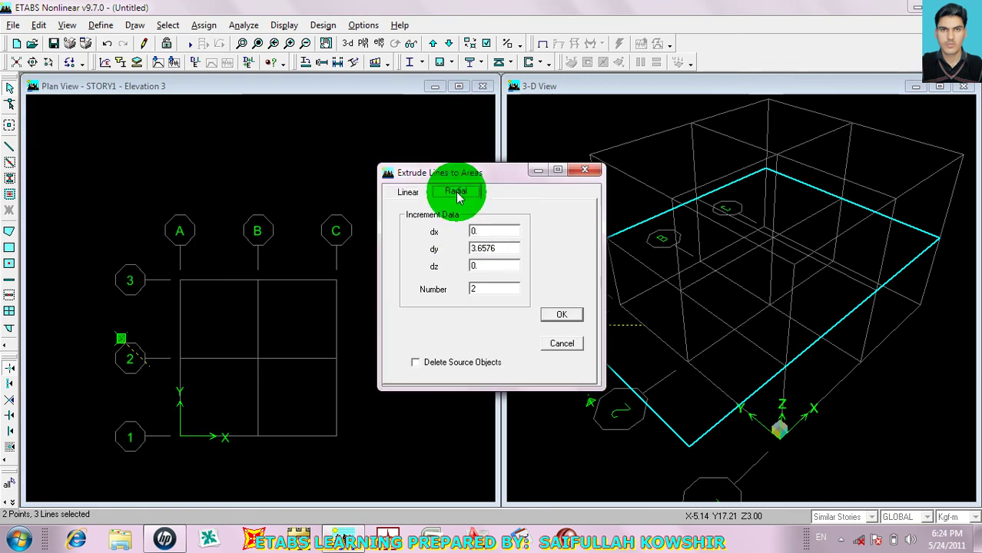
left_click(456, 193)
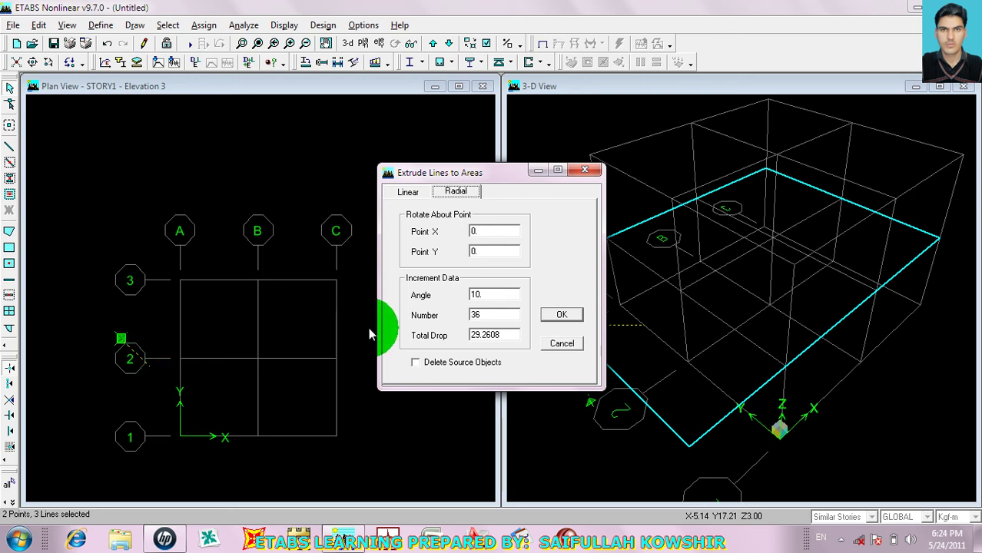
double_click(491, 232)
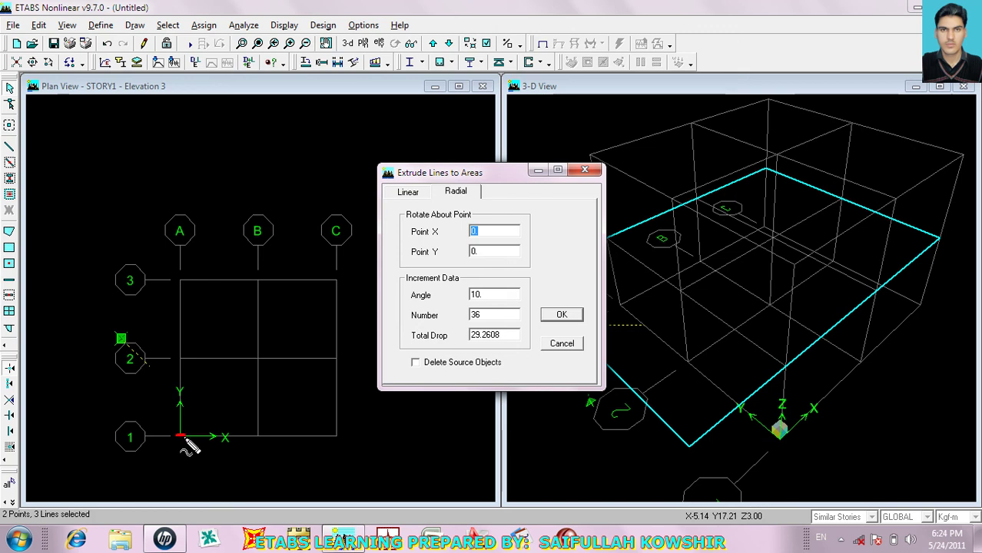
mouse_move(188, 448)
left_mouse_down()
mouse_move(202, 469)
mouse_move(219, 471)
mouse_move(246, 472)
mouse_move(252, 450)
mouse_move(251, 485)
left_mouse_up()
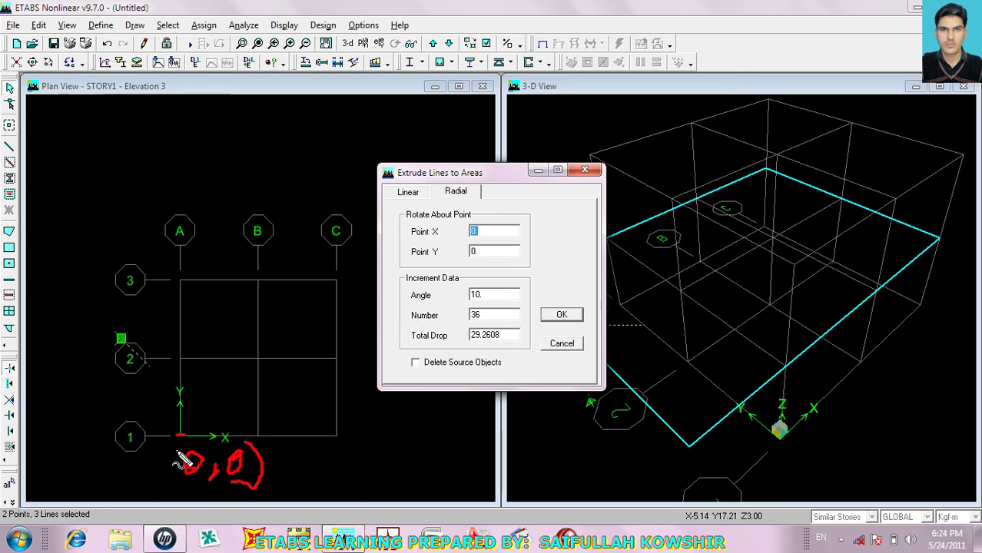
key("Escape")
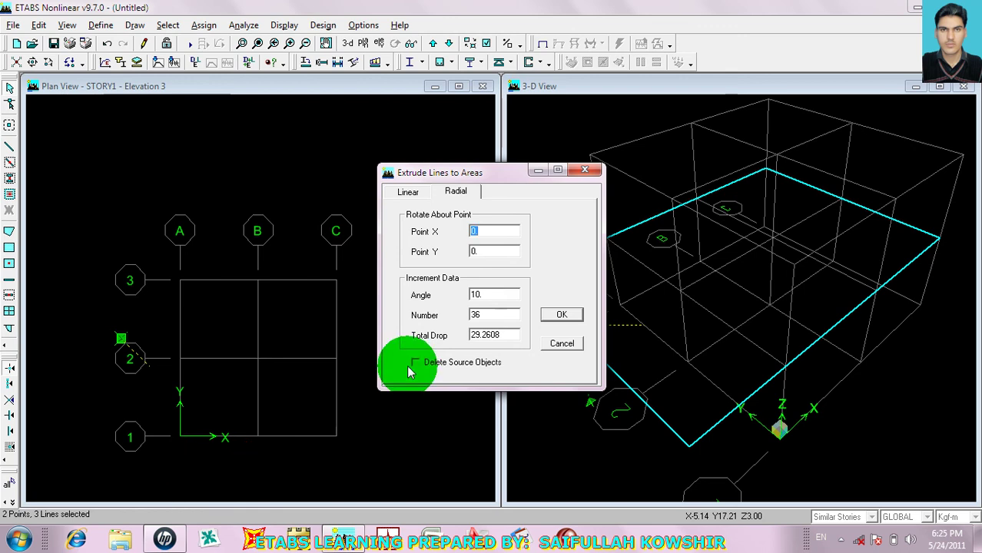
double_click(497, 295)
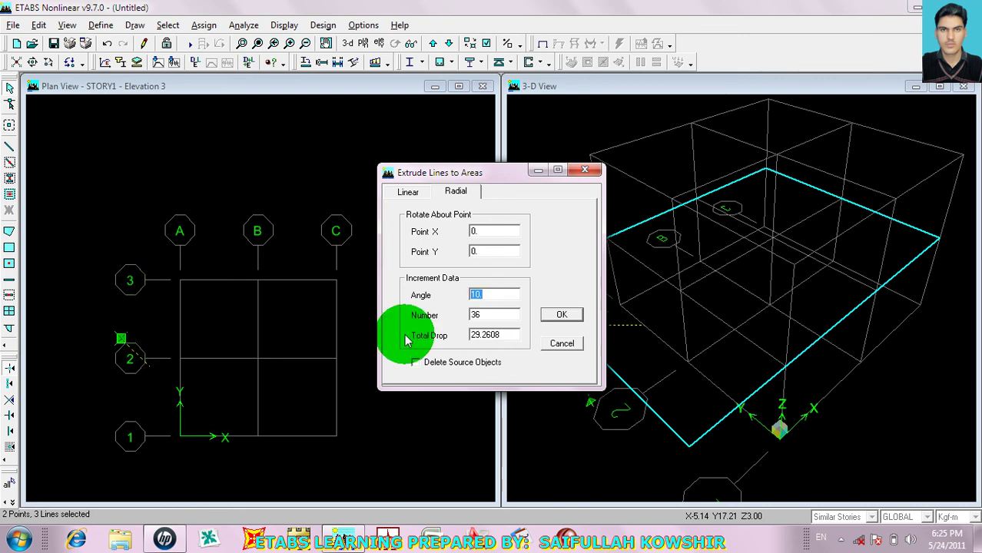
double_click(491, 315)
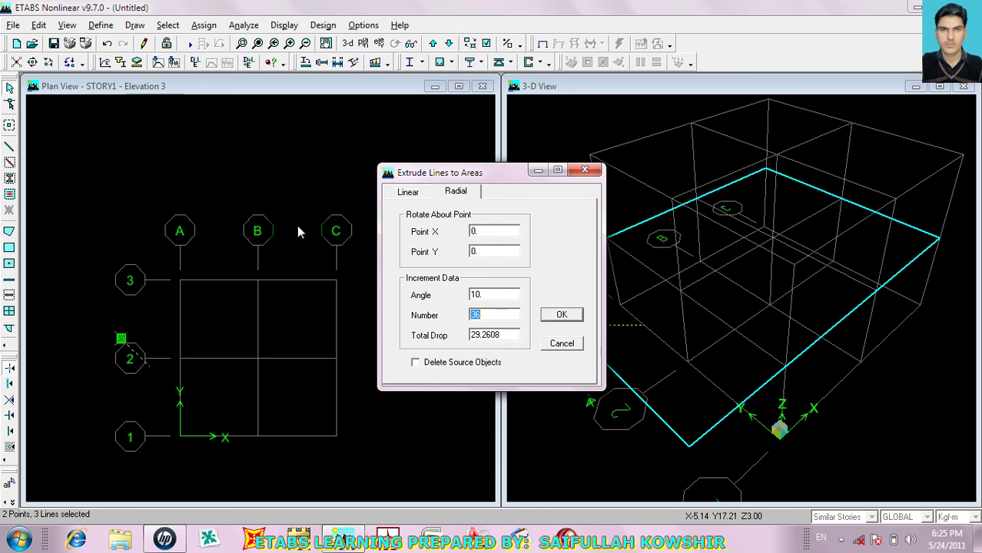
type("30")
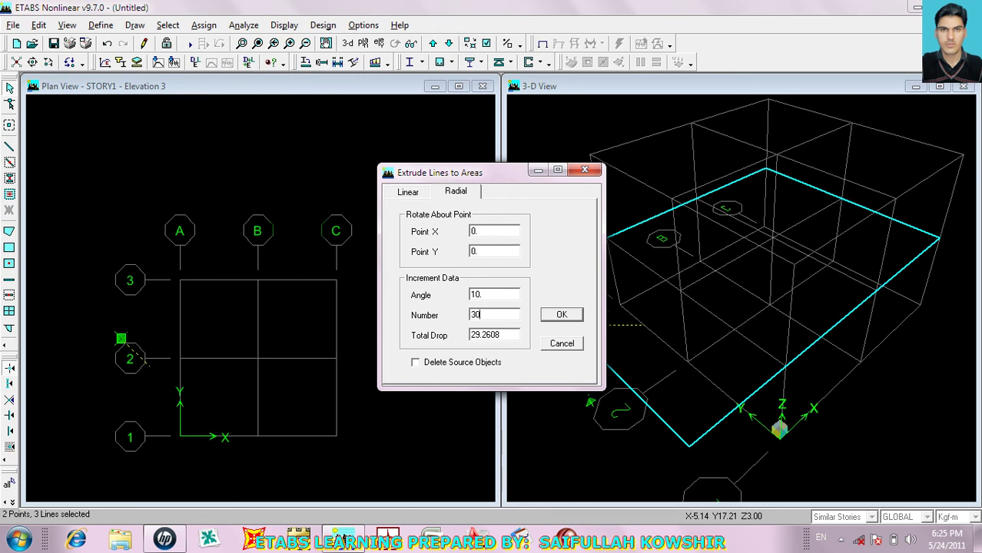
double_click(507, 337)
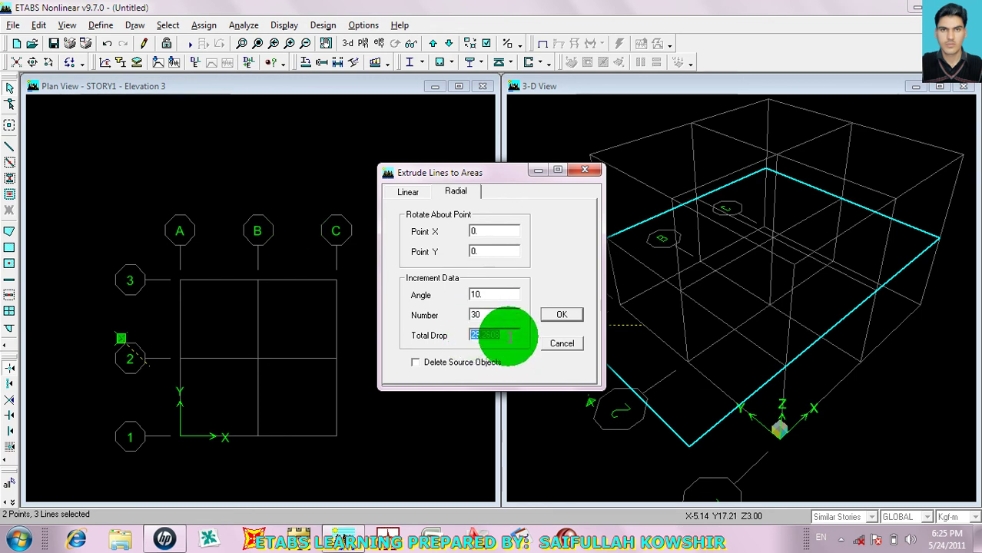
type("0")
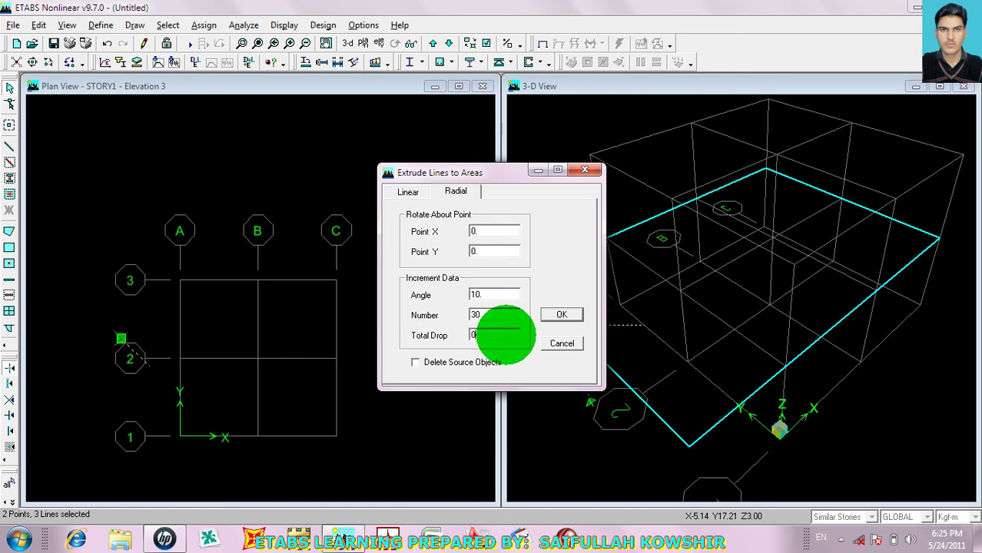
- Set the radial extrusion angle to 15 and extrude the selected column and beam into areas
double_click(489, 316)
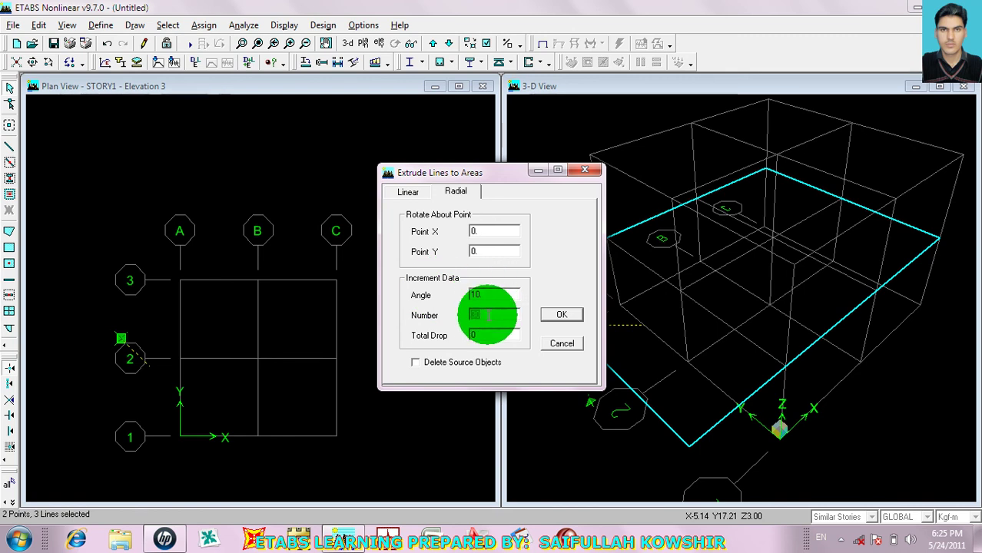
double_click(492, 295)
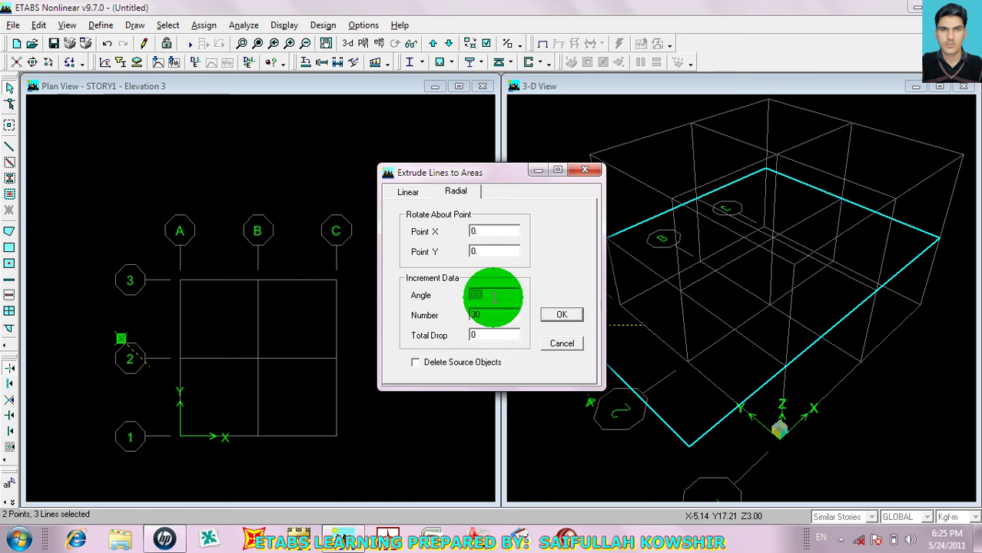
type("15")
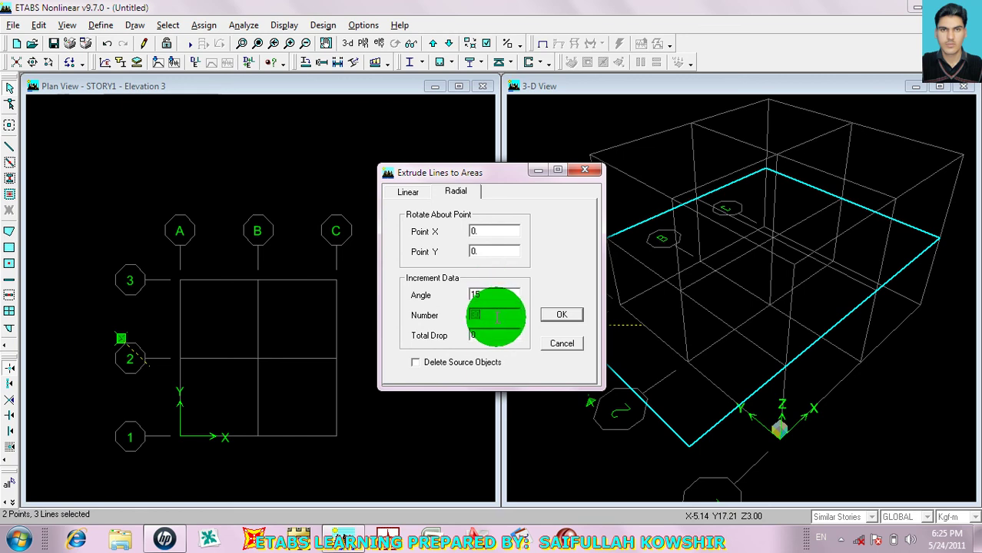
double_click(495, 315)
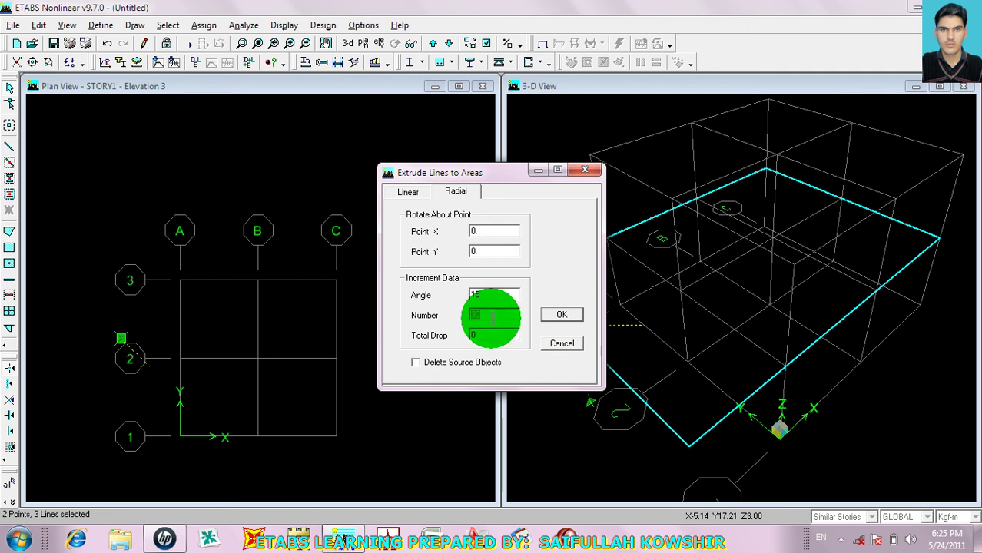
left_click(560, 315)
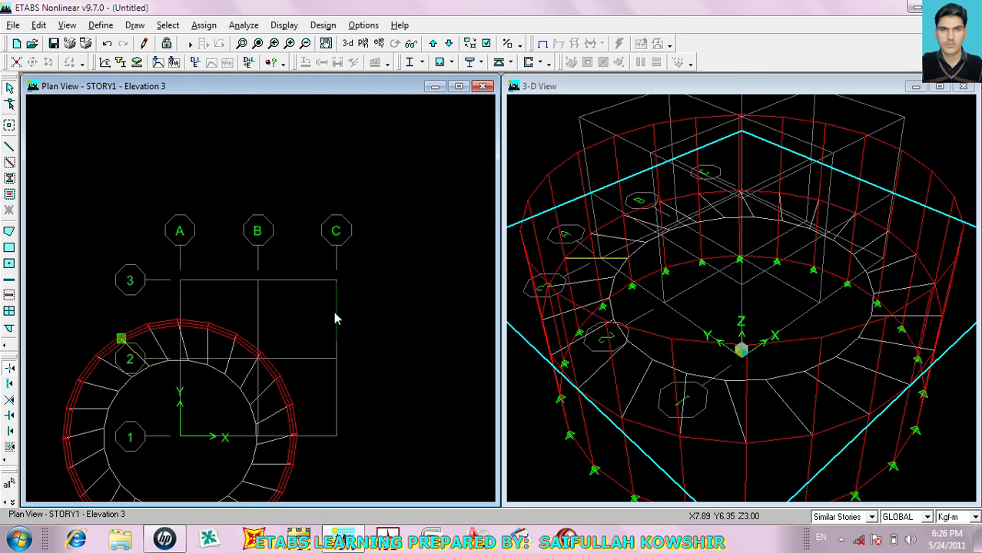
- Undo the 15-degree radial extrusion and restore the previous selection of the column and beam
key("ctrl+z")
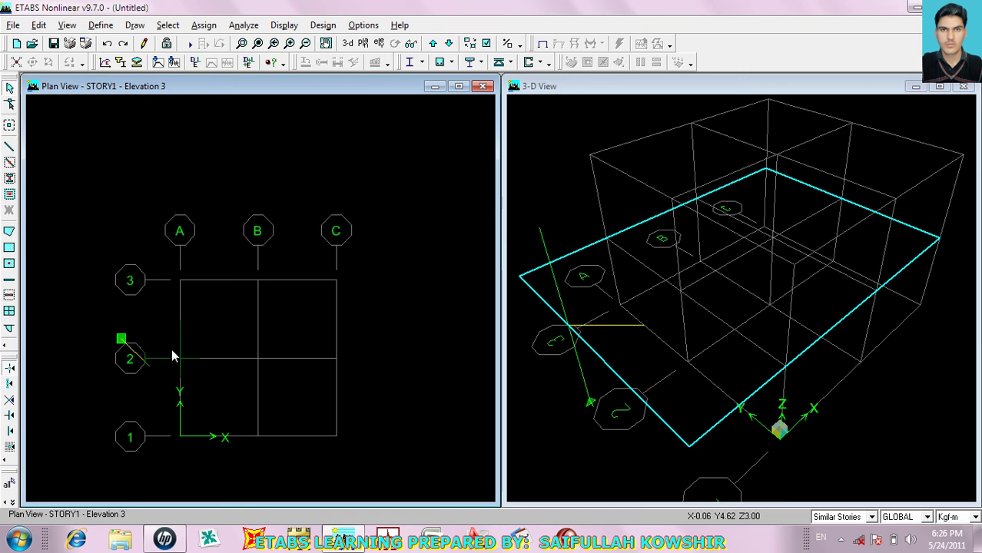
left_click(9, 503)
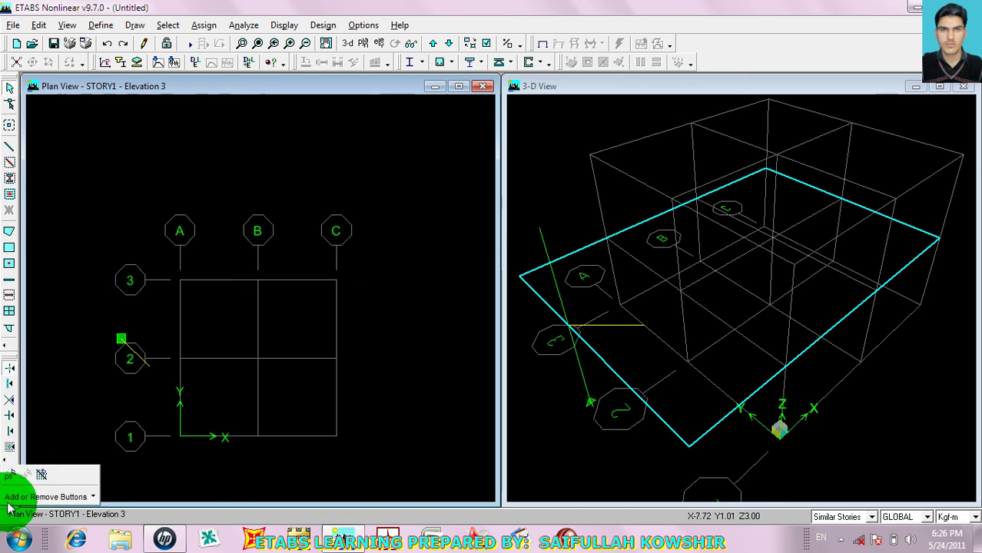
left_click(9, 475)
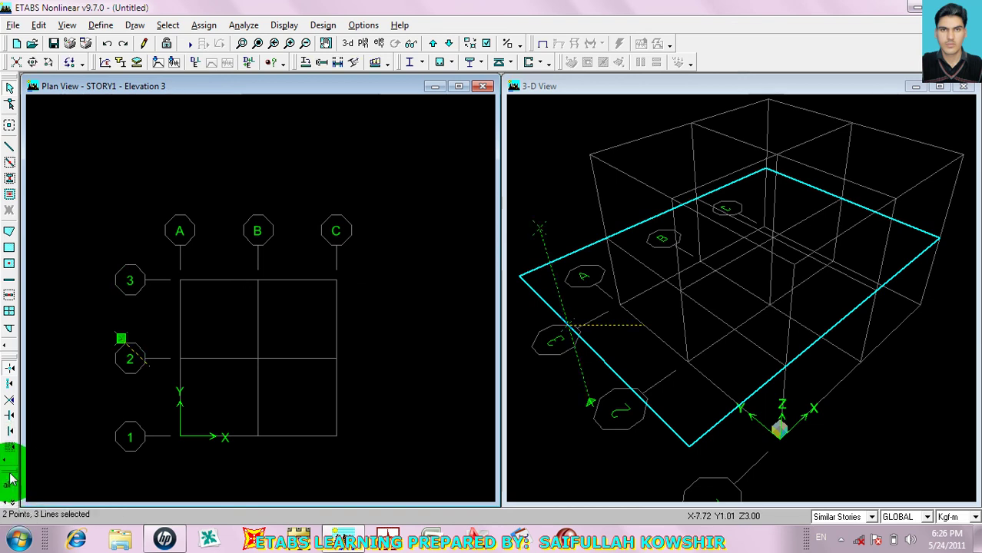
left_click(38, 26)
left_click(61, 161)
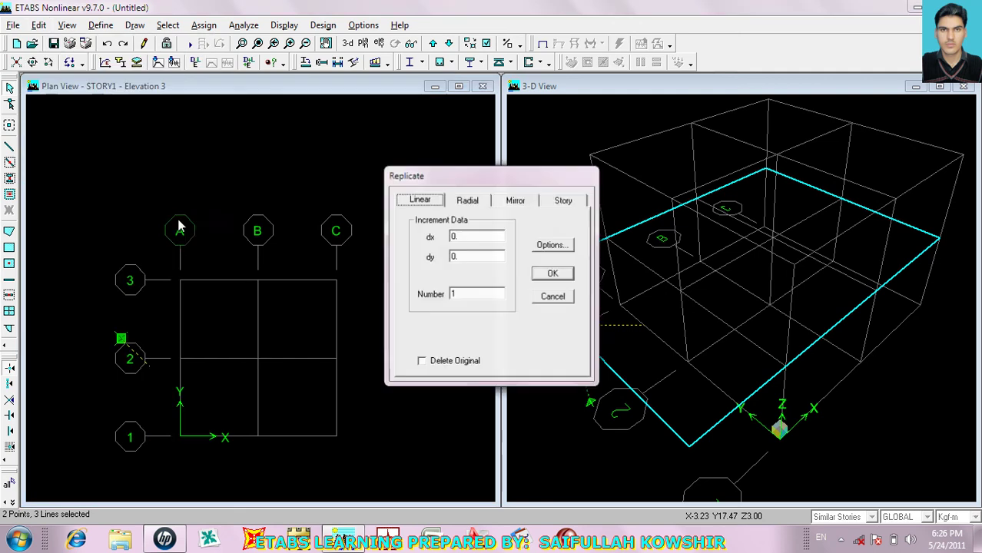
left_click(552, 296)
- Extrude the selected column and beam radially into areas about point 0, 0 with an angle of 10 and total drop 0
left_click(39, 25)
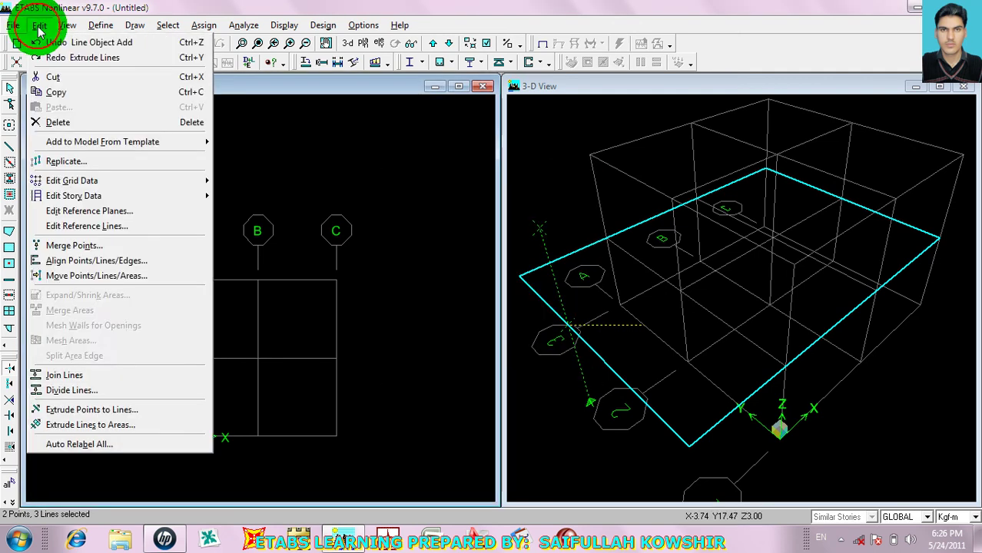
left_click(94, 426)
left_click(458, 193)
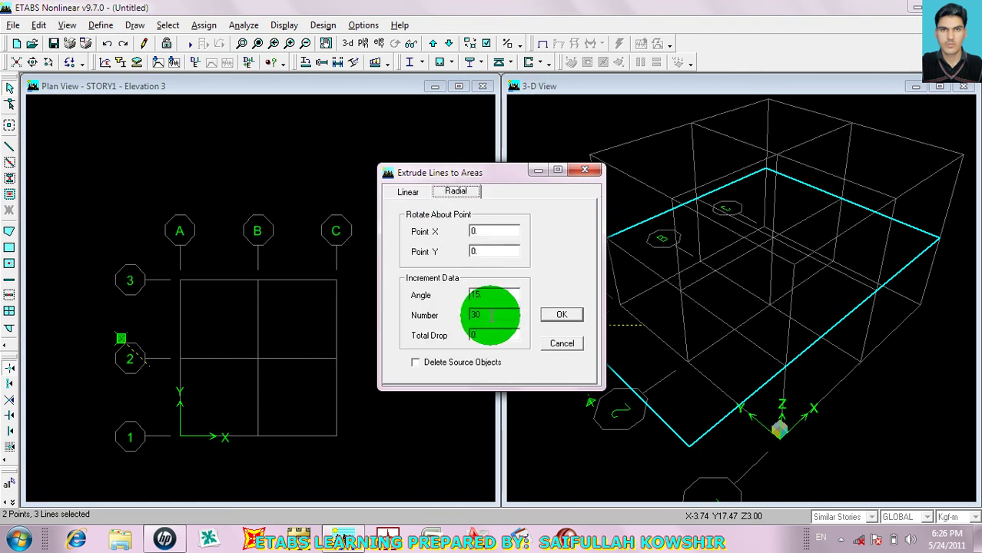
double_click(490, 315)
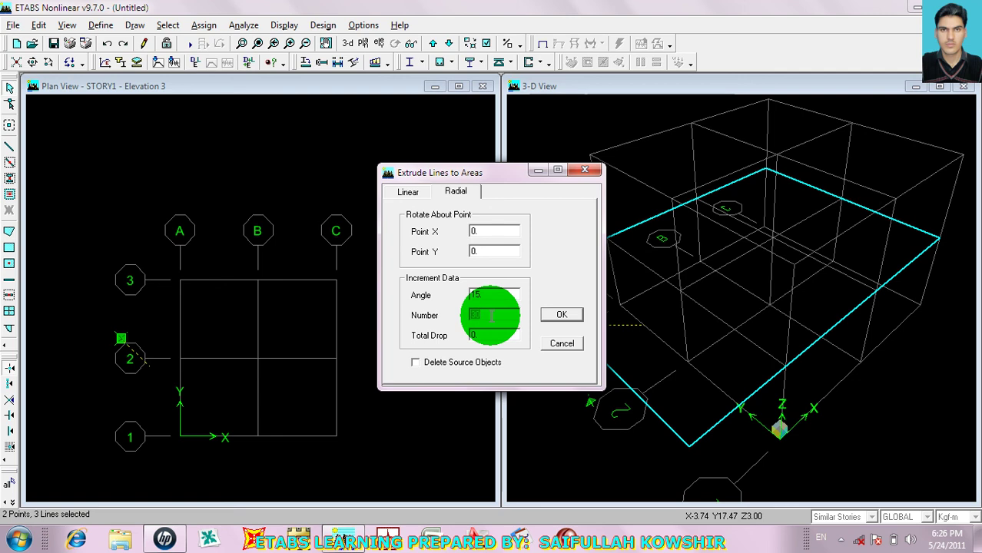
double_click(494, 295)
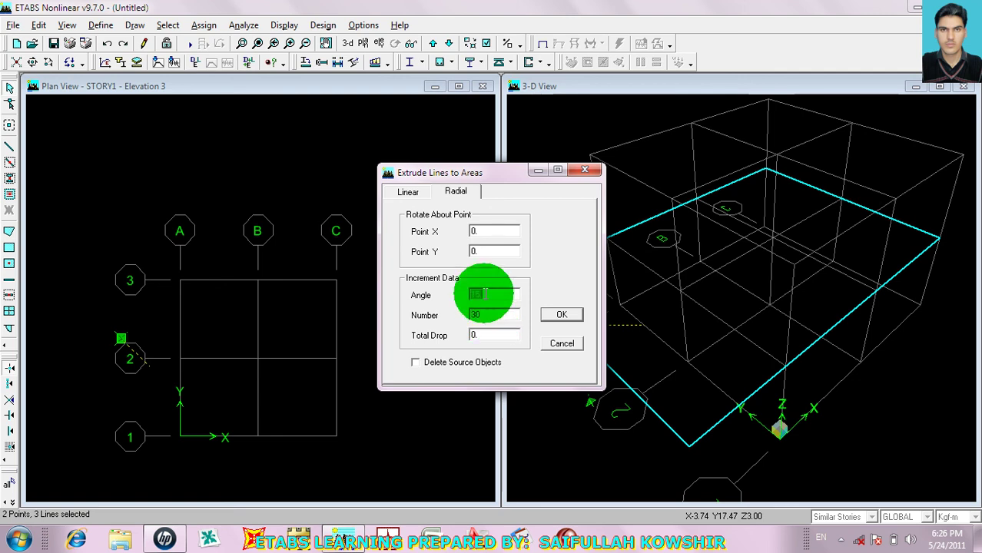
type("10")
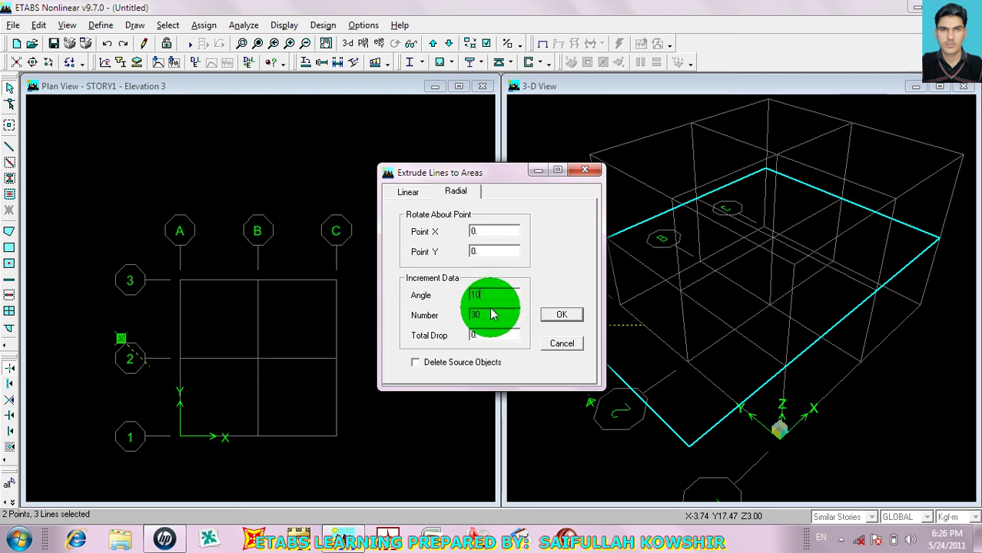
double_click(492, 315)
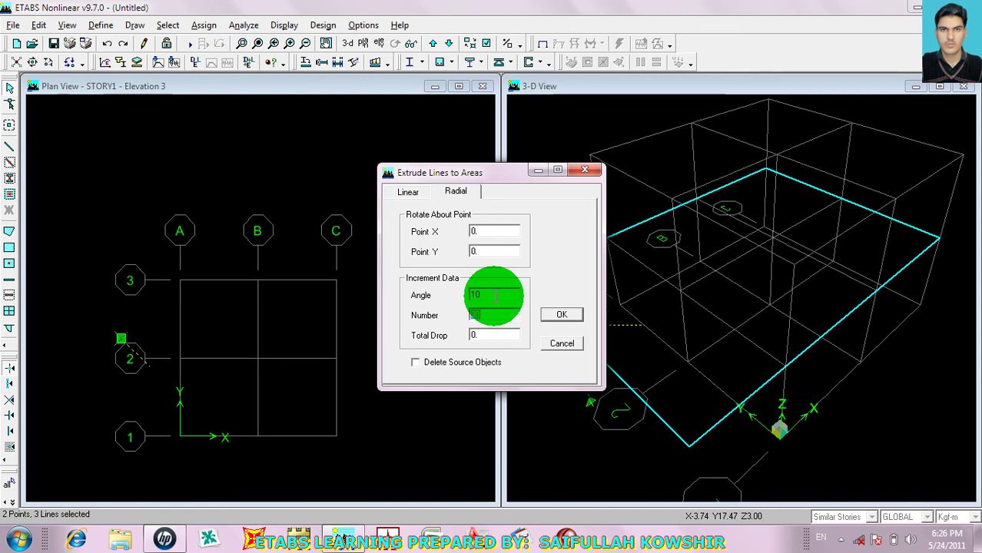
left_click(561, 314)
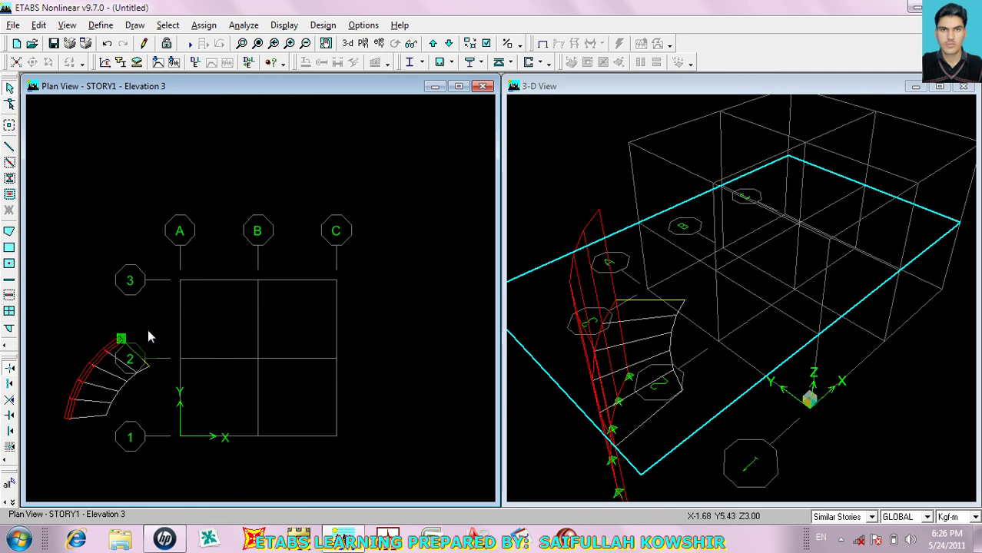
- Undo the 10-degree radial extrusion and restore the previous selection of the column and beam
middle_click_drag(151, 329, 159, 275)
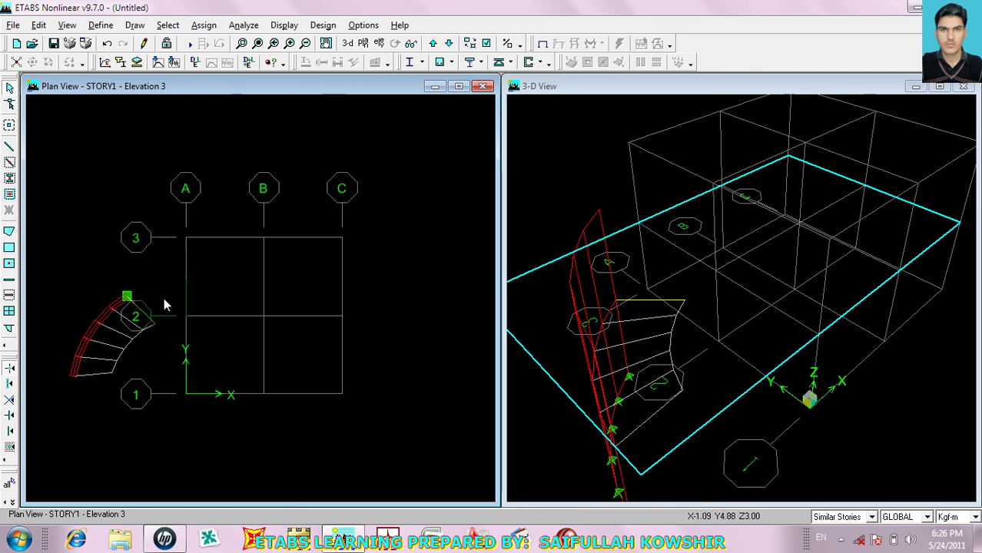
key("ctrl+z")
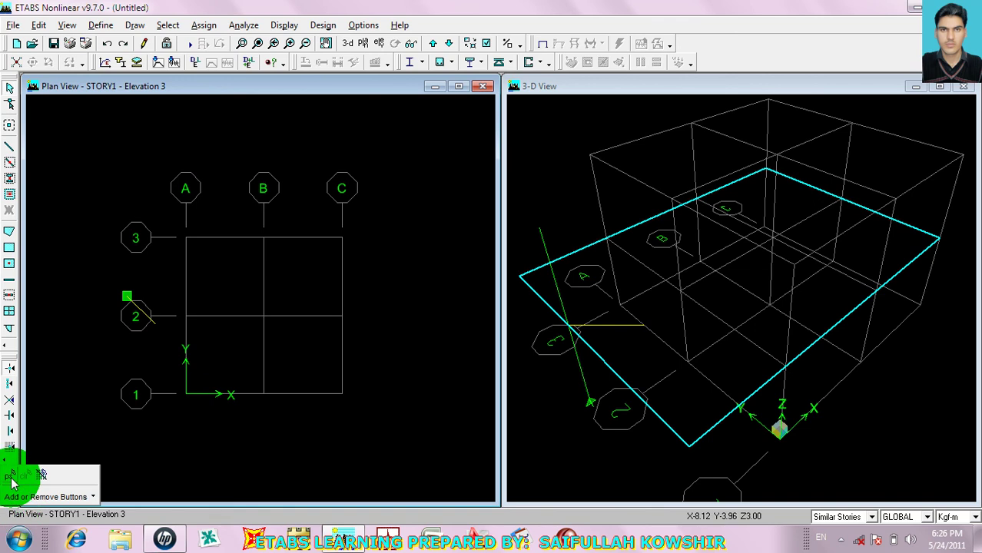
left_click(9, 484)
- Extrude the selected column and beam radially into areas about point 0, 0 with an angle of -10 and number 10
left_click(38, 25)
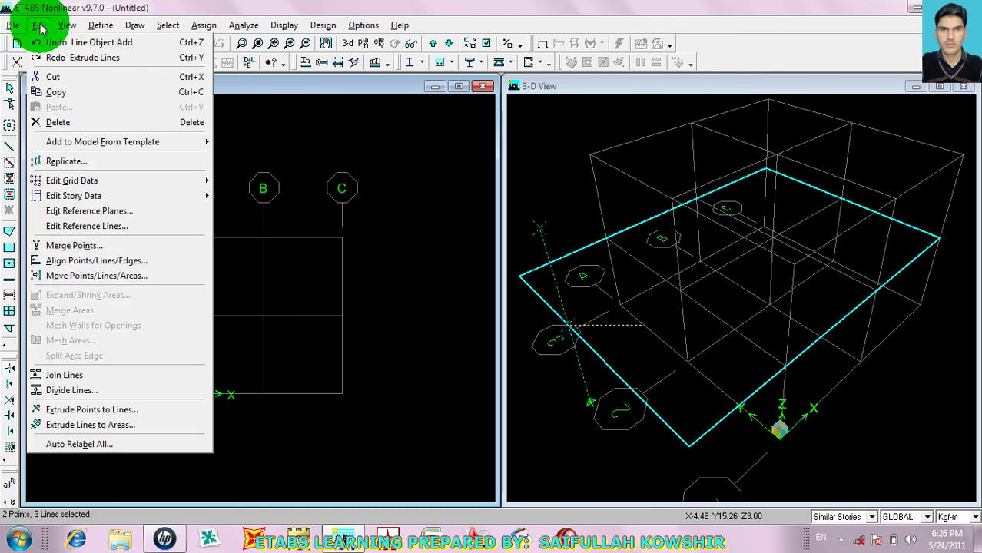
left_click(77, 425)
left_click(459, 193)
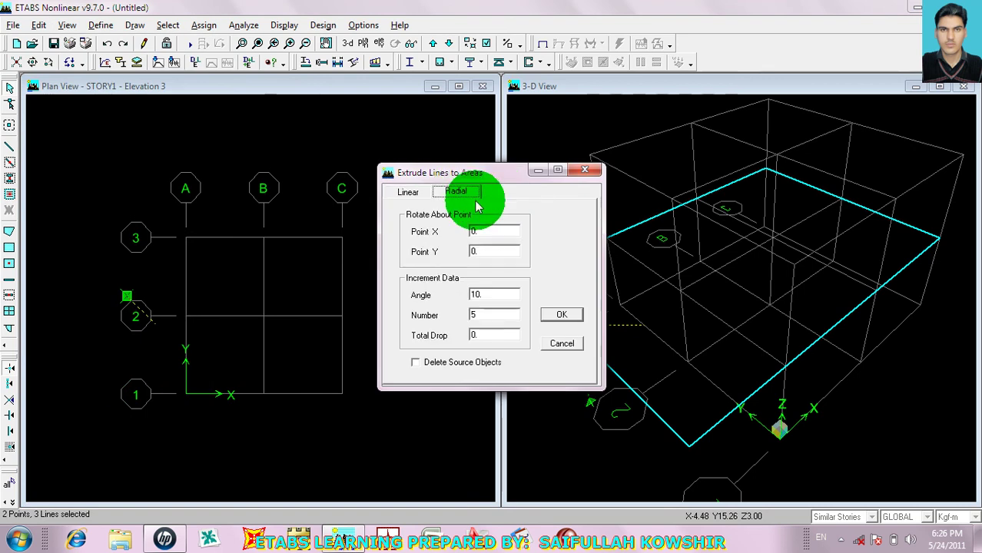
double_click(489, 315)
type("1")
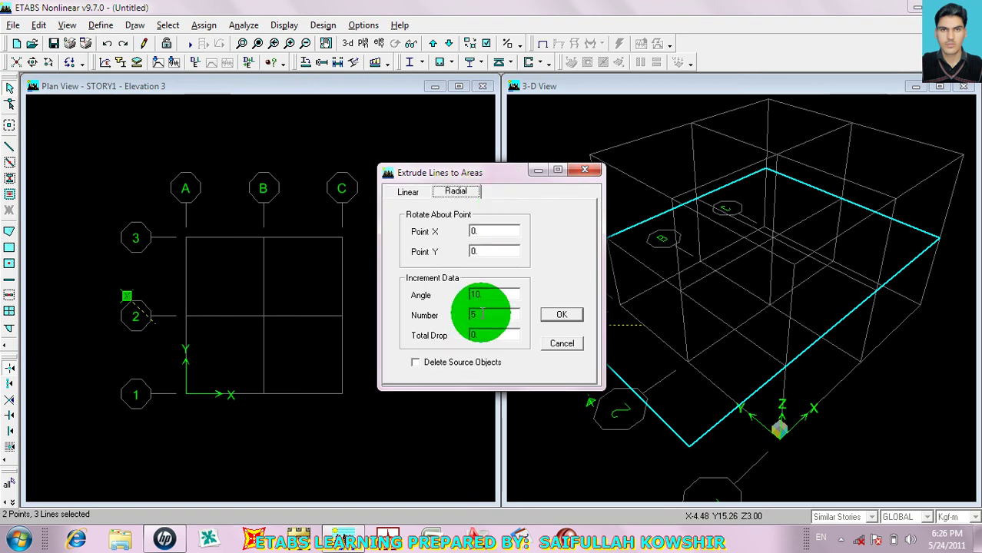
type("0")
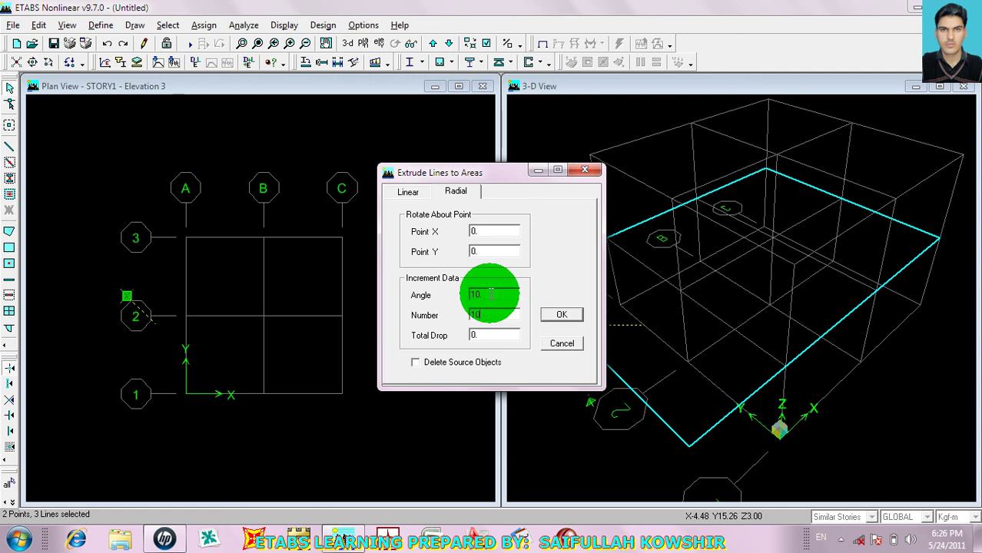
double_click(489, 295)
type("-18")
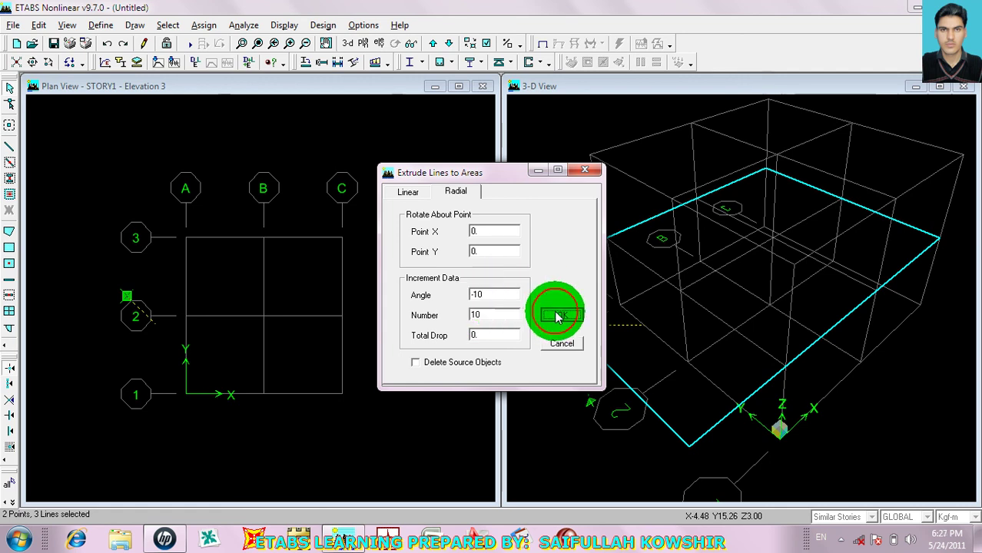
left_click(561, 315)
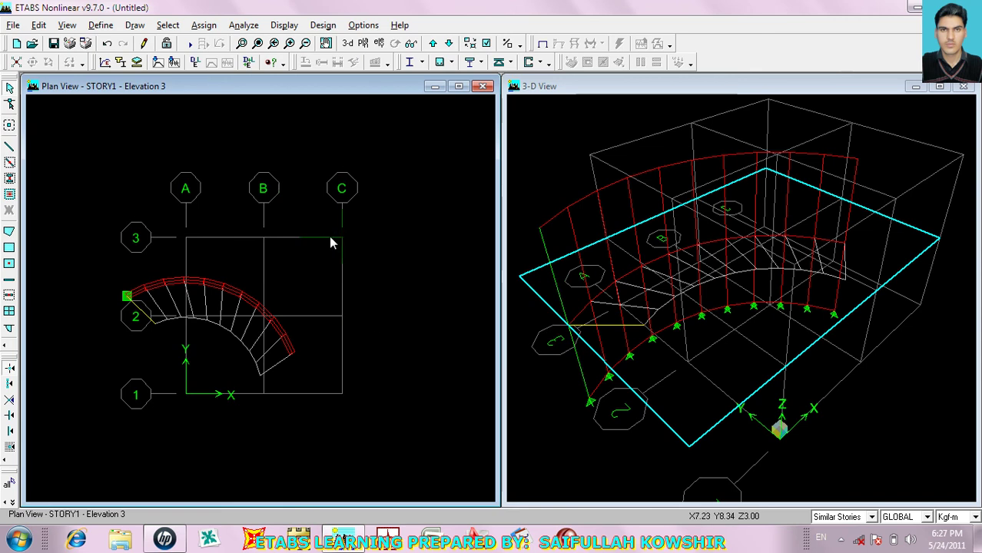
- Hide all grid lines of the GLOBAL coordinate system
right_click(366, 137)
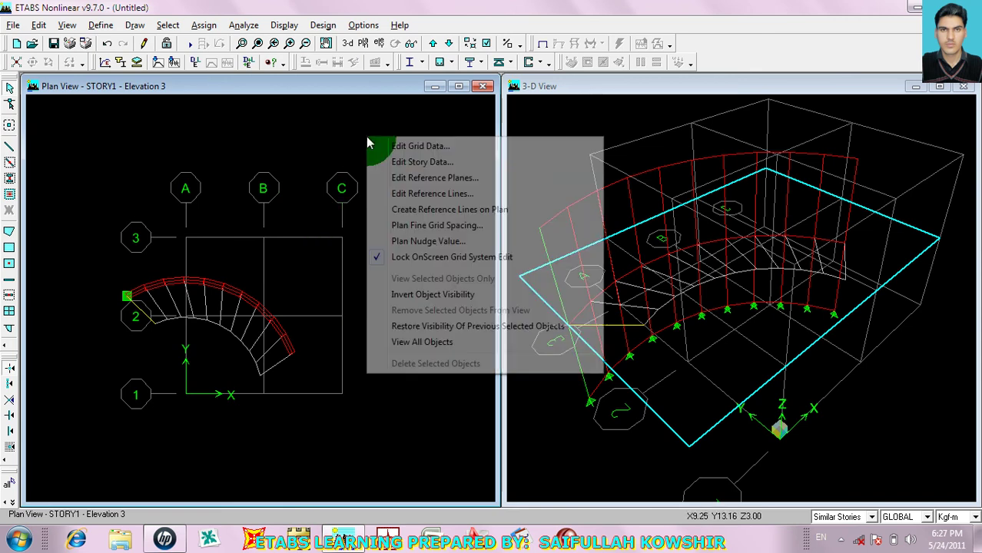
left_click(404, 145)
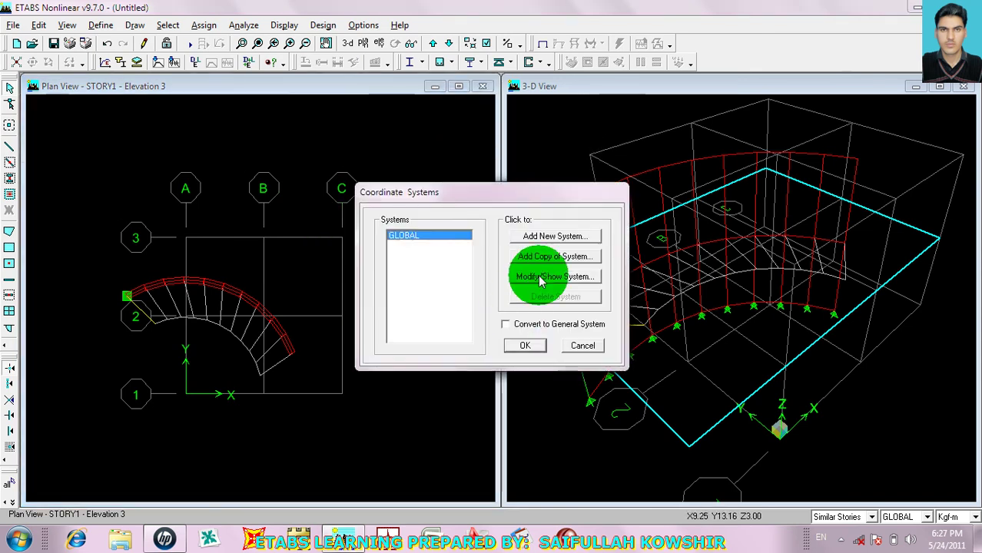
left_click(529, 276)
left_click(628, 341)
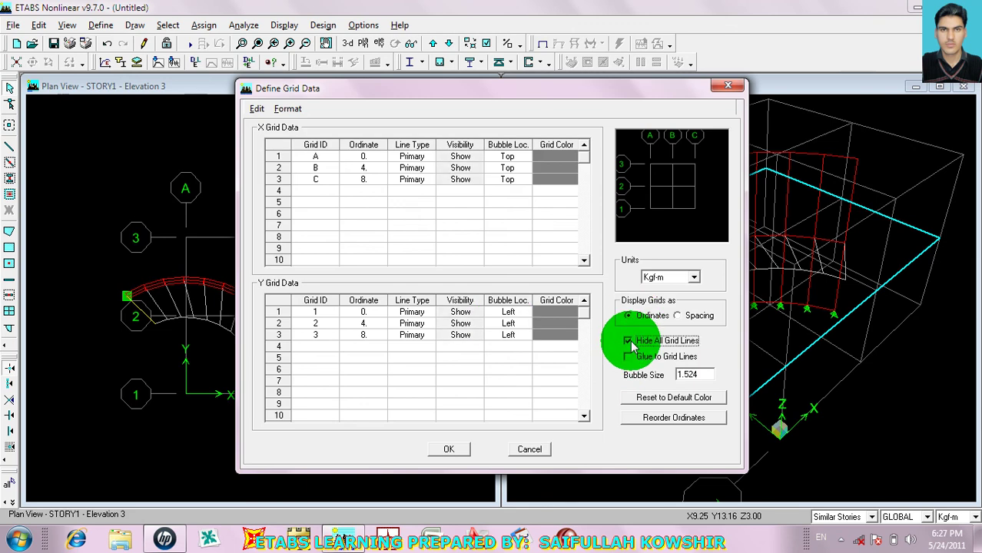
left_click(449, 449)
left_click(525, 346)
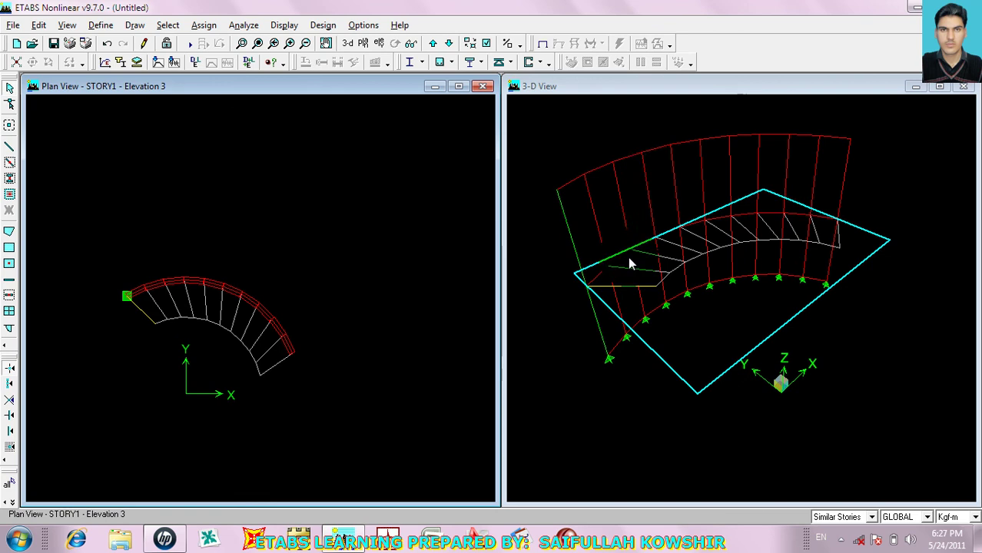
- Turn on Object Fill in the building view options and apply it to all windows
left_click(489, 44)
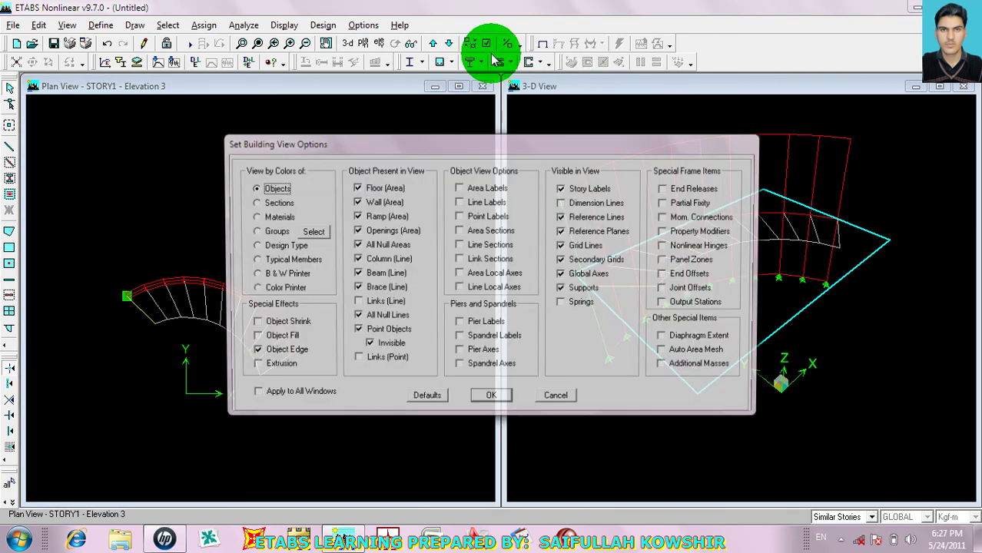
left_click(258, 341)
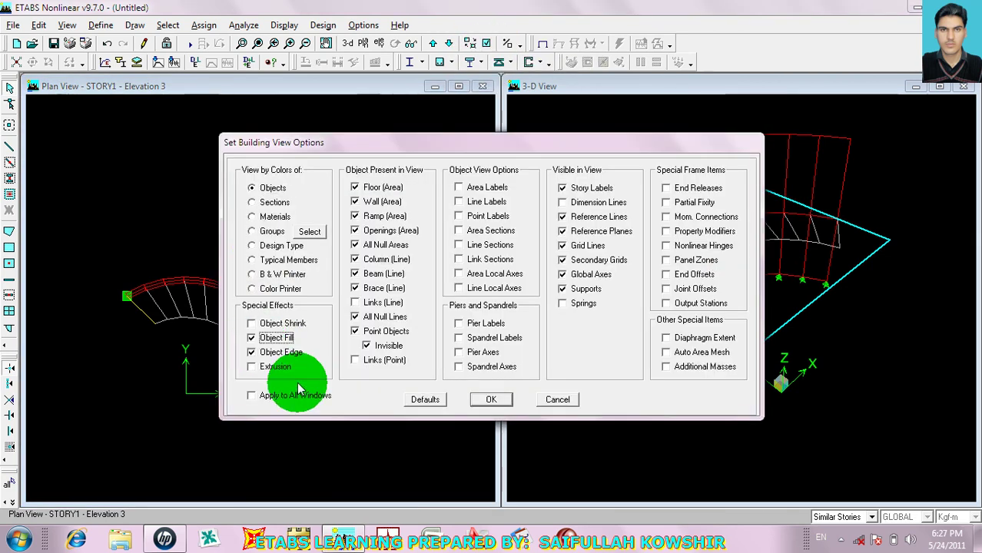
left_click(252, 395)
left_click(489, 400)
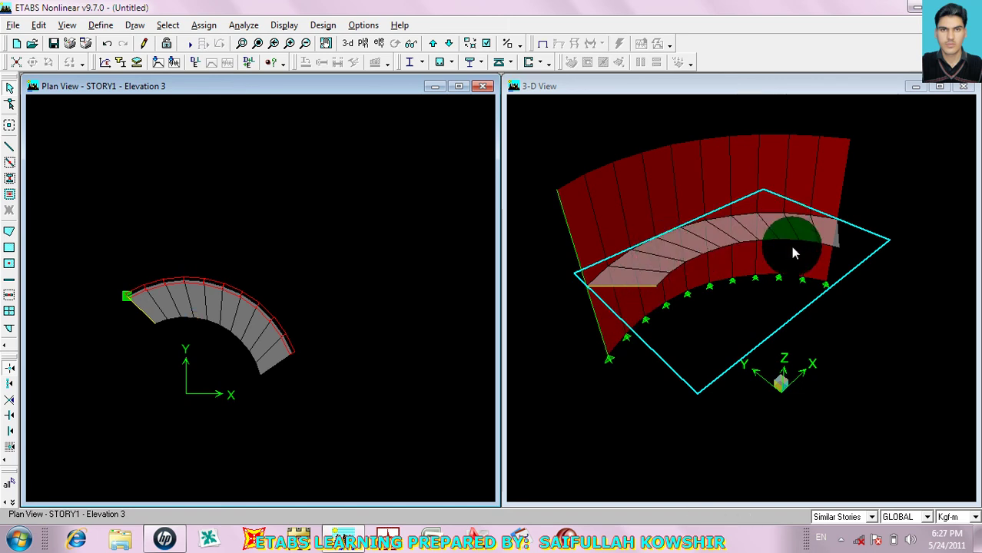
- Show the area section names in the plan view through the building view options
left_click(168, 25)
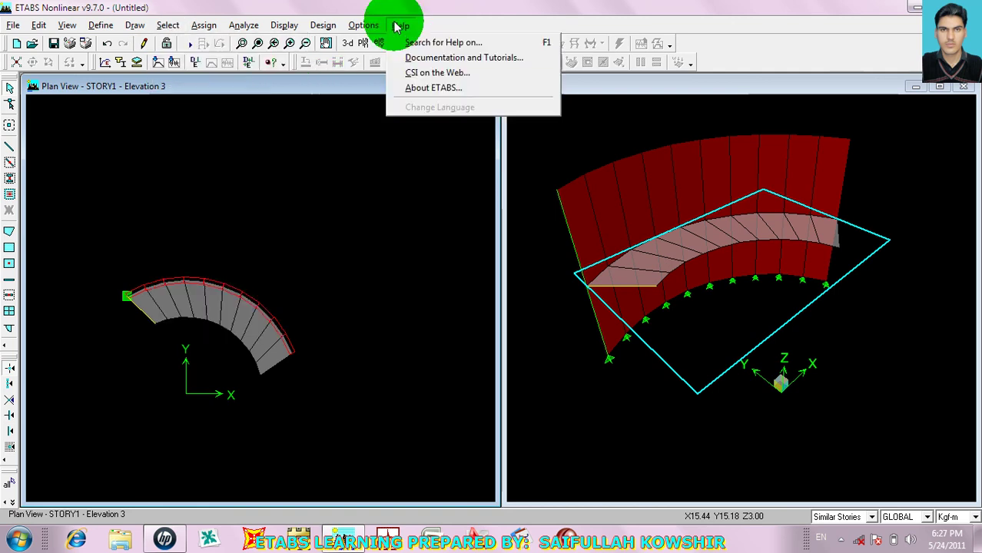
left_click(421, 8)
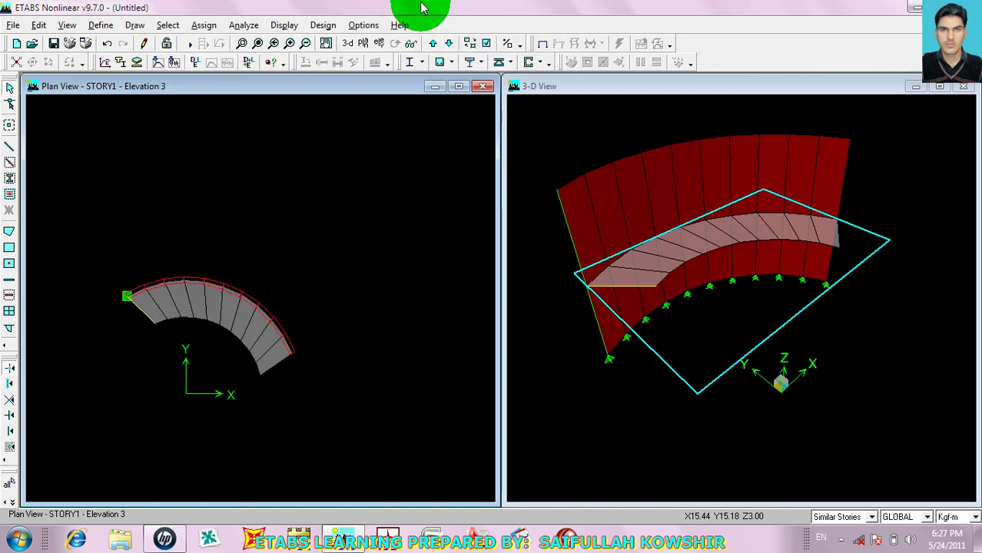
left_click(485, 43)
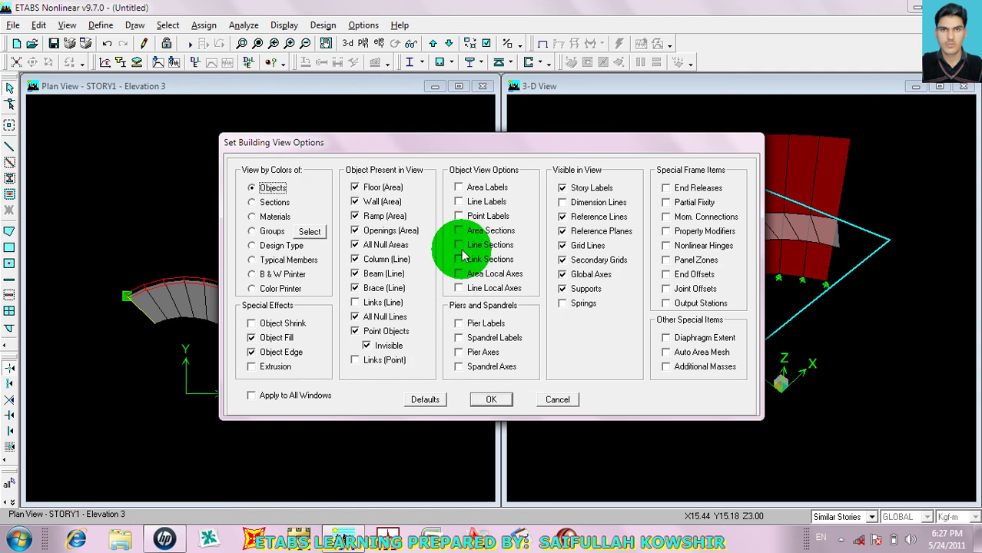
left_click(465, 231)
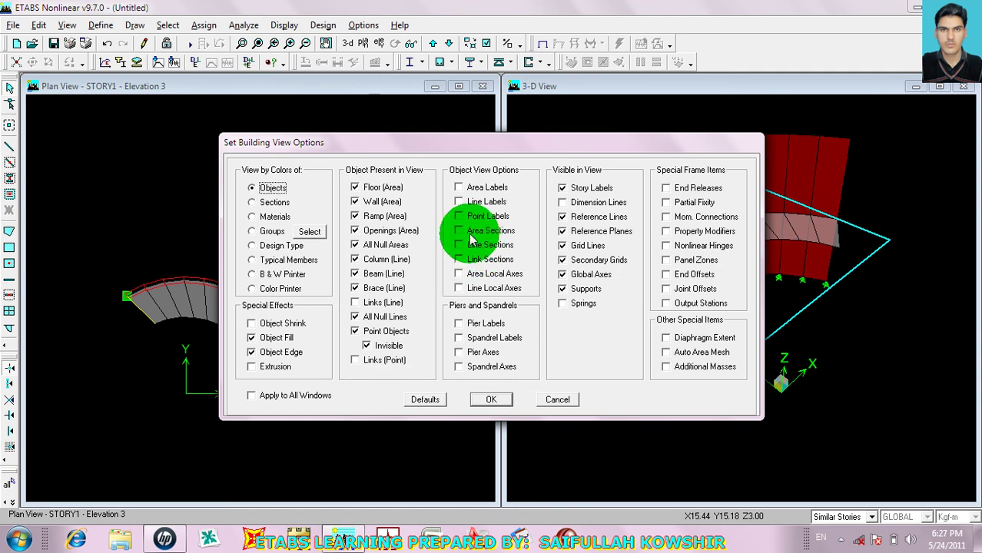
left_click(489, 392)
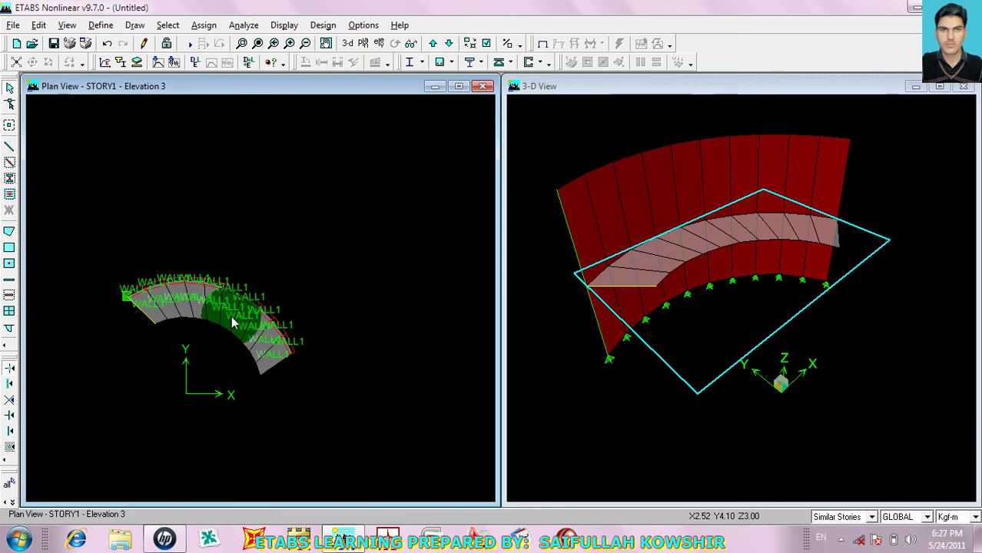
- Delete the source column and beam at the starting end of the curved wall and slab in plan
scroll(148, 318, "up", 3)
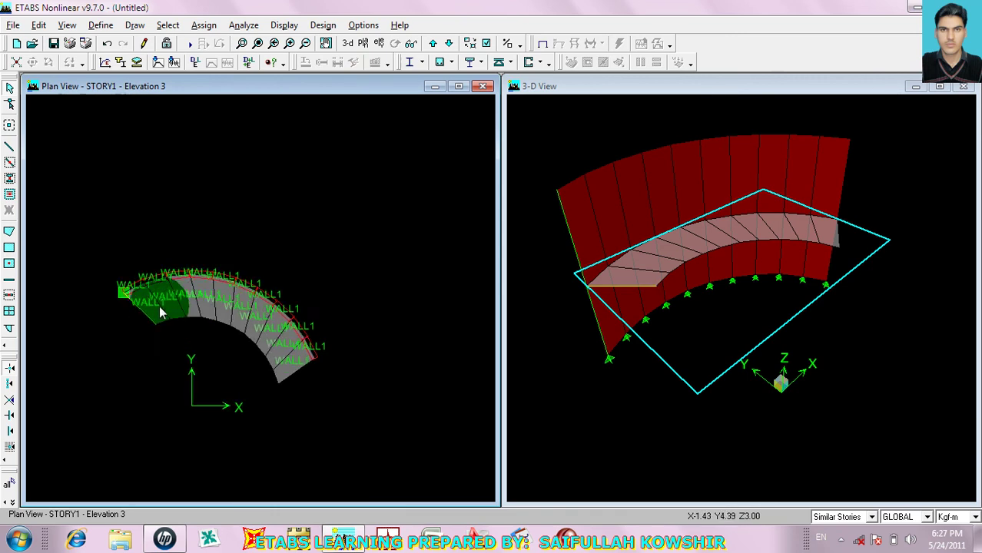
scroll(158, 306, "up", 4)
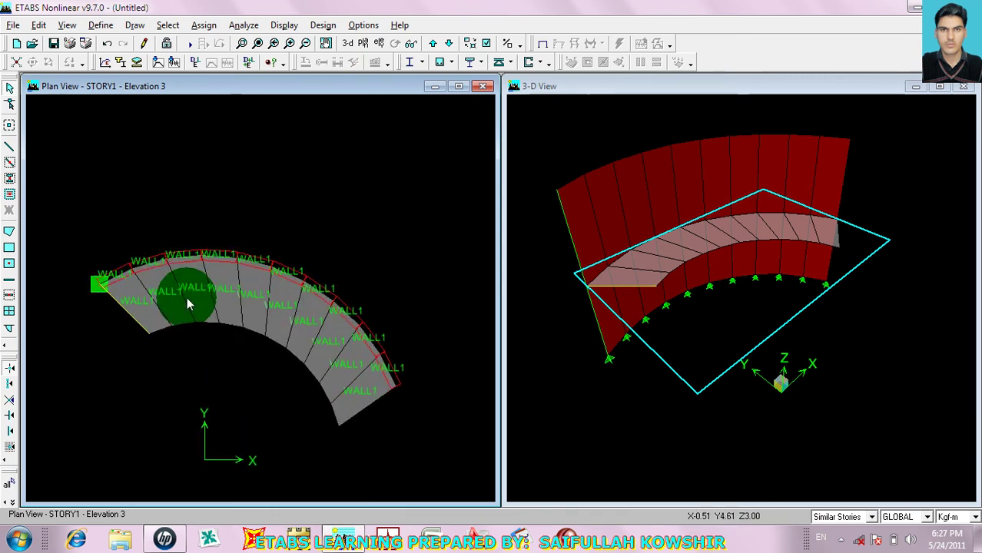
scroll(155, 296, "up", 4)
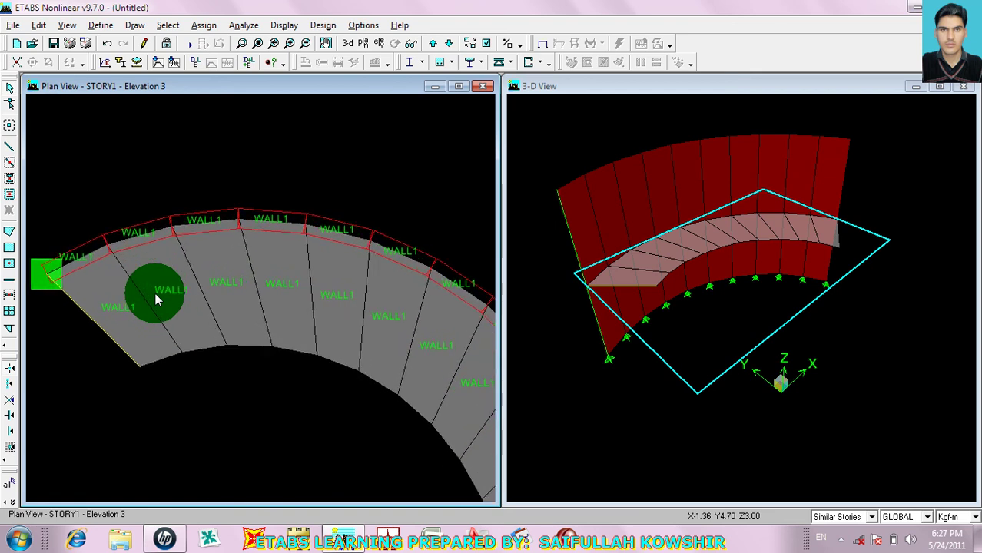
scroll(154, 292, "up", 1)
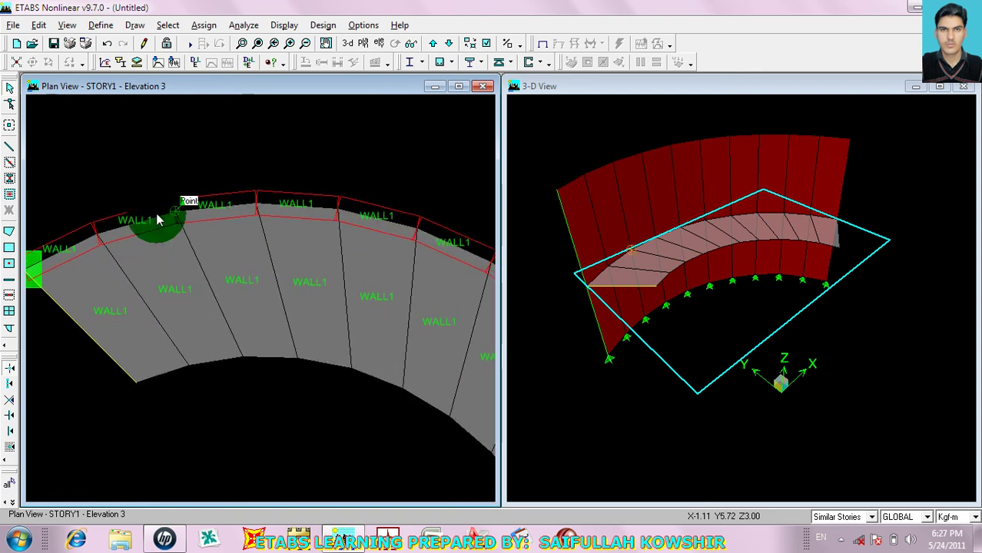
left_click(99, 344)
scroll(57, 276, "down", 2)
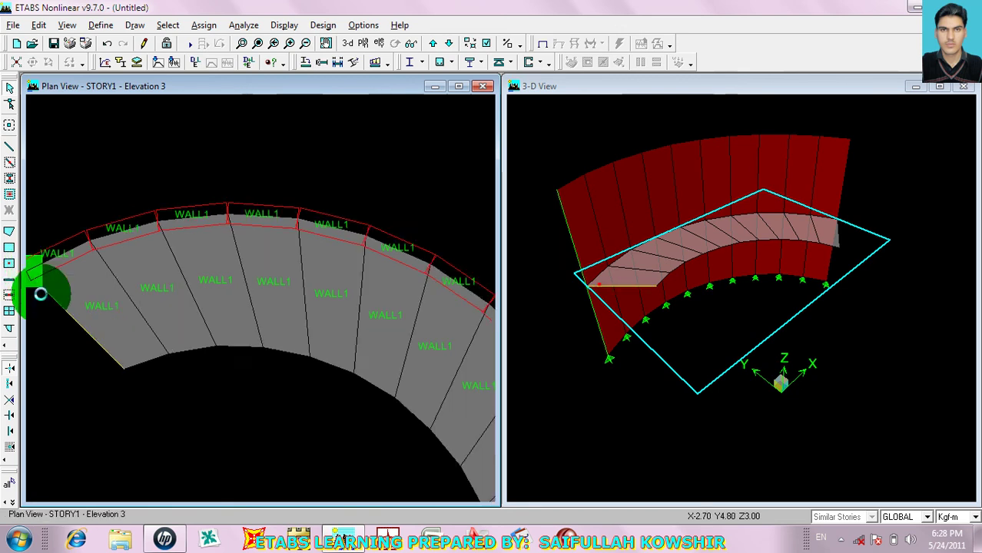
middle_click_drag(58, 284, 88, 282)
left_click_drag(43, 256, 84, 314)
key("Delete")
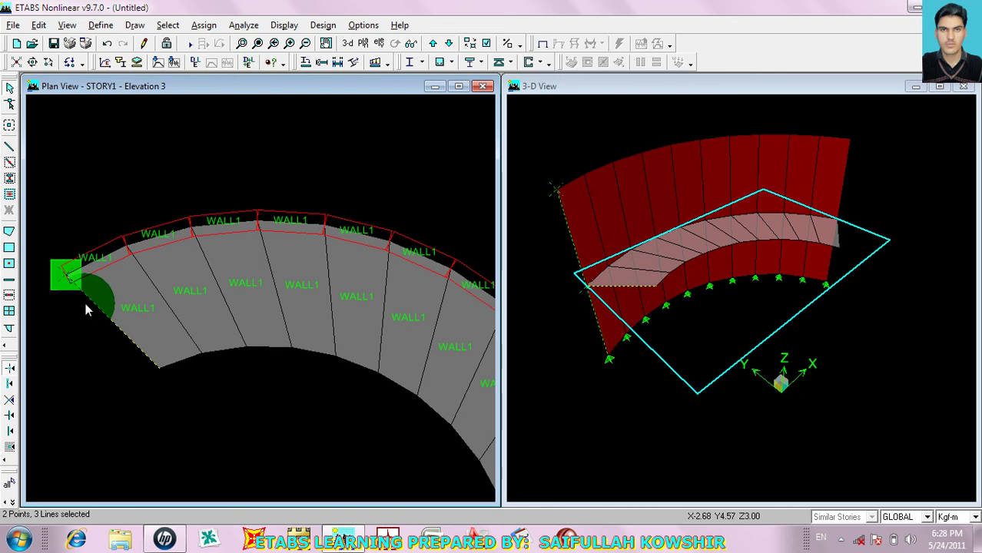
left_click(104, 261)
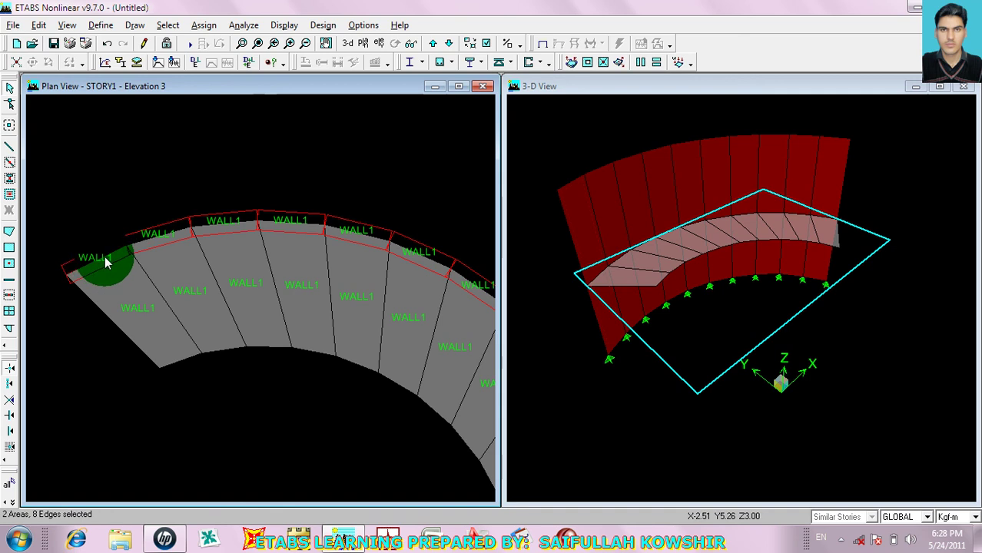
left_click(152, 236)
left_click(233, 227)
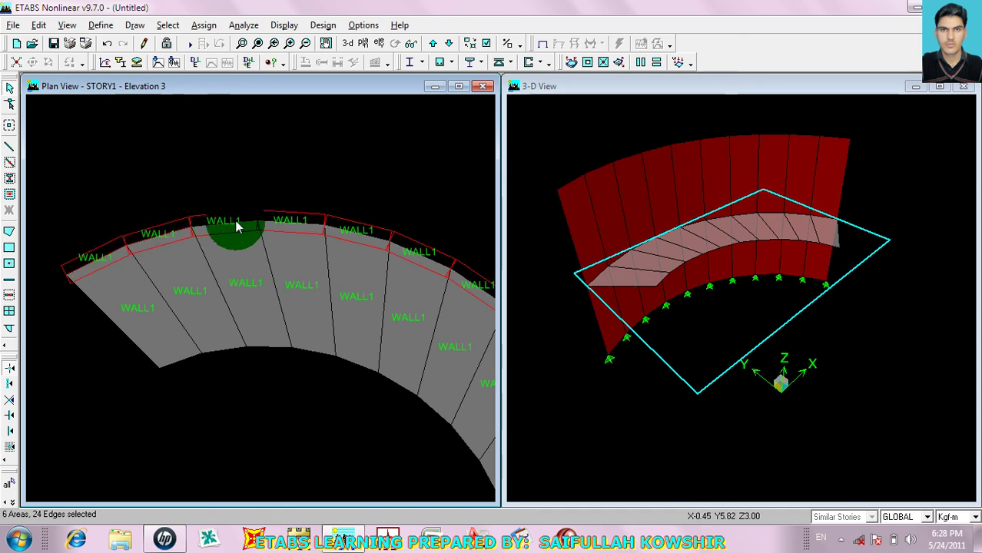
left_click(295, 229)
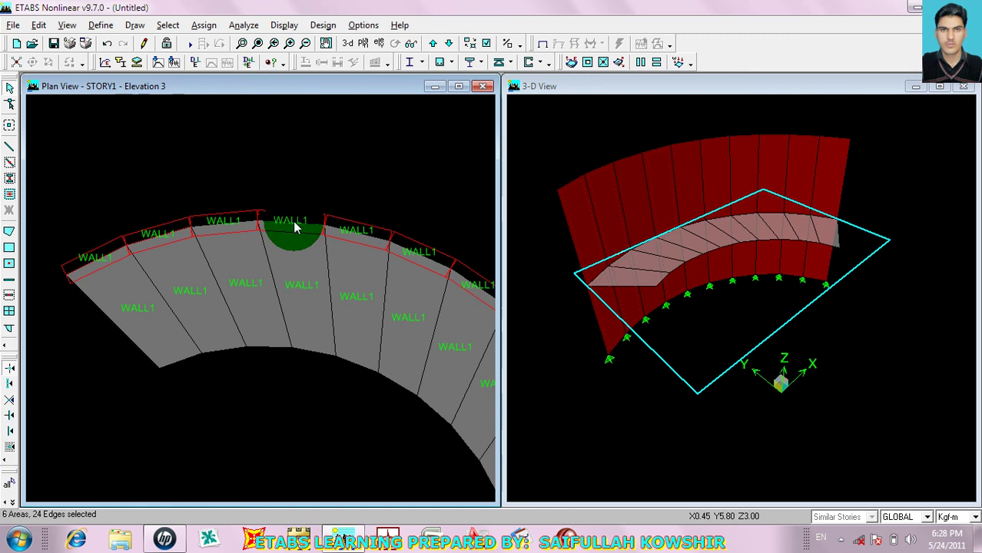
left_click(10, 501)
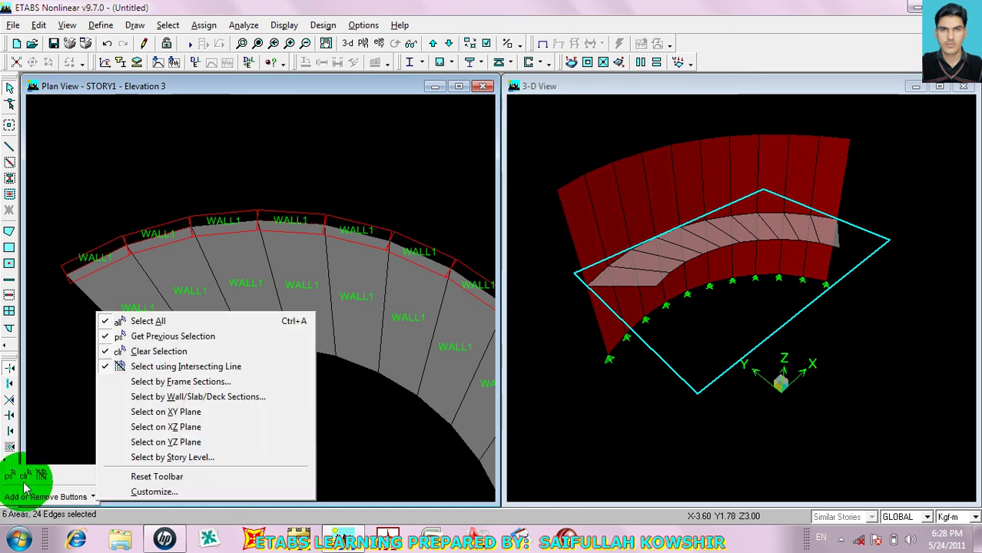
left_click(11, 501)
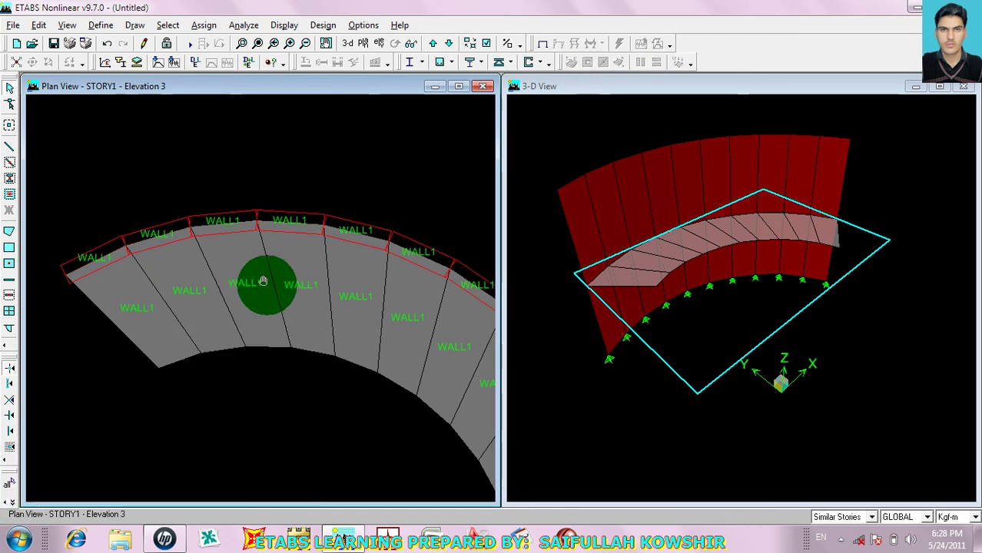
- Try to select all area objects of type Ramp
left_click_drag(263, 281, 167, 267)
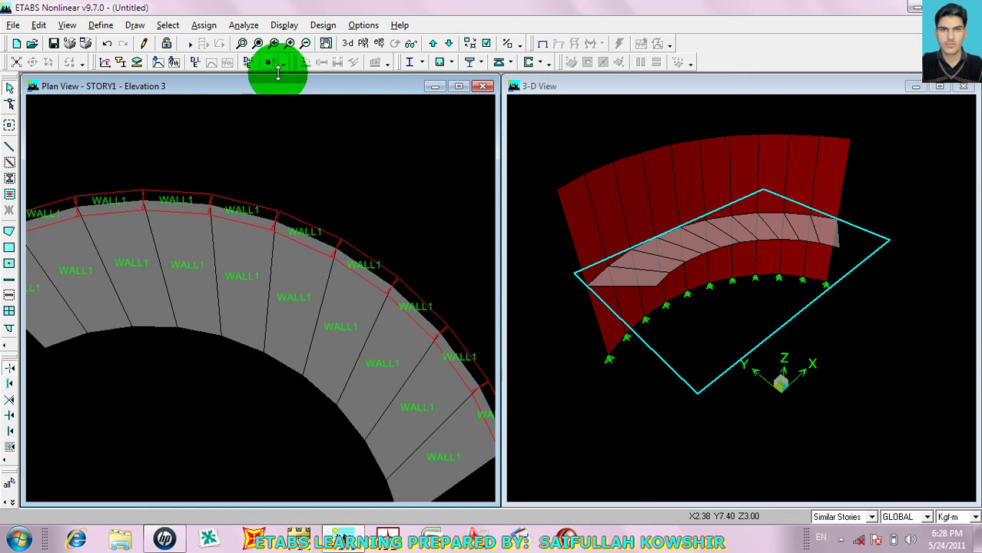
left_click(171, 28)
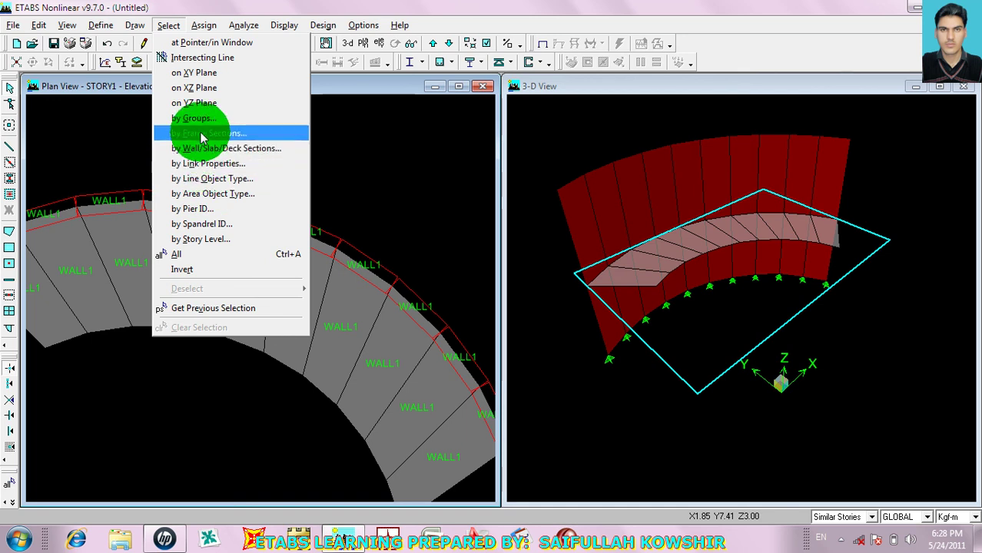
left_click(234, 193)
left_click(416, 260)
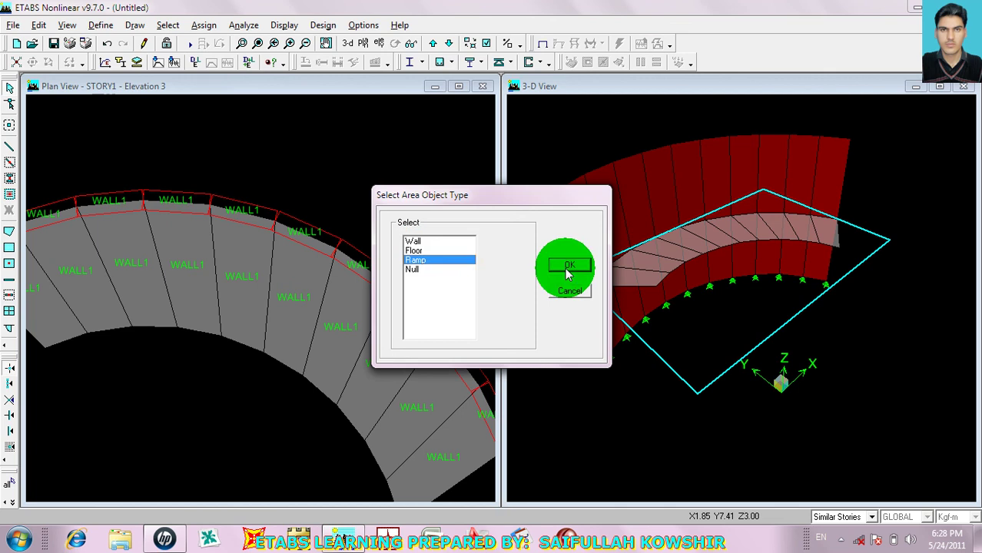
left_click(568, 265)
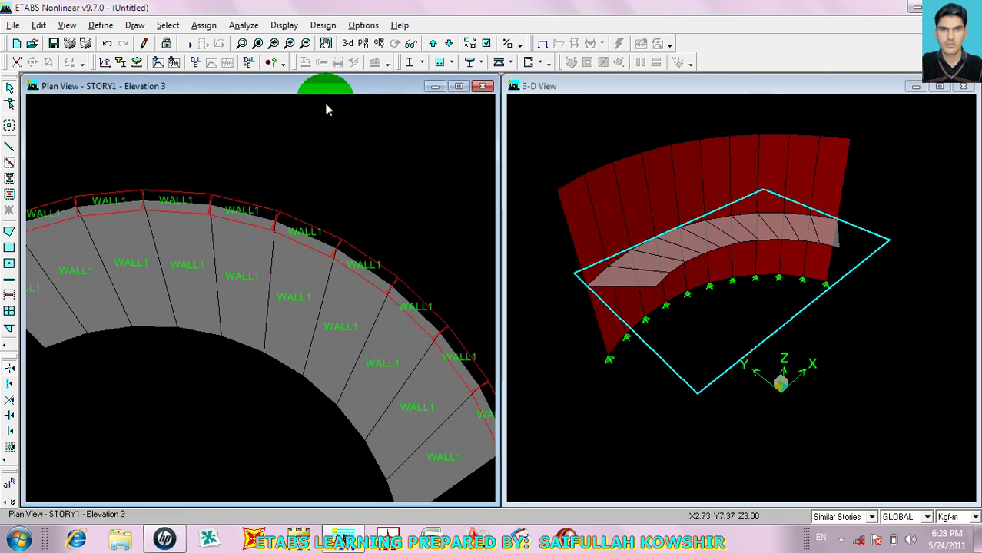
- Switch the plan window to a 3-D view and turn off the Area Sections labels in the building view options
left_click(348, 43)
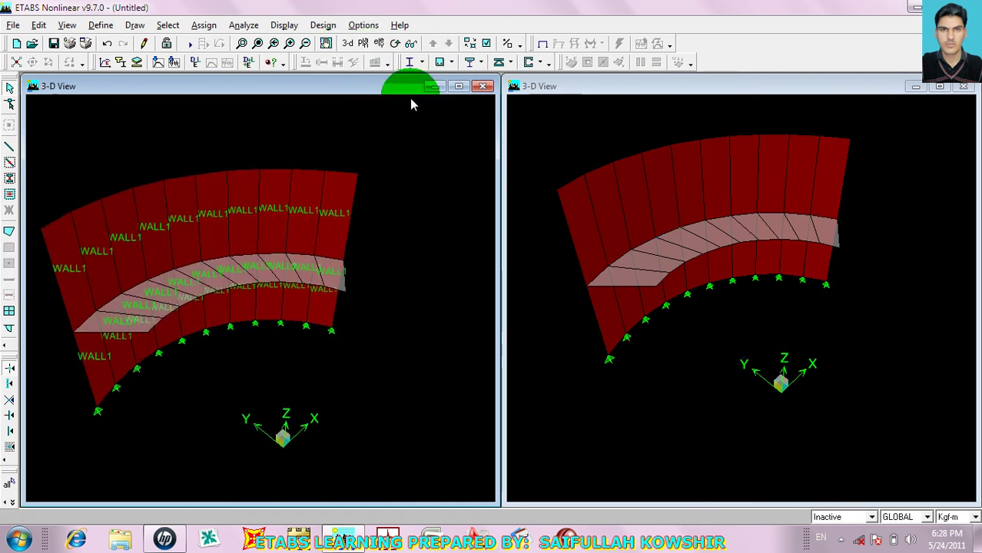
left_click(487, 43)
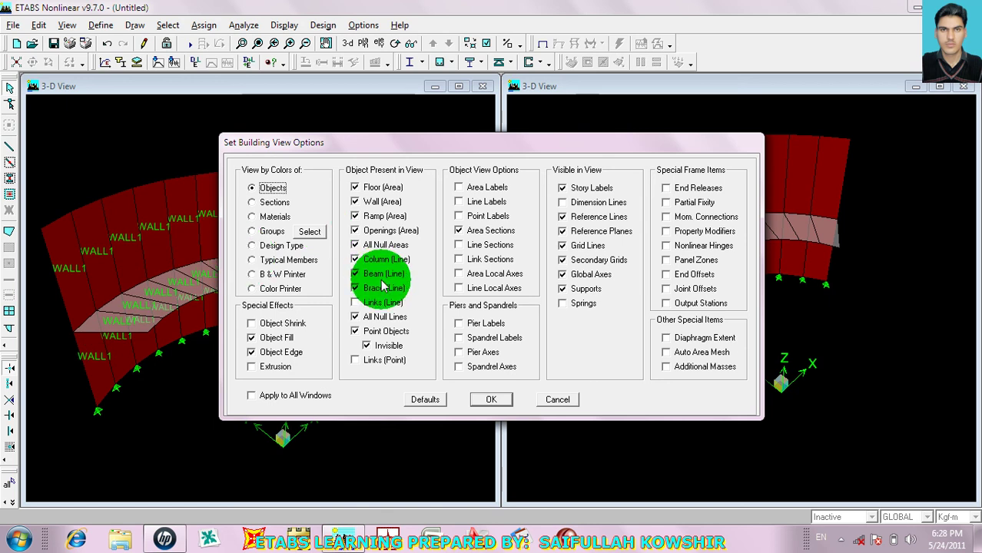
left_click(463, 234)
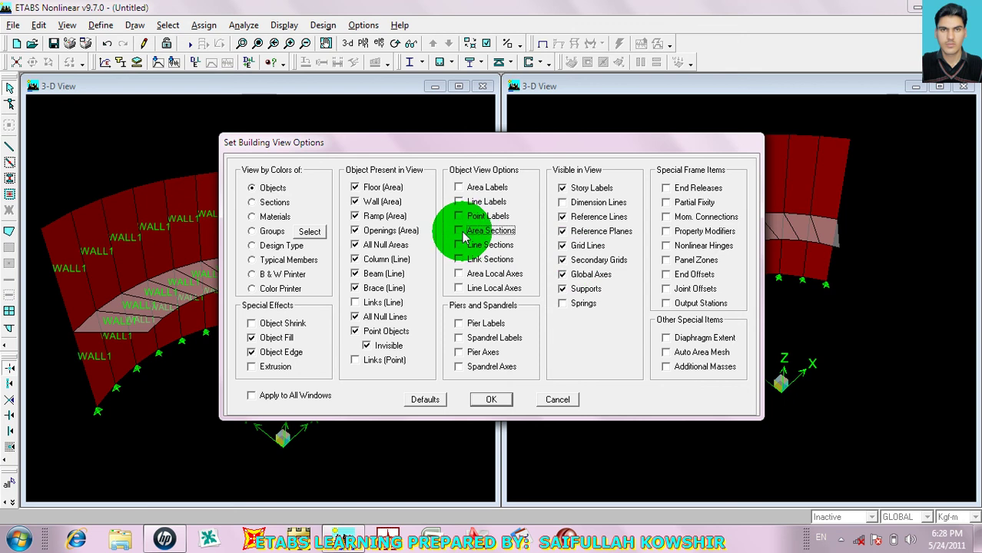
left_click(493, 399)
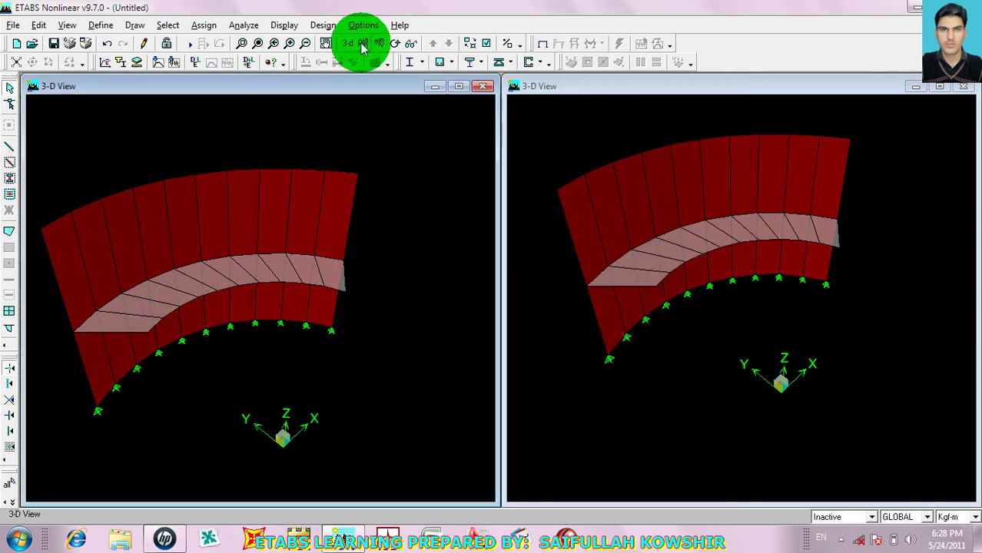
- Select all areas that use the WALL1 section and clear the selection again
left_click(206, 27)
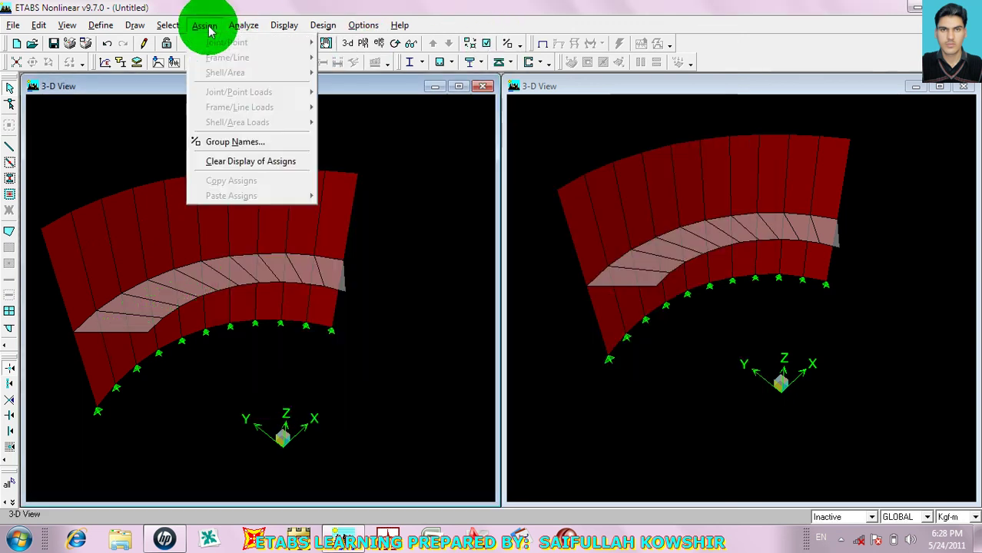
left_click(226, 151)
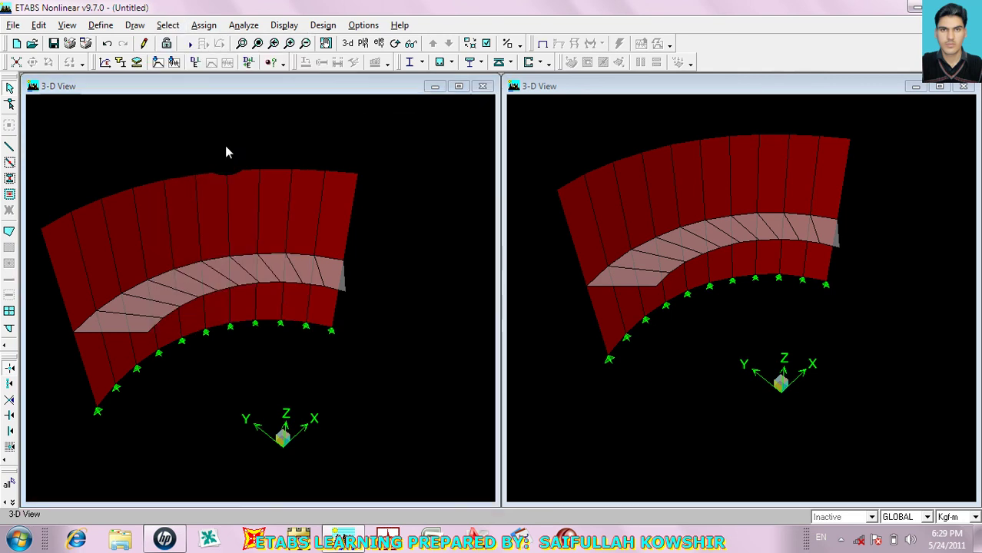
left_click(419, 269)
left_click(565, 264)
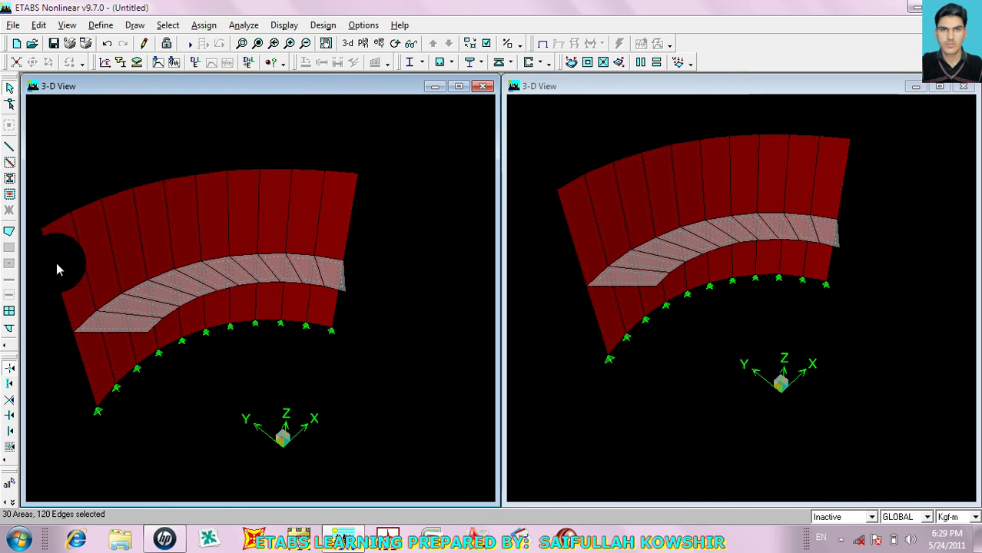
left_click(10, 500)
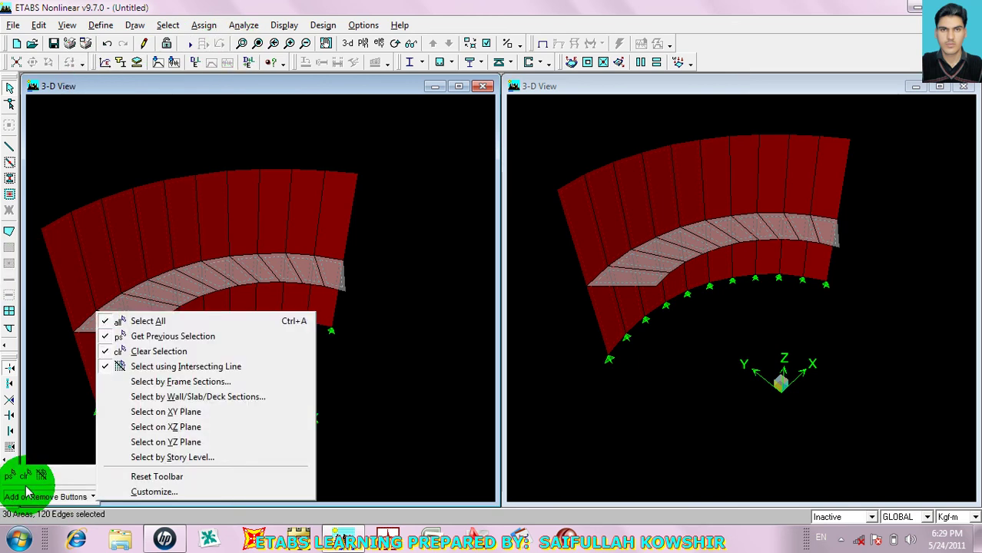
left_click(27, 475)
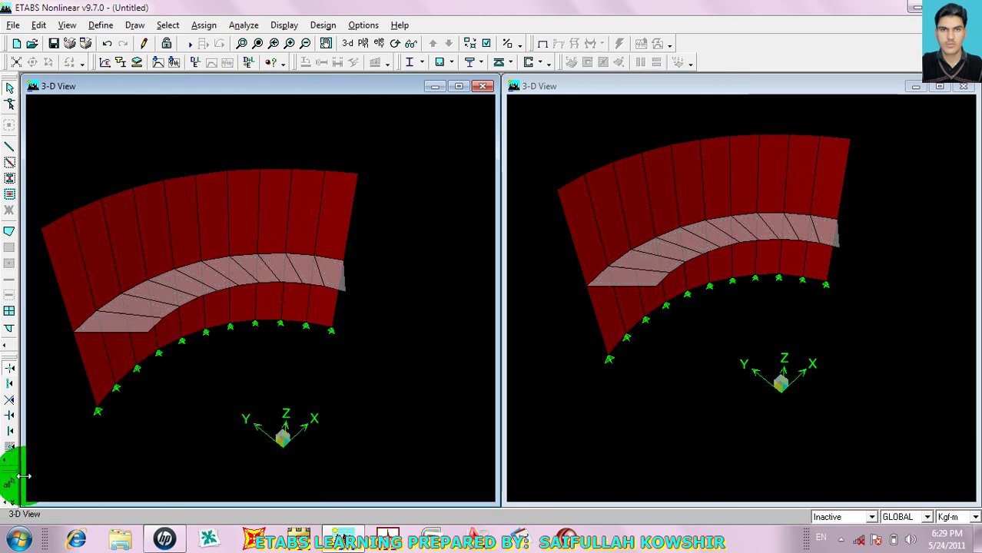
left_click(204, 25)
left_click(125, 305)
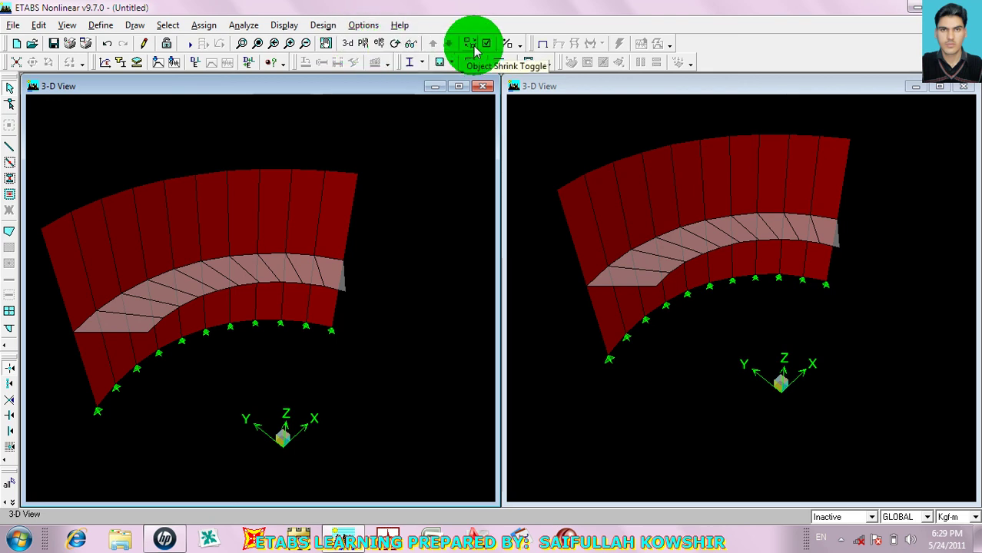
- Show the STORY1 plan in the active window and select all ten panels of the curved slab
left_click(363, 43)
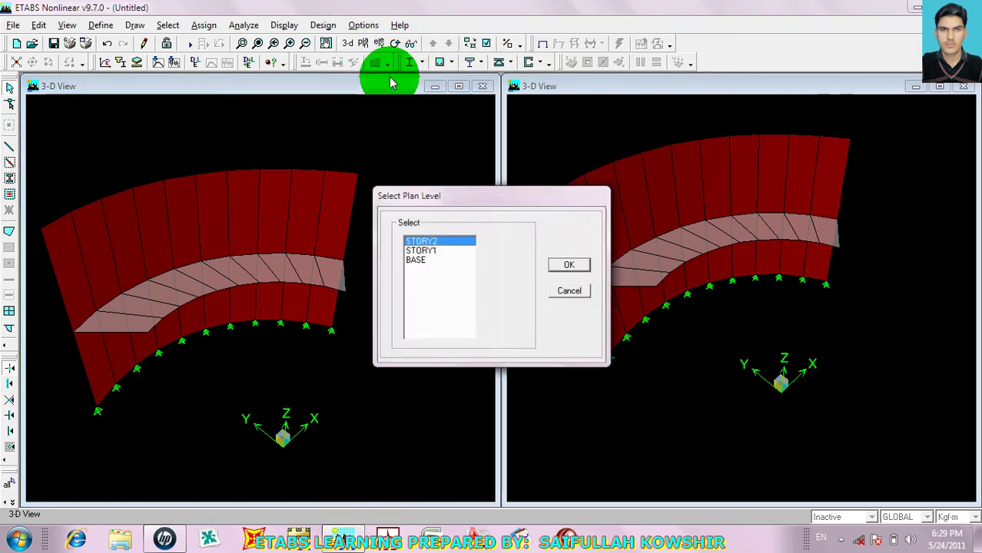
left_click(419, 250)
left_click(569, 264)
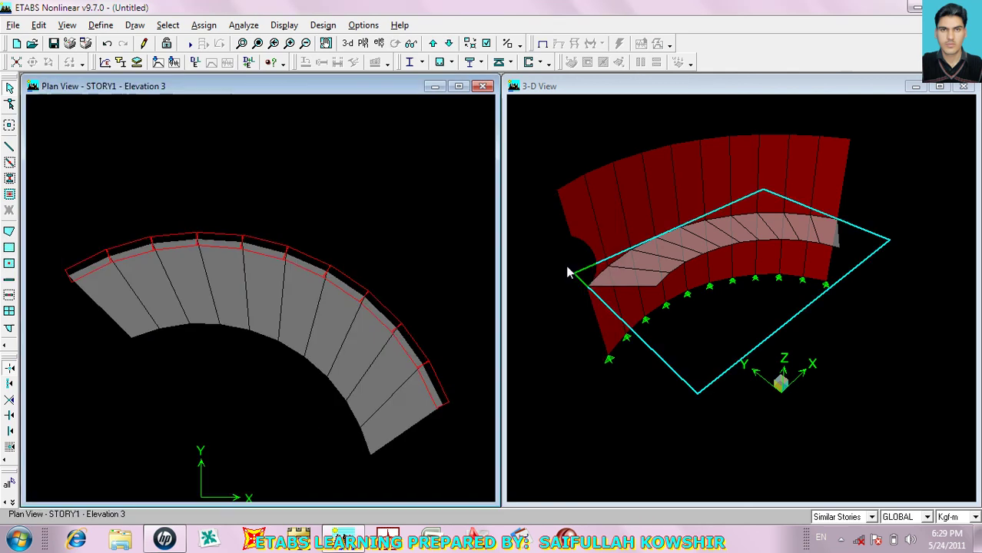
left_click(120, 313)
left_click(149, 290)
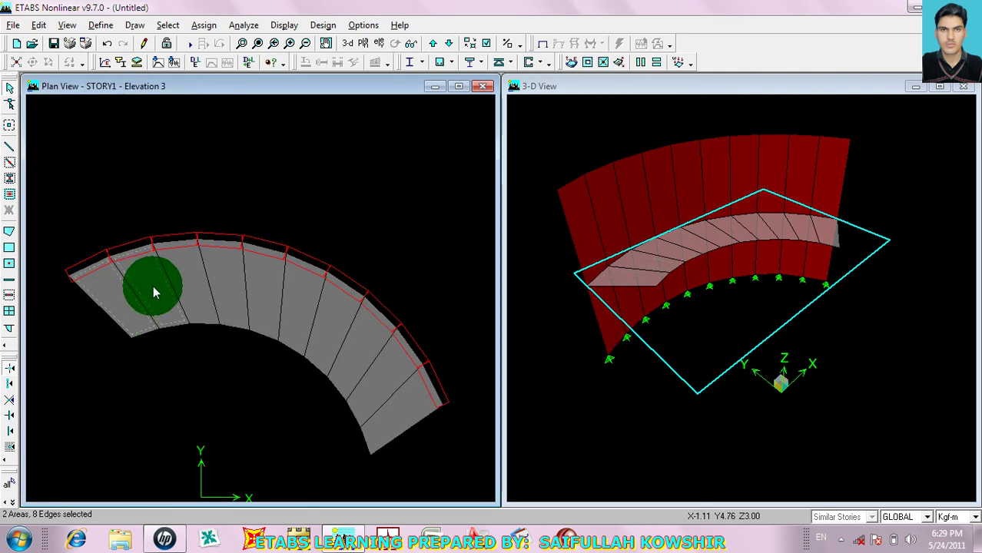
left_click(185, 290)
left_click(245, 286)
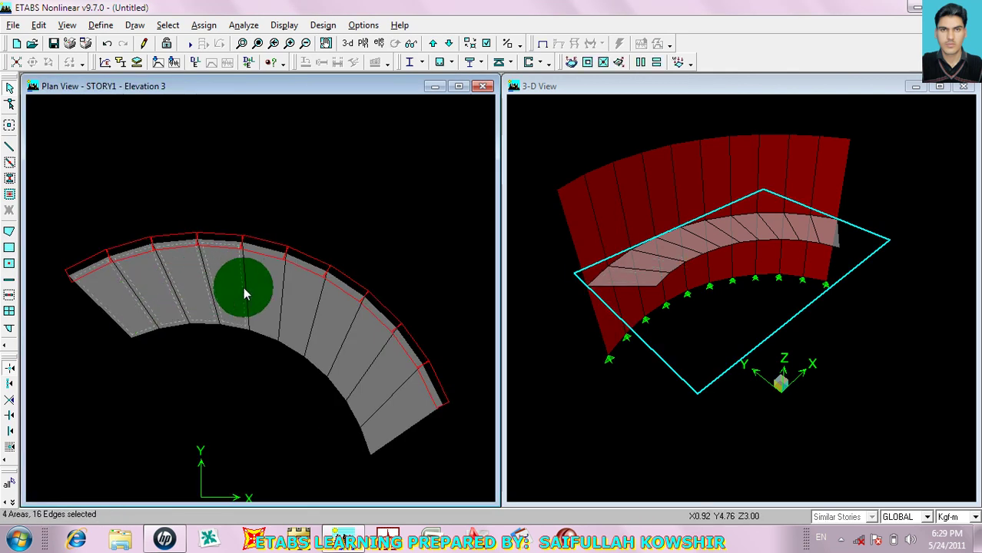
left_click(279, 296)
left_click(322, 325)
left_click(355, 354)
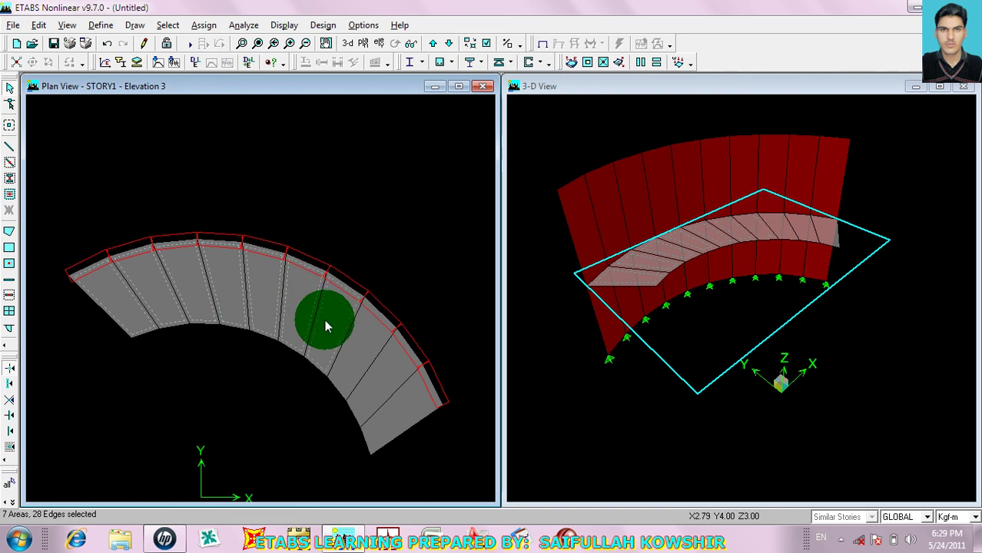
left_click(398, 409)
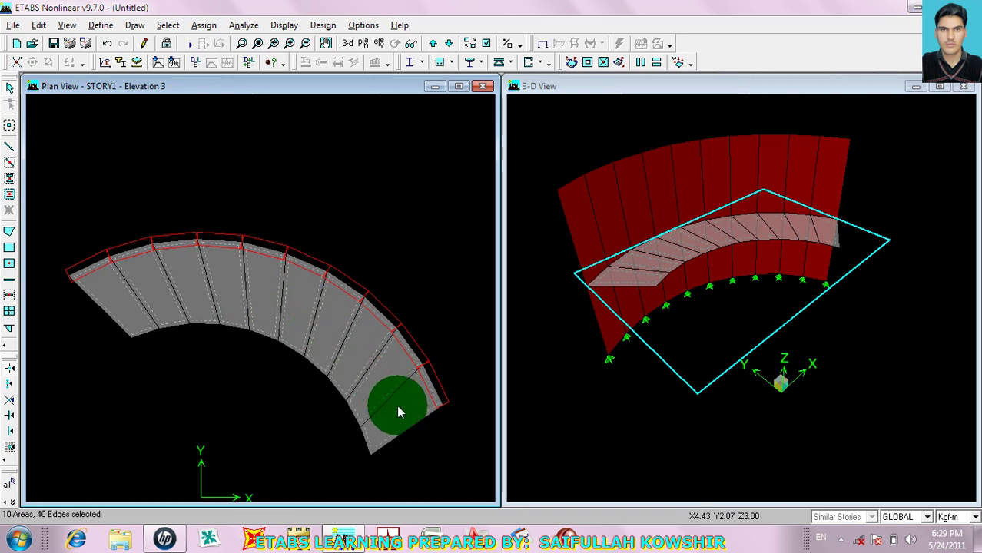
- Assign a uniform surface load of 100 in Kgf-m units to the slab panels, gravity direction, load case LIVE, replacing existing loads
left_click(204, 25)
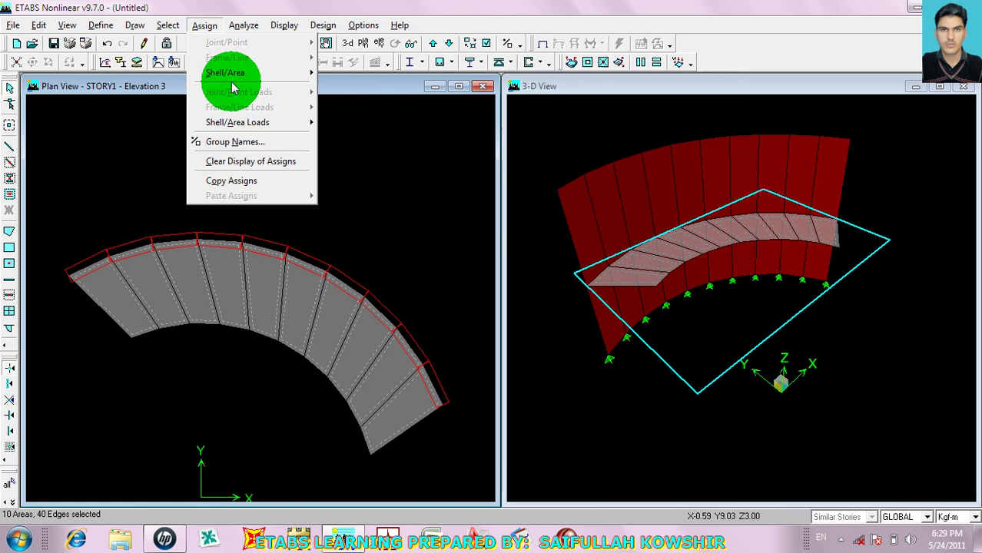
mouse_move(259, 125)
left_click(338, 124)
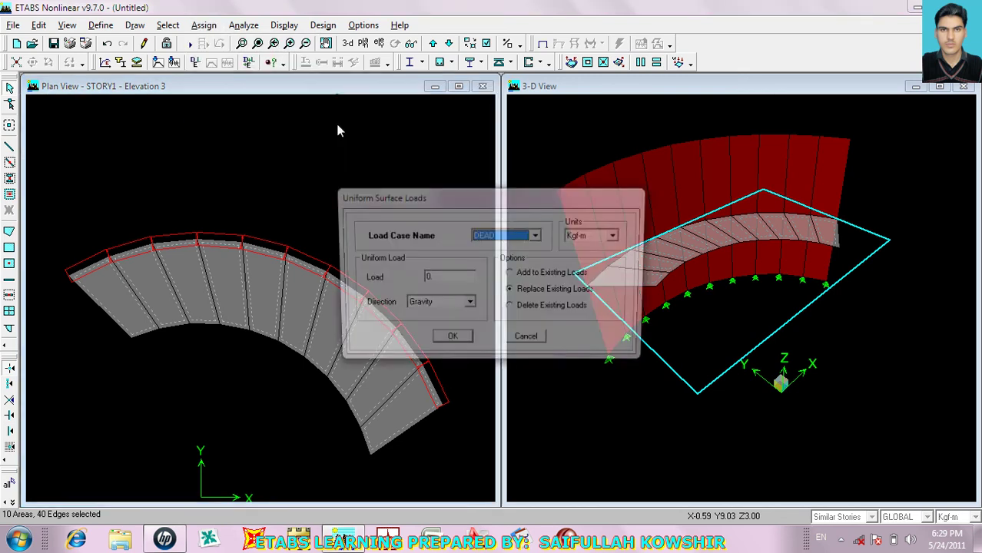
left_click(506, 241)
left_click(499, 257)
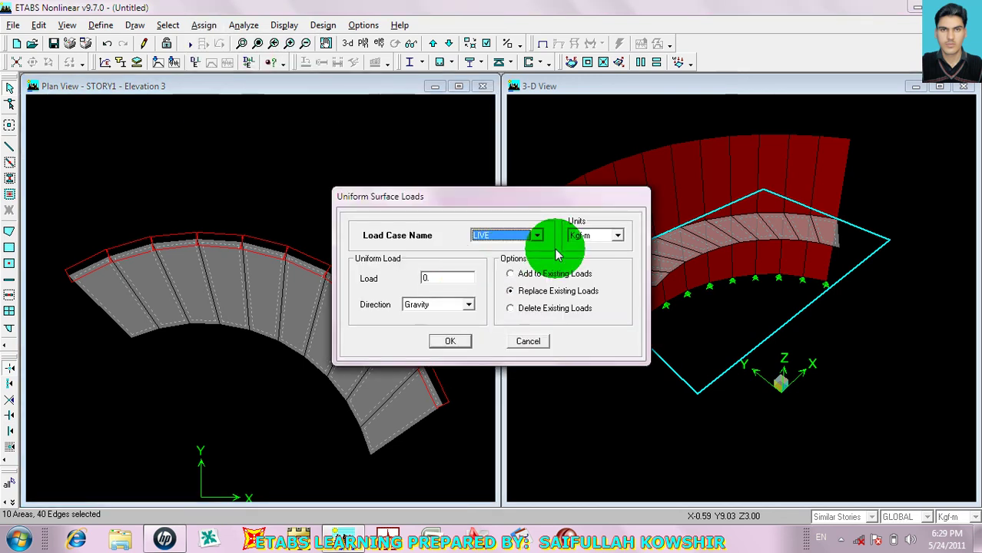
left_click(586, 239)
left_click(586, 239)
double_click(449, 278)
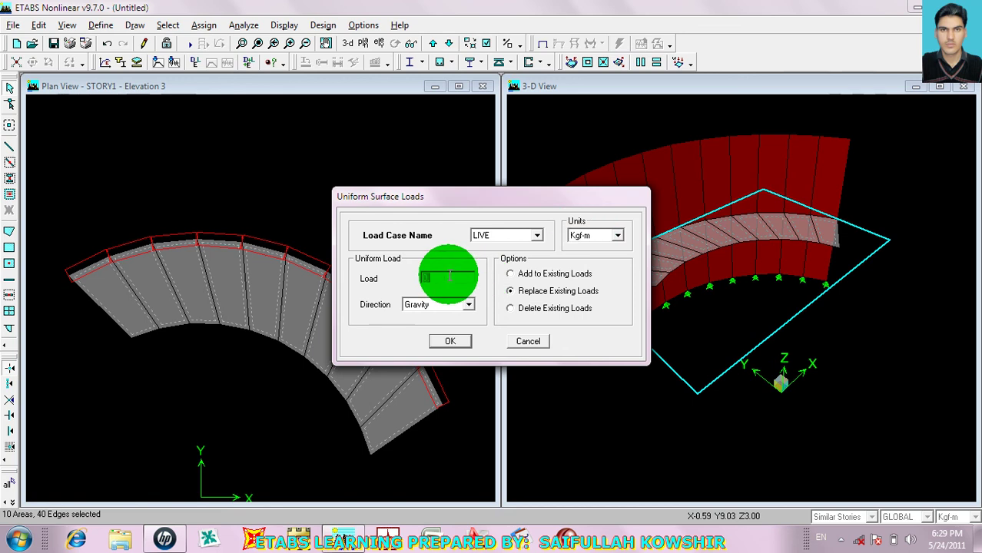
type("10")
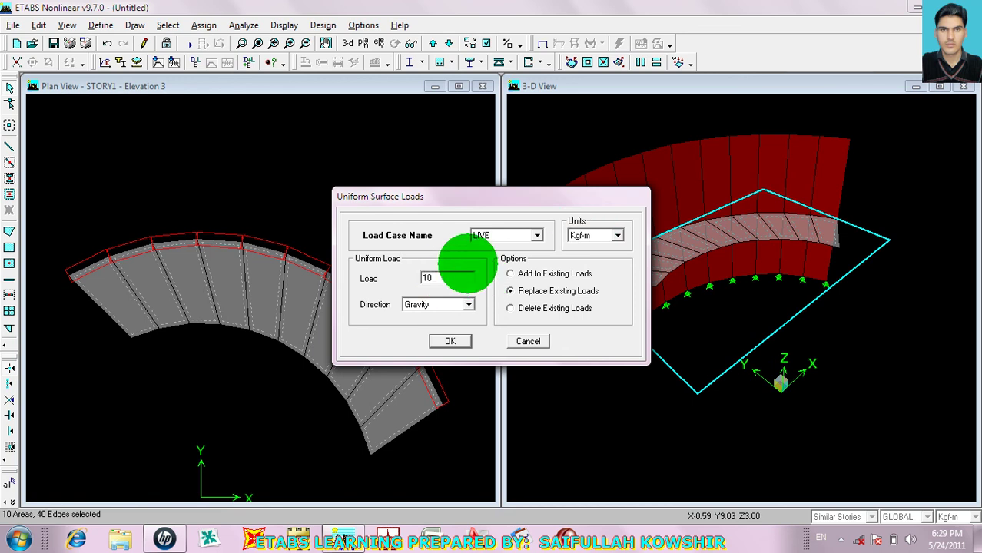
type("0")
left_click(449, 341)
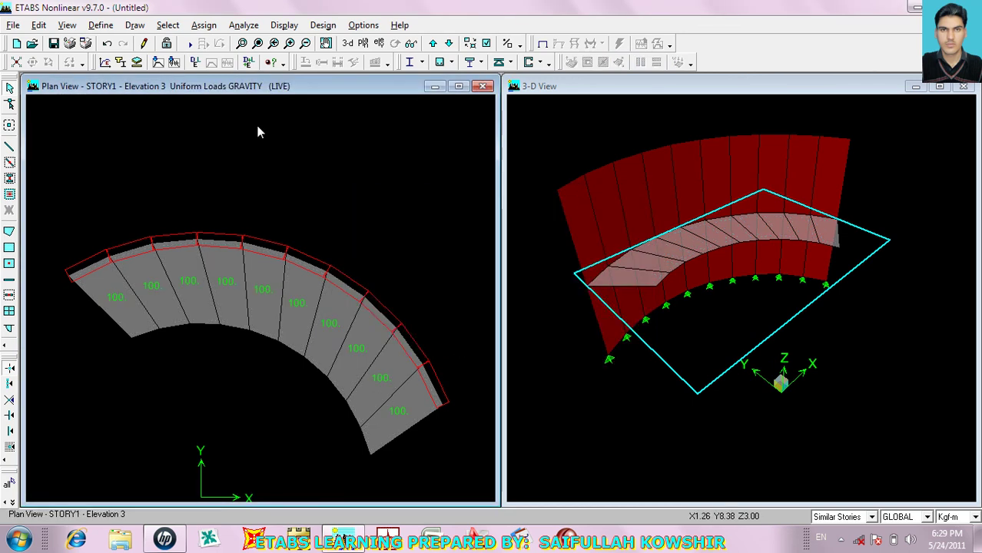
- Try to reselect the loaded slab panels one by one in plan and clear the selection
left_click(127, 318)
left_click(151, 289)
left_click(224, 286)
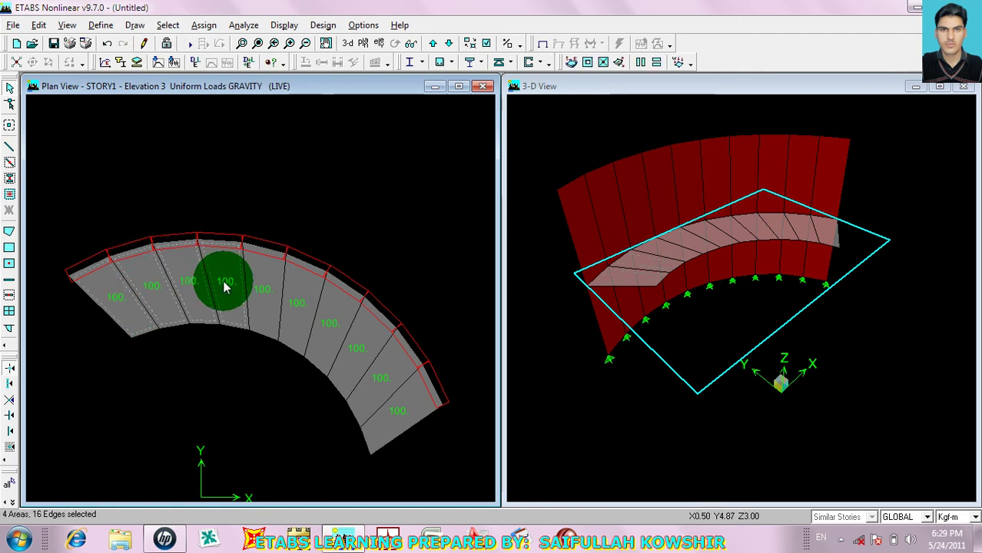
left_click(339, 262, "ctrl")
left_click(473, 335)
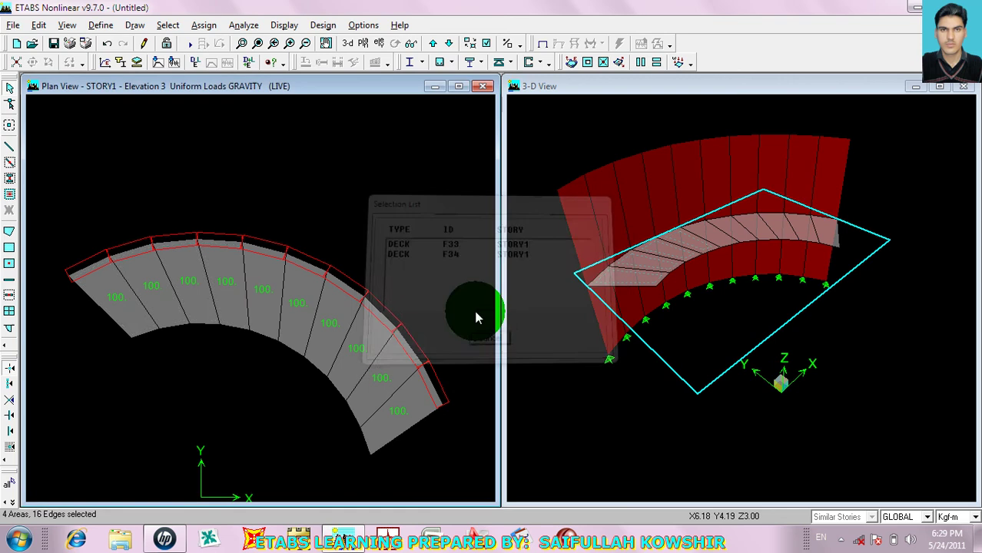
left_click(215, 320)
left_click(150, 294)
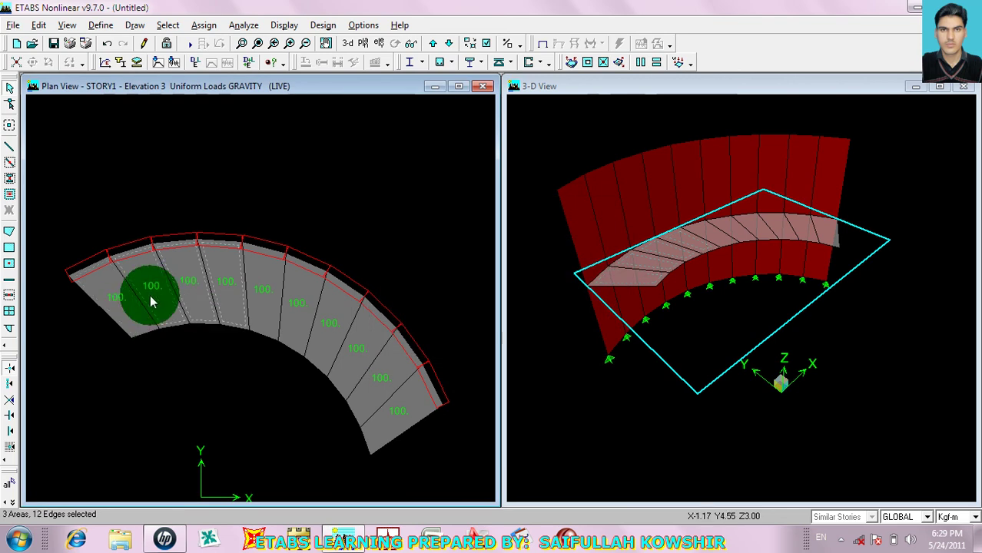
left_click(219, 280)
left_click(219, 265)
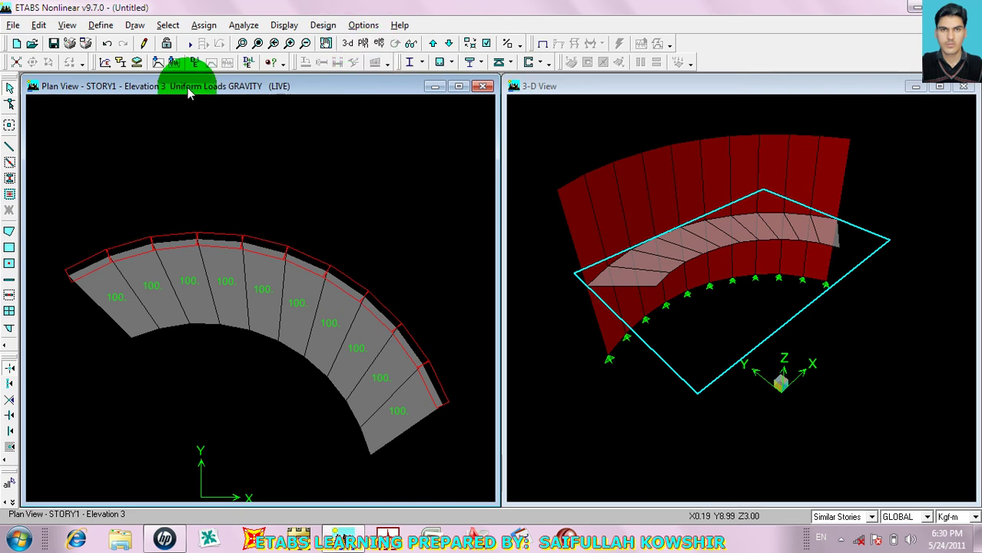
- Select every wall and slab area by its section property WALL1
left_click(204, 26)
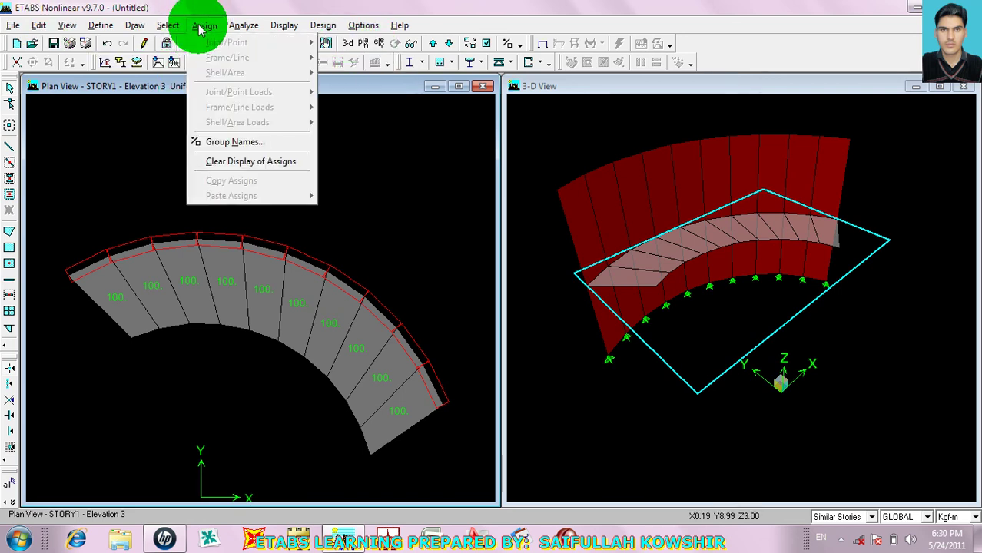
mouse_move(170, 25)
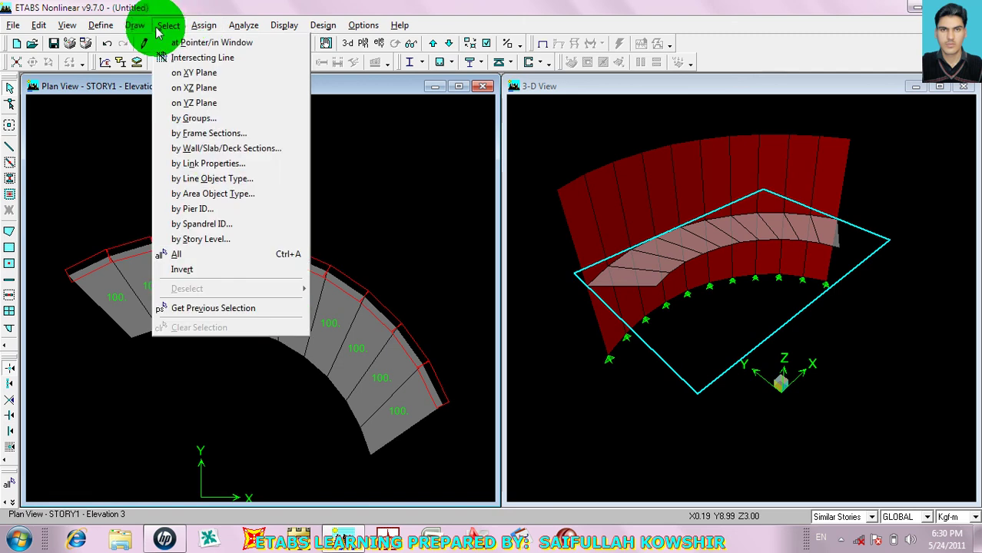
left_click(199, 148)
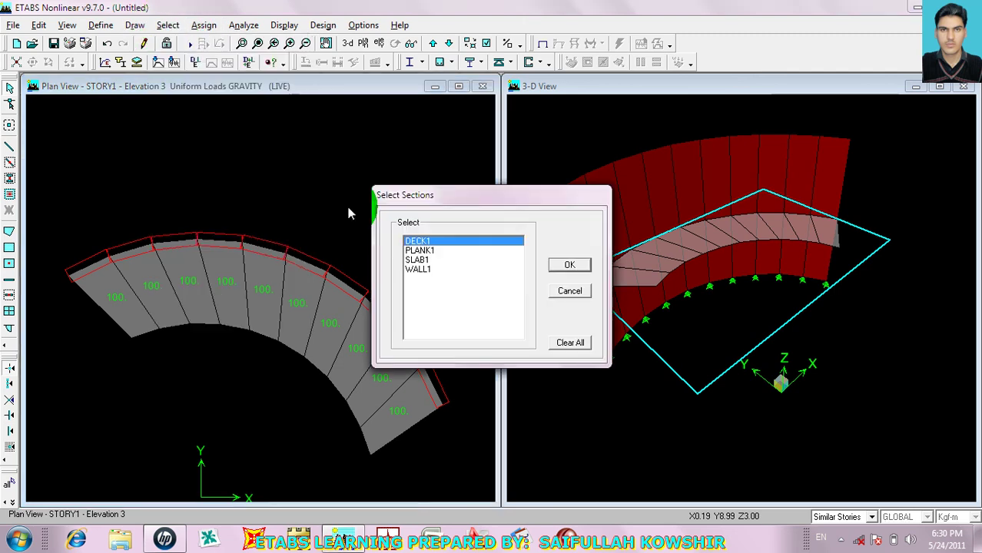
left_click(476, 271)
left_click(567, 266)
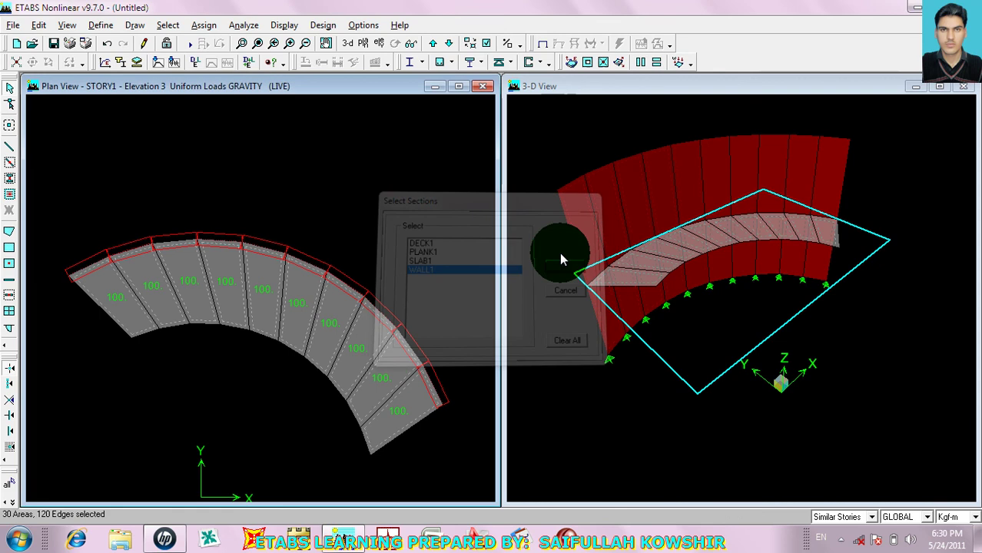
- Assign auto mesh options to the selected areas, subdividing ramp and wall objects into elements with a maximum size of 1.2192
left_click(205, 26)
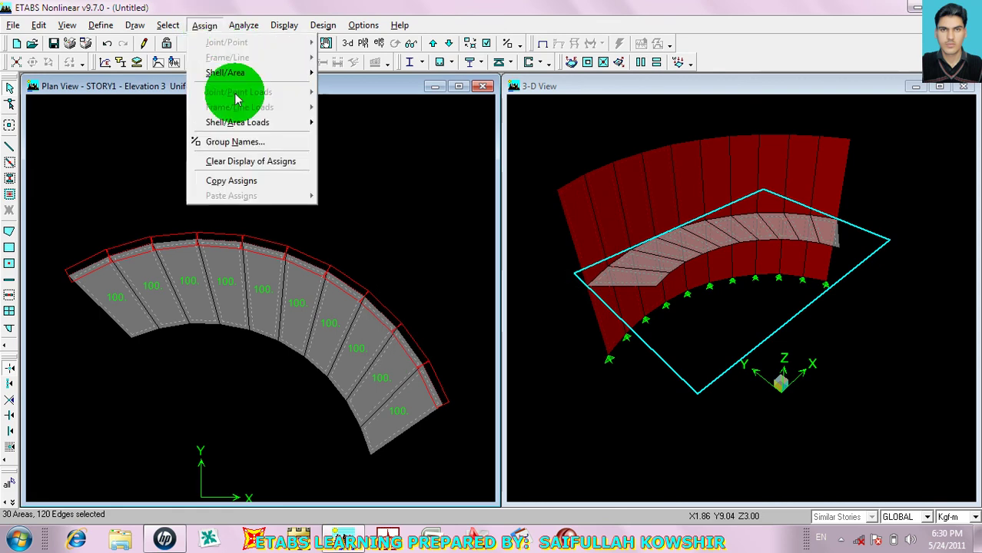
mouse_move(244, 123)
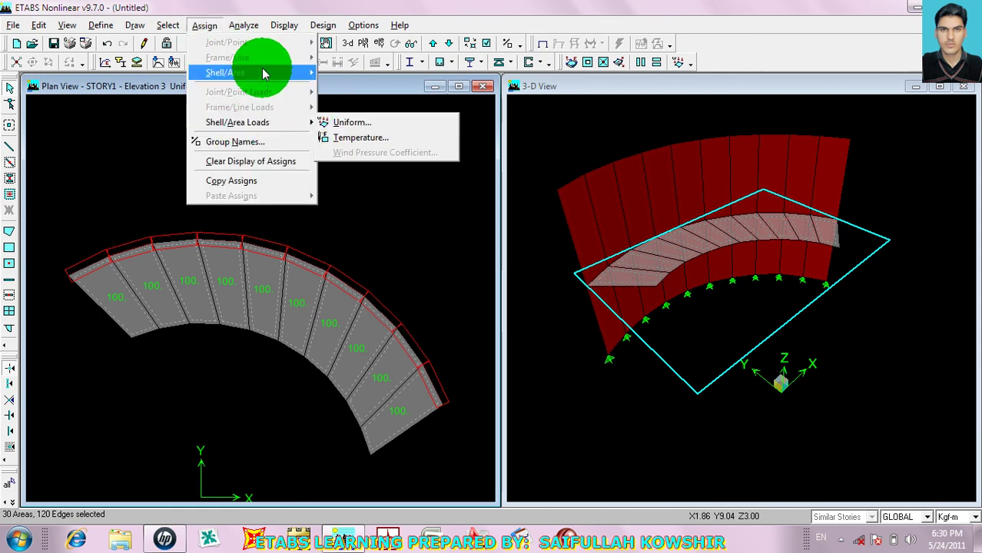
mouse_move(265, 72)
left_click(382, 222)
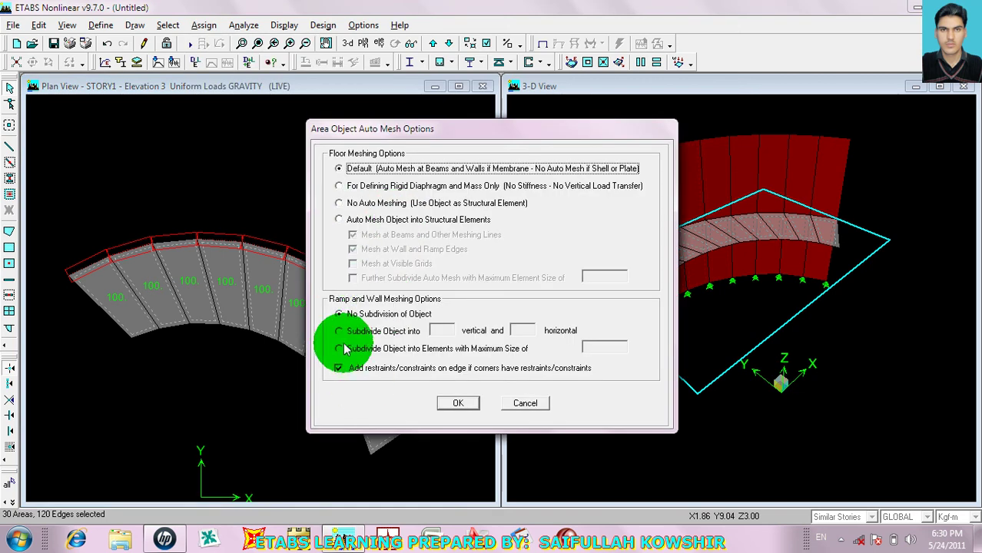
left_click(343, 350)
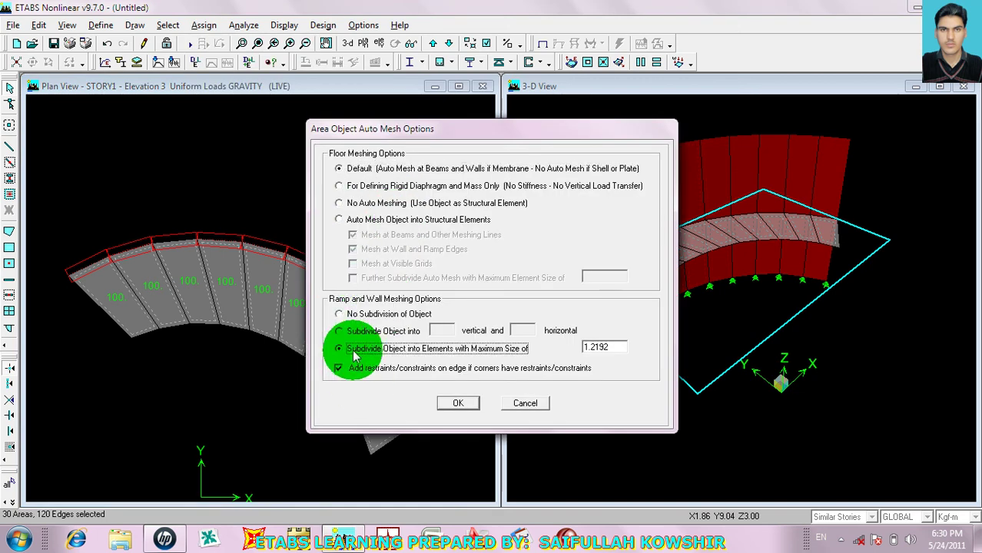
left_click(458, 403)
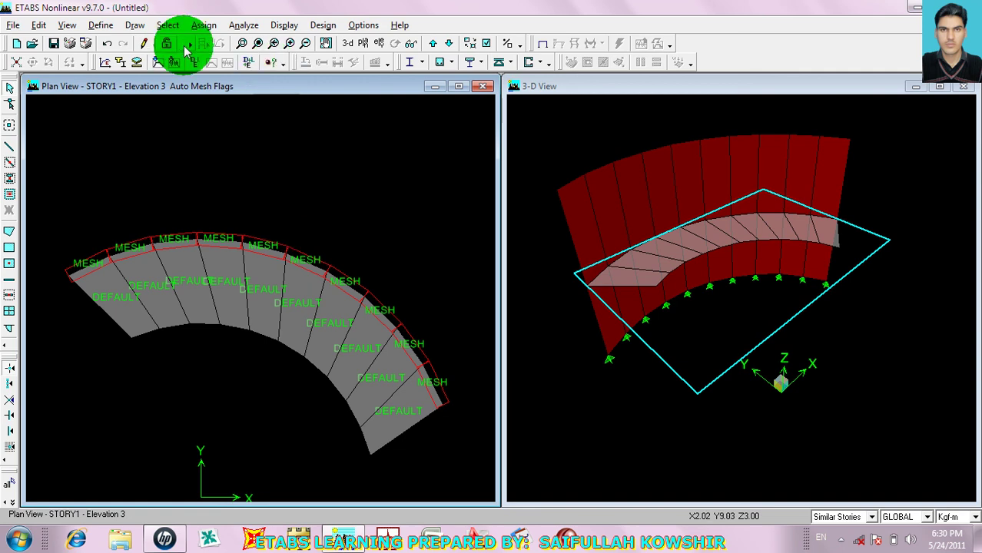
- Open the analysis options and accept them with all six degrees of freedom and dynamic analysis enabled
left_click(241, 25)
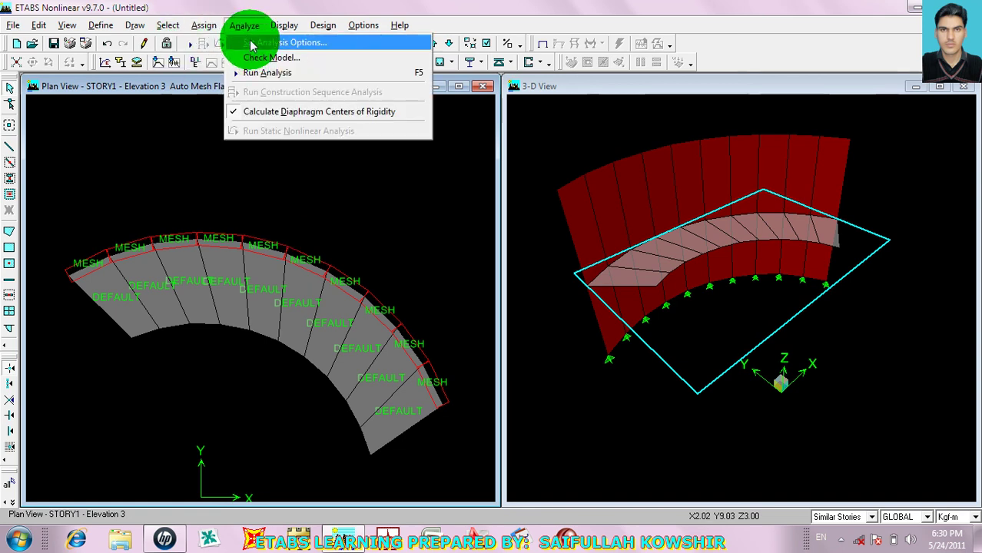
left_click(240, 38)
left_click(453, 382)
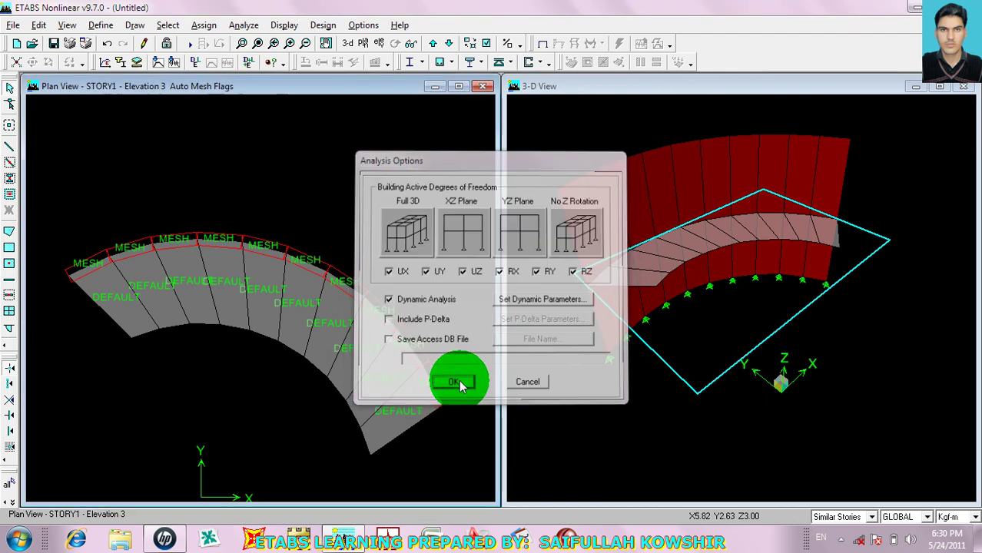
- Run the analysis, saving the model as 00123 in the ETABS KAR folder
left_click(189, 44)
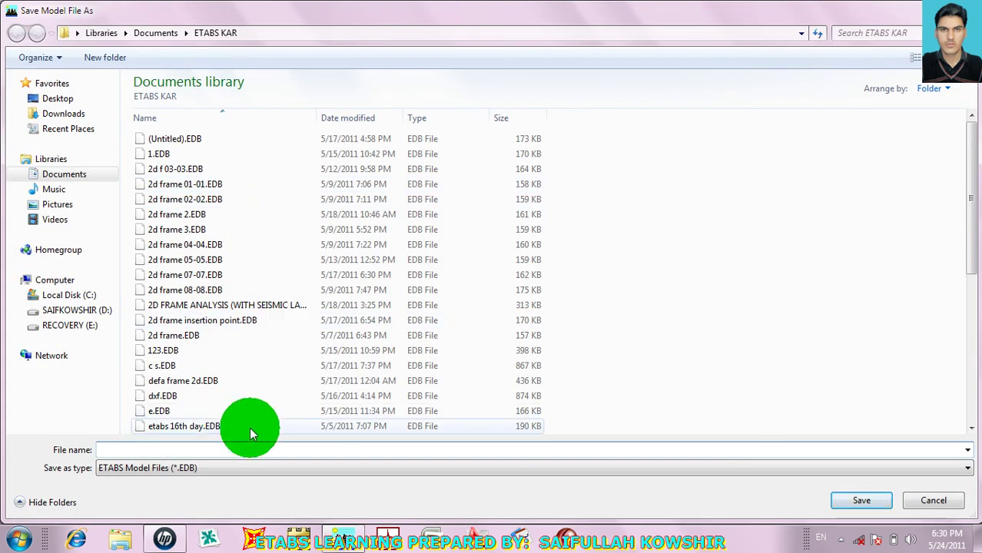
type("12")
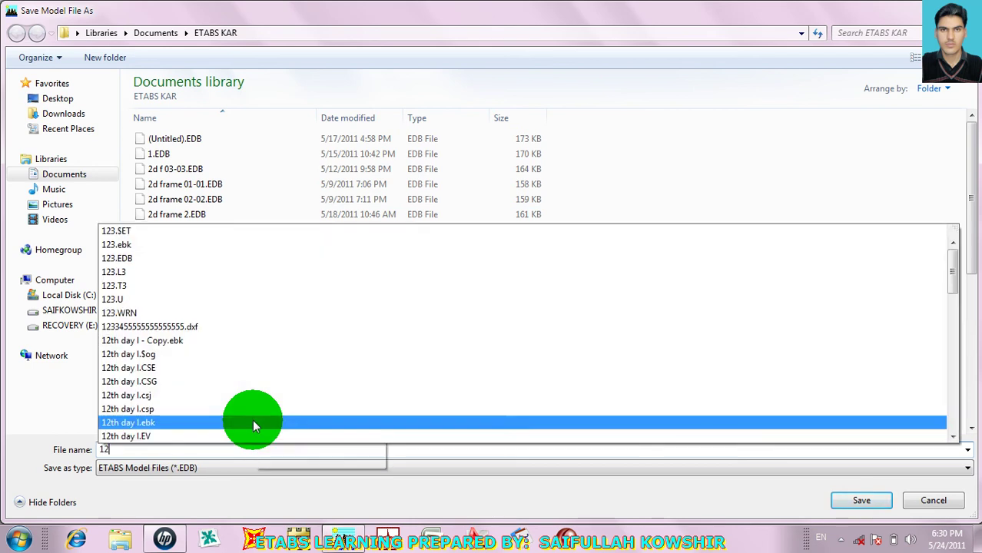
type("3")
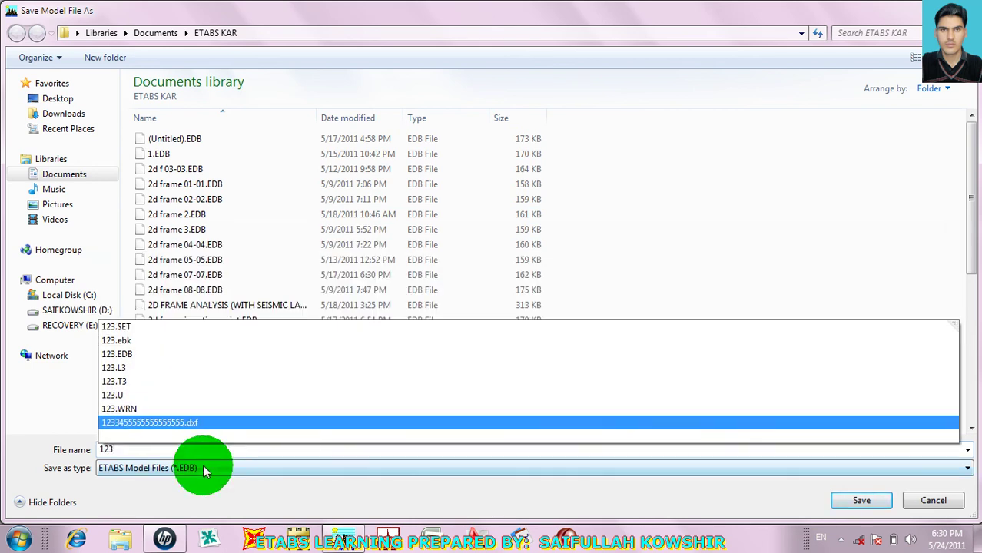
key("BackSpace")
key("BackSpace")
key("BackSpace")
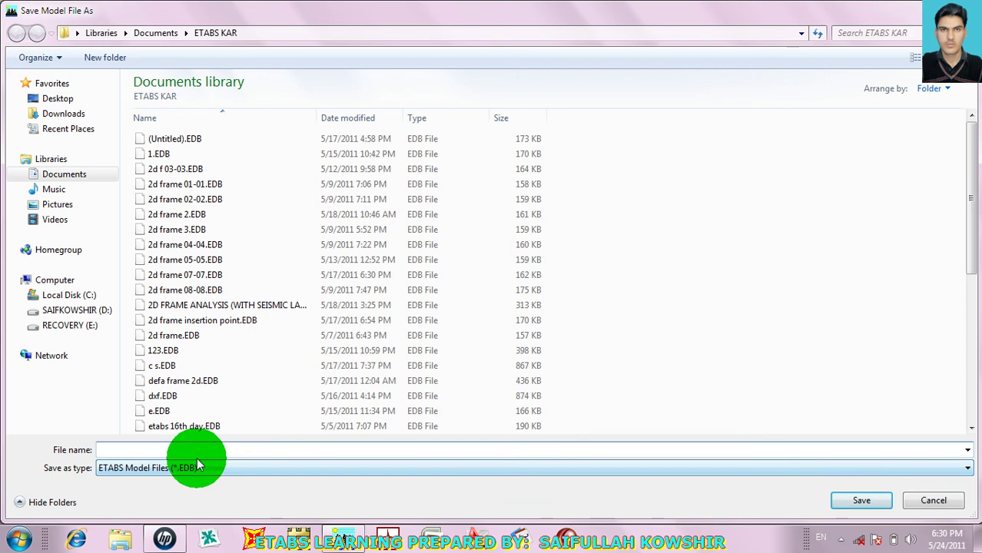
left_click(199, 467)
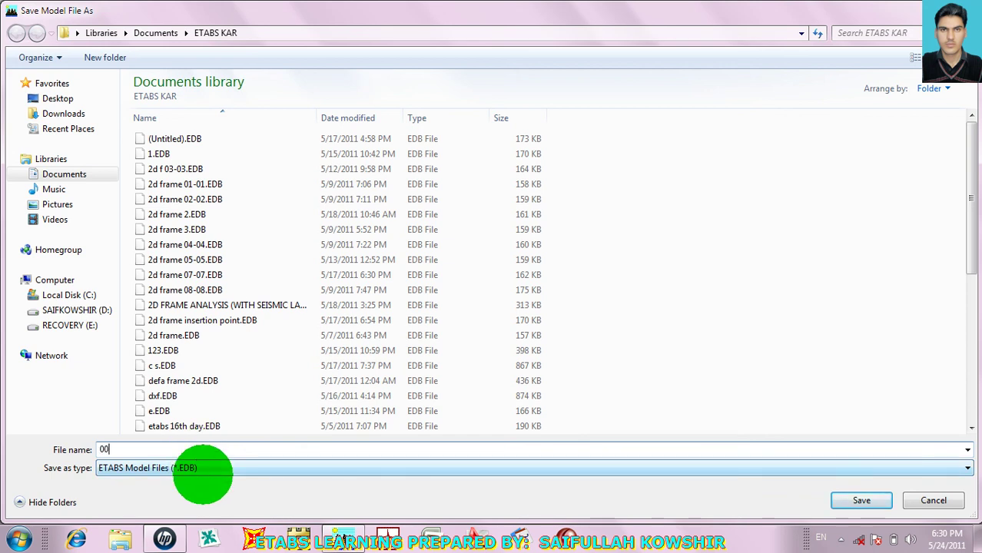
type("00123")
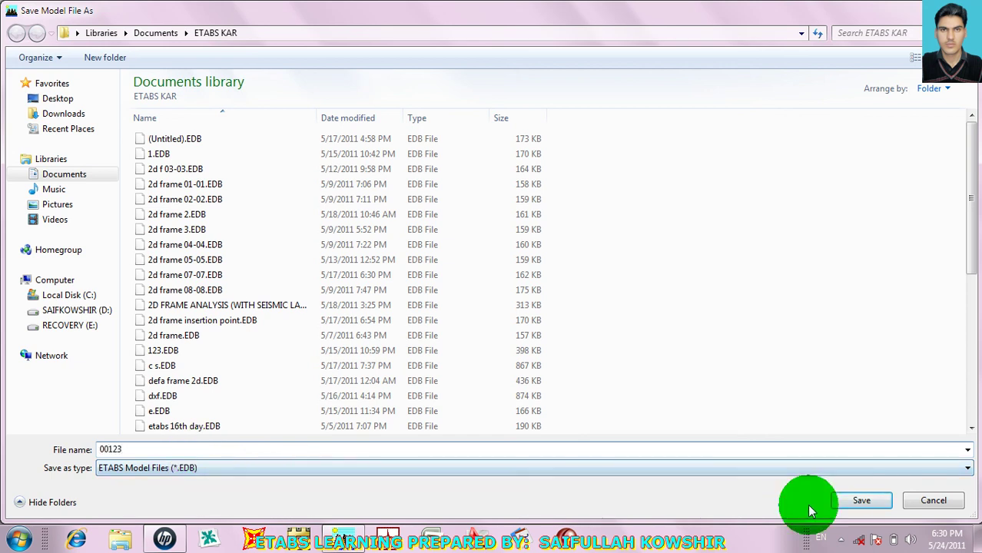
left_click(865, 501)
left_click(450, 338)
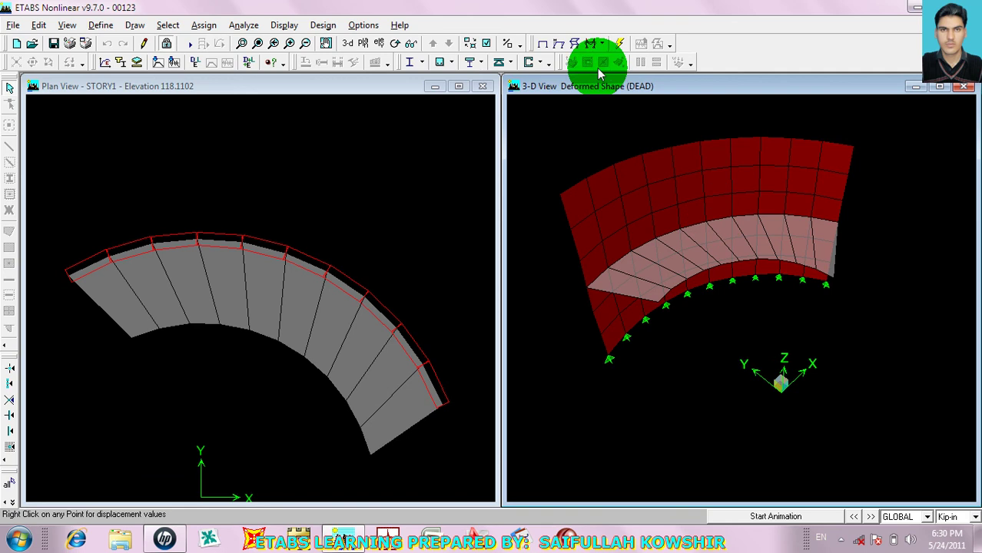
- Animate the dead load deformed shape in 3D and unlock the model, deleting the analysis results
left_click(774, 516)
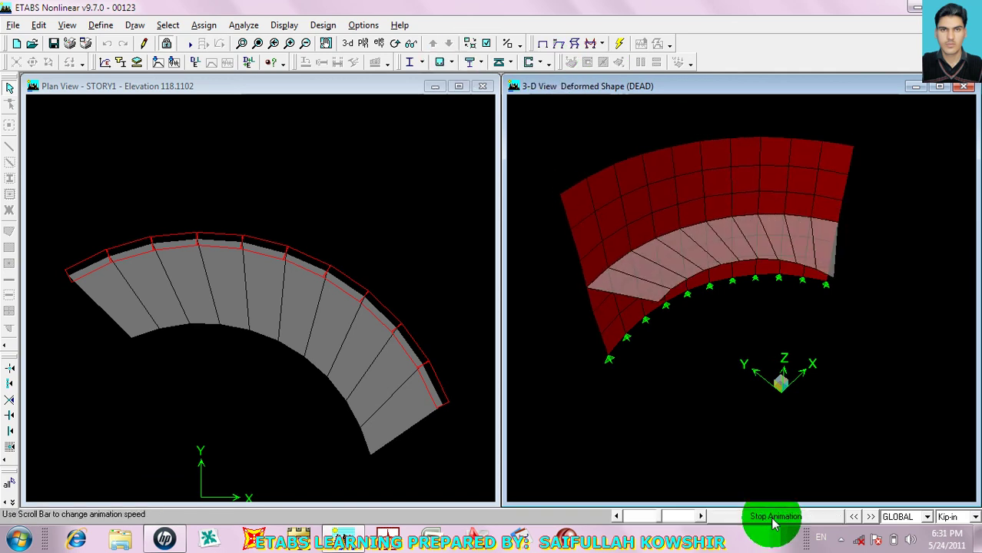
left_click(775, 520)
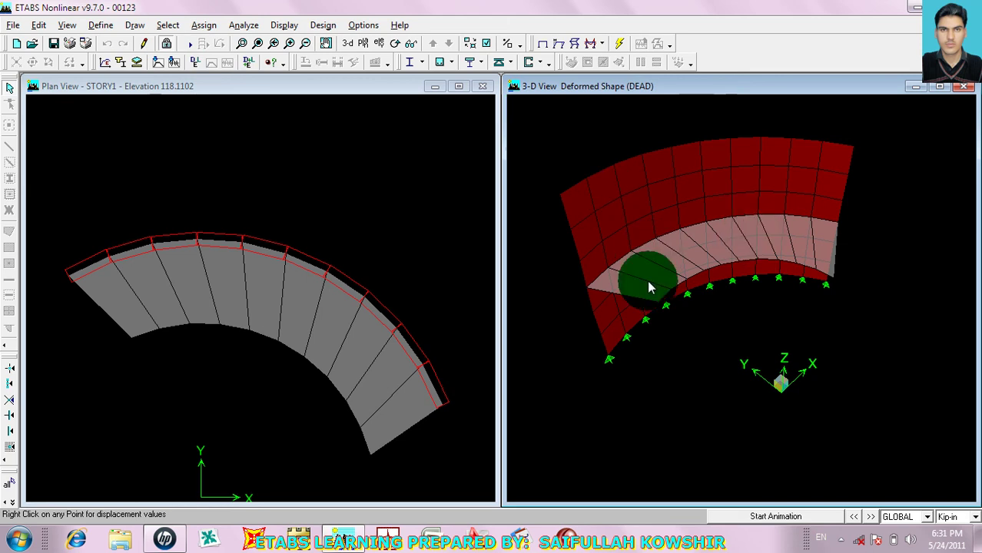
left_click(167, 44)
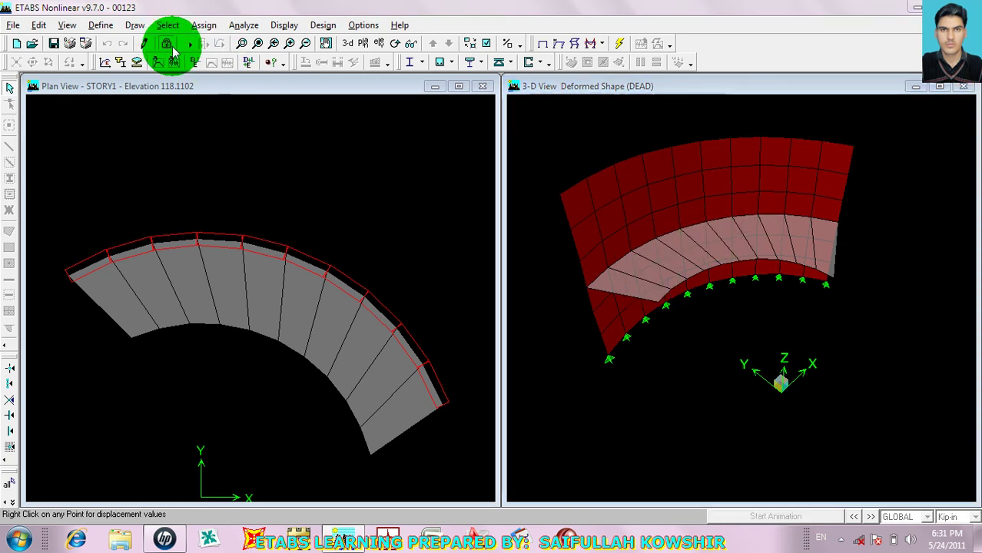
left_click(516, 324)
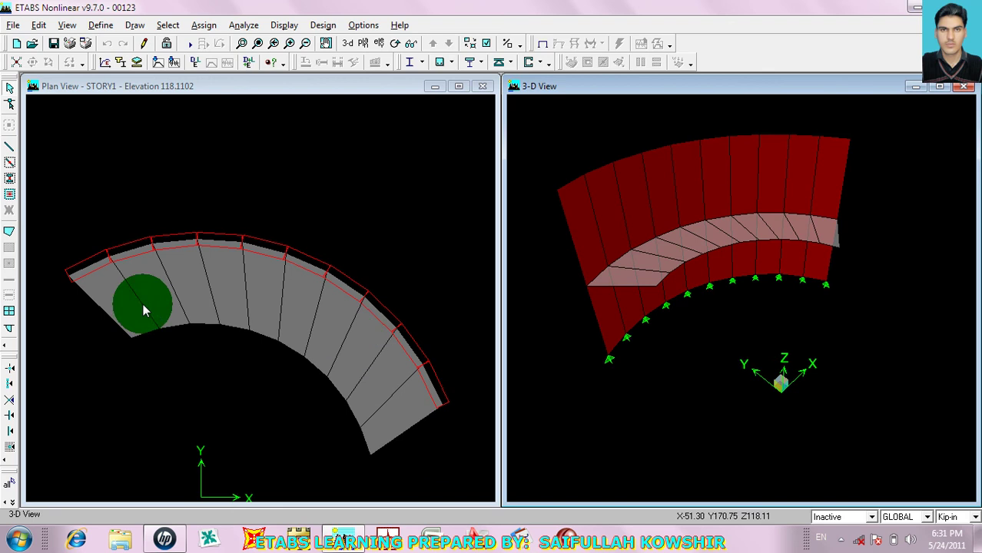
- Select all areas that use the wall/slab/deck section WALL1
left_click(169, 25)
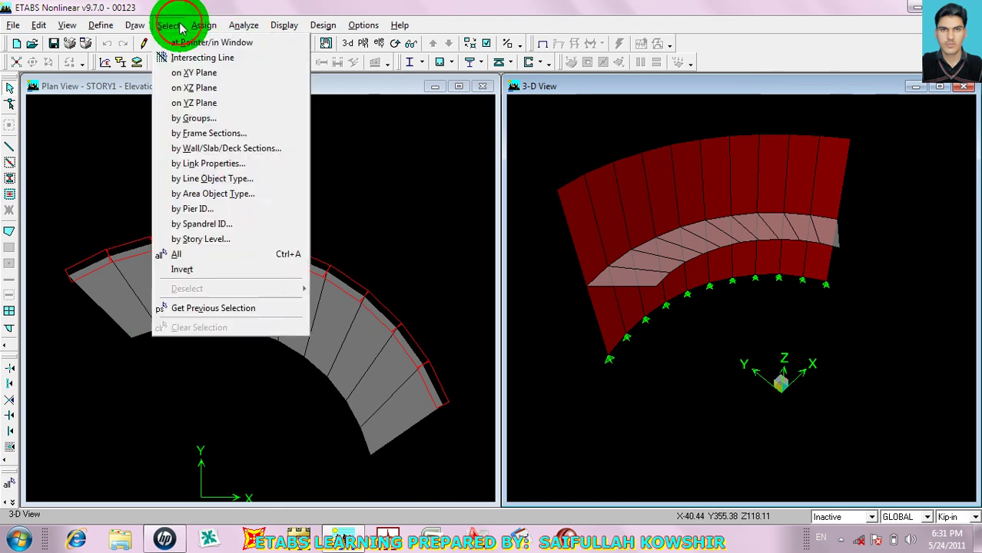
mouse_move(206, 26)
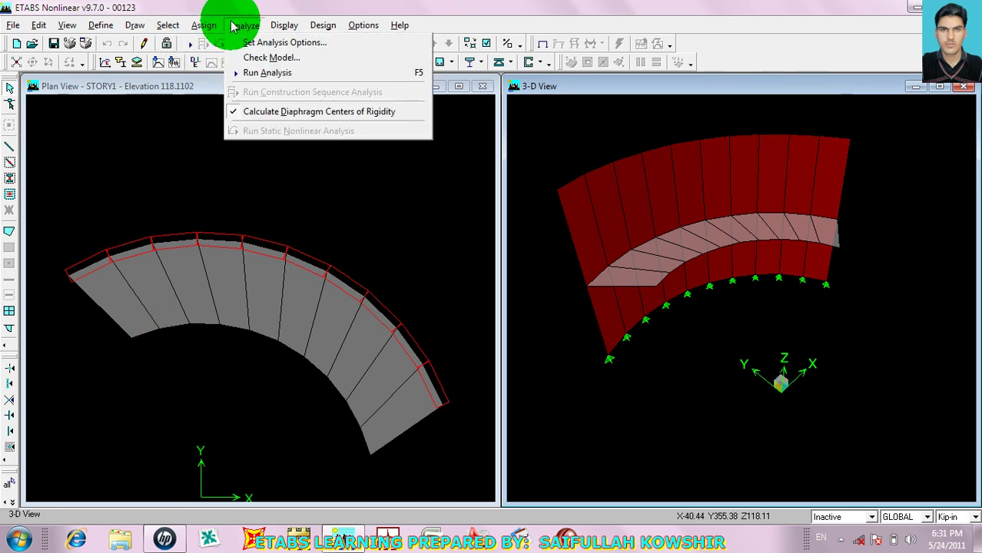
mouse_move(167, 26)
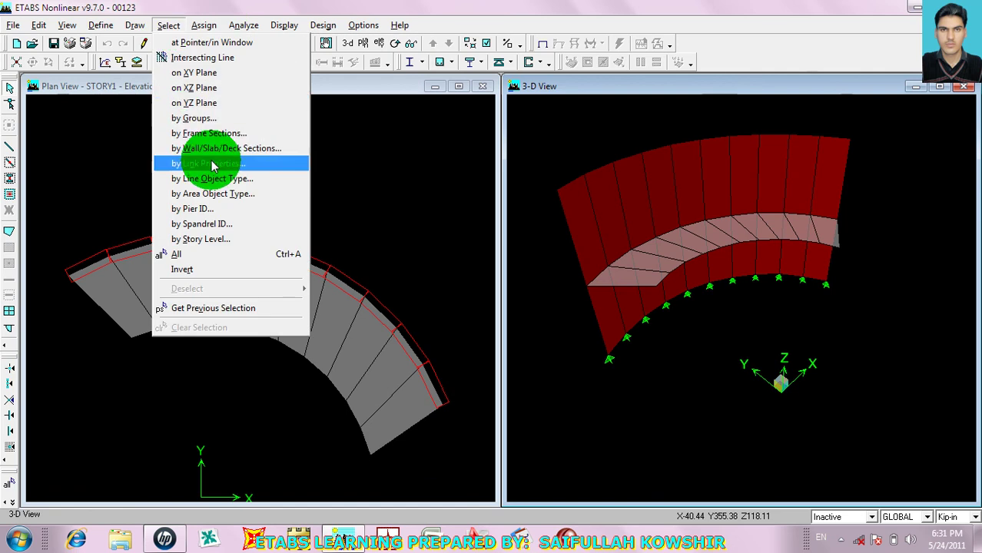
left_click(218, 150)
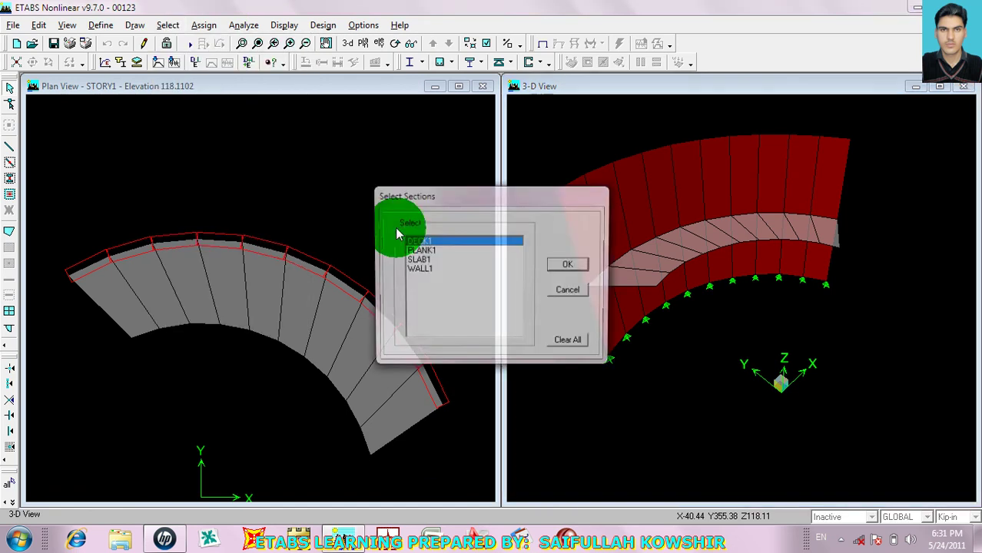
left_click(418, 269)
left_click(570, 264)
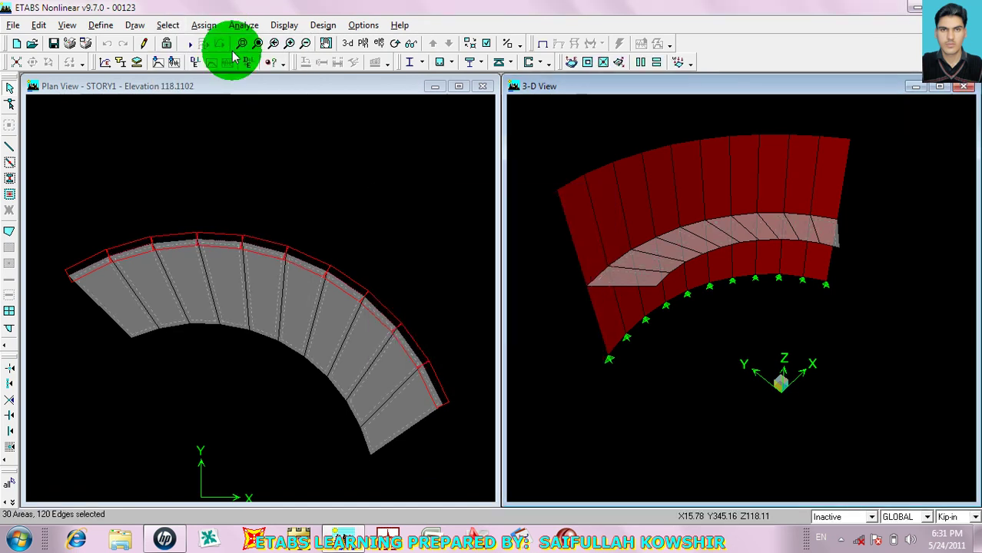
- Set the floor meshing of the selected areas to No Auto Meshing, using each object as a structural element
left_click(204, 26)
left_click(227, 72)
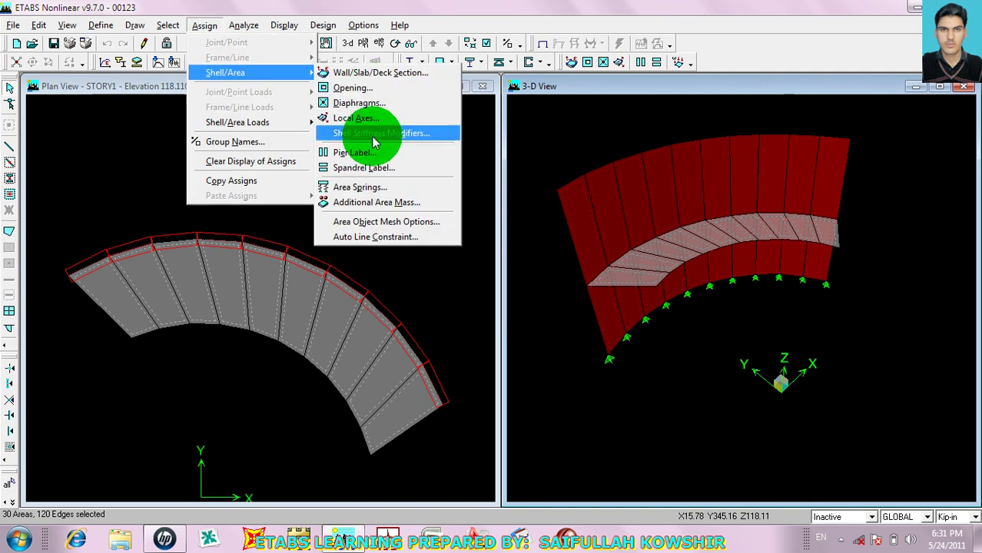
left_click(365, 222)
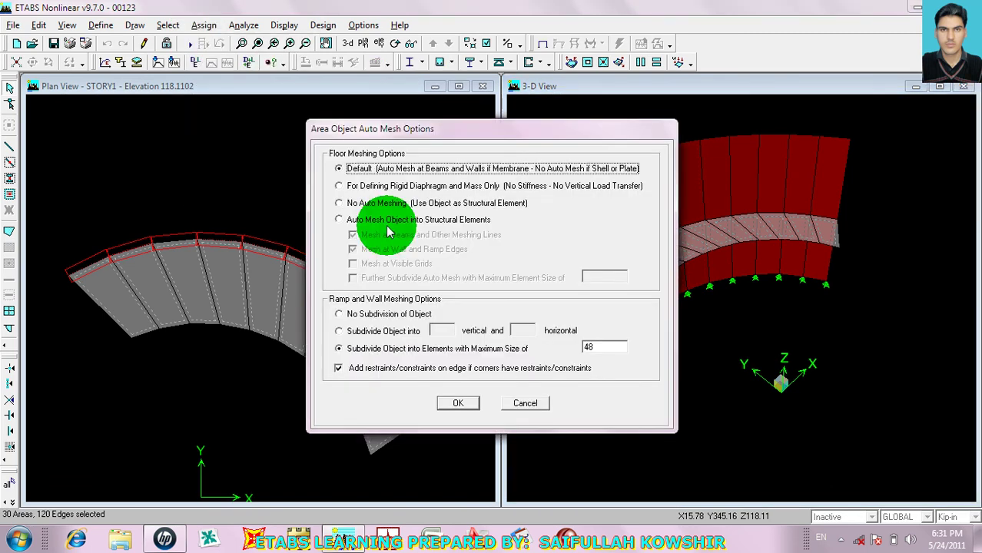
left_click(339, 203)
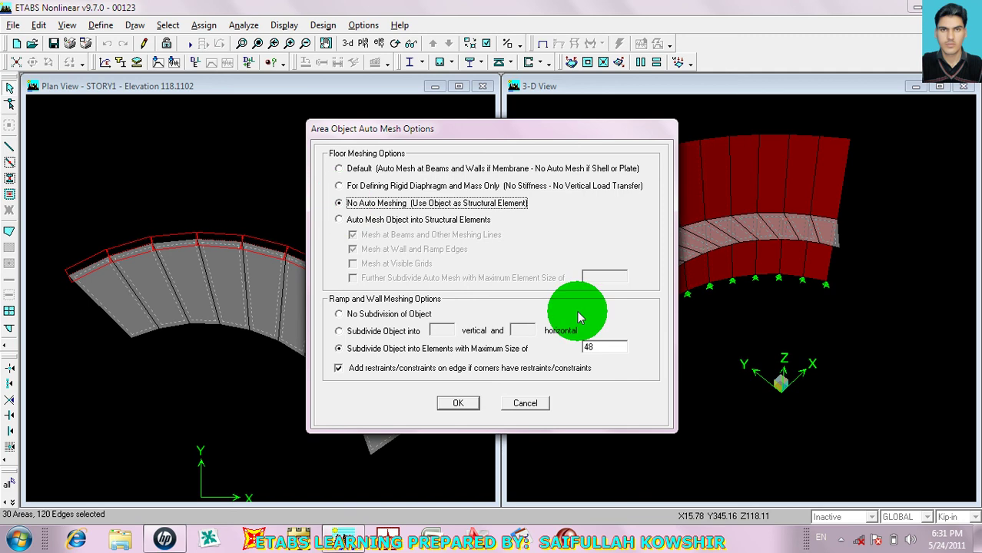
left_click(460, 404)
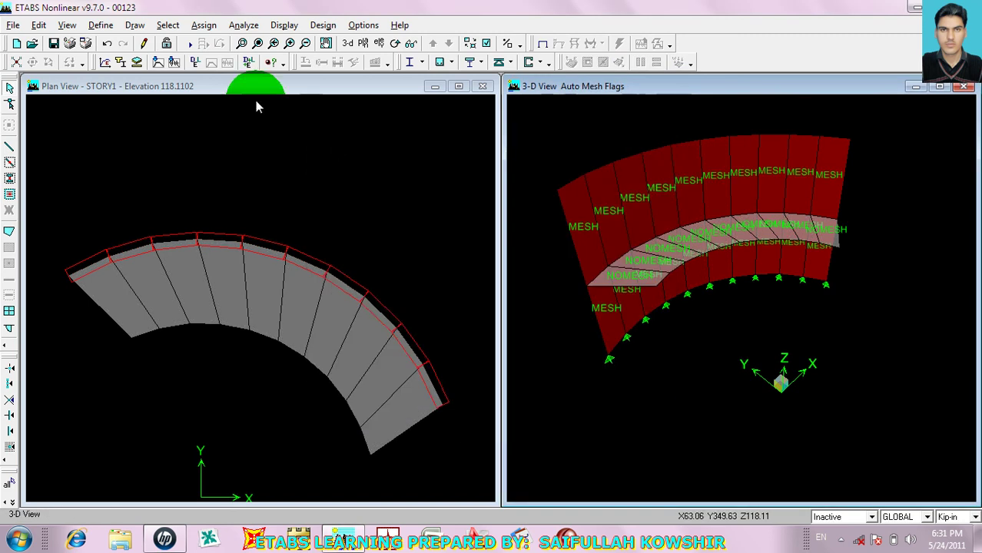
- Rerun the analysis and display the deformed shape for the LIVE static load with auto scaling and cubic curve
left_click(191, 45)
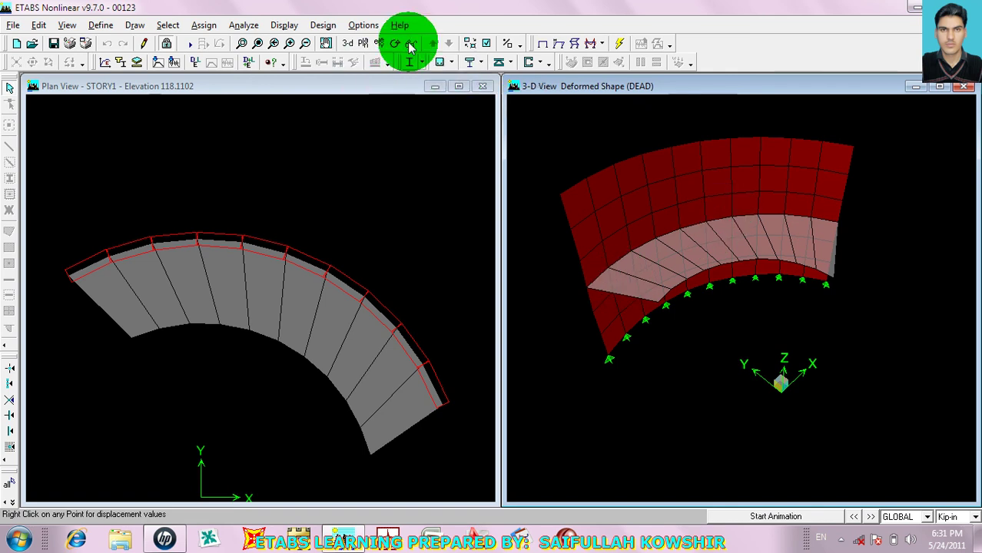
left_click(559, 44)
left_click(501, 233)
left_click(504, 251)
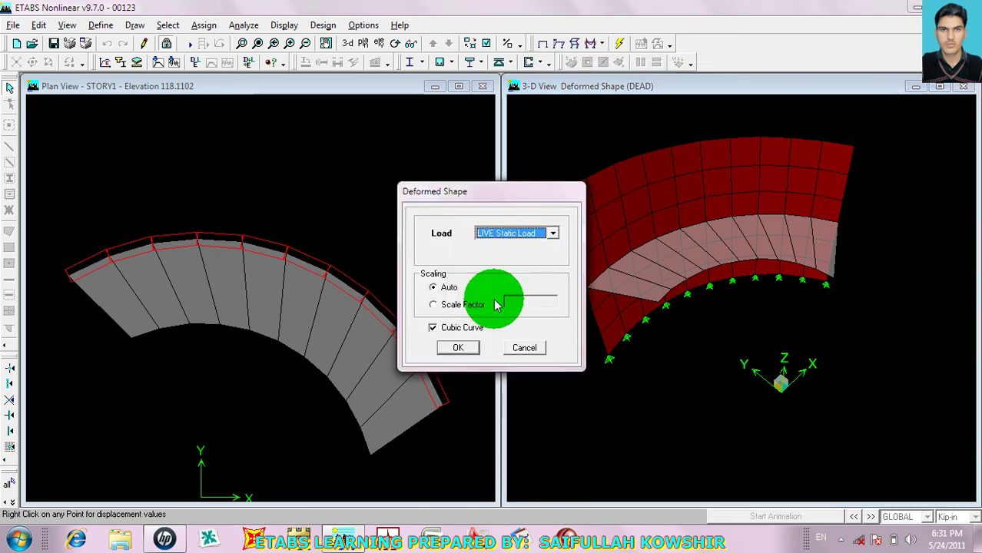
left_click(459, 347)
- Animate the live load deformed shape and unlock the model, deleting the analysis results
scroll(763, 255, "down", 2)
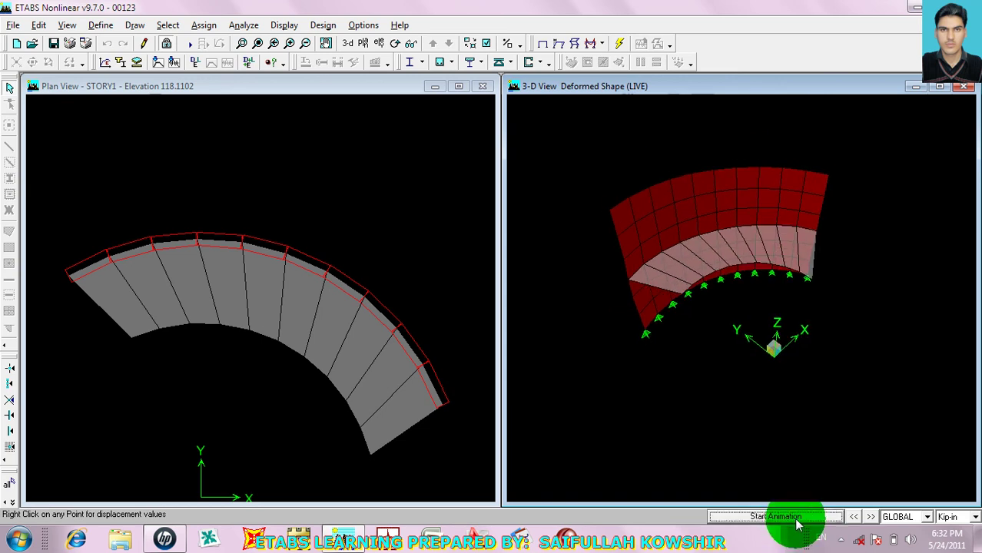
left_click(788, 517)
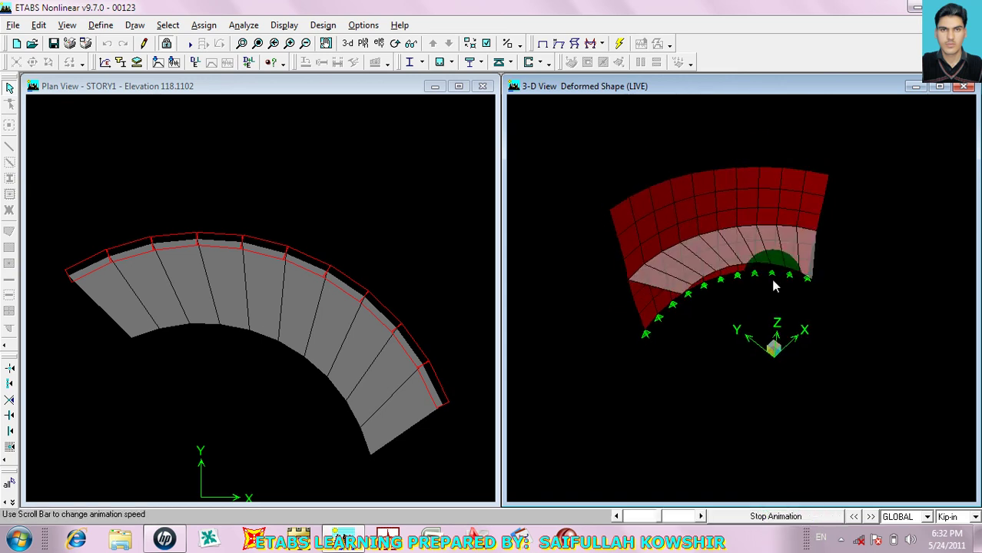
left_click(780, 516)
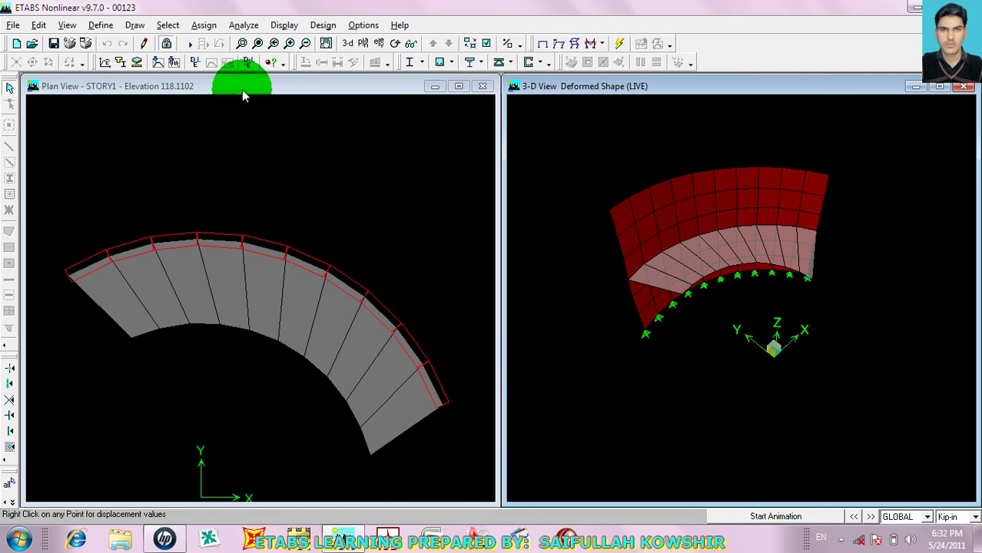
left_click(166, 43)
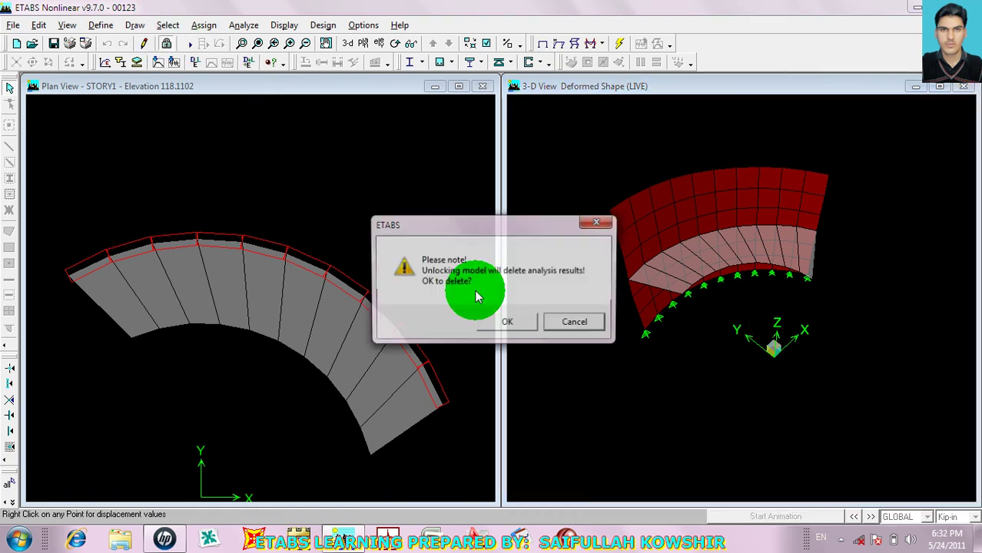
left_click(508, 322)
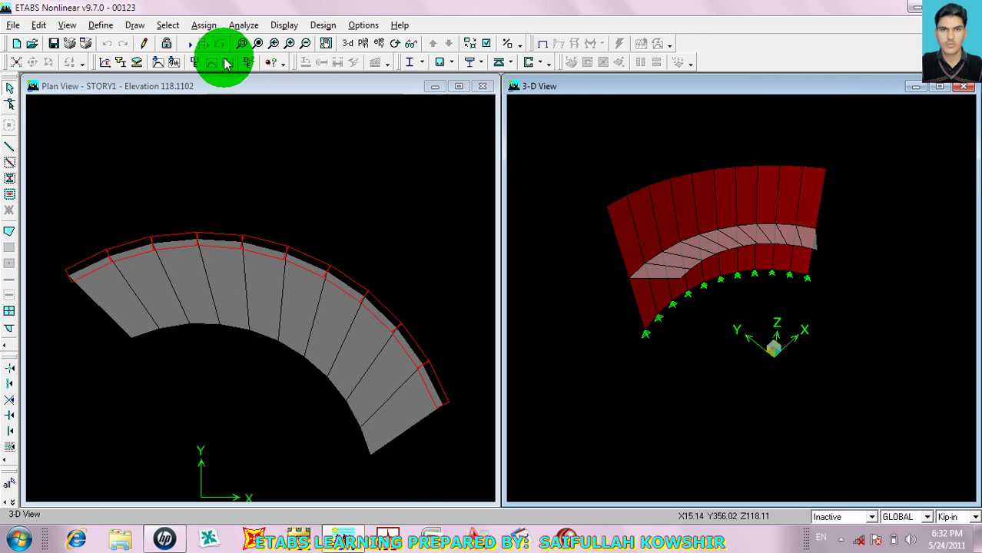
- Reselect every area assigned the WALL1 section
left_click(168, 25)
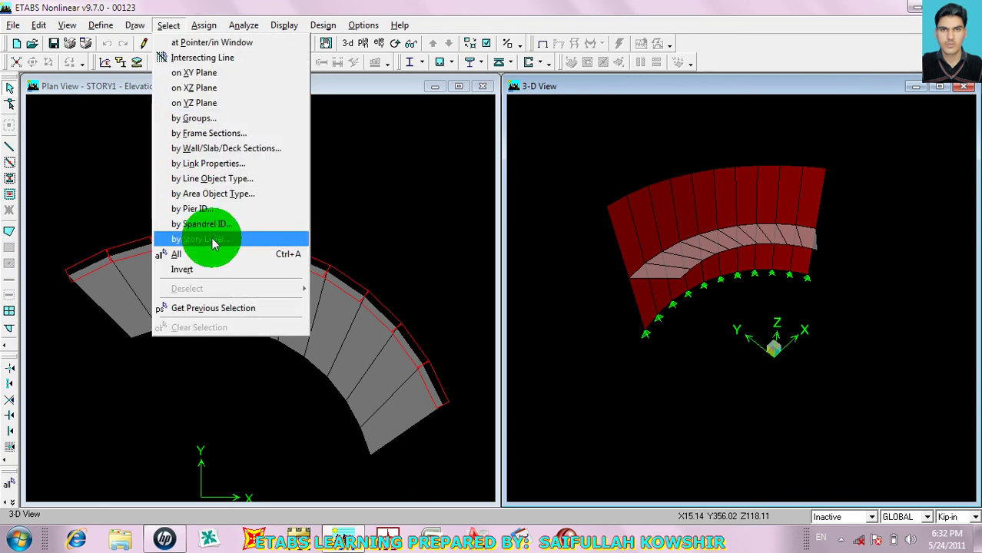
left_click(230, 151)
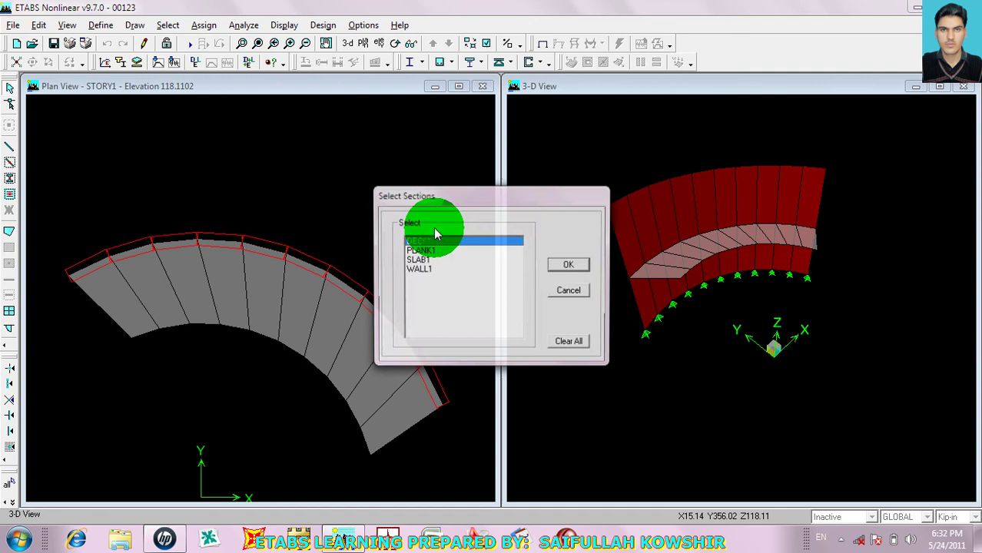
left_click(419, 268)
left_click(567, 265)
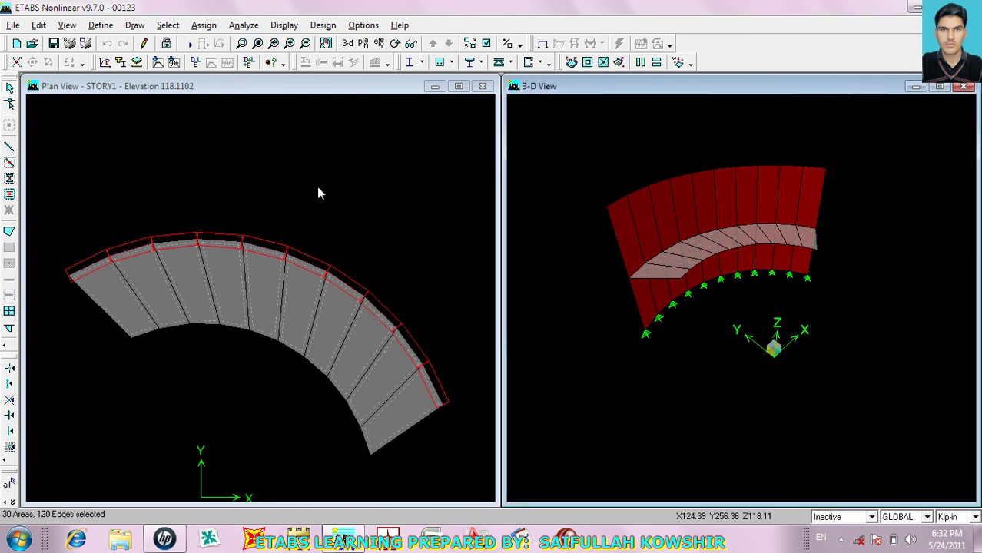
- Set the auto line constraint option to Do NOT Create Line Constraints, applied to the full structure
left_click(204, 26)
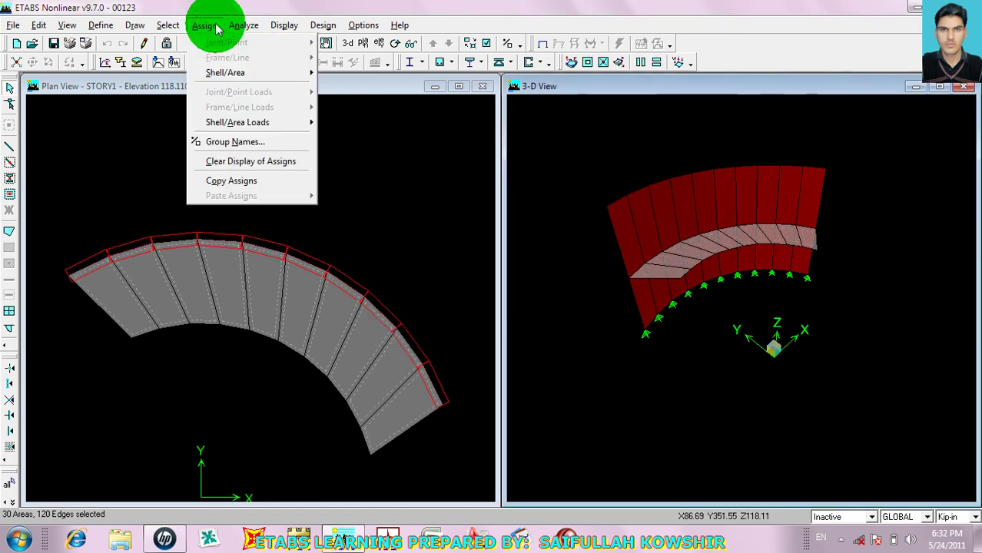
mouse_move(231, 73)
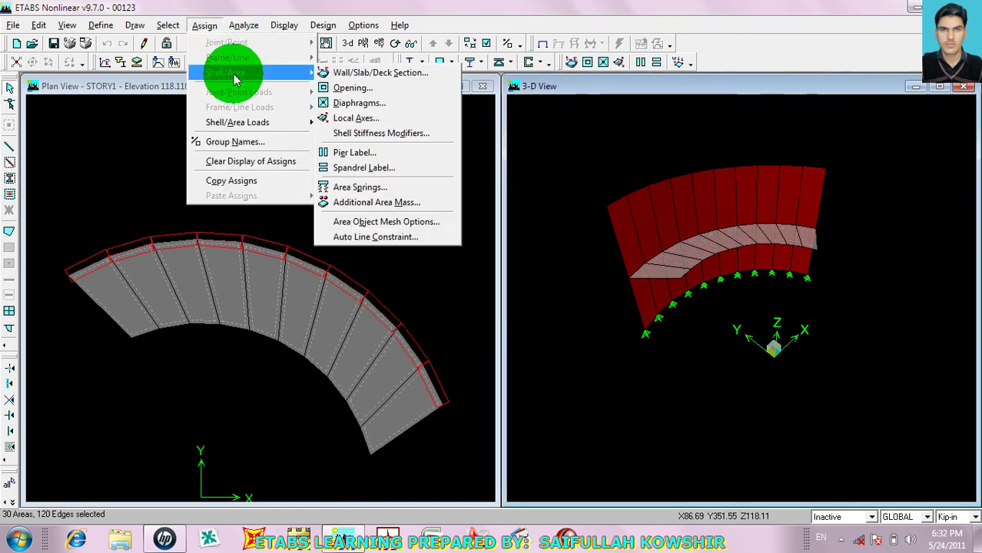
left_click(392, 237)
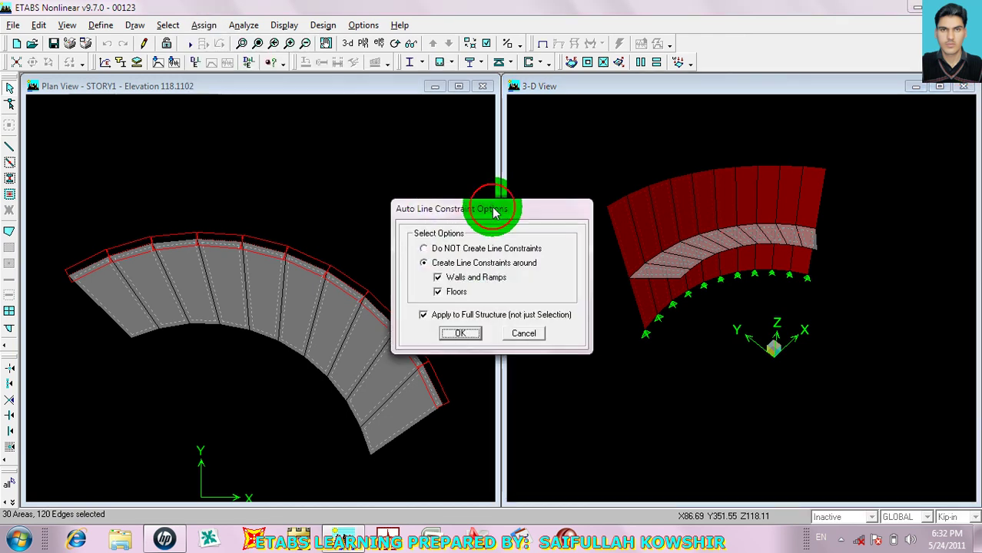
left_click_drag(499, 213, 719, 63)
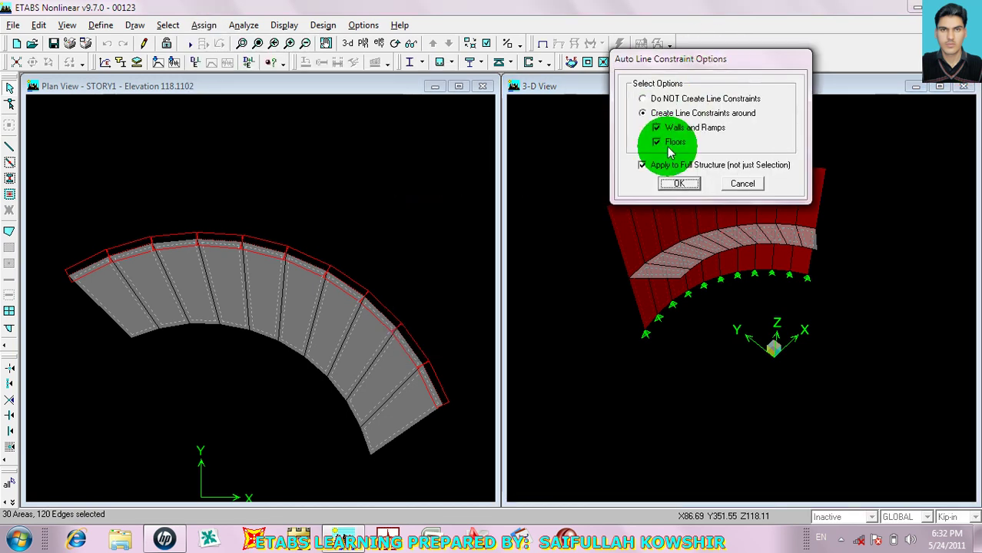
left_click(680, 99)
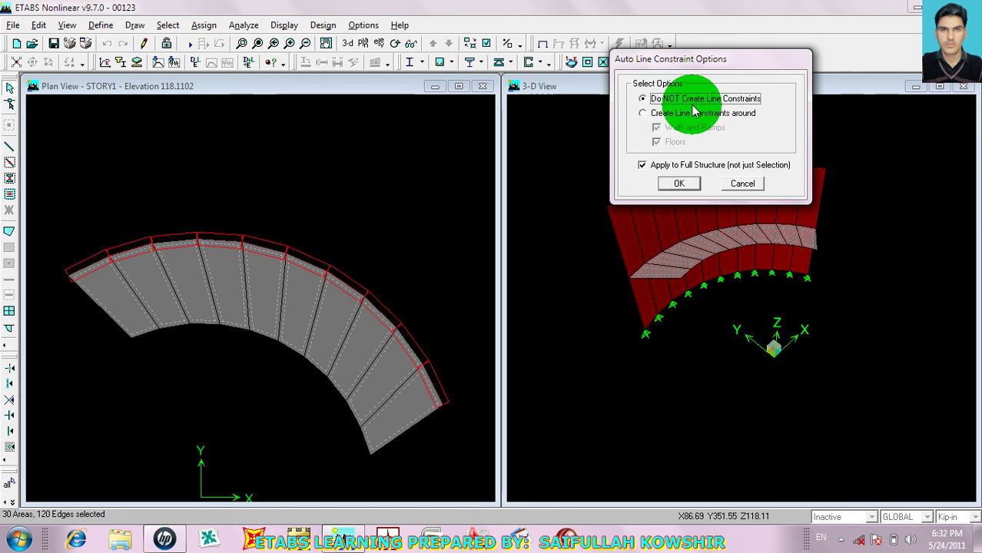
left_click(689, 181)
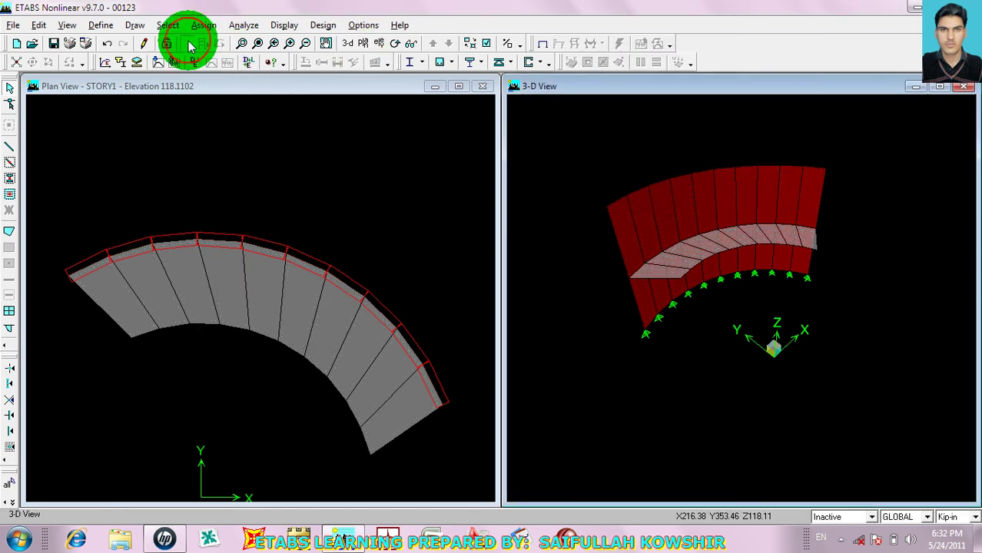
- Rerun the analysis and animate the LIVE deformed shape in the 3-D view
left_click(190, 44)
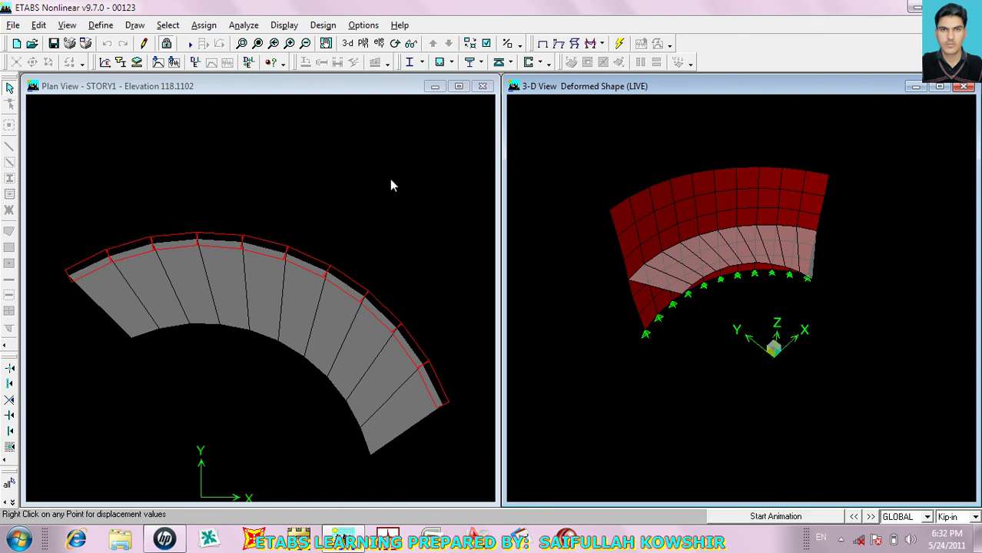
left_click(757, 518)
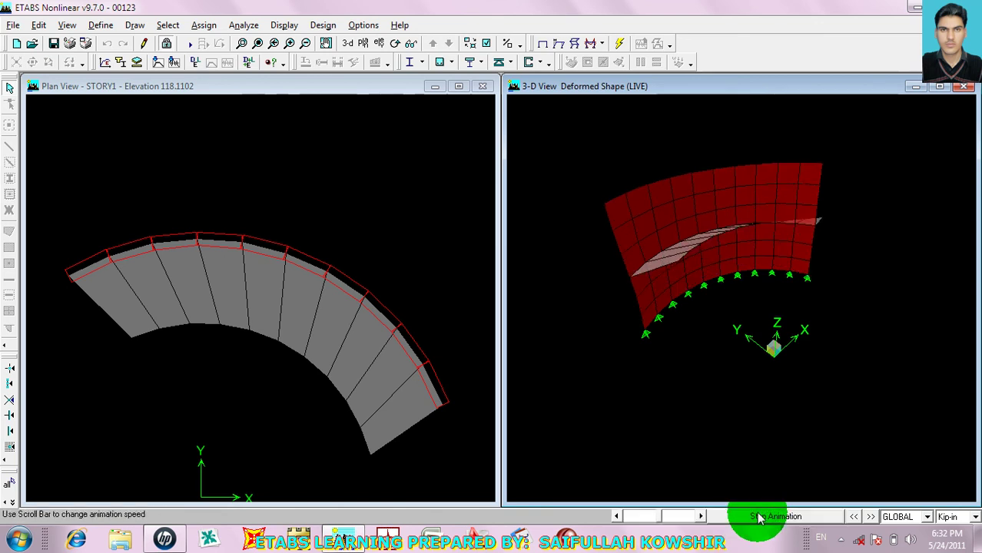
left_click(758, 517)
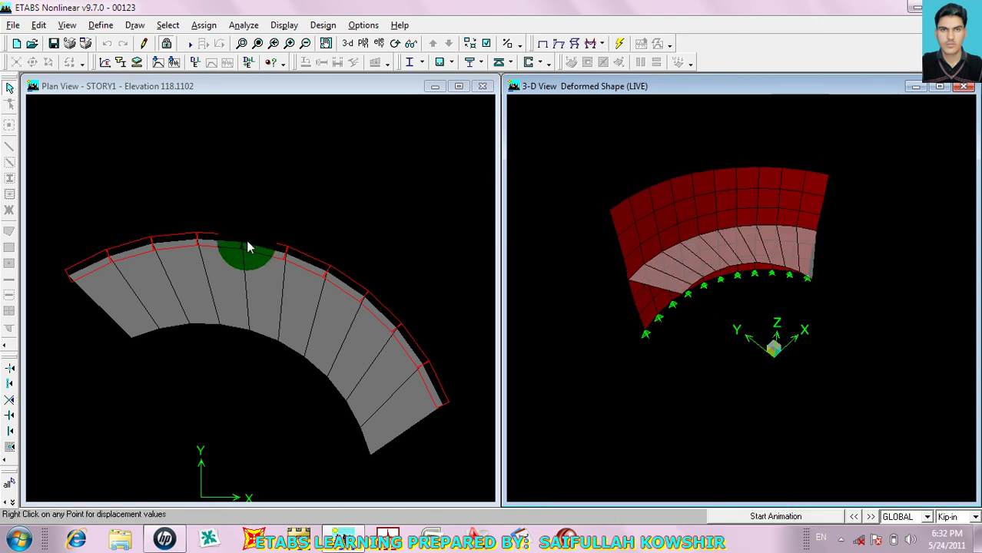
- Unlock the model, deleting the analysis results, and select all areas assigned the WALL1 section
left_click(166, 44)
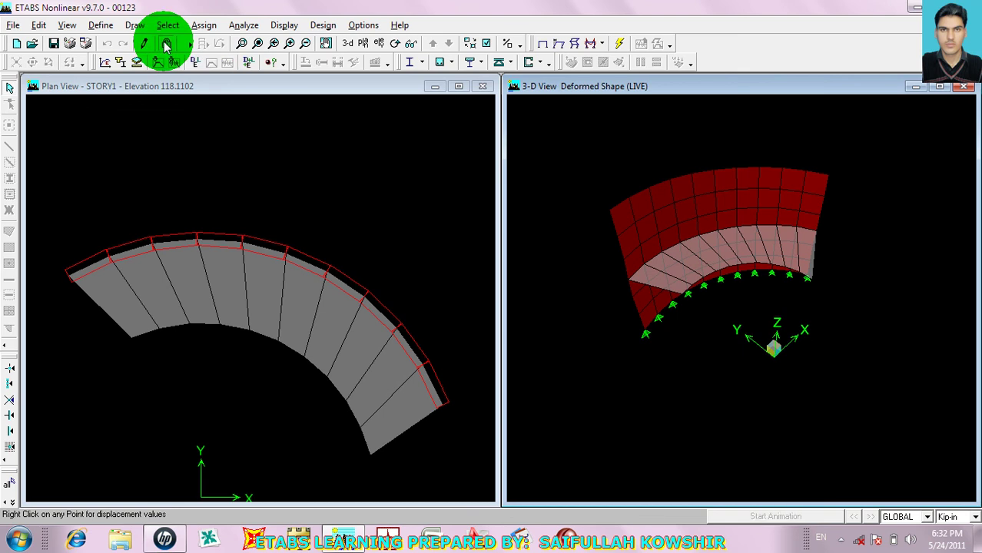
left_click(509, 323)
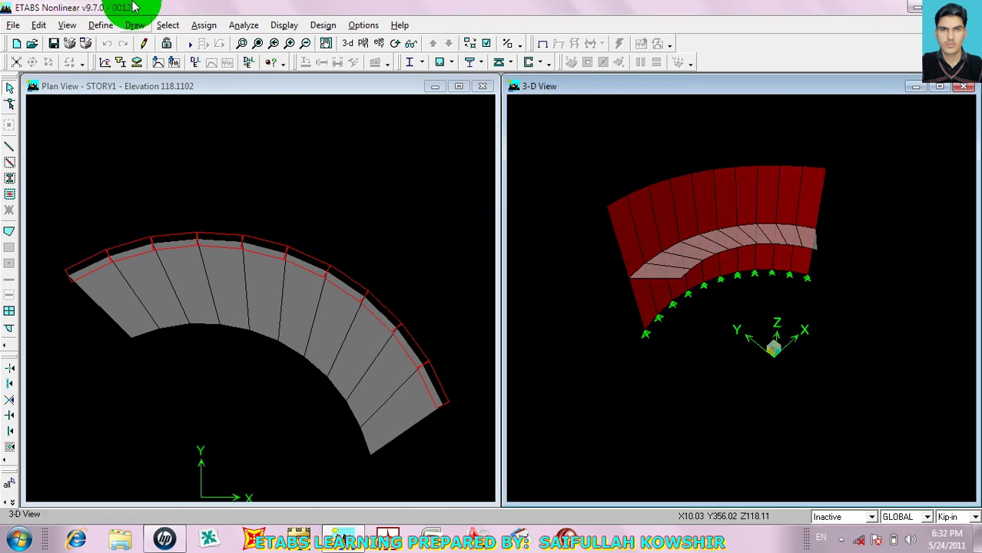
left_click(169, 25)
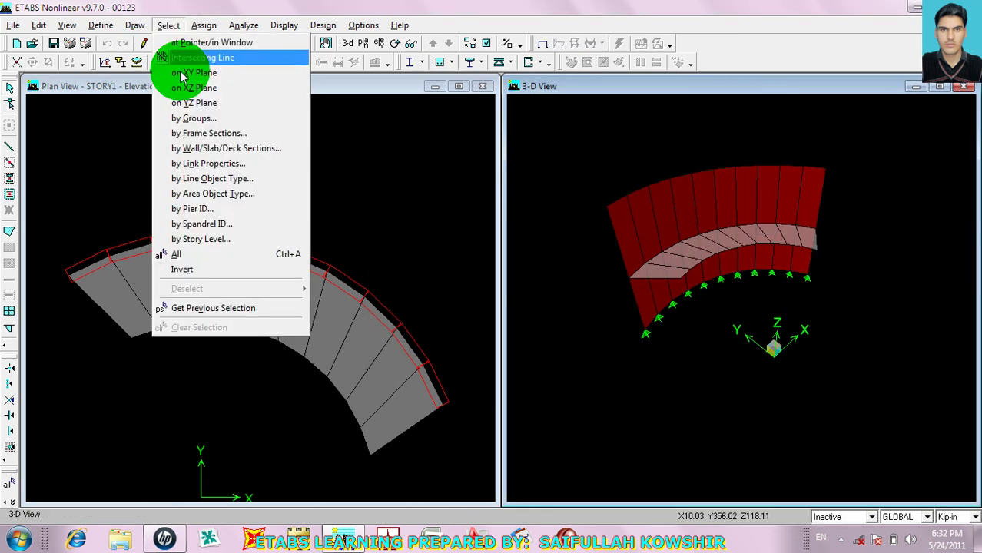
left_click(196, 149)
left_click(419, 269)
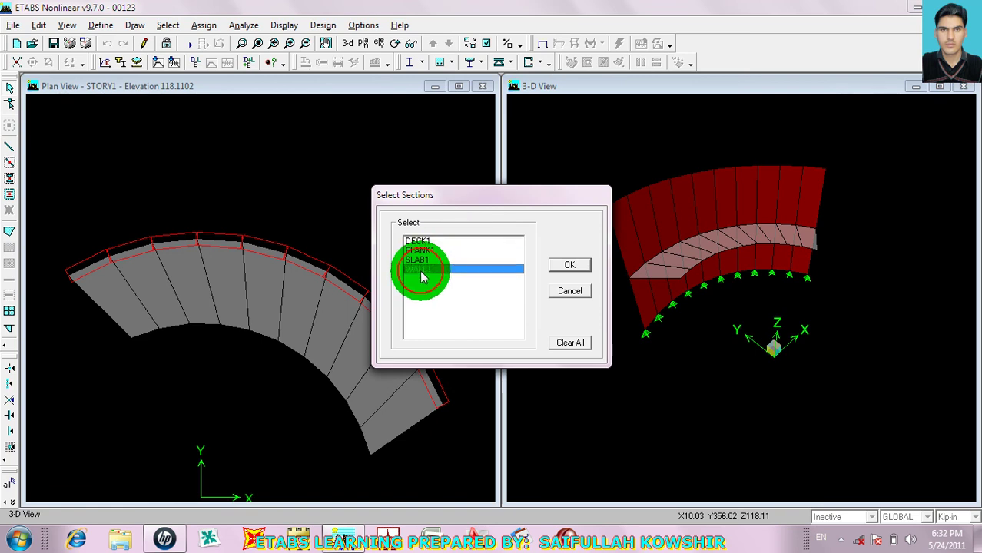
left_click(571, 265)
- Assign Do NOT Create Line Constraints to the selected wall areas only, with Apply to Full Structure turned off
left_click(206, 26)
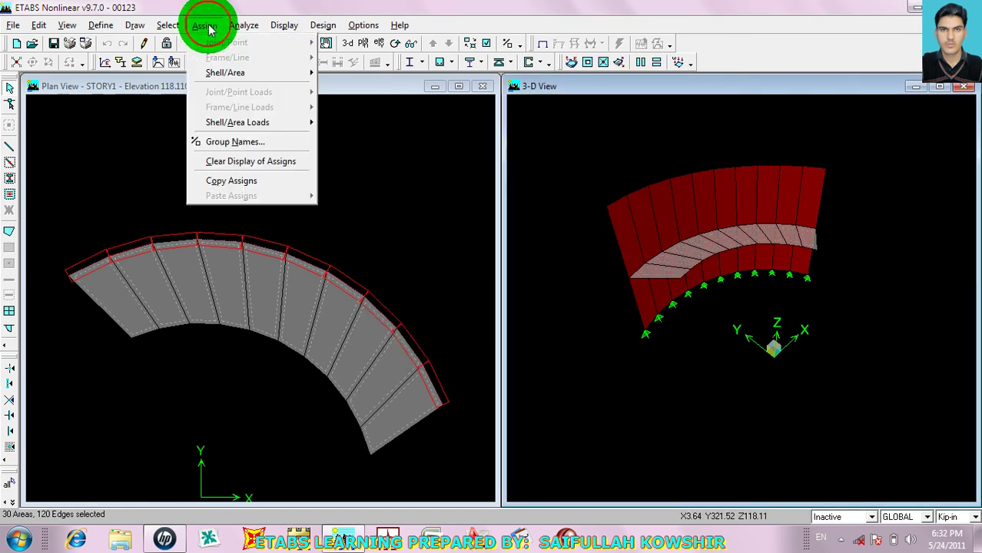
mouse_move(227, 72)
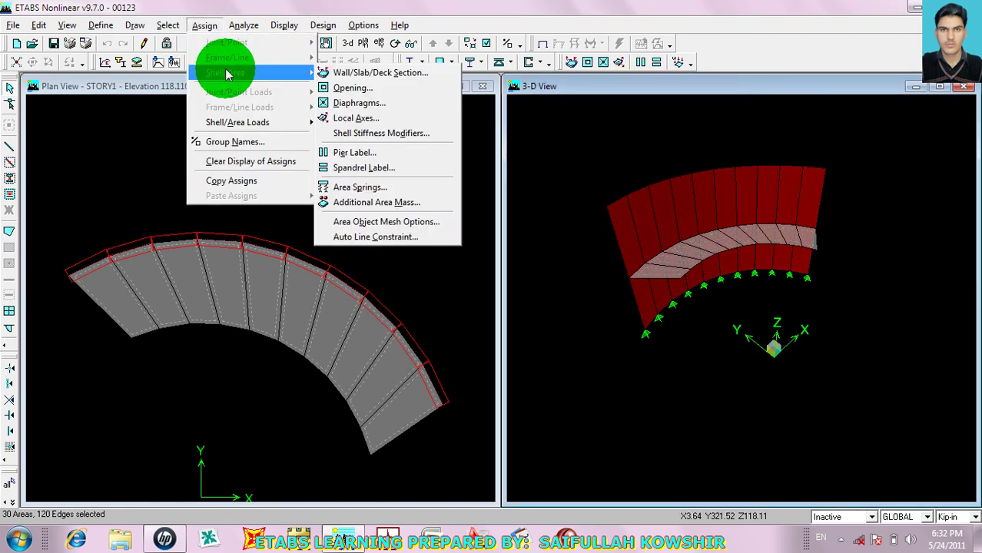
left_click(384, 236)
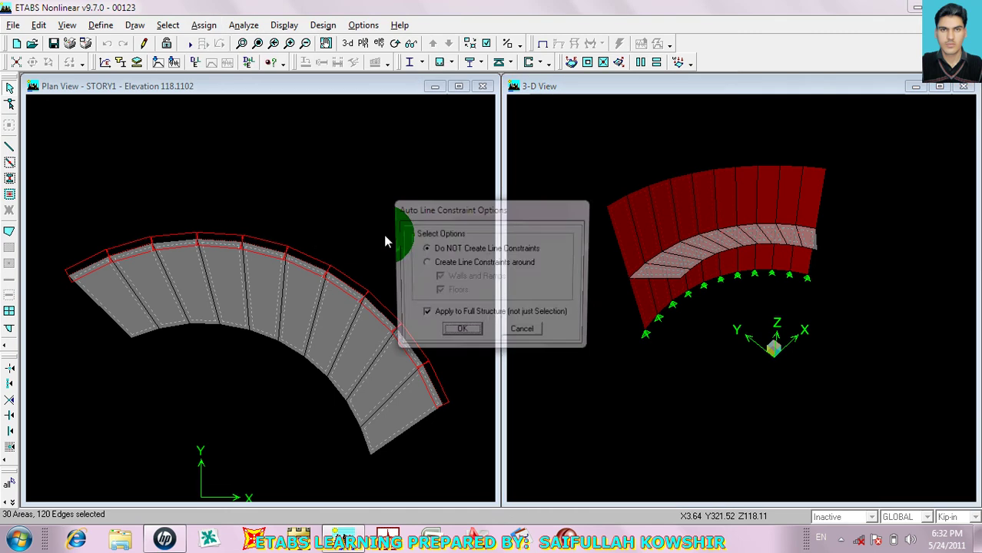
left_click(424, 316)
left_click(431, 320)
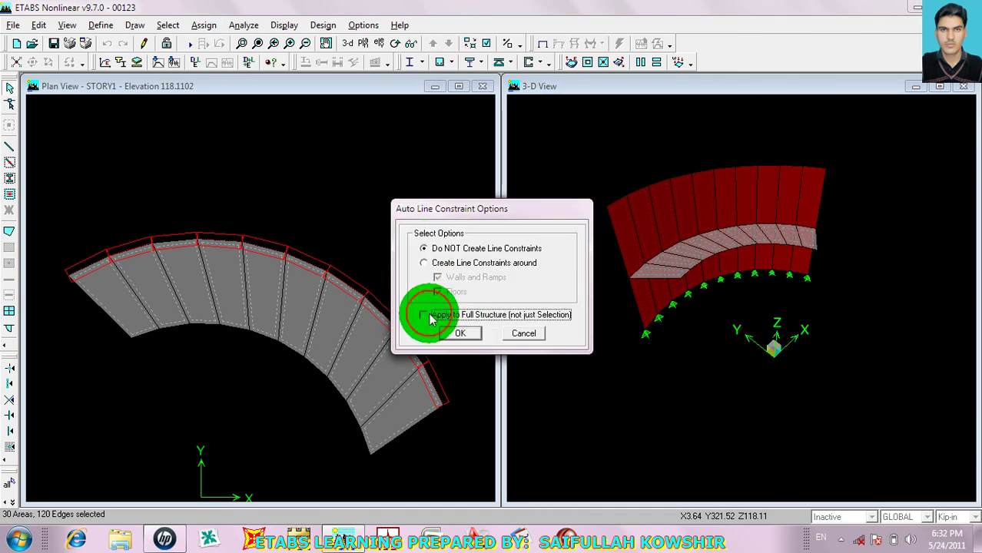
left_click(460, 333)
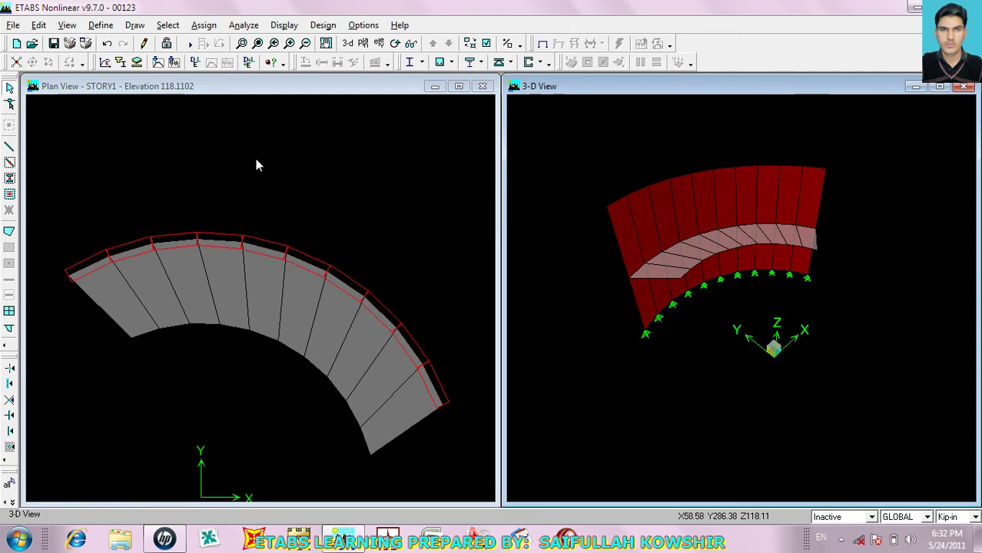
- Run the analysis again, animate the LIVE deformed shape, and examine the joint between the slab edge and the curved wall
left_click(190, 44)
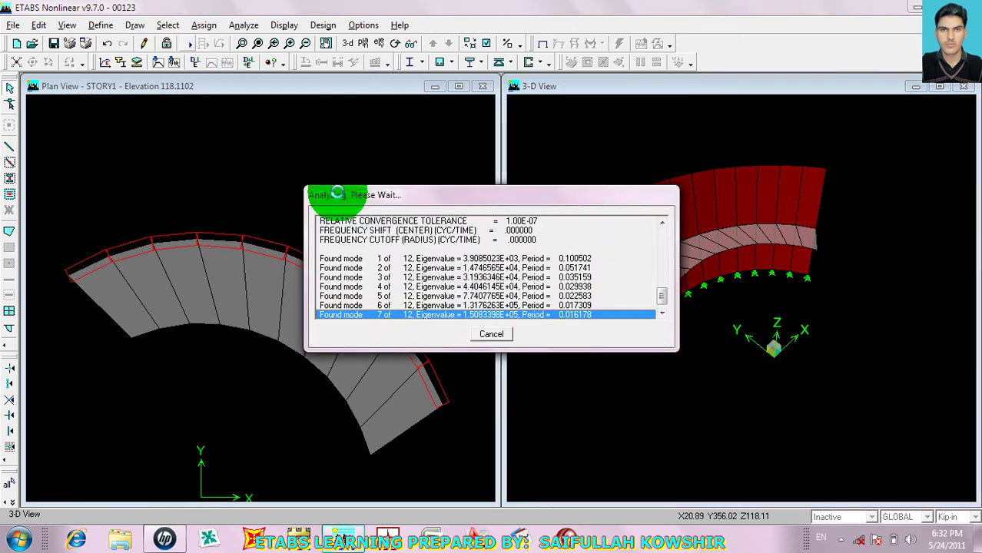
left_click(799, 516)
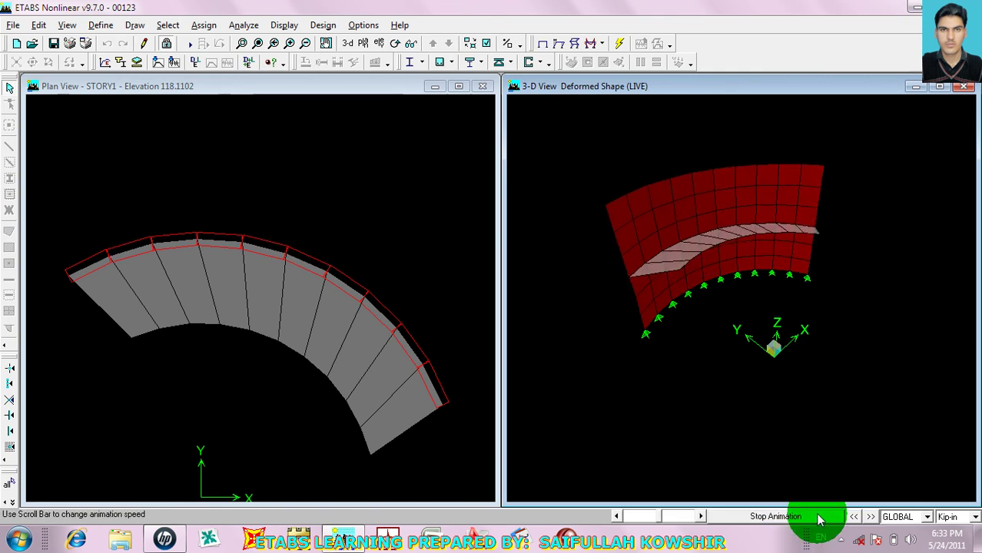
left_click(799, 517)
left_click(684, 263)
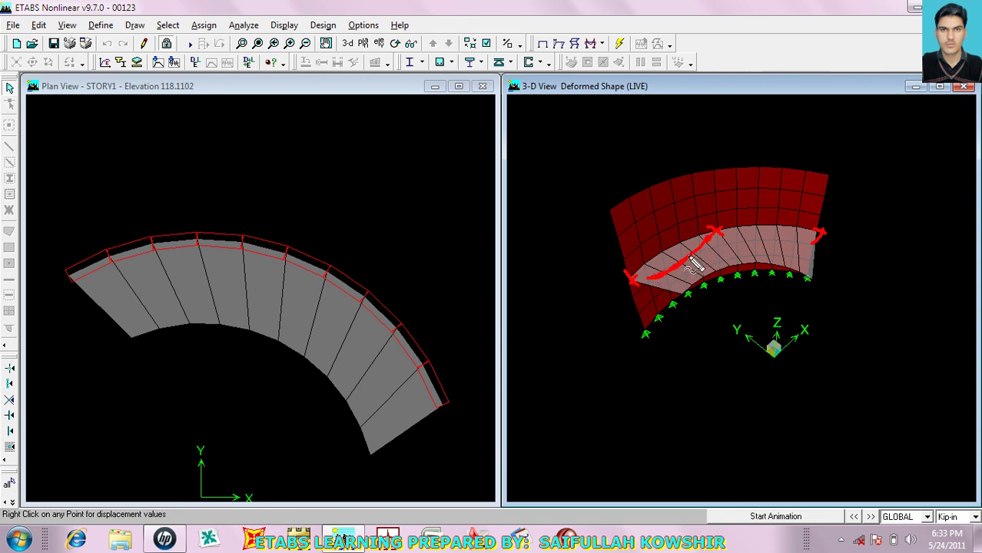
left_click(338, 292)
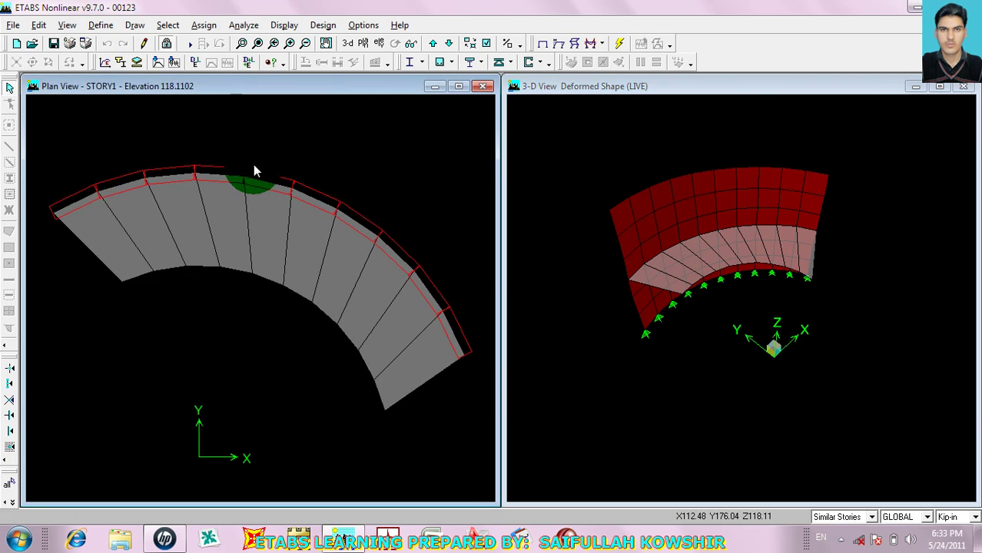
- Unlock the model and, with one slab panel selected, create line constraints around walls, ramps and floors for the full structure
left_click(168, 43)
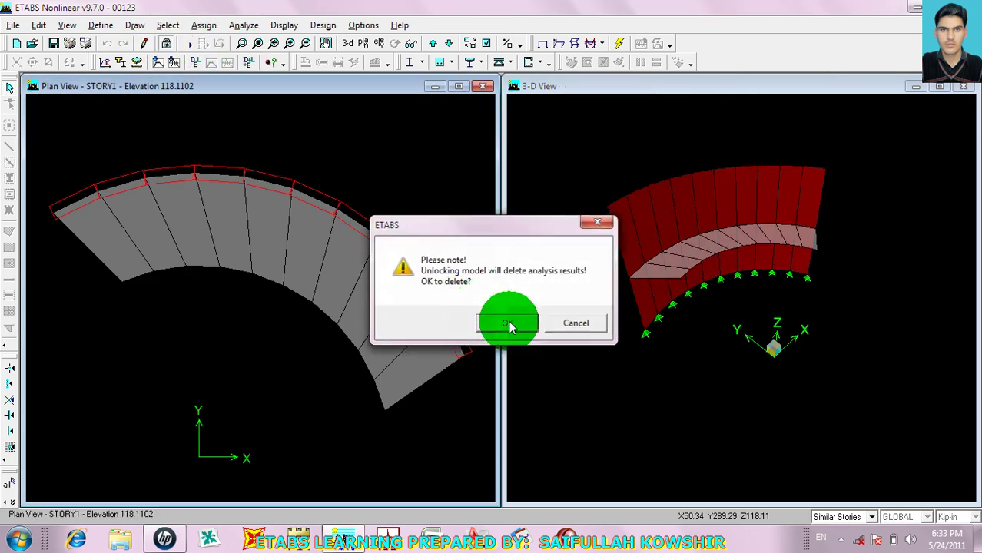
left_click(508, 323)
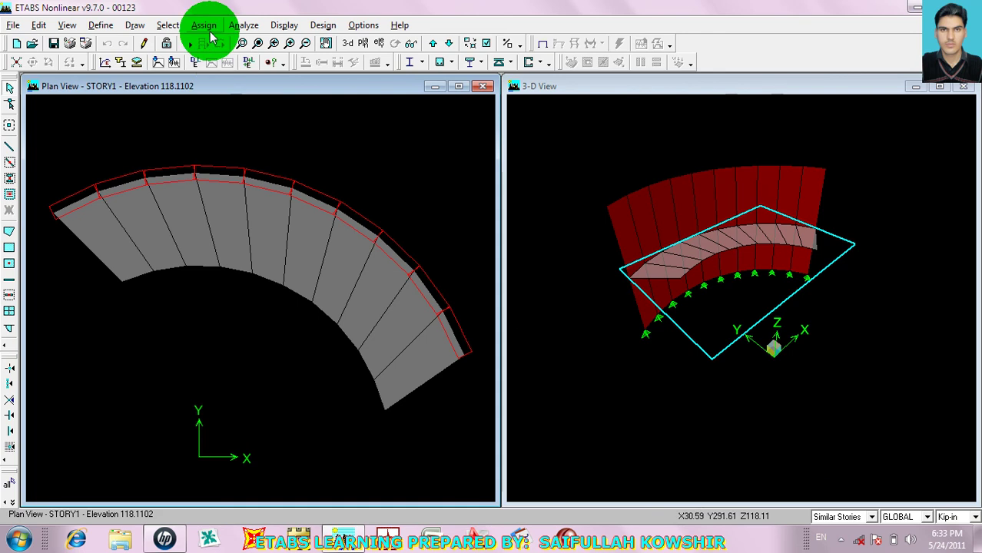
left_click(238, 225)
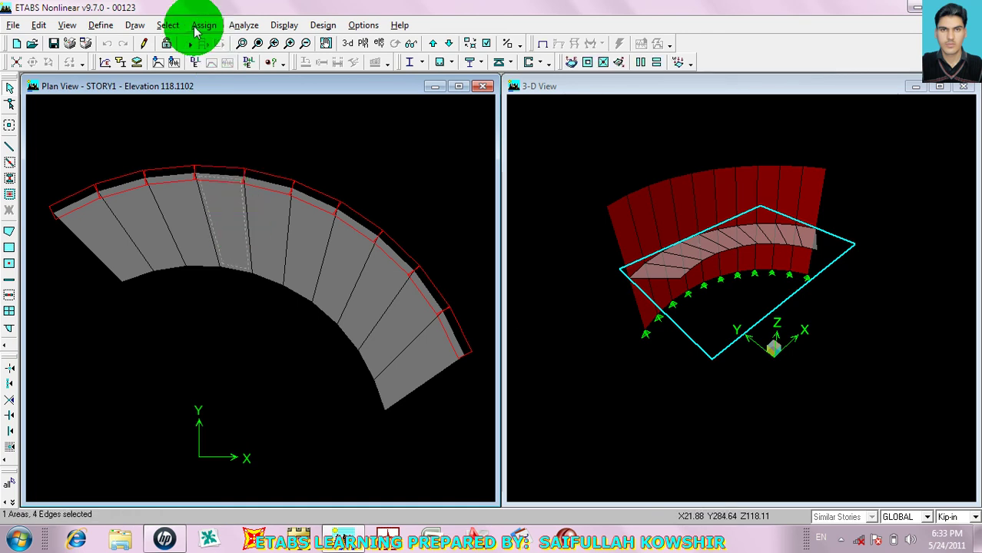
left_click(204, 25)
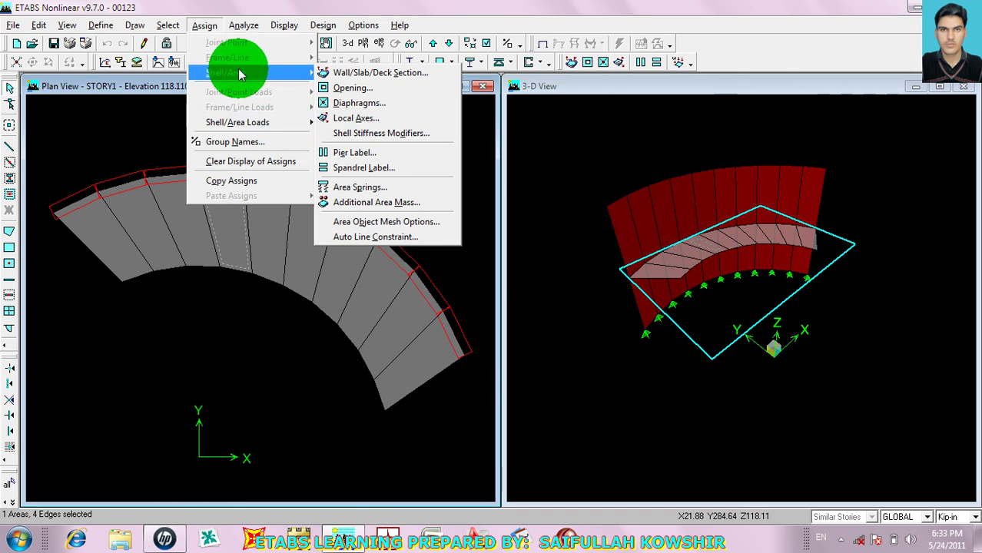
left_click(370, 236)
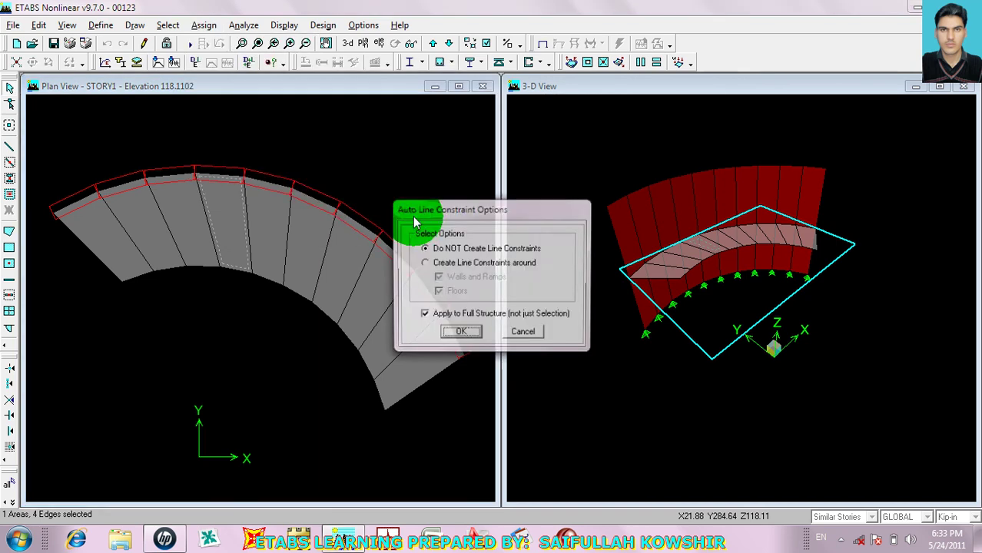
left_click(424, 263)
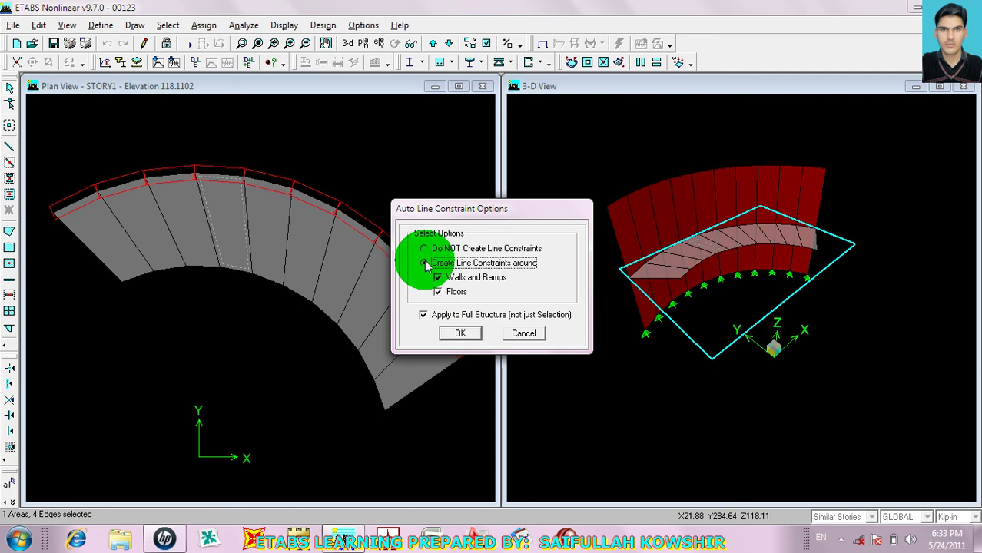
left_click(460, 334)
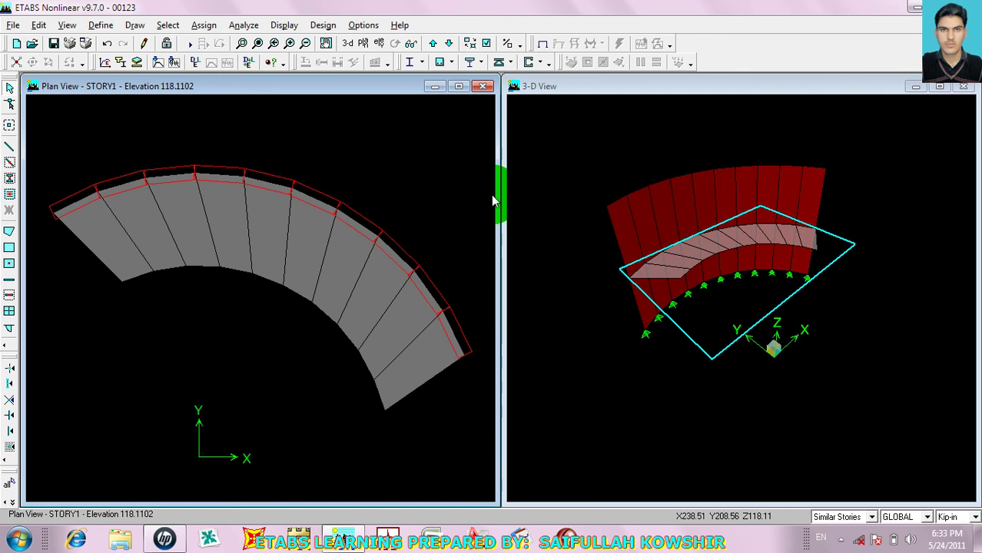
- Start a new model without saving the changes to 00123 and without initializing it from an existing .edb file
left_click(12, 26)
left_click(44, 42)
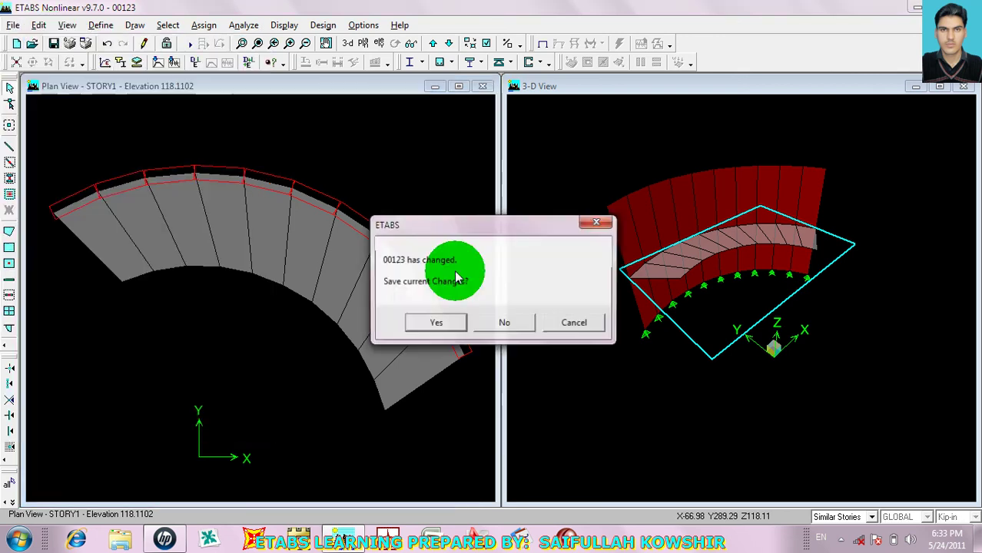
left_click(491, 325)
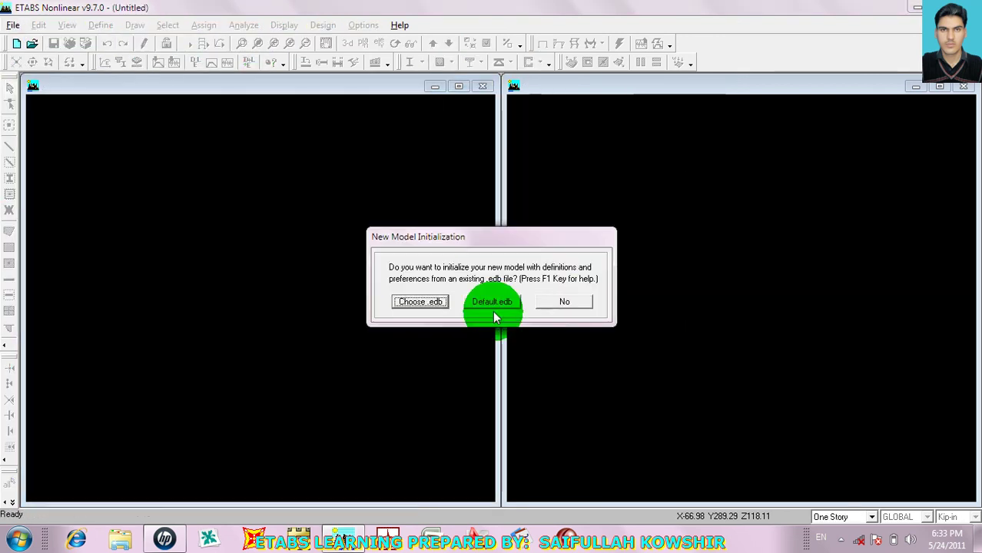
left_click(569, 302)
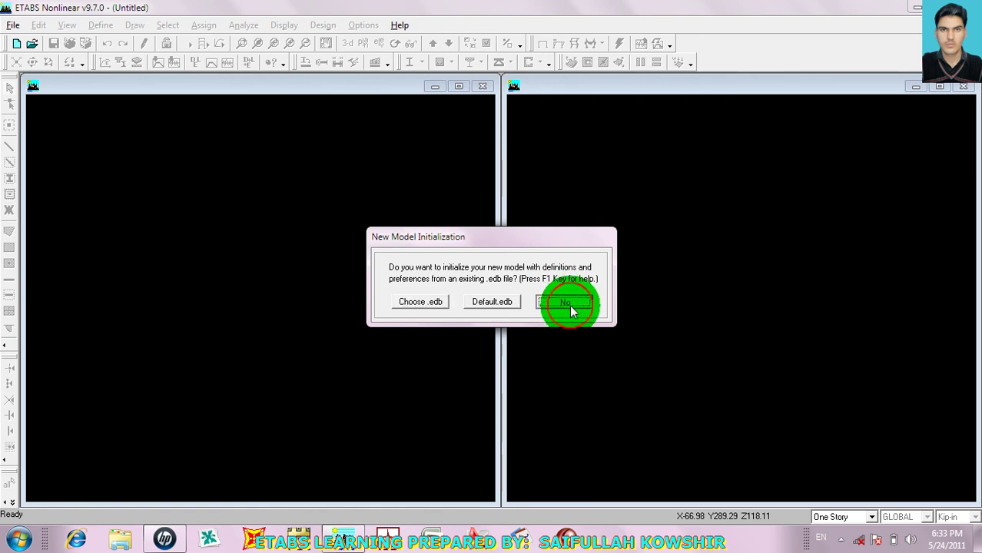
- Define a grid-only model with 2 grid lines in X, 2 in Y and 1 story
double_click(440, 177)
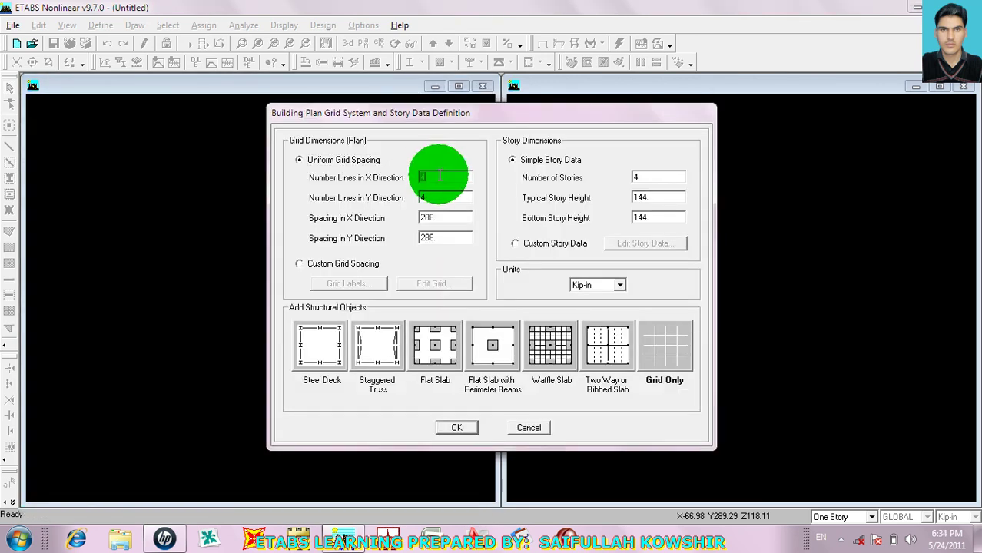
type("2")
double_click(432, 198)
type("2")
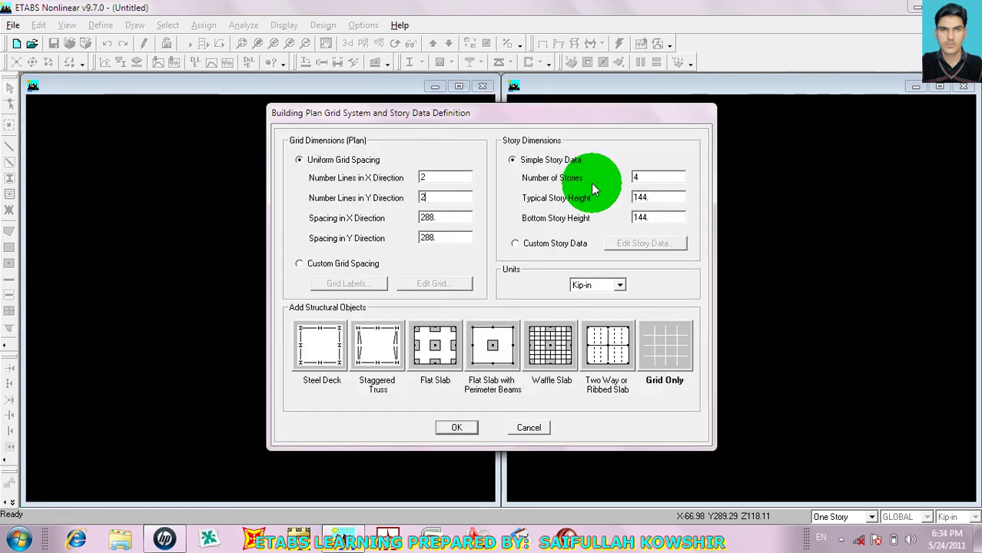
double_click(646, 177)
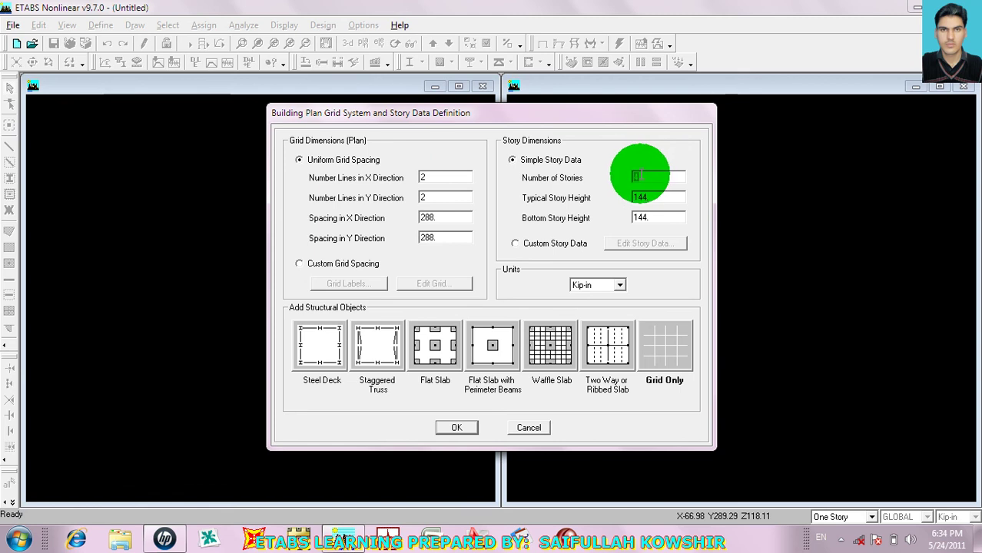
type("1")
left_click(655, 366)
left_click(458, 429)
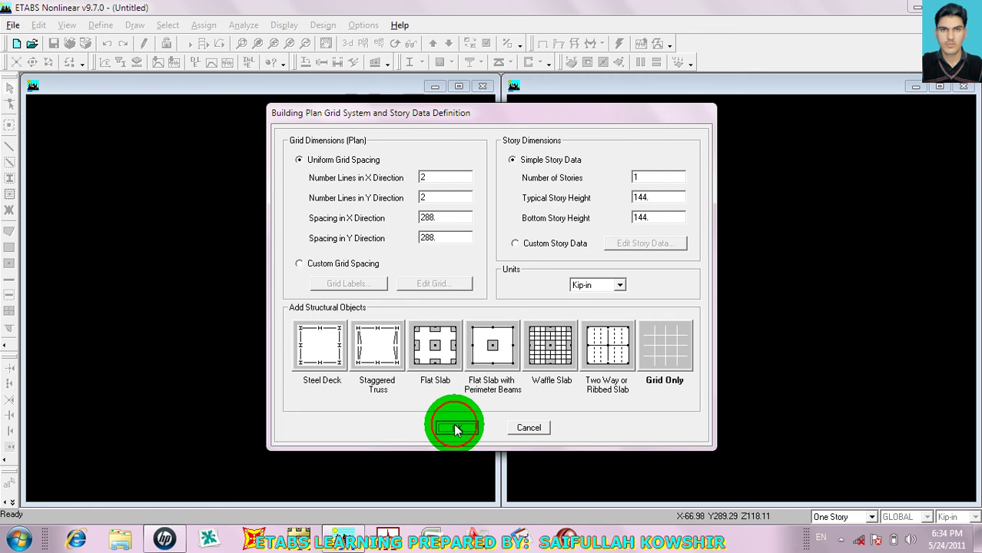
left_click(456, 428)
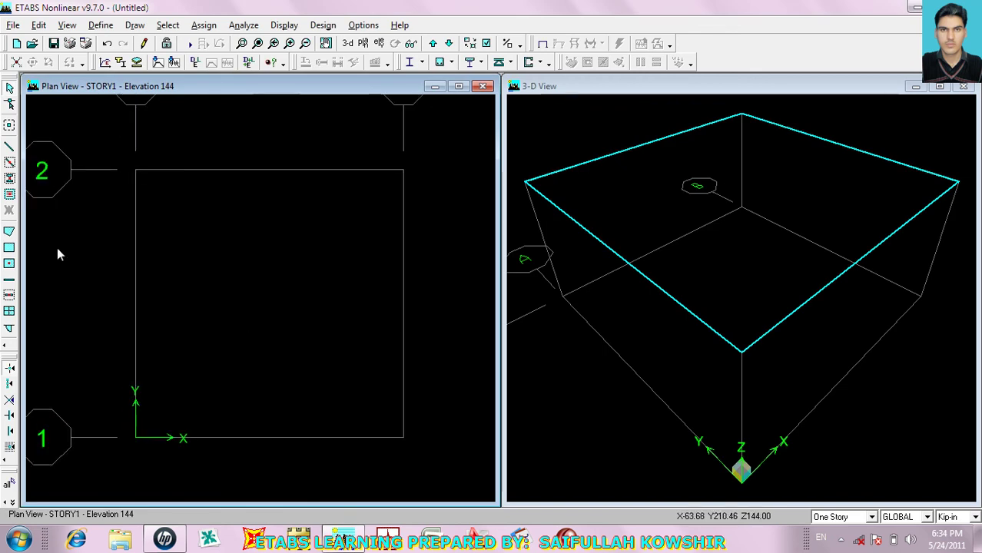
left_click(6, 247)
left_click(10, 265)
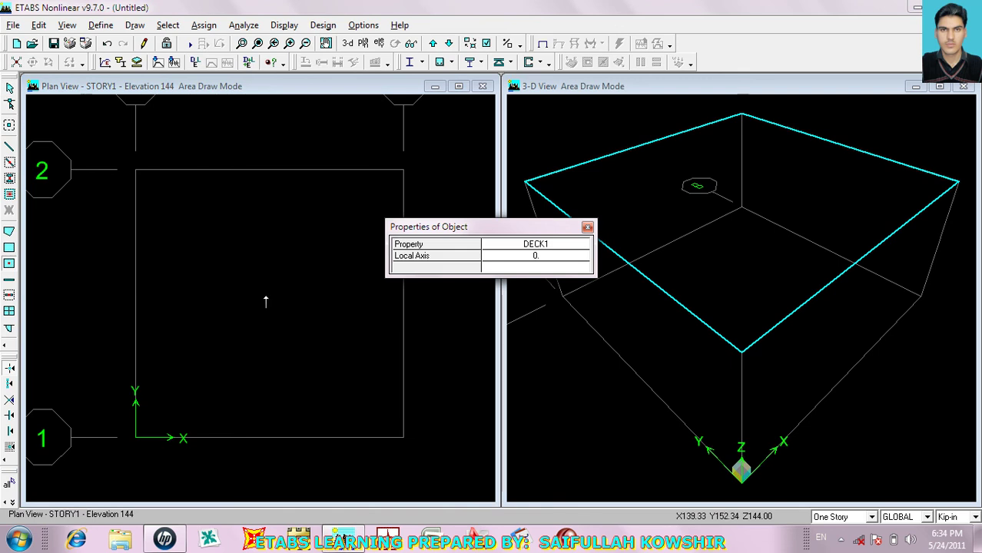
left_click(21, 287)
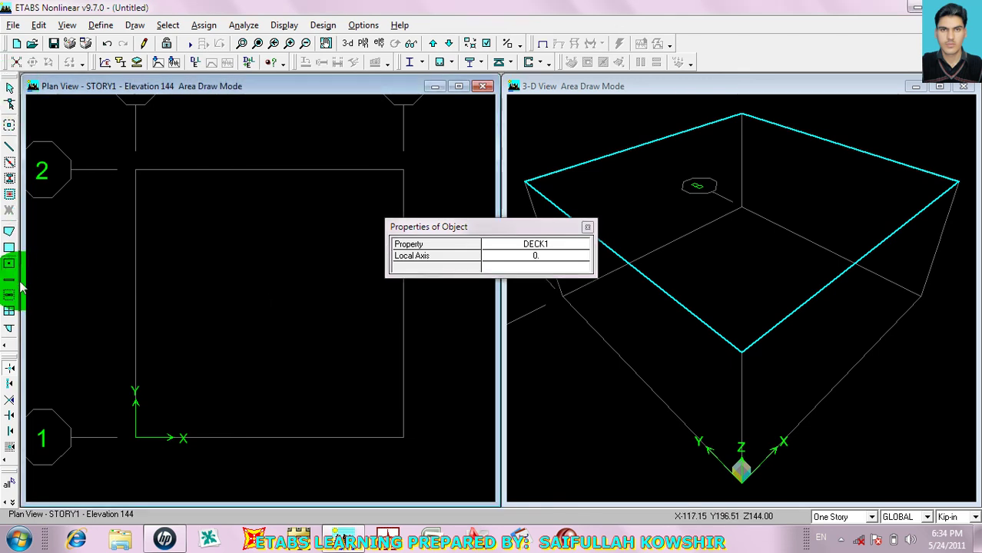
left_click(8, 87)
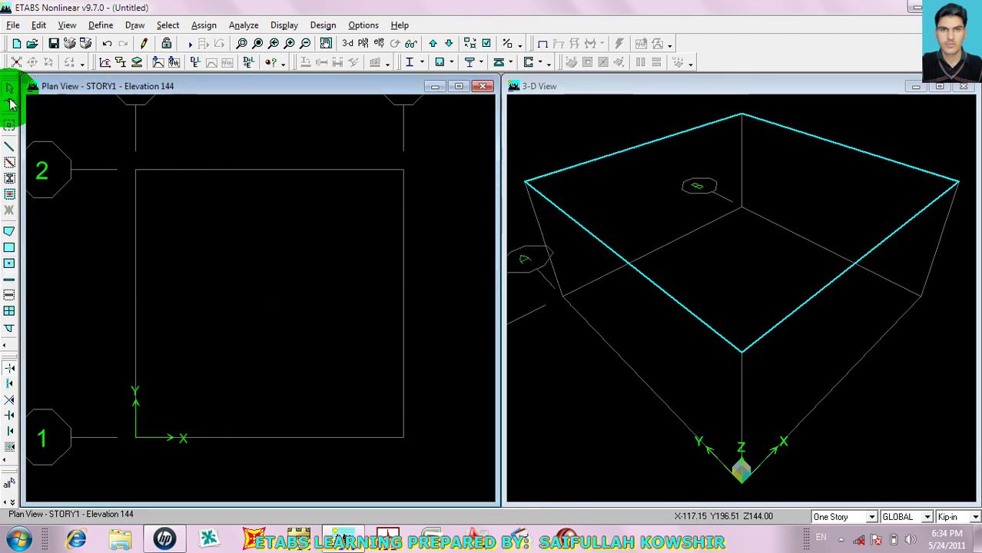
left_click(10, 295)
mouse_move(77, 141)
left_mouse_down()
mouse_move(237, 347)
mouse_move(448, 486)
left_mouse_up()
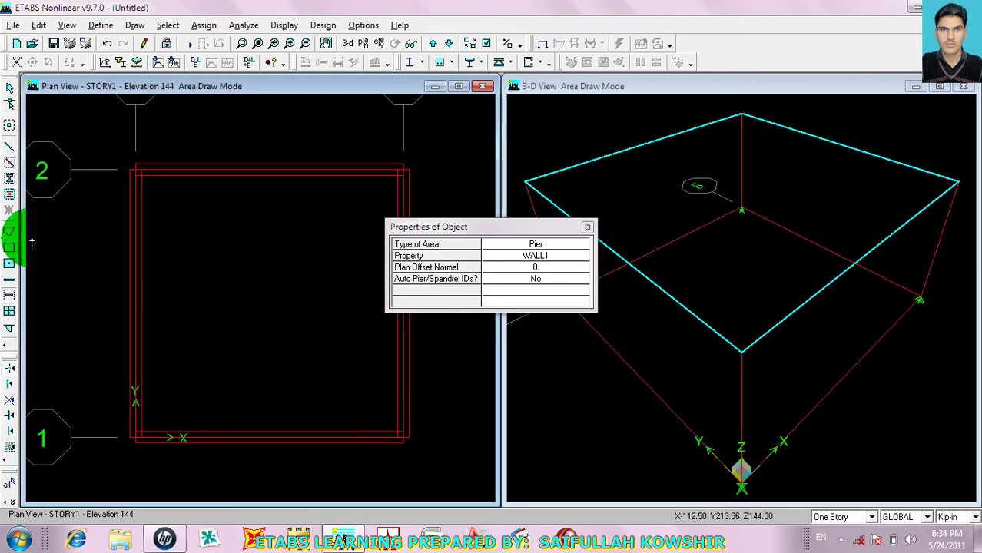
key("ctrl+z")
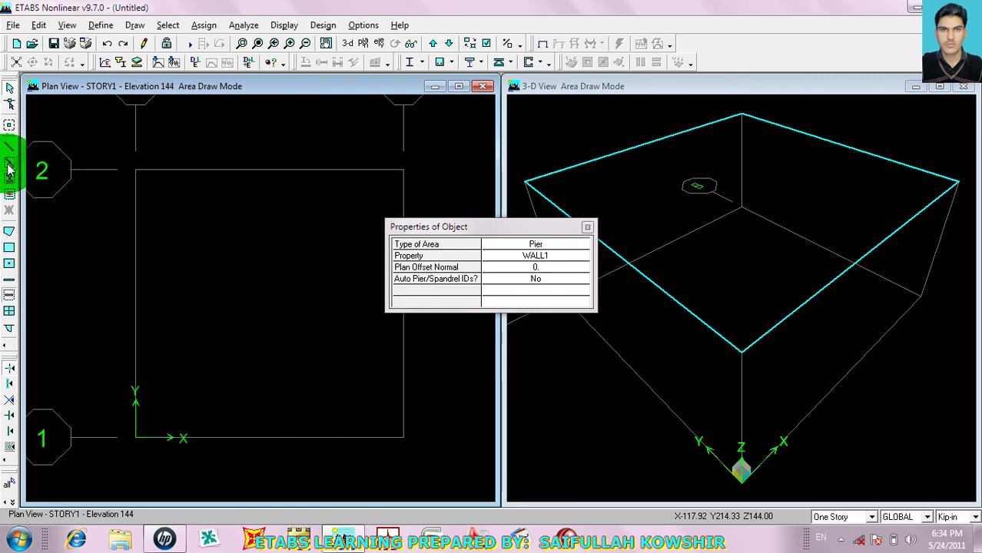
- Draw ConcBm frame beams along all four sides of the grid bay in the STORY1 plan
left_click(10, 164)
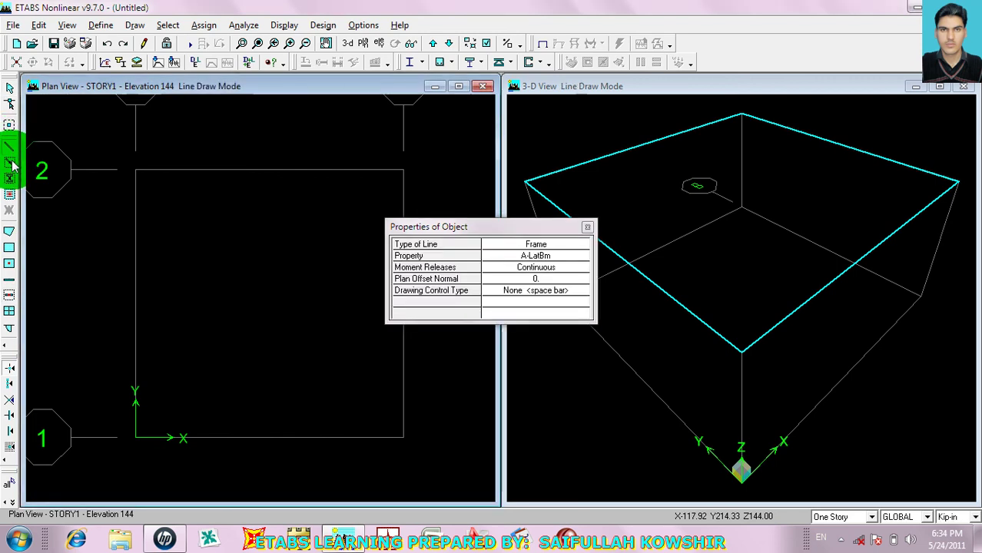
left_click(516, 258)
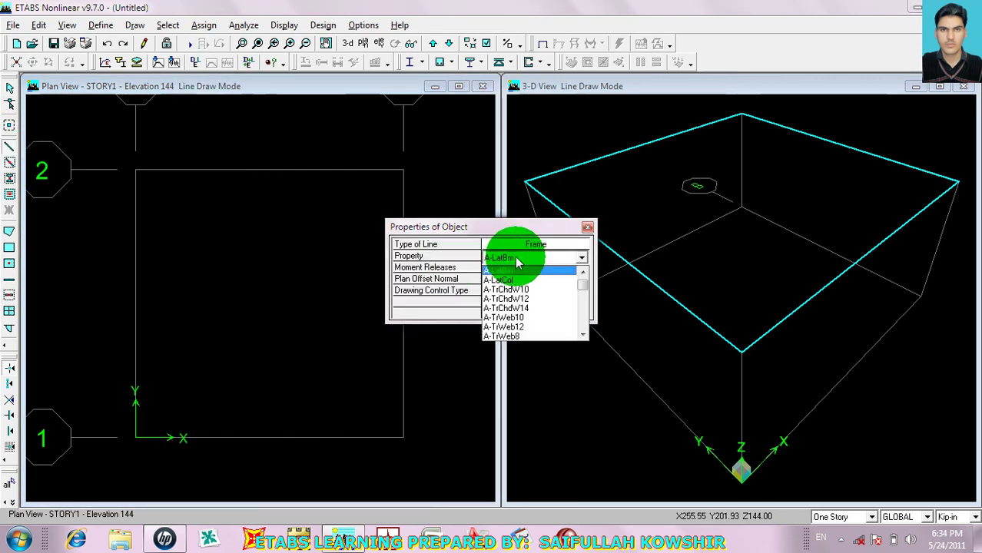
scroll(523, 303, "down", 3)
left_click(526, 300)
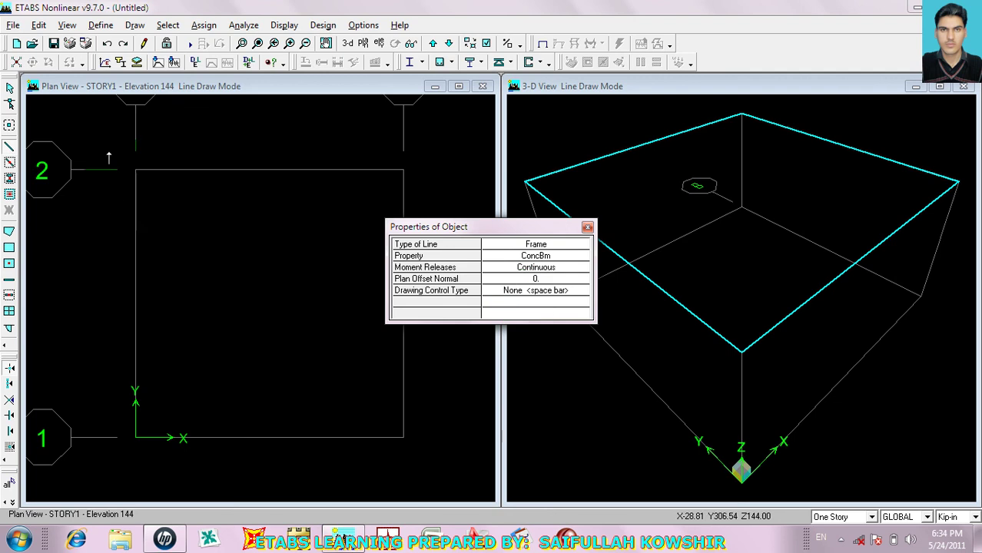
left_click(164, 268)
key("Escape")
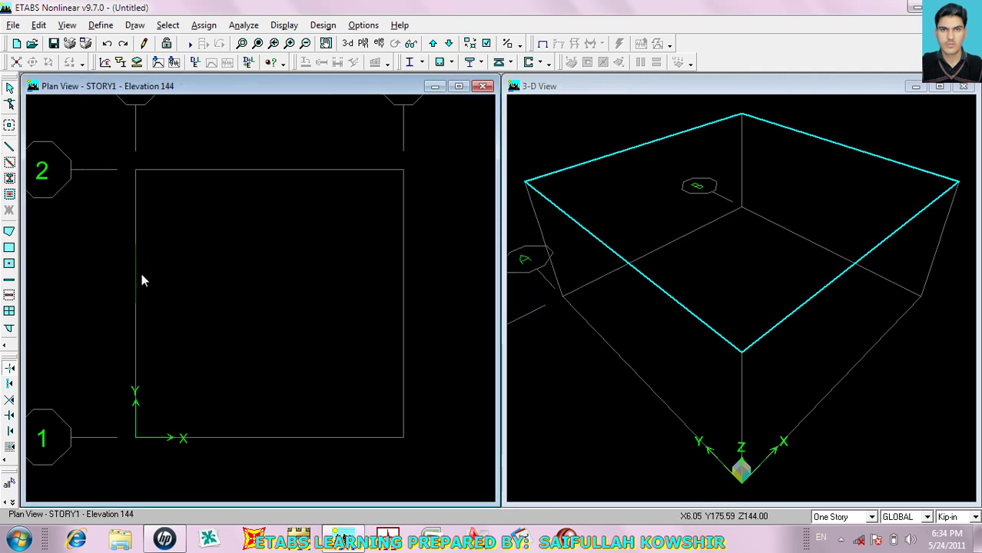
left_click(9, 162)
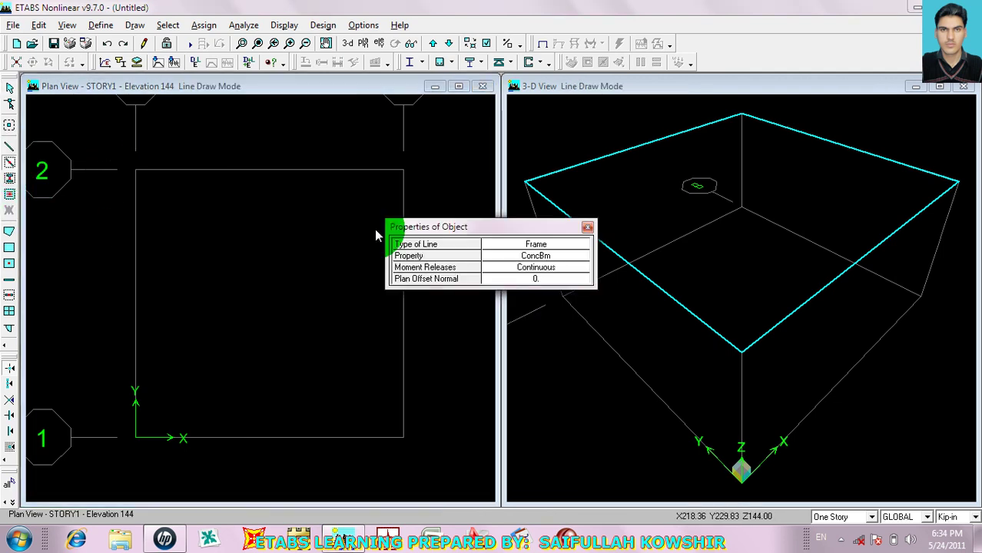
mouse_move(96, 144)
left_mouse_down()
mouse_move(280, 386)
mouse_move(488, 465)
left_mouse_up()
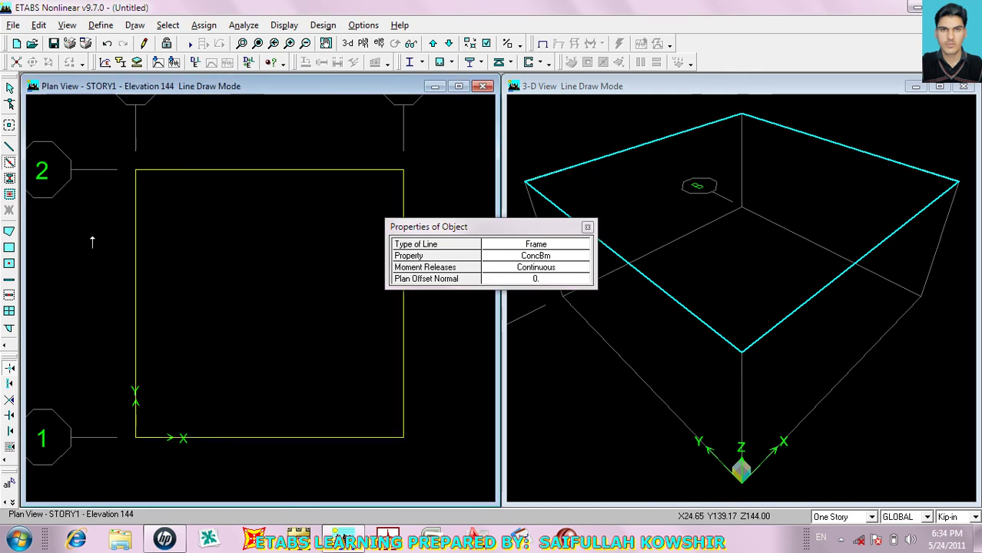
left_click(9, 179)
left_click_drag(296, 350, 440, 464)
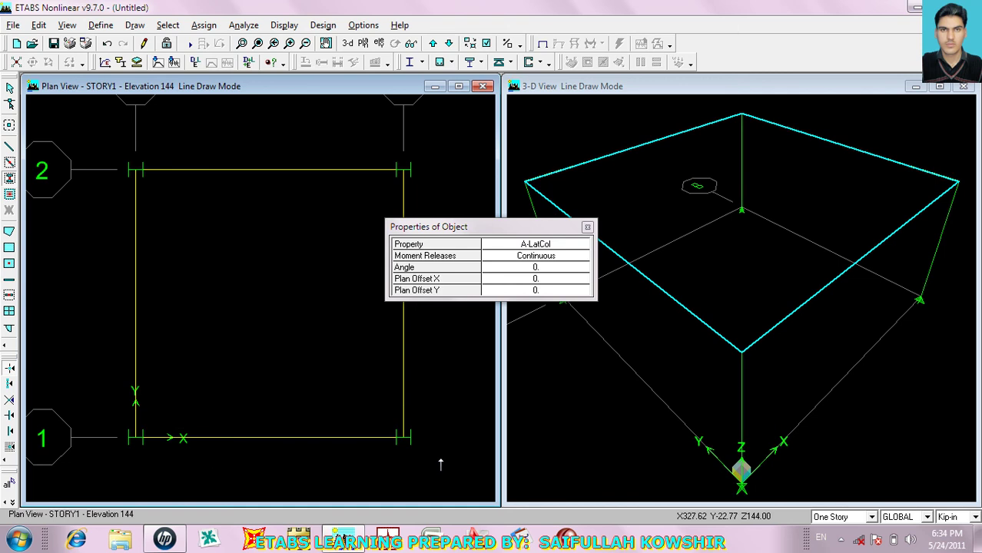
left_click(28, 122)
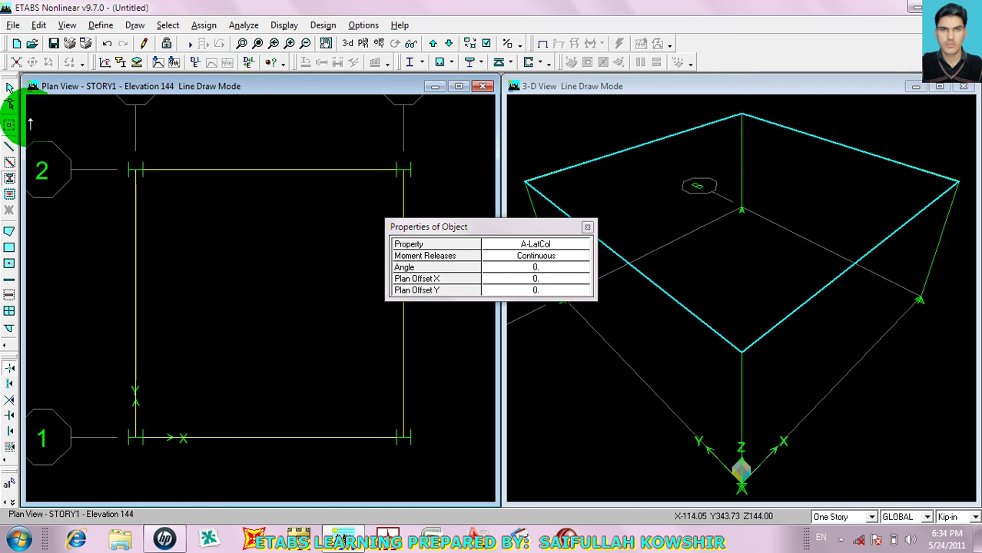
left_click(445, 226)
- Place ConcCol columns at all four grid intersections of the STORY1 plan
left_click(519, 243)
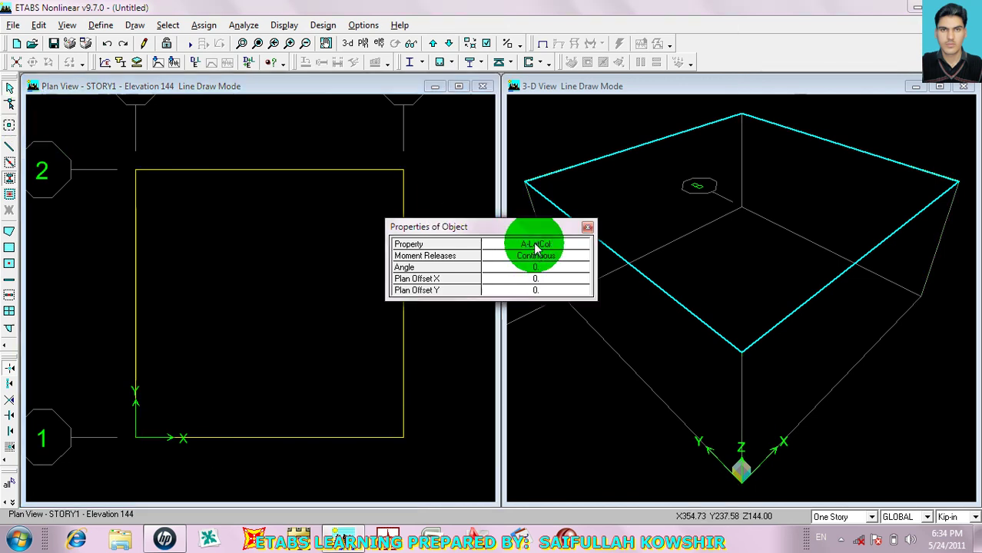
left_click(535, 246)
left_click(534, 247)
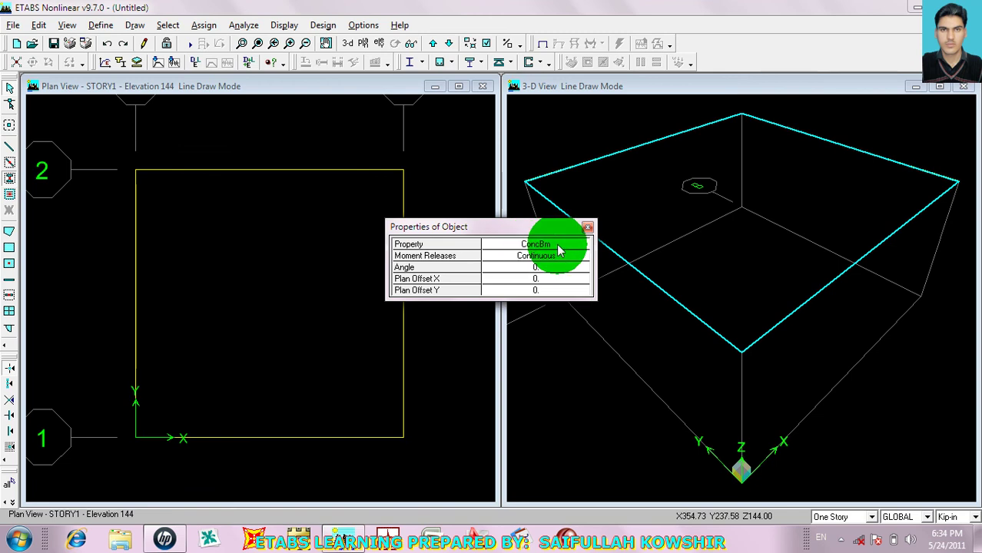
left_click(559, 247)
left_click(537, 268)
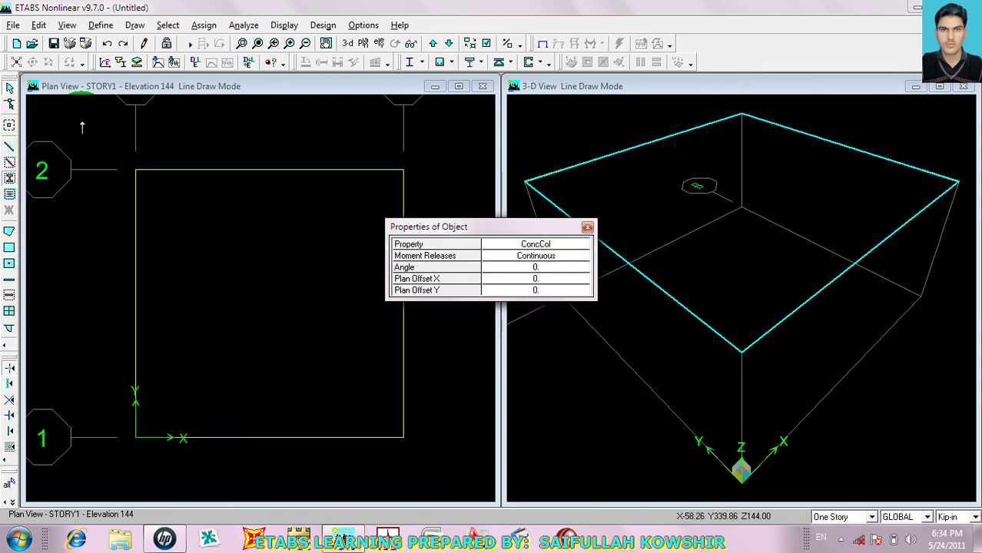
left_click_drag(262, 347, 445, 468)
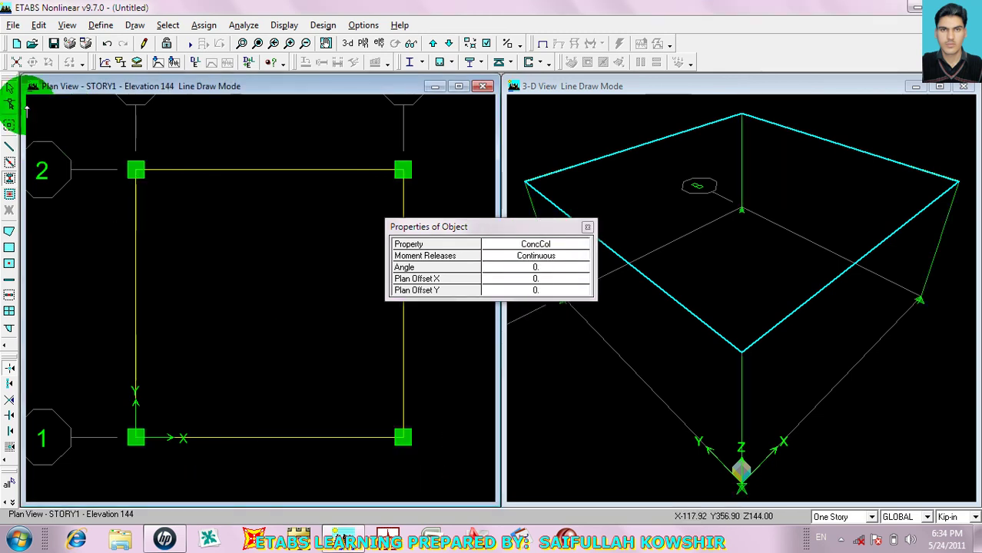
left_click(10, 91)
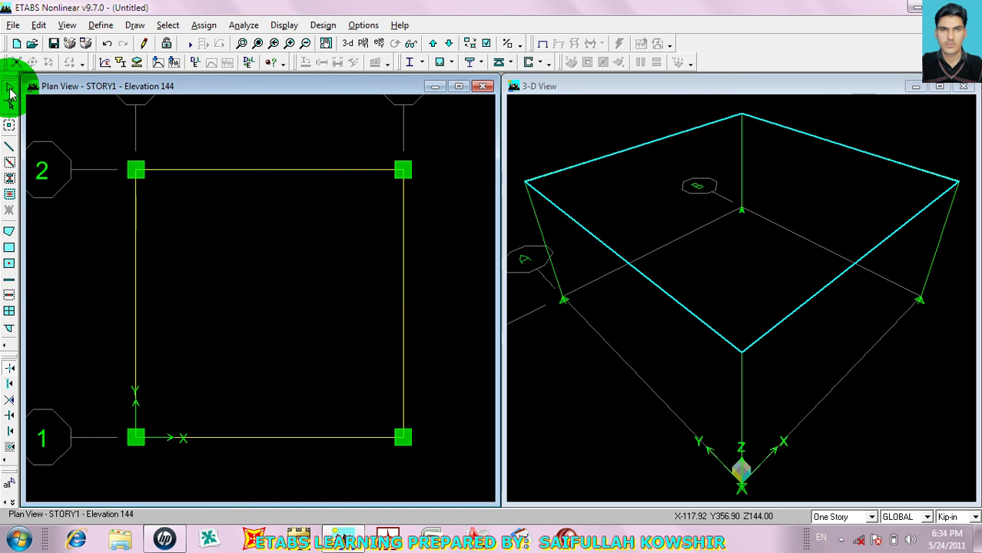
- Using perpendicular snap, draw a ConcBm beam across the bay between the two Y-direction edge beams at about Y = 136
left_click(8, 148)
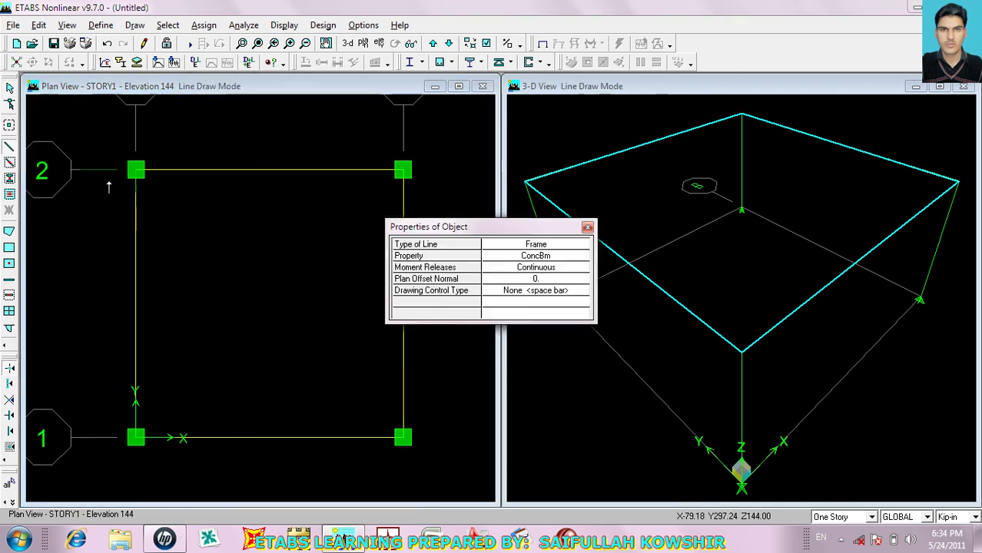
left_click(10, 500)
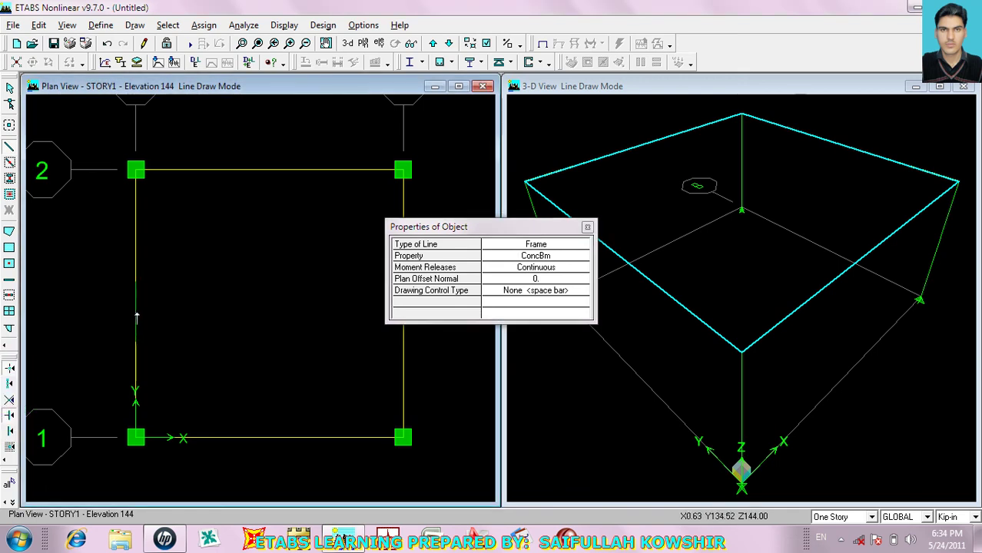
left_click(134, 313)
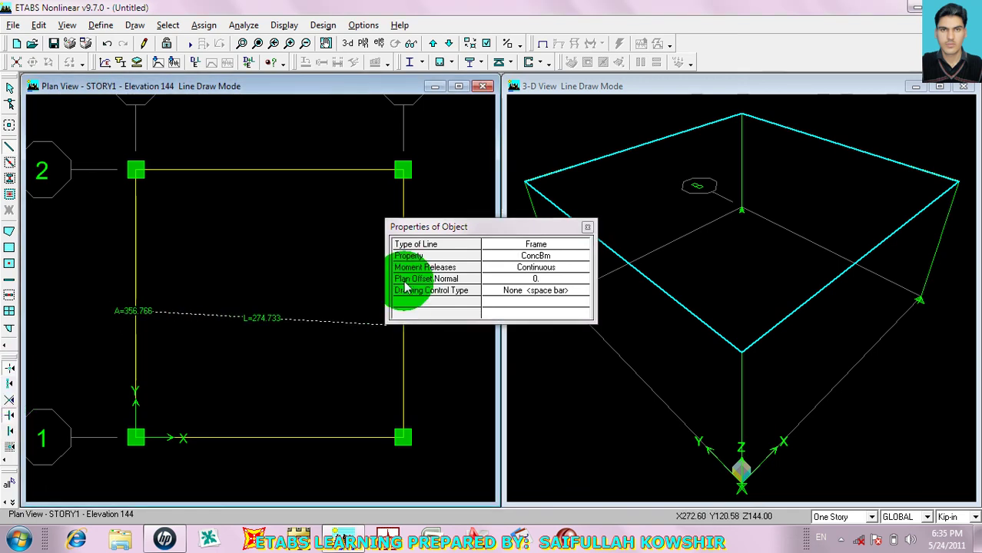
left_click_drag(416, 230, 476, 181)
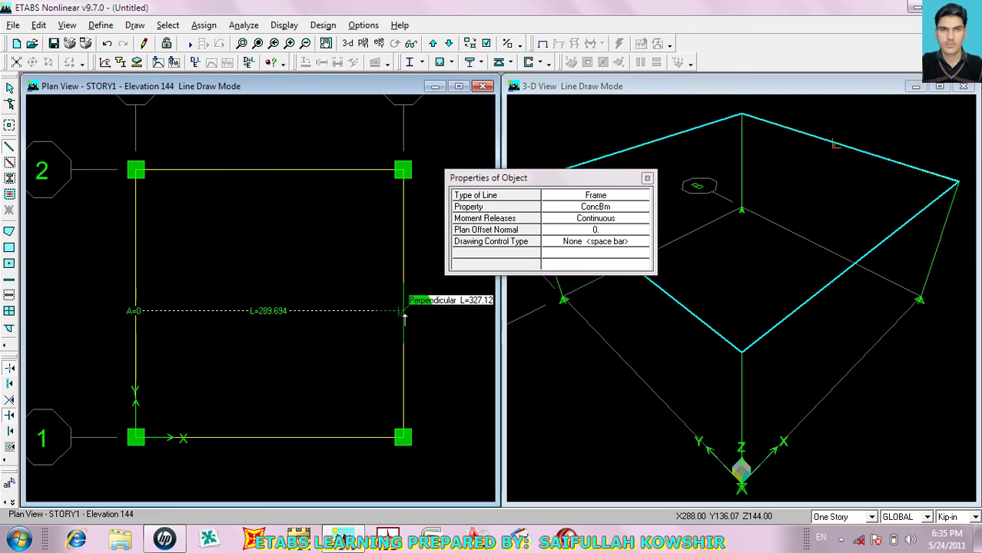
left_click(404, 311)
key("Escape")
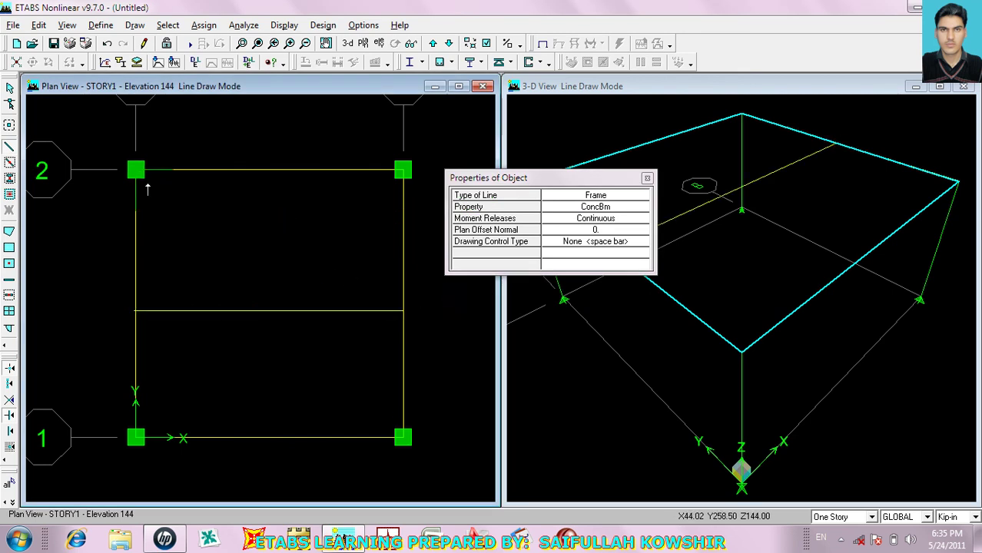
left_click(9, 86)
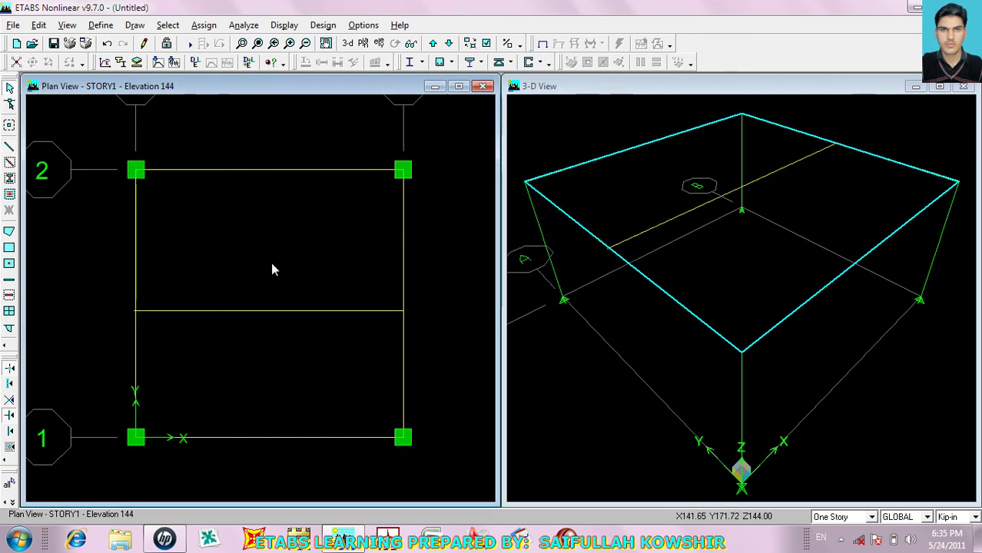
- Start drawing a floor area in the grid bay and set its property to SLAB1
left_click(9, 264)
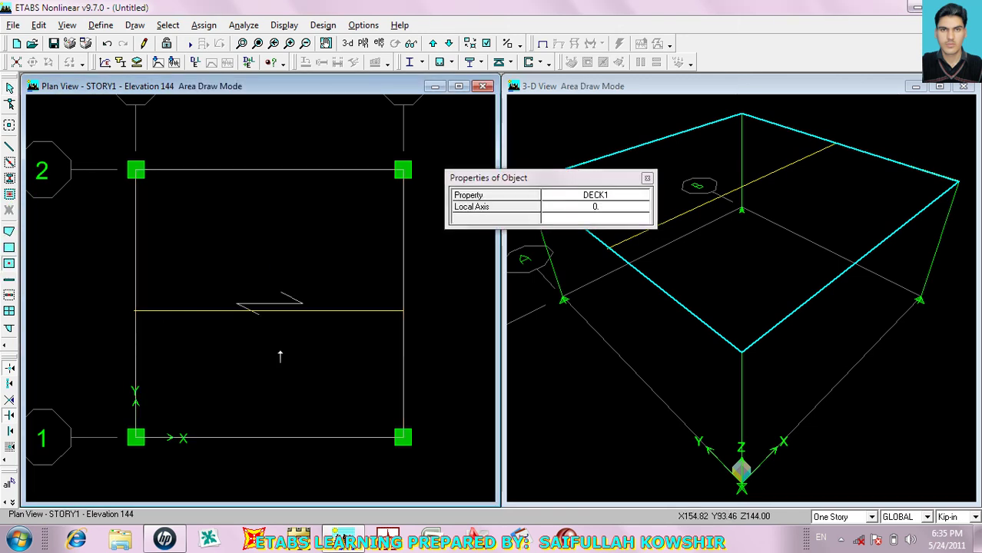
left_click(280, 355)
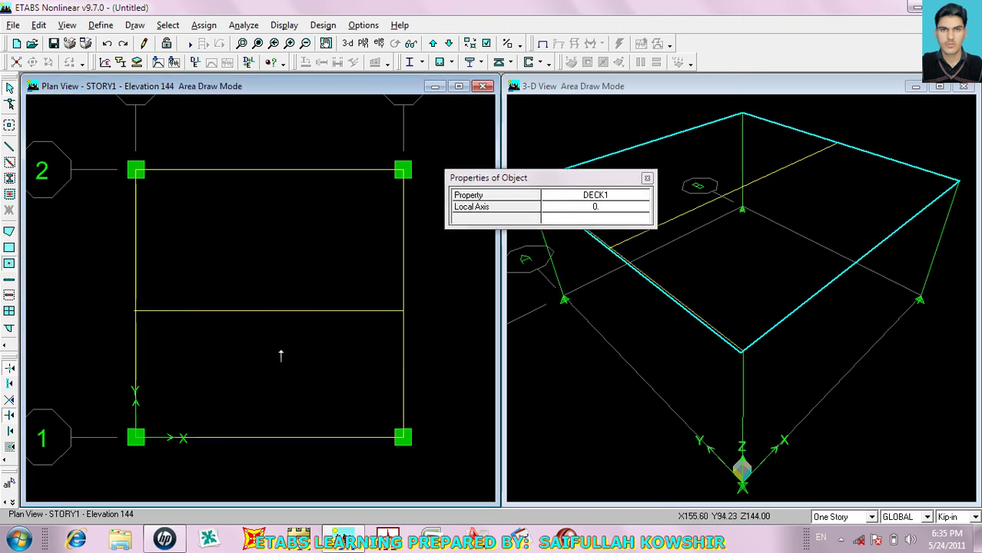
left_click(576, 204)
left_click(570, 246)
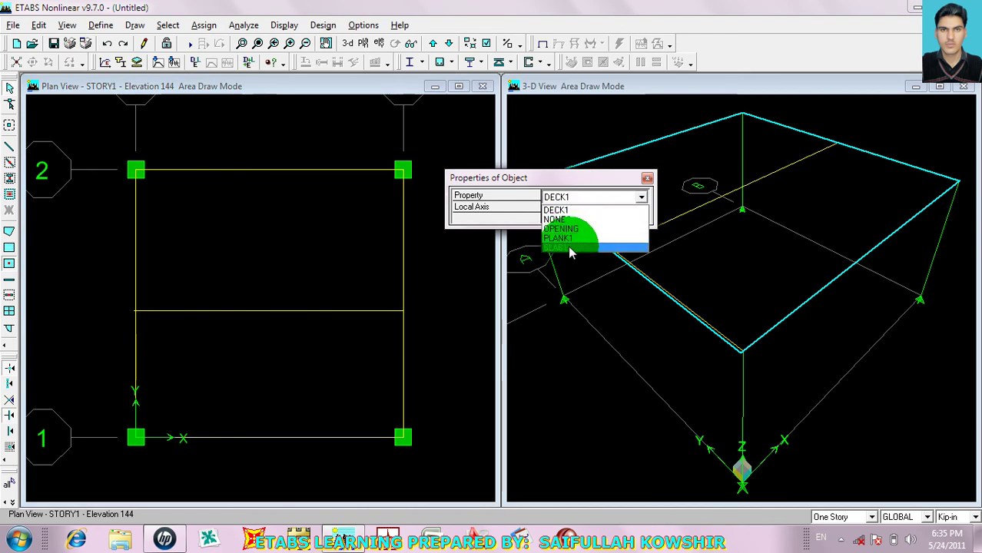